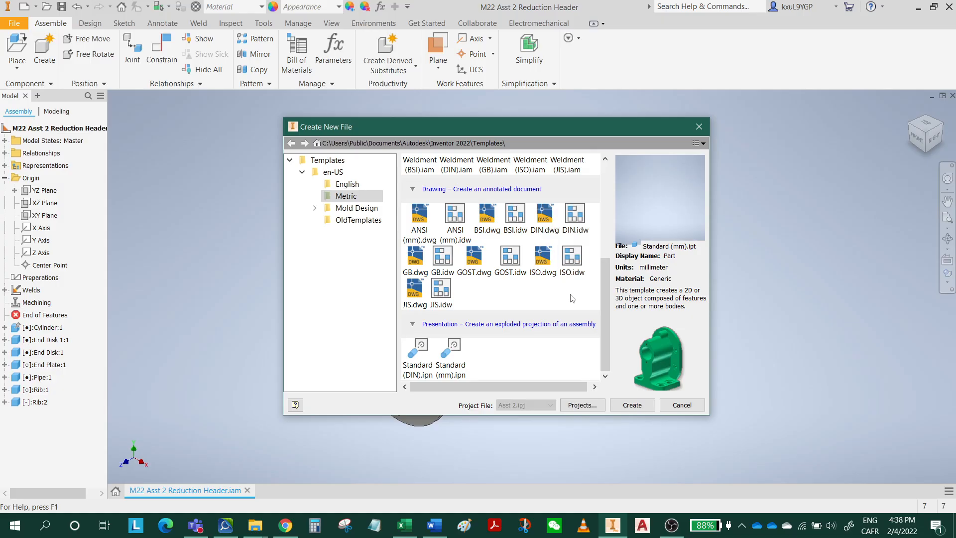
# Create a metric drawing from the ANSI (mm).idw template and set its sheet size to B.
pyautogui.click(458, 221)
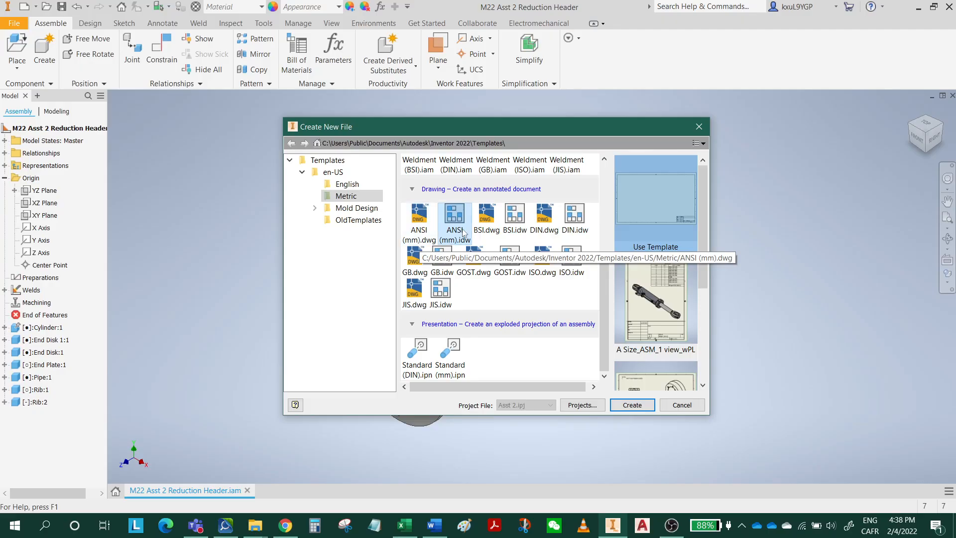
pyautogui.click(632, 406)
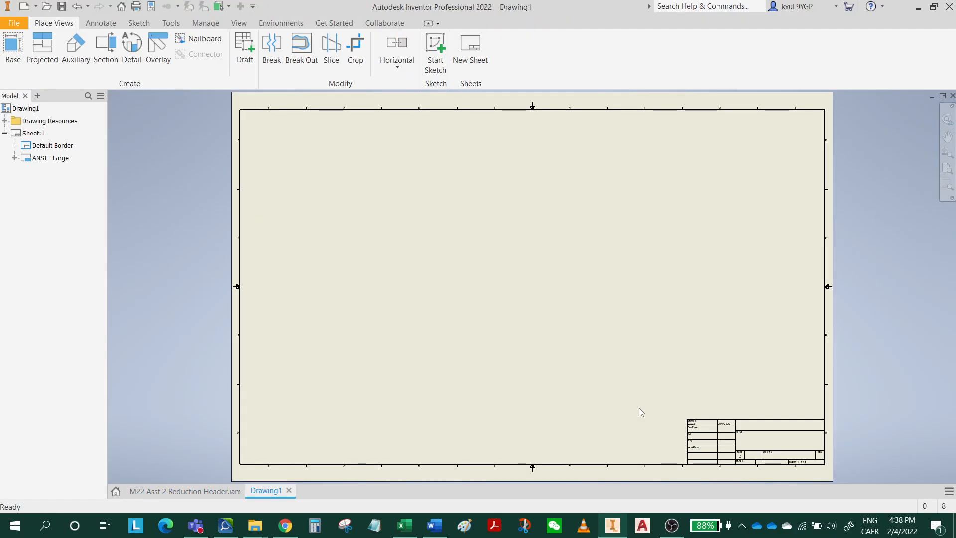
pyautogui.rightClick(33, 134)
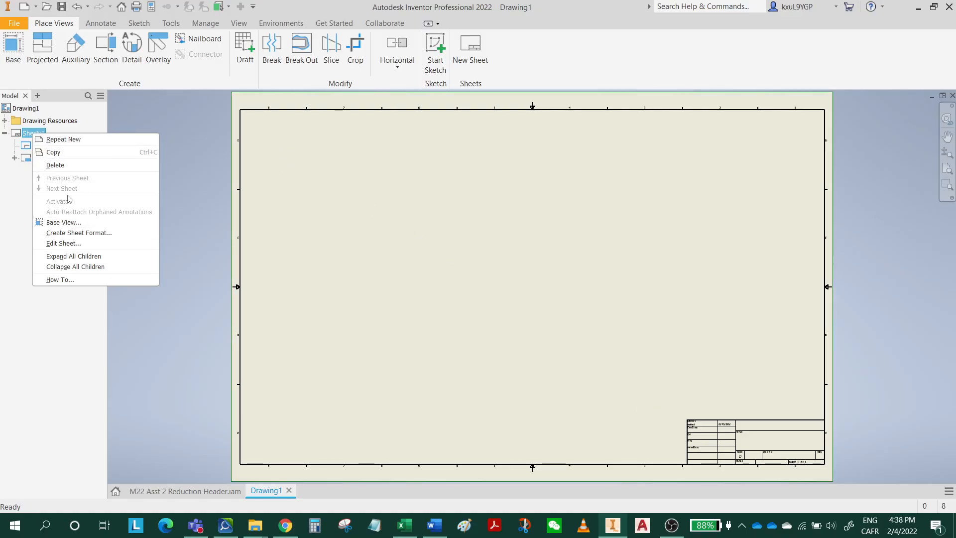
pyautogui.click(76, 244)
pyautogui.click(148, 175)
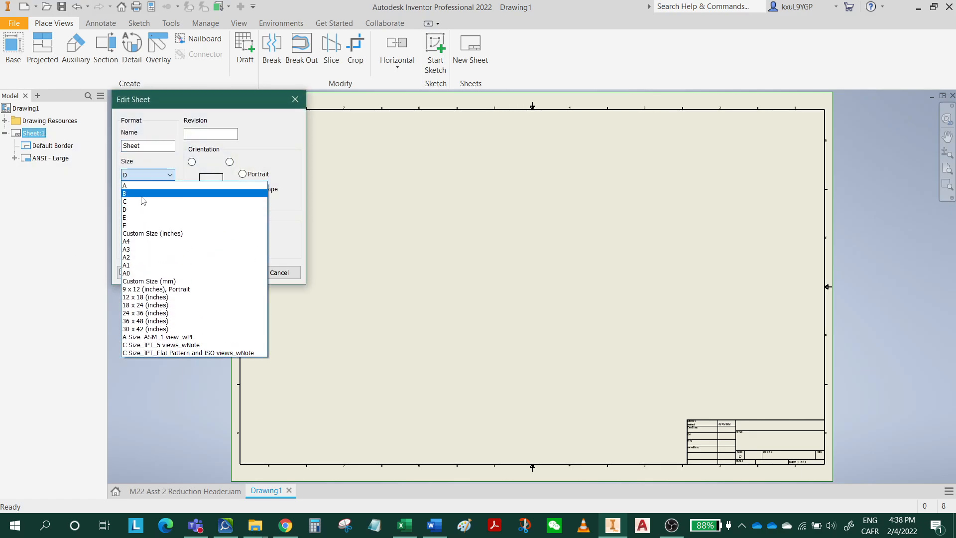
pyautogui.click(142, 194)
pyautogui.click(232, 272)
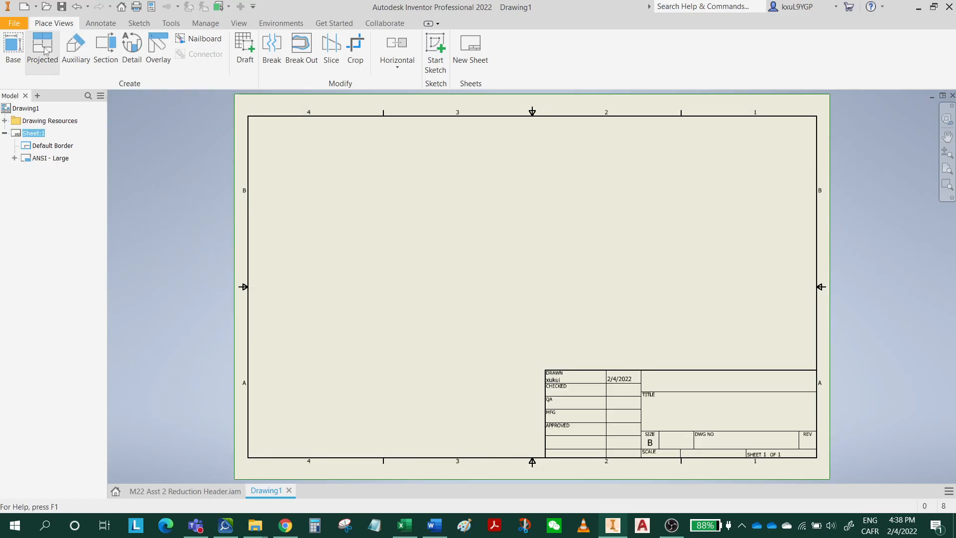
# Place an isometric base view of the assembly just above the title block and save the drawing as M22 Asst 2 Reduction Header.idw.
pyautogui.click(13, 53)
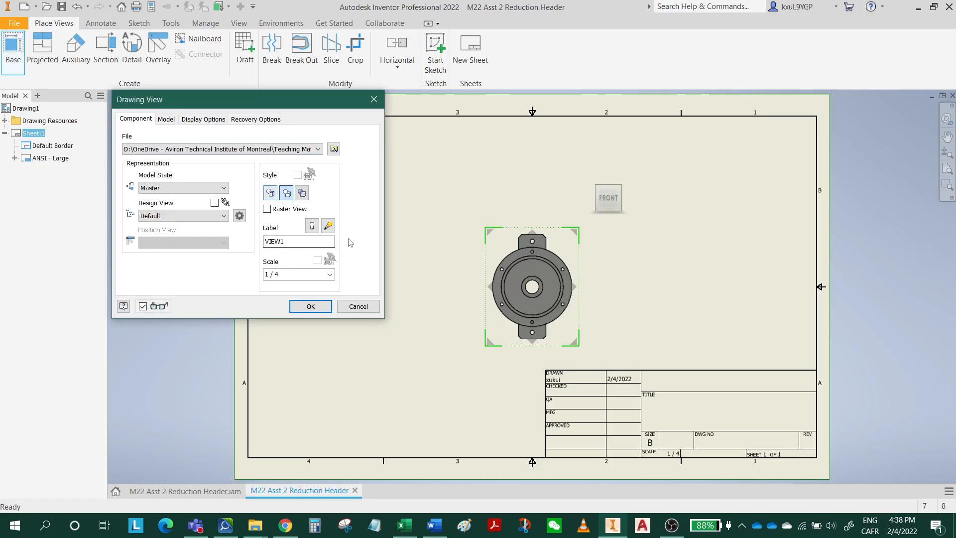
pyautogui.click(592, 175)
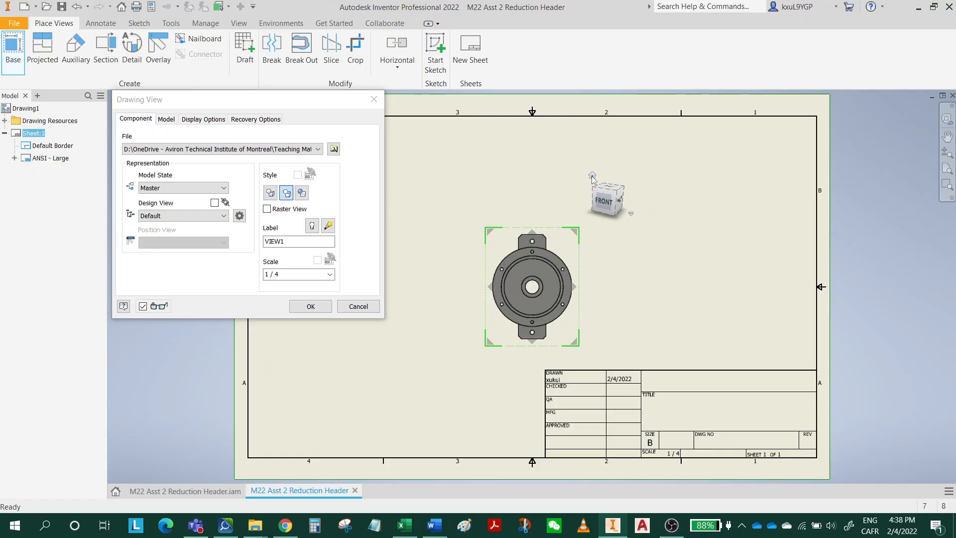
pyautogui.click(778, 279)
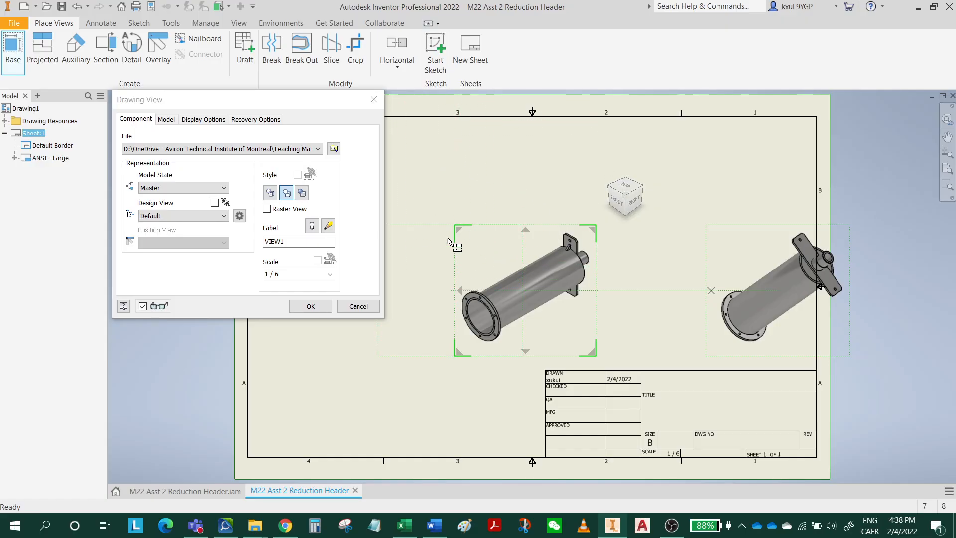
pyautogui.click(357, 307)
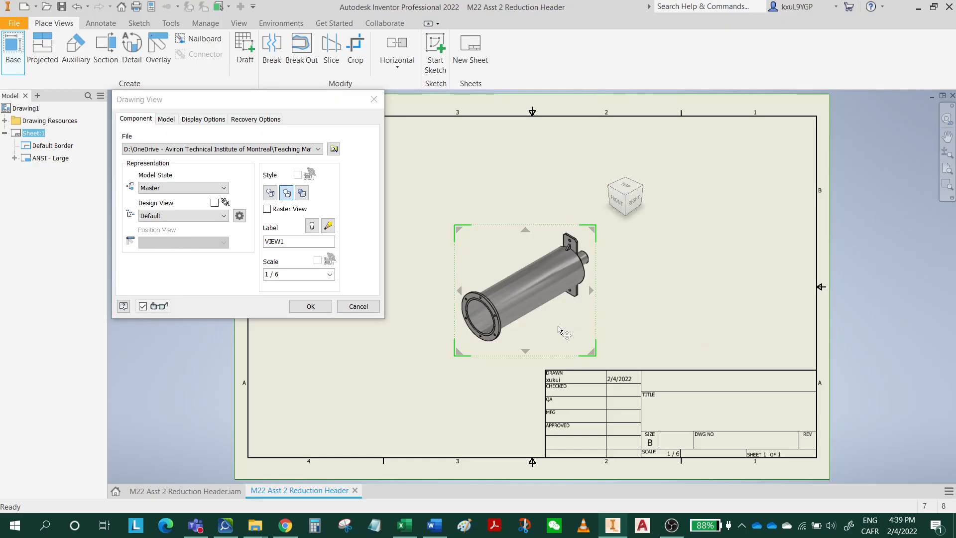
pyautogui.moveTo(553, 327); pyautogui.dragTo(746, 339)
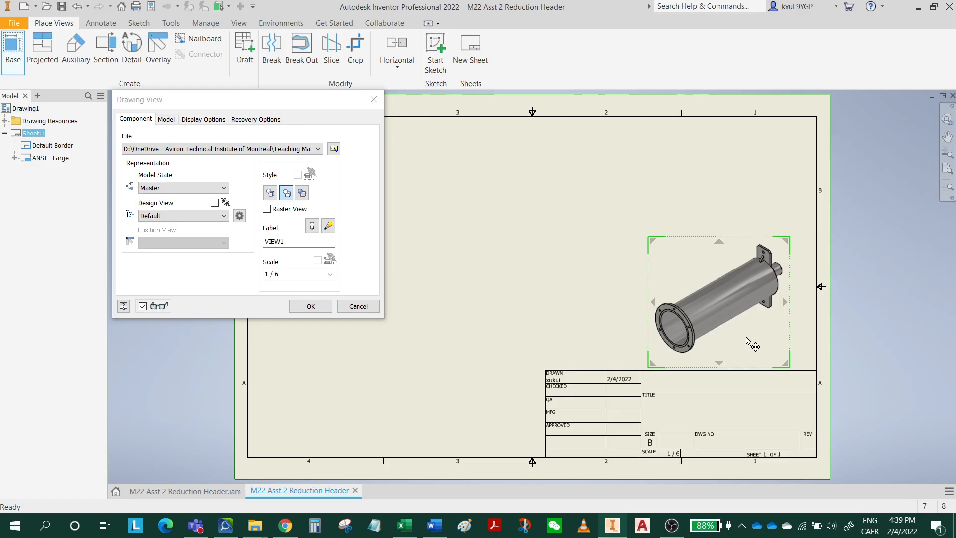
pyautogui.click(310, 306)
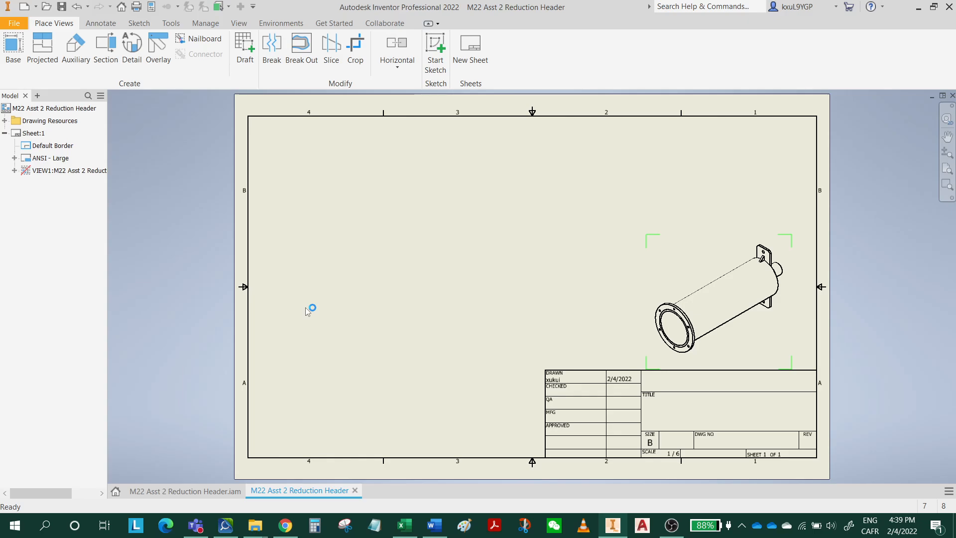
pyautogui.click(62, 7)
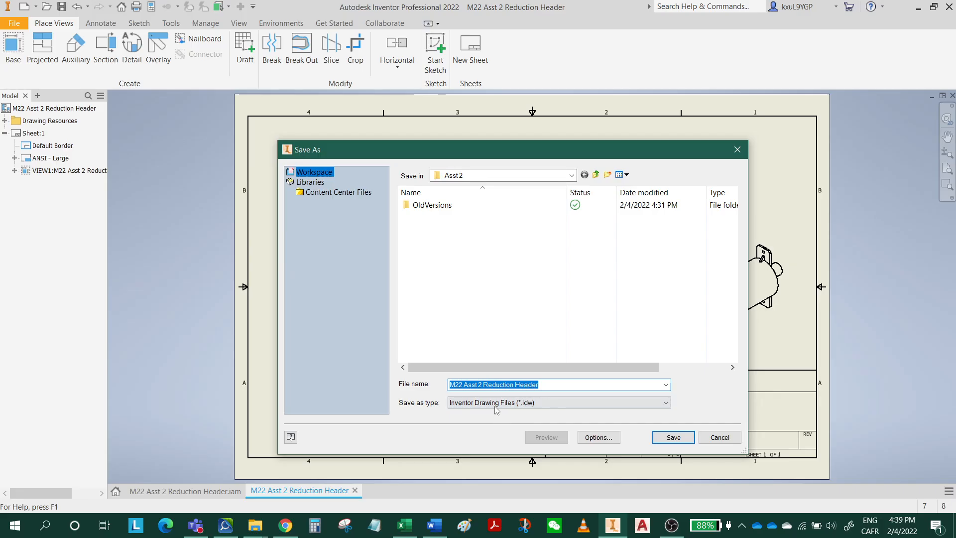
pyautogui.click(676, 441)
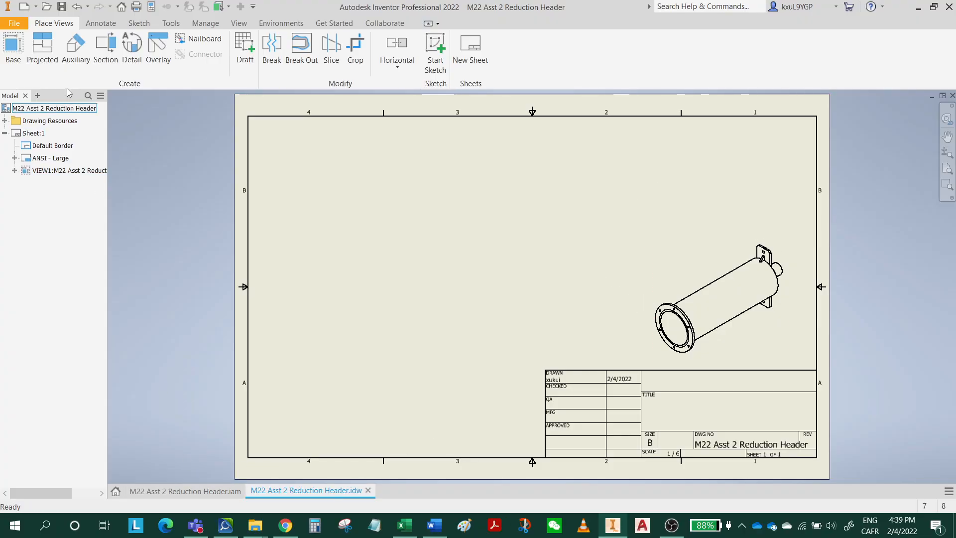
# Create a presentation from the Standard (mm).ipn template and insert the M22 Asst 2 Reduction Header assembly.
pyautogui.click(23, 7)
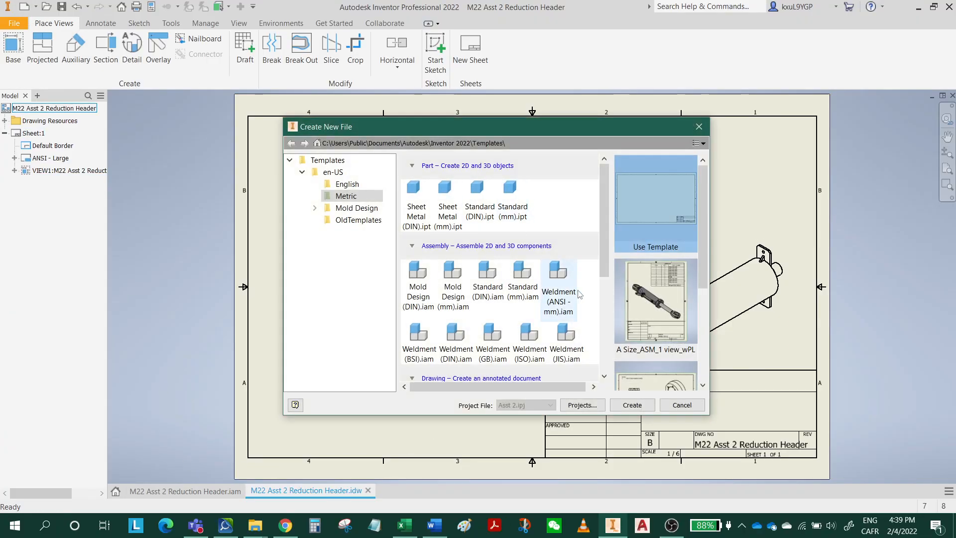
pyautogui.scroll(-3, 608, 296)
pyautogui.scroll(-3, 608, 296)
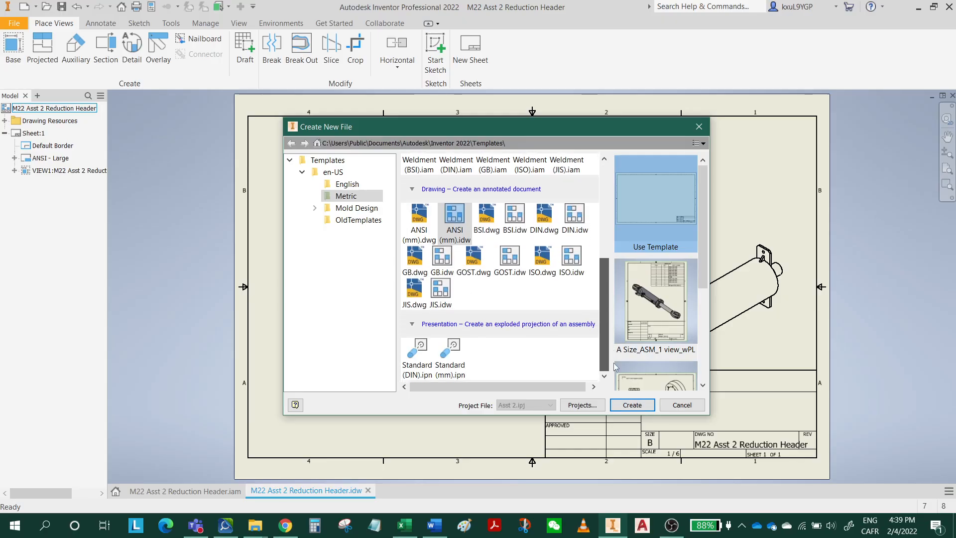
pyautogui.click(452, 359)
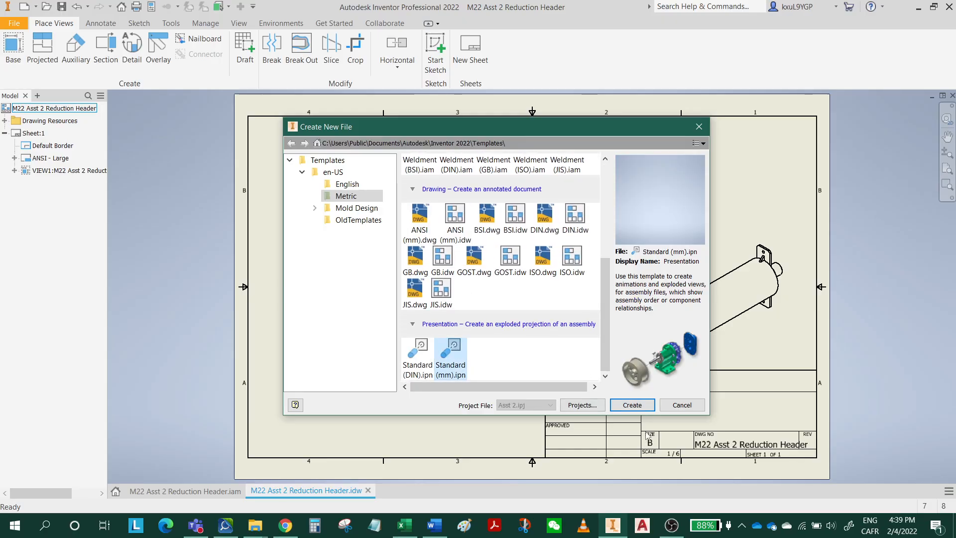
pyautogui.click(633, 405)
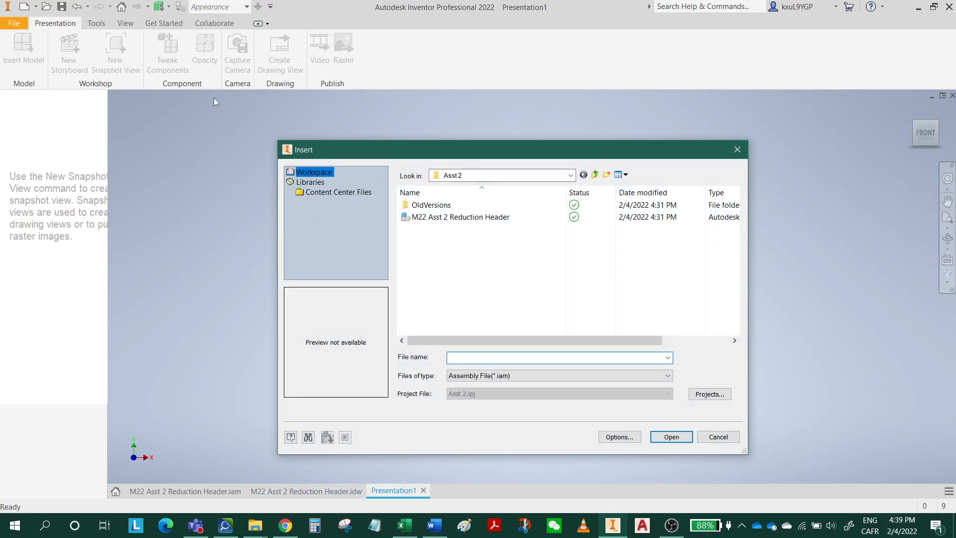
pyautogui.click(438, 218)
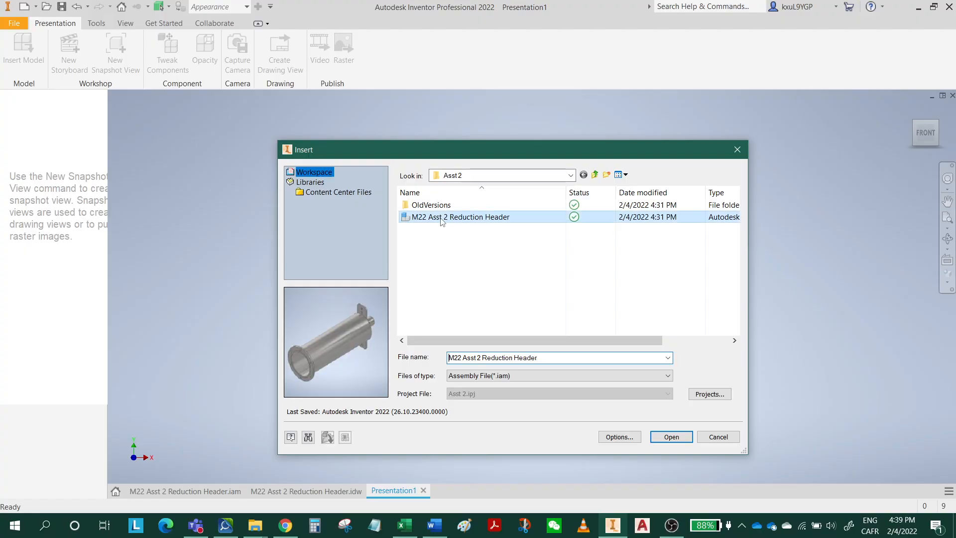
pyautogui.click(672, 437)
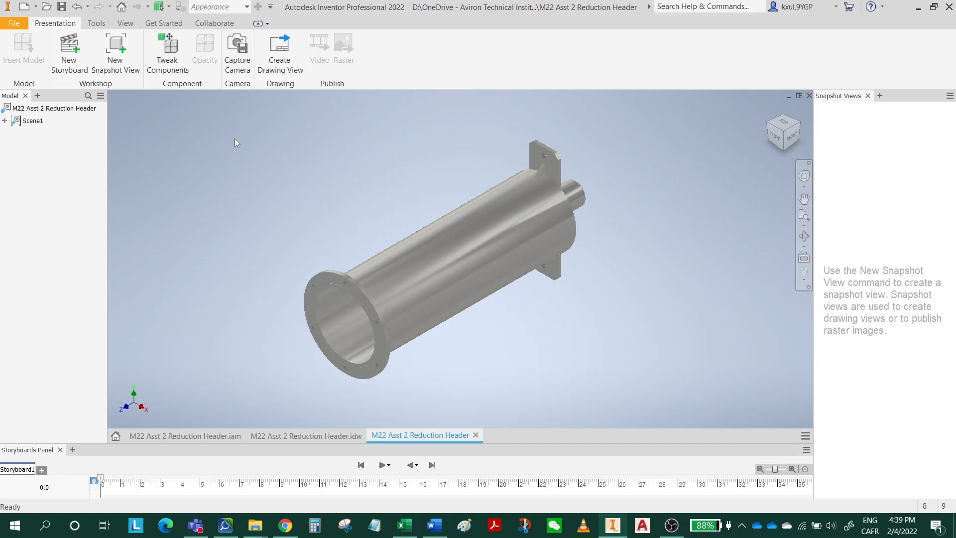
# Tweak the flange ring away from the cylinder's open end by about 167 mm in both X and Y.
pyautogui.click(325, 277)
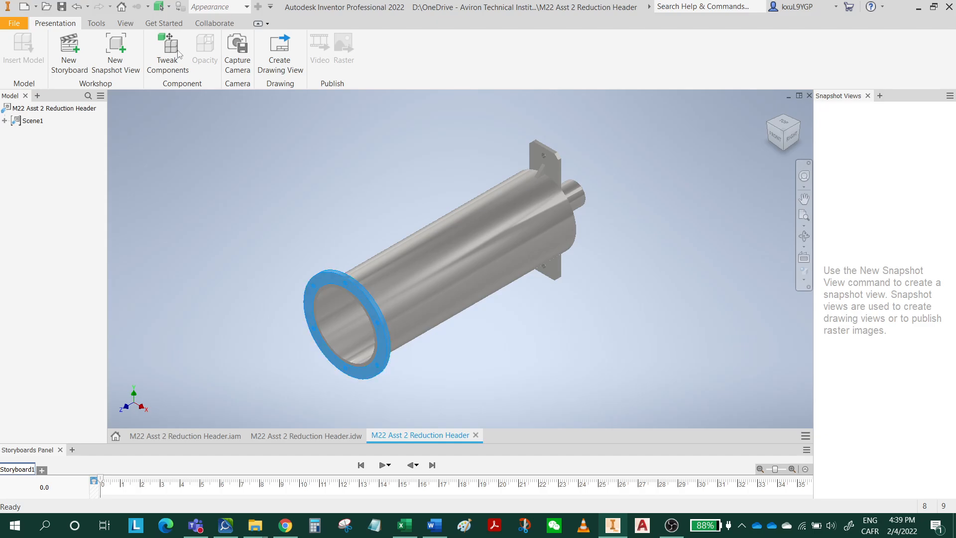
pyautogui.click(166, 52)
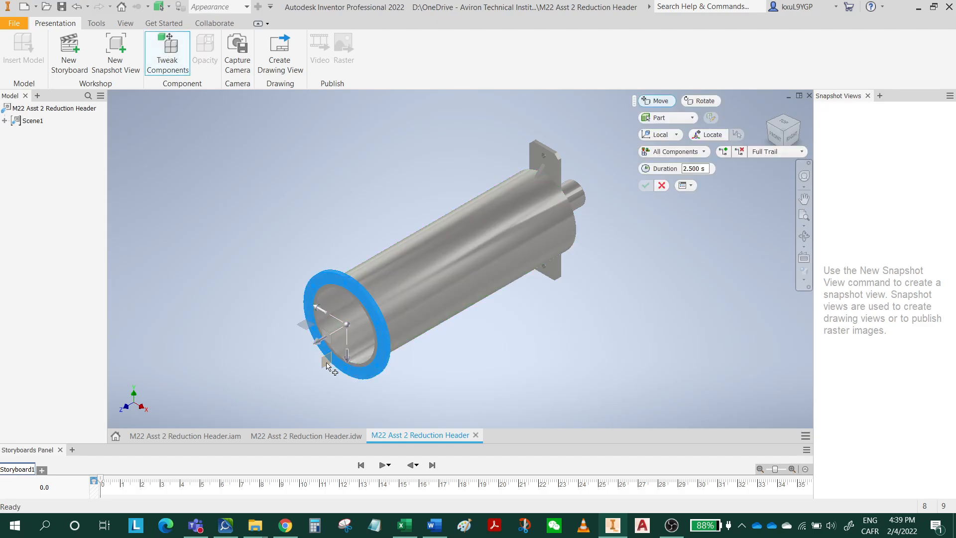
pyautogui.moveTo(322, 347); pyautogui.dragTo(263, 384)
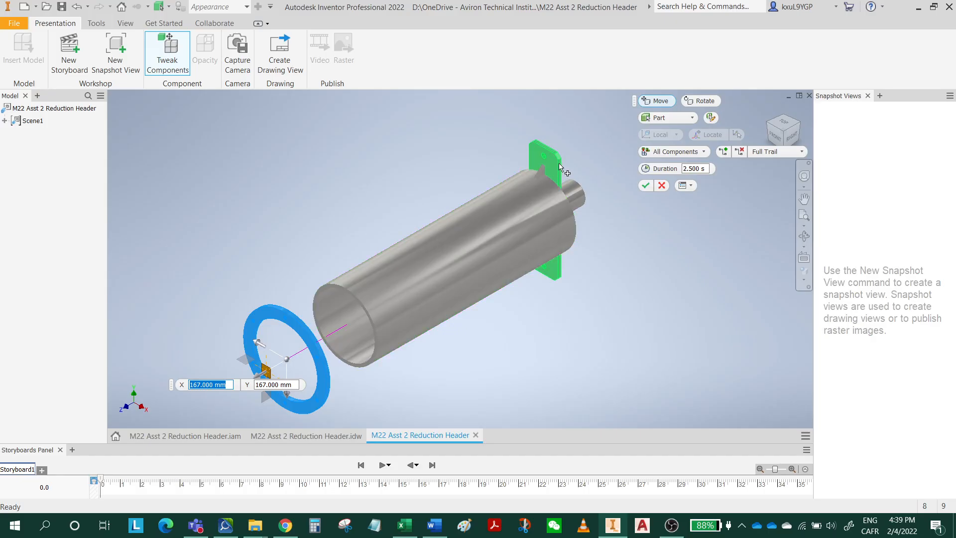
# Tweak the small pipe about -424 mm in Z and the rectangular end plate about 311 mm in X, away from the cylinder.
pyautogui.scroll(3, 577, 199)
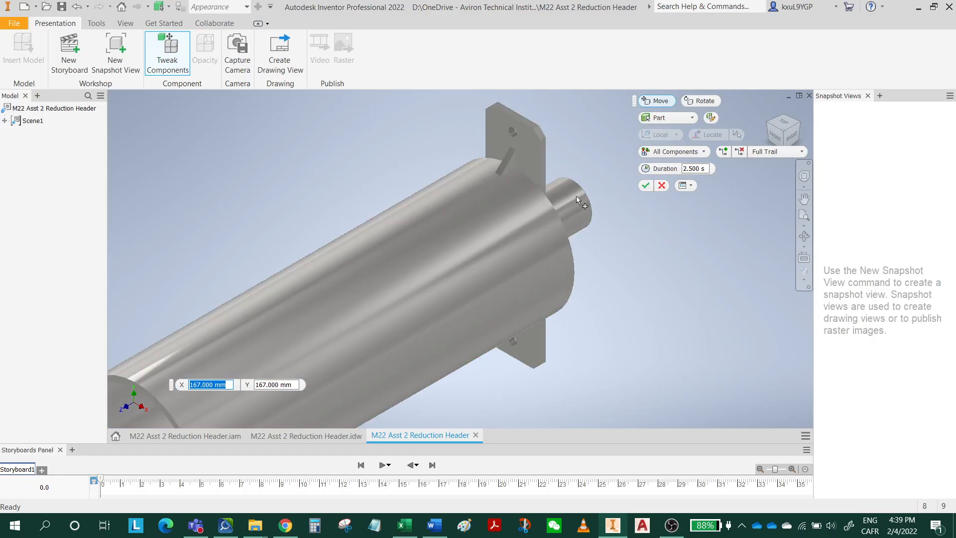
pyautogui.scroll(-3, 576, 211)
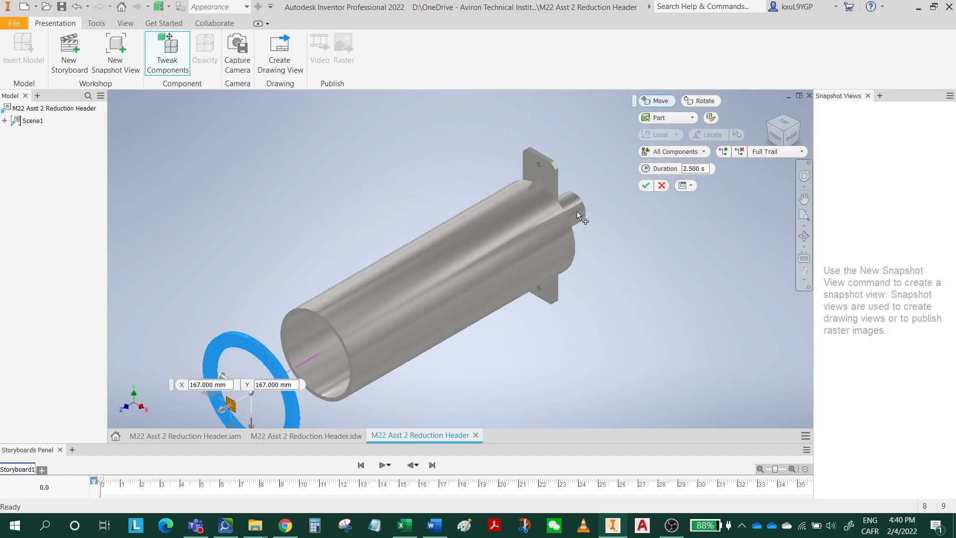
pyautogui.click(578, 209)
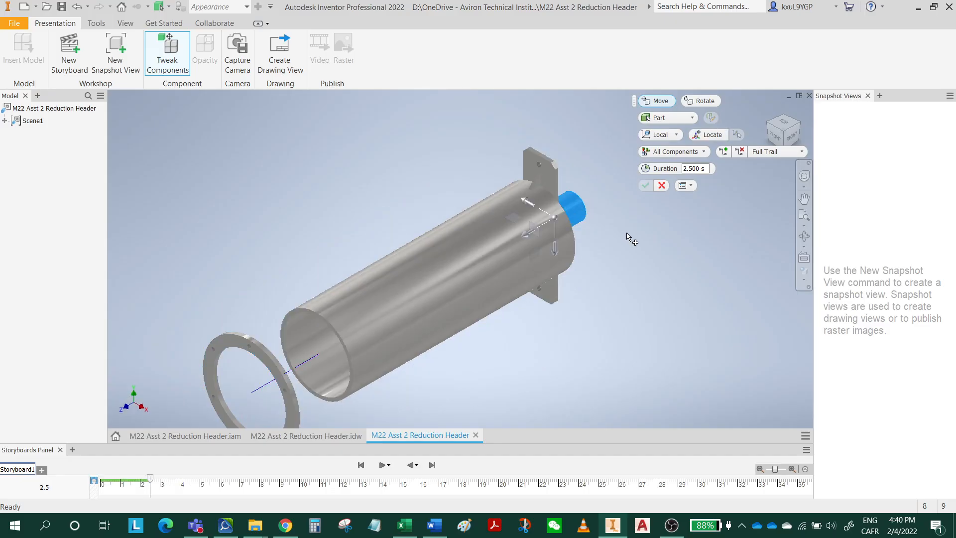
pyautogui.scroll(-3, 378, 278)
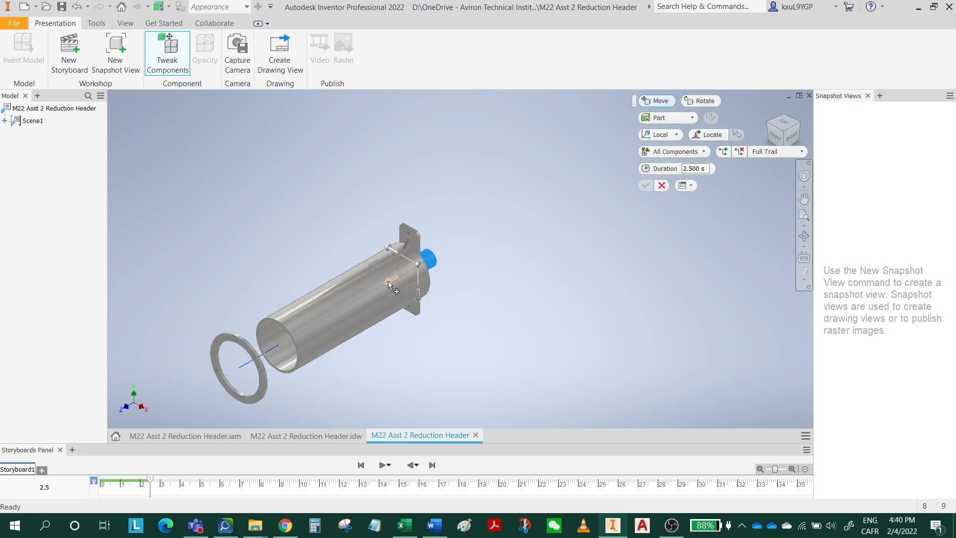
pyautogui.moveTo(393, 286); pyautogui.dragTo(511, 244)
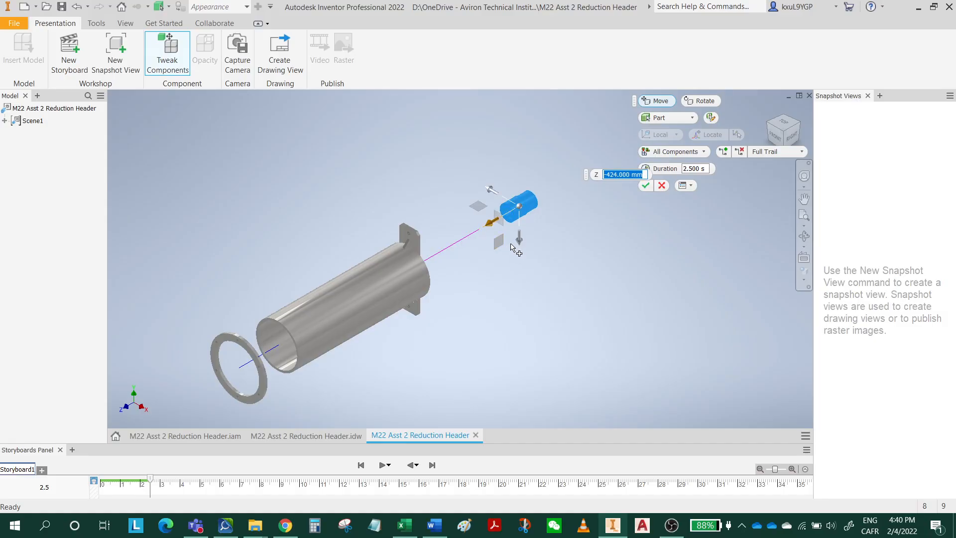
pyautogui.click(417, 240)
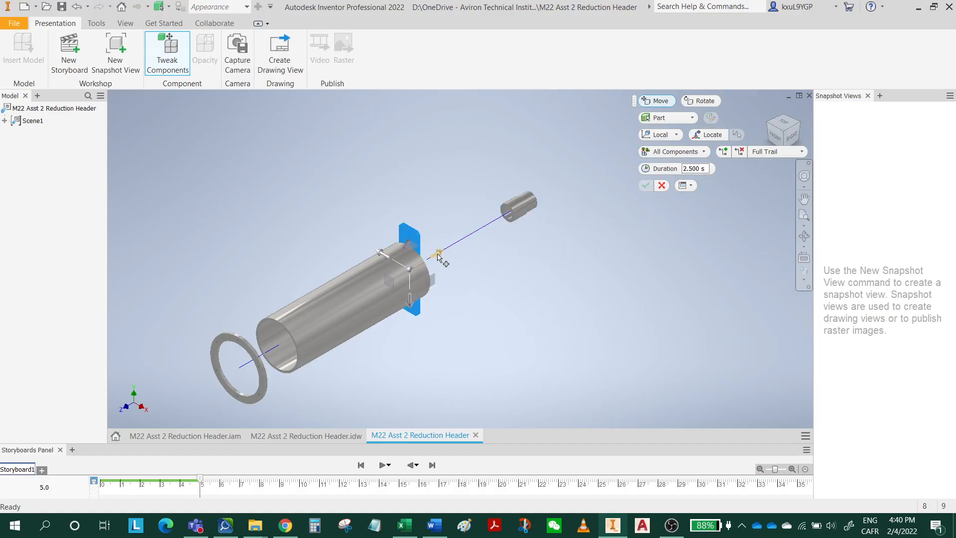
pyautogui.moveTo(438, 257); pyautogui.dragTo(524, 232)
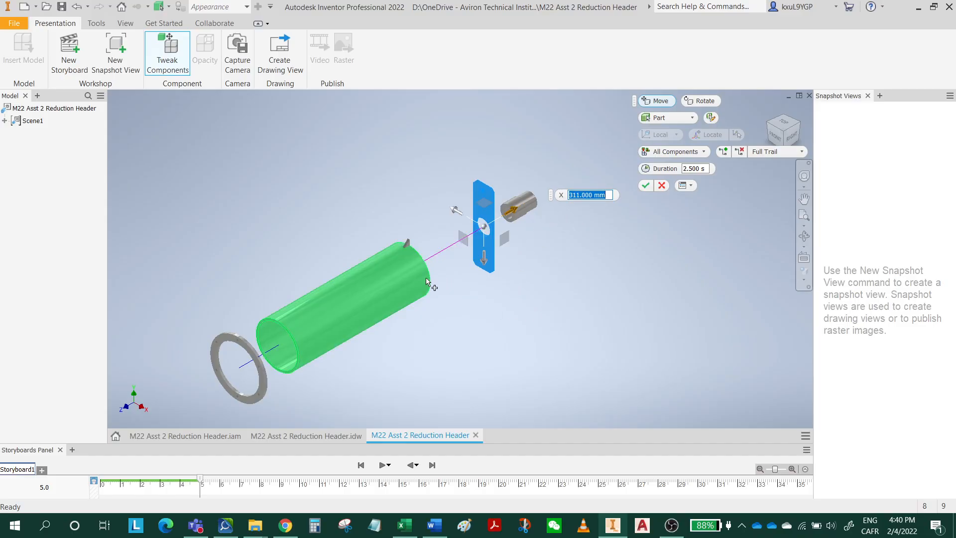
# Tweak the end disk out of the cylinder's back end toward the end plate by about -155.5 mm in Z.
pyautogui.keyDown('shift'); pyautogui.moveTo(517, 308); pyautogui.dragTo(421, 284, button='middle'); pyautogui.keyUp('shift')
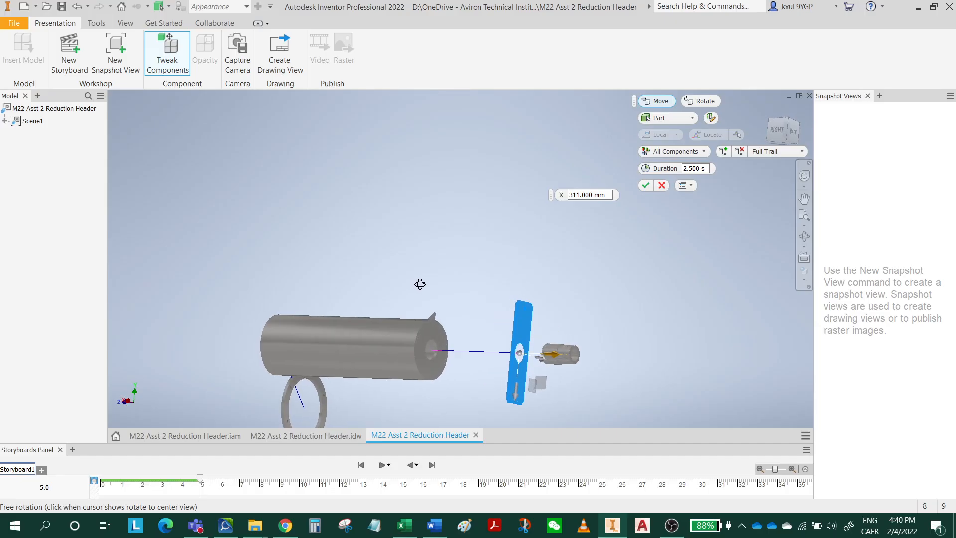
pyautogui.click(435, 340)
pyautogui.click(435, 339)
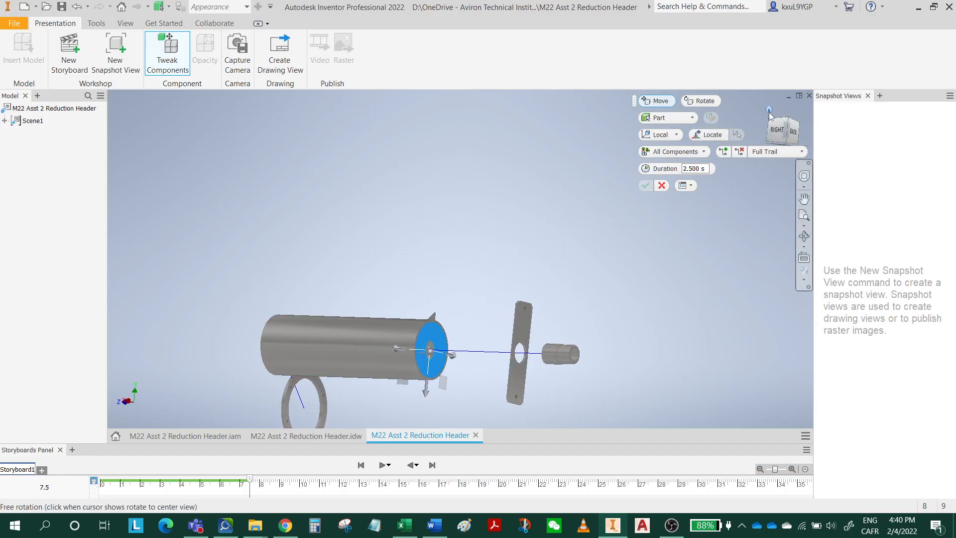
pyautogui.keyDown('shift'); pyautogui.moveTo(769, 111); pyautogui.dragTo(770, 115, button='middle'); pyautogui.keyUp('shift')
pyautogui.click(769, 110)
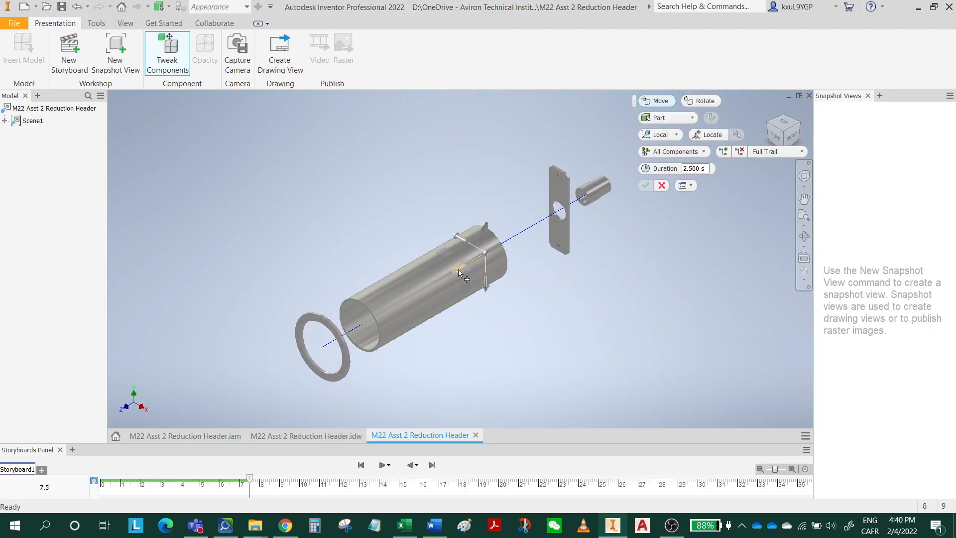
pyautogui.moveTo(458, 273); pyautogui.dragTo(500, 257)
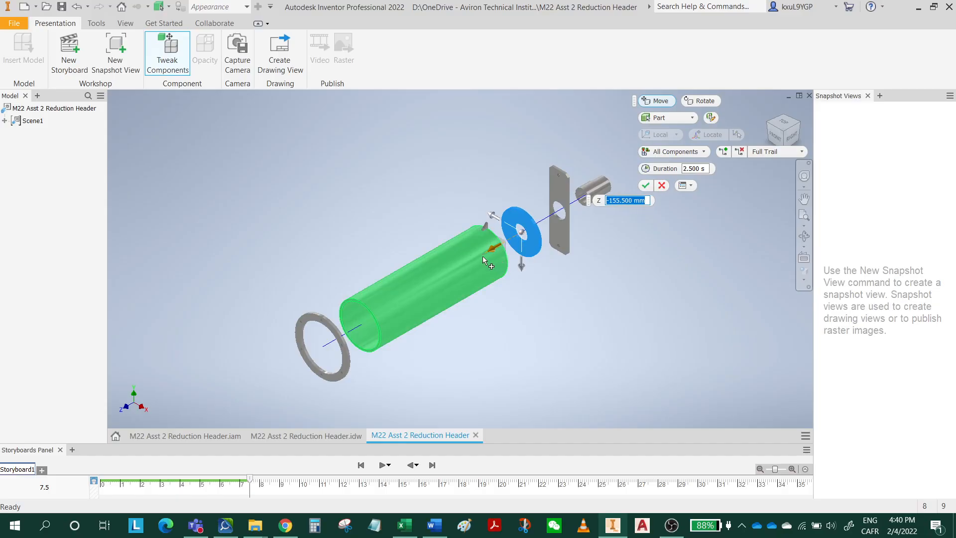
pyautogui.scroll(5, 502, 224)
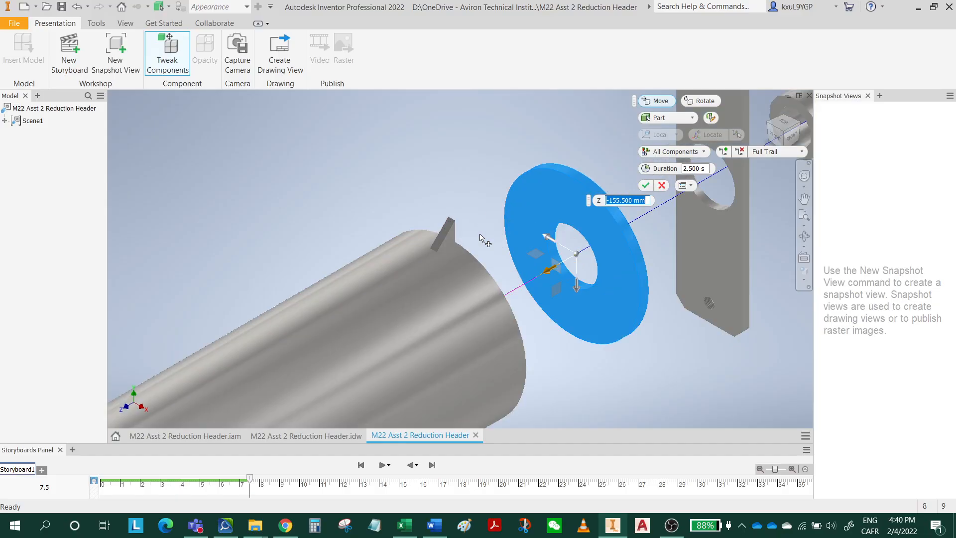
pyautogui.click(449, 238)
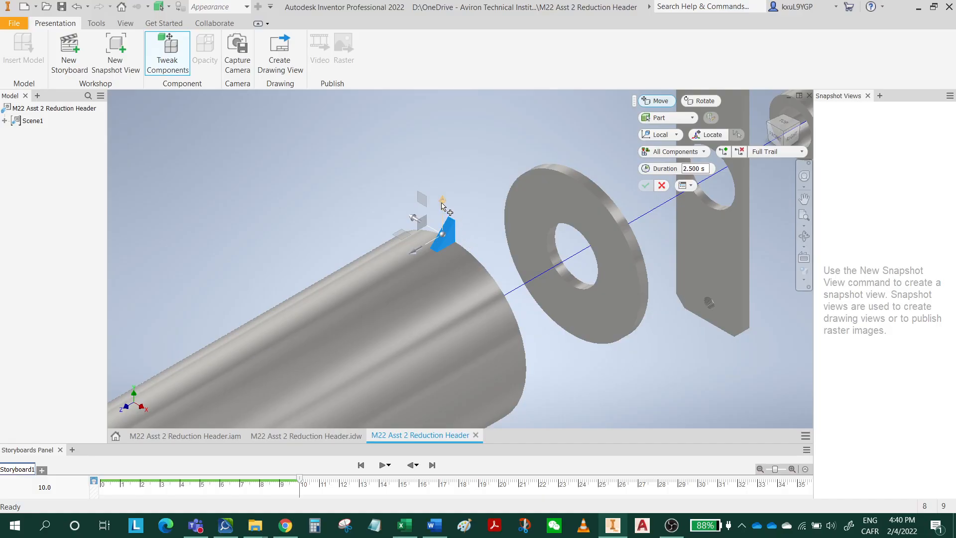
pyautogui.moveTo(442, 200); pyautogui.dragTo(440, 133)
pyautogui.scroll(-2, 508, 307)
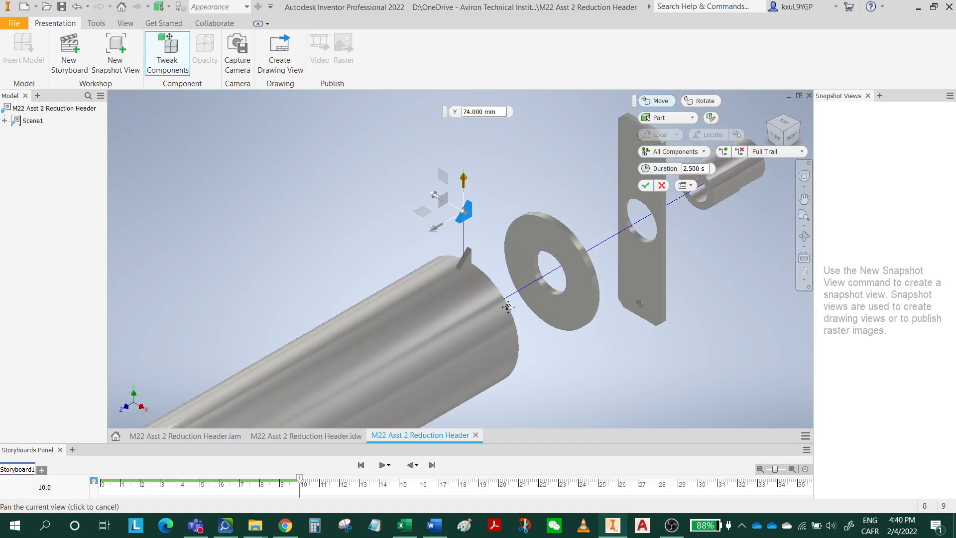
pyautogui.moveTo(508, 307); pyautogui.dragTo(515, 297, button='middle')
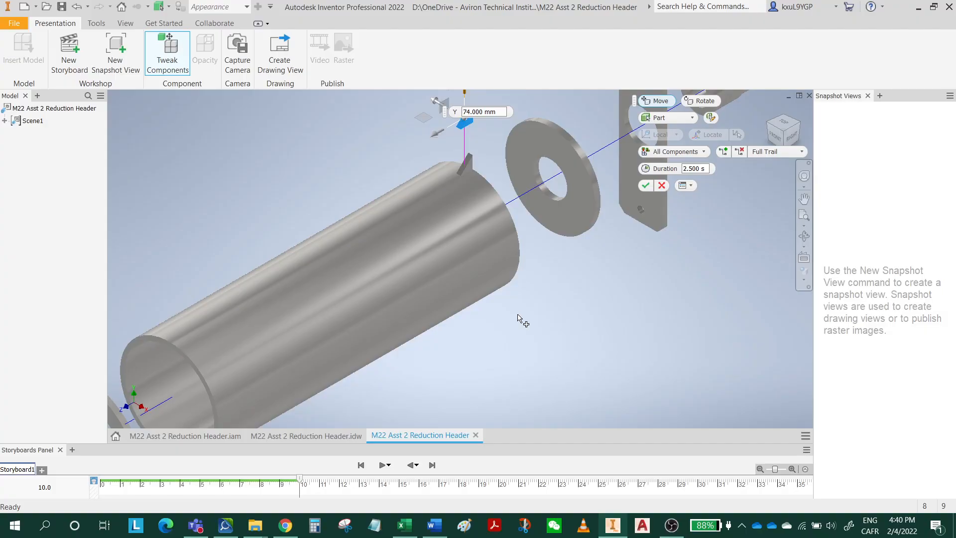
pyautogui.keyDown('shift'); pyautogui.moveTo(505, 337); pyautogui.dragTo(458, 312, button='middle'); pyautogui.keyUp('shift')
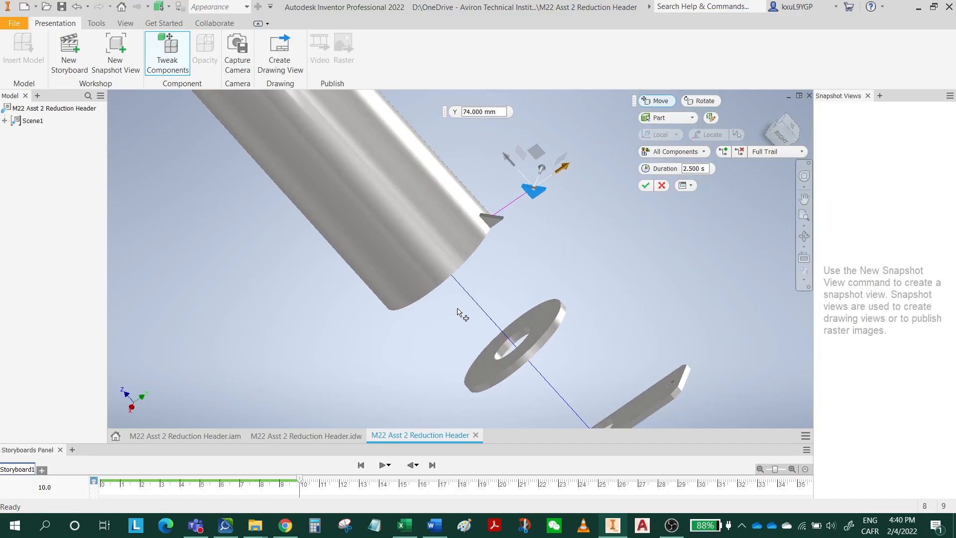
pyautogui.keyDown('shift'); pyautogui.moveTo(514, 228); pyautogui.dragTo(589, 286, button='middle'); pyautogui.keyUp('shift')
pyautogui.scroll(-4, 573, 301)
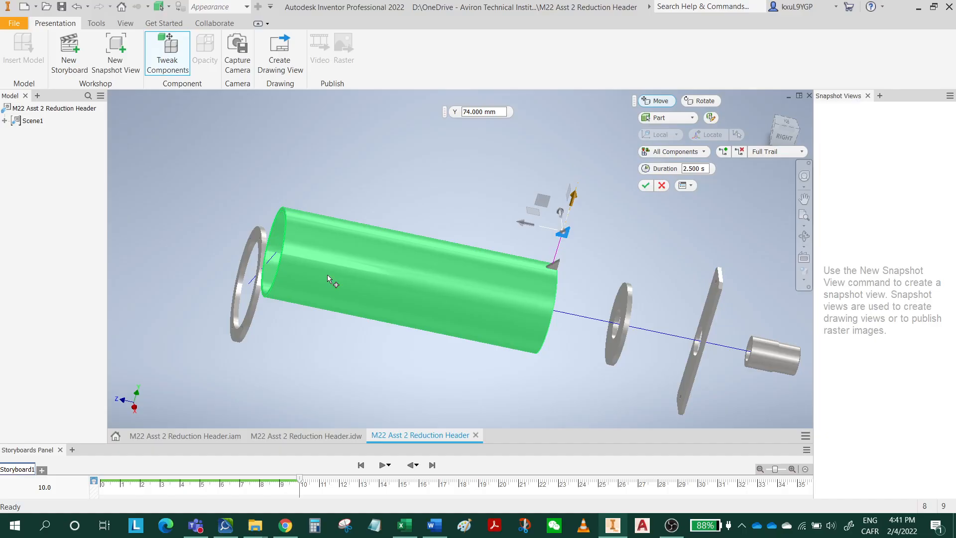
pyautogui.press('Escape')
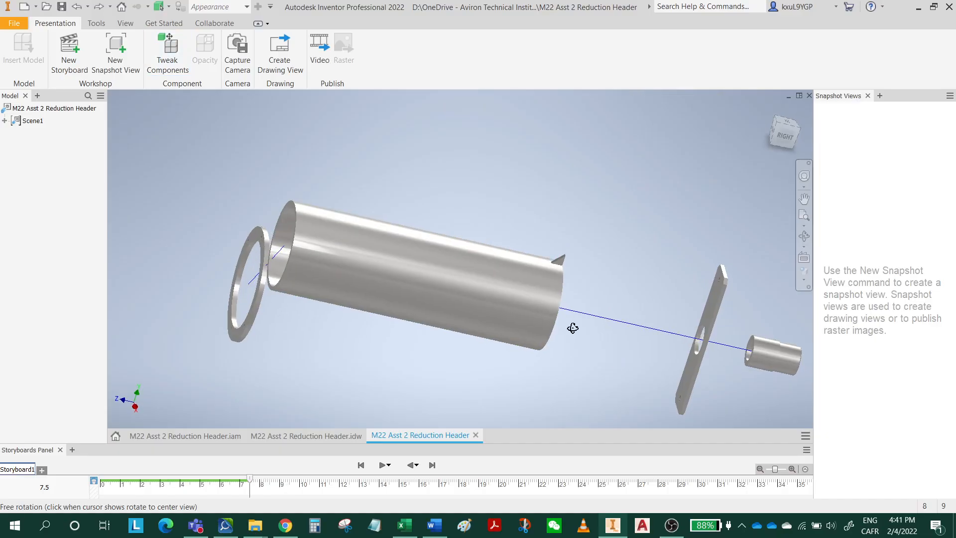
# Save the presentation as M22 Asst 2 Reduction Header in the Asst 2 folder.
pyautogui.moveTo(573, 328); pyautogui.dragTo(592, 314)
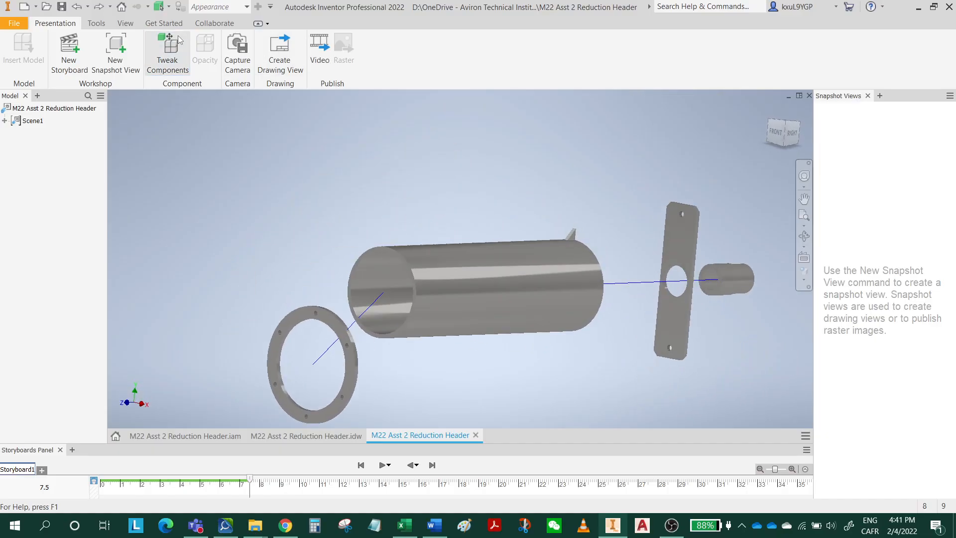
pyautogui.click(61, 7)
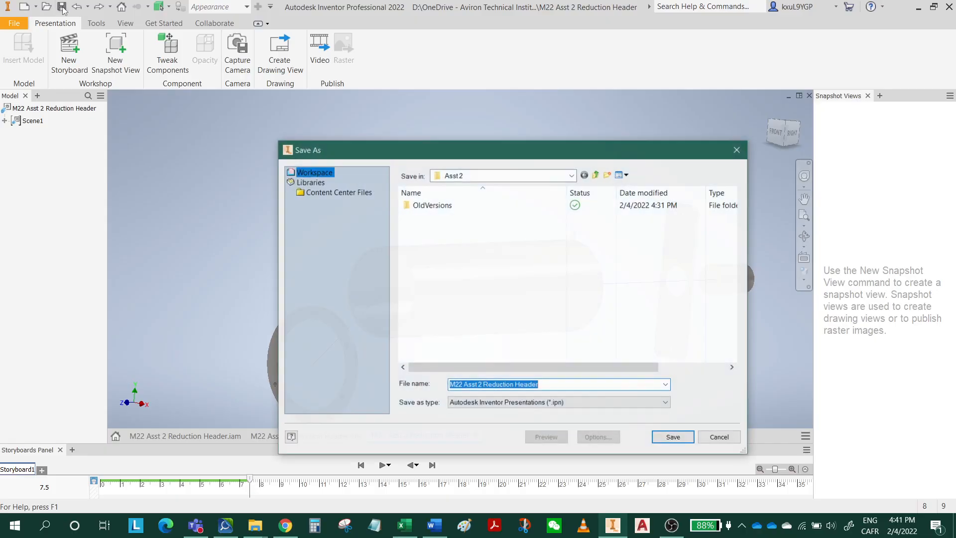
pyautogui.click(667, 438)
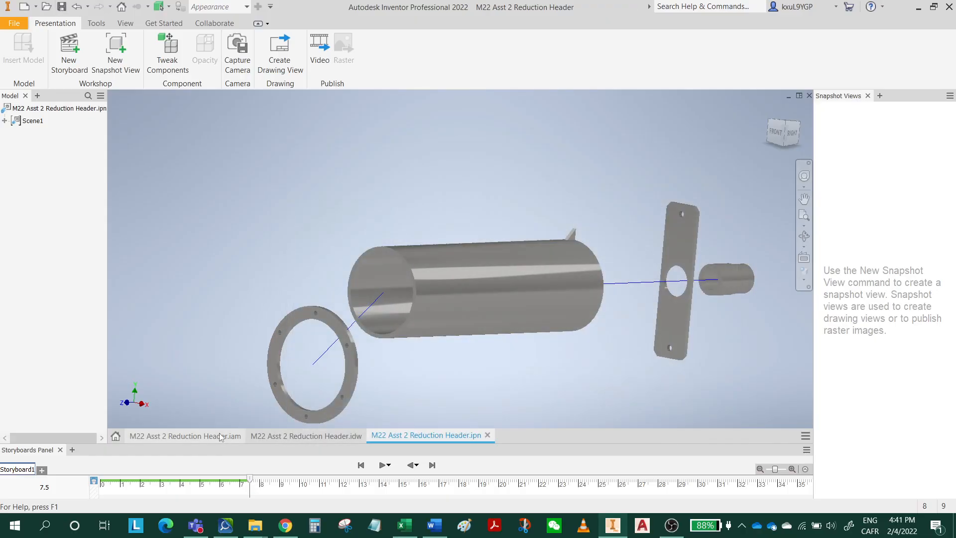
# In the M22 Asst 2 Reduction Header assembly, change Rib:1's Mate:6 constraint to the YZ Plane to the Flush solution.
pyautogui.click(192, 437)
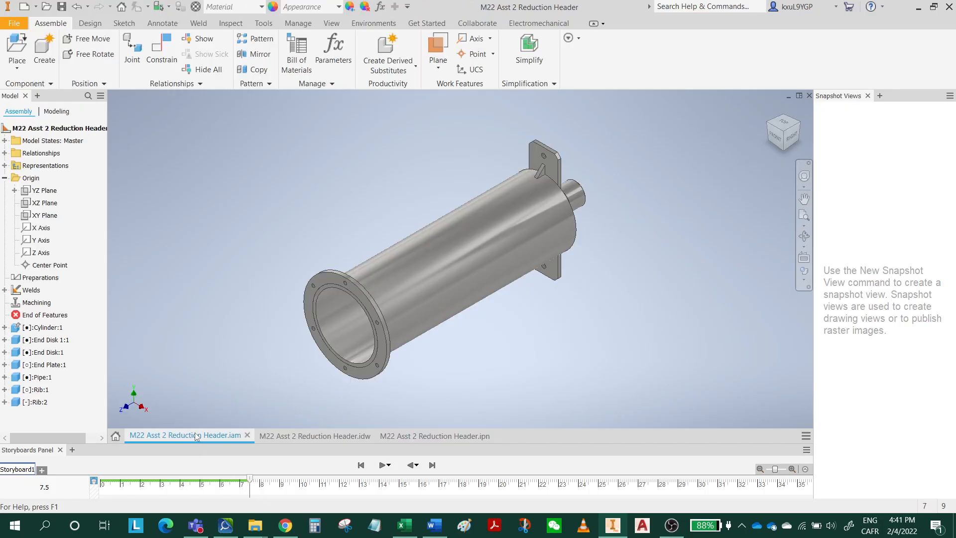
pyautogui.keyDown('shift'); pyautogui.moveTo(641, 294); pyautogui.dragTo(641, 258, button='middle'); pyautogui.keyUp('shift')
pyautogui.scroll(5, 645, 259)
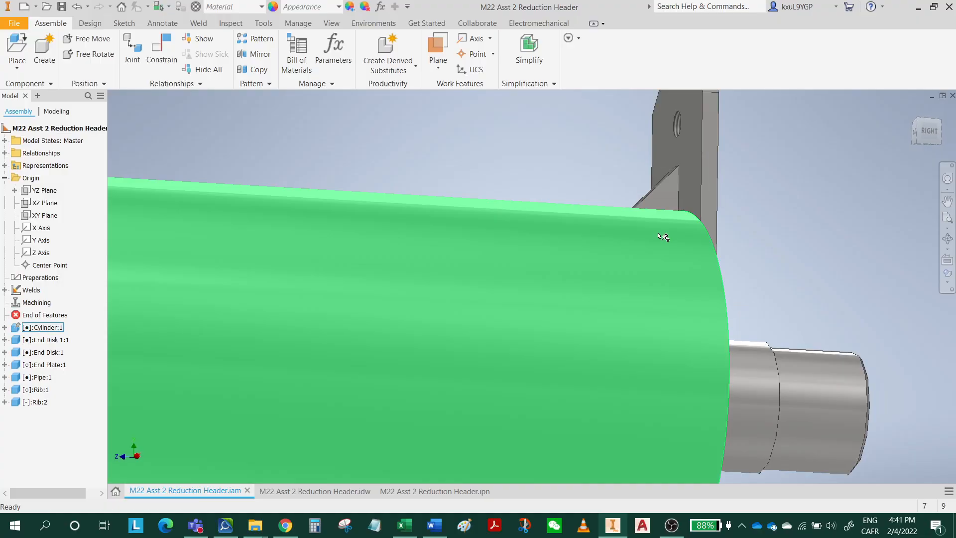
pyautogui.click(656, 195)
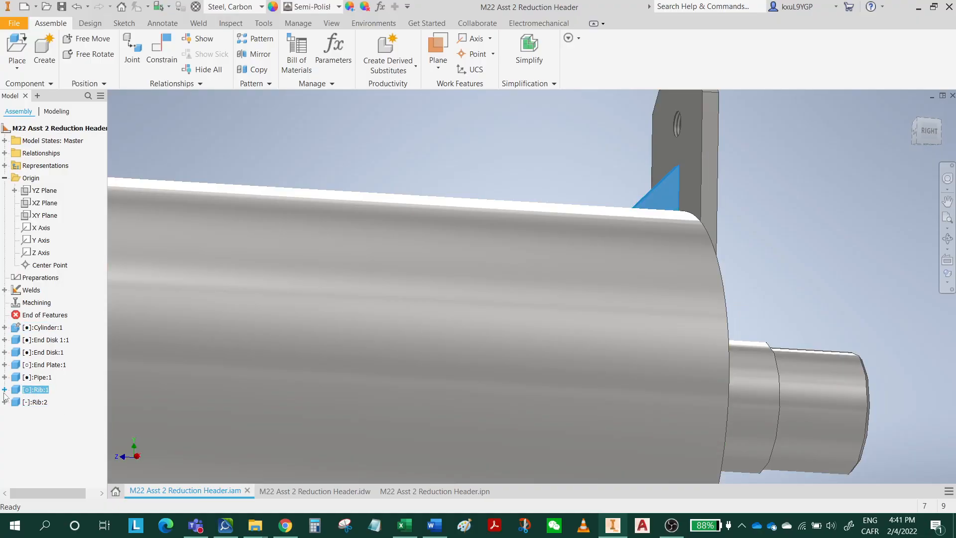
pyautogui.click(5, 390)
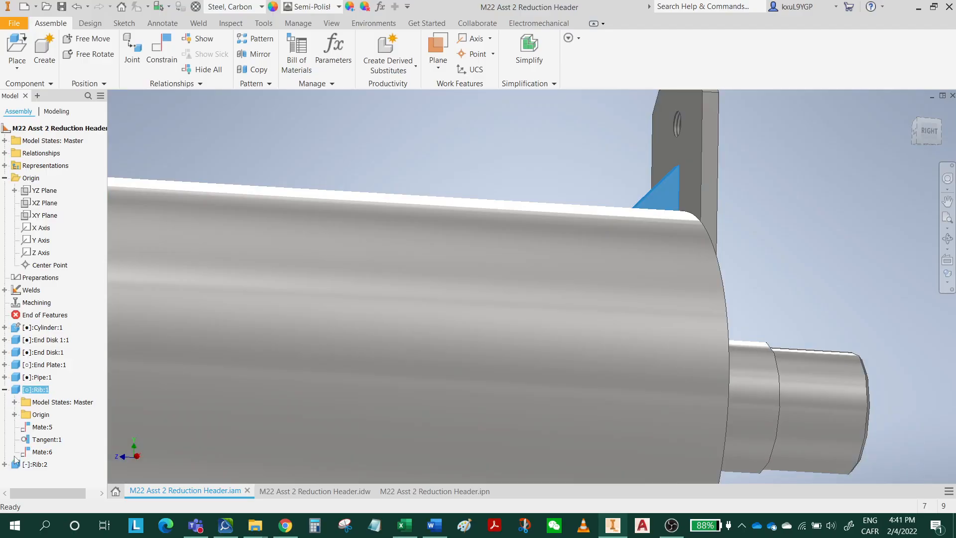
pyautogui.click(42, 452)
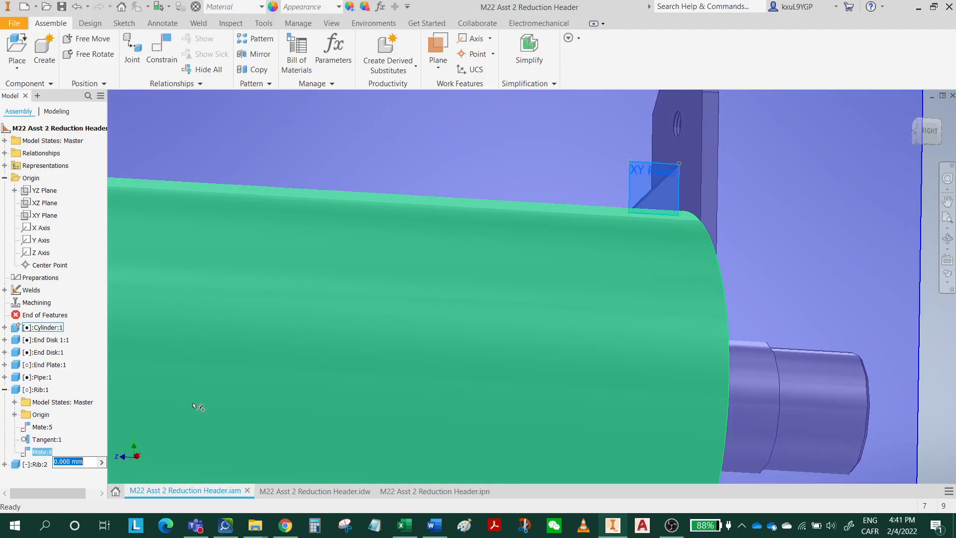
pyautogui.scroll(-5, 421, 345)
pyautogui.moveTo(434, 369); pyautogui.dragTo(452, 295, button='middle')
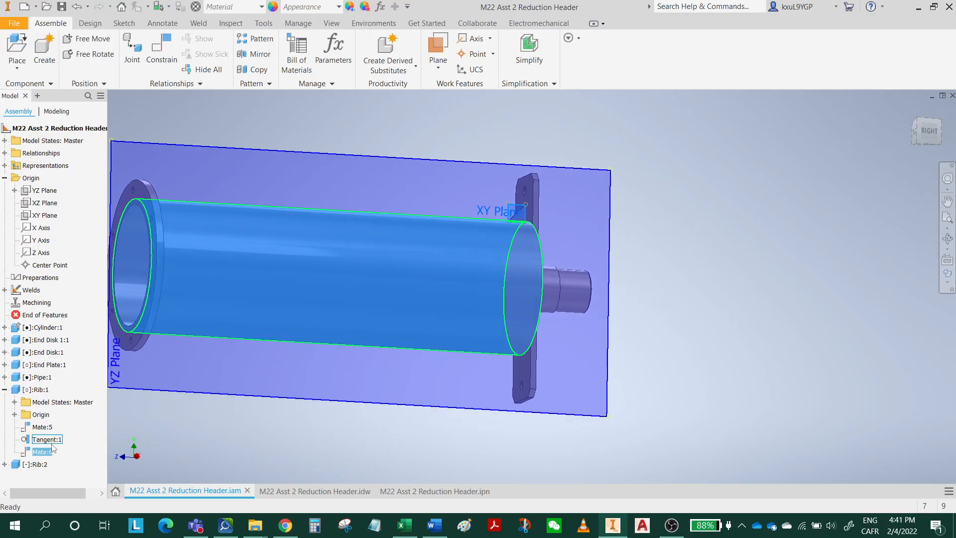
pyautogui.rightClick(33, 454)
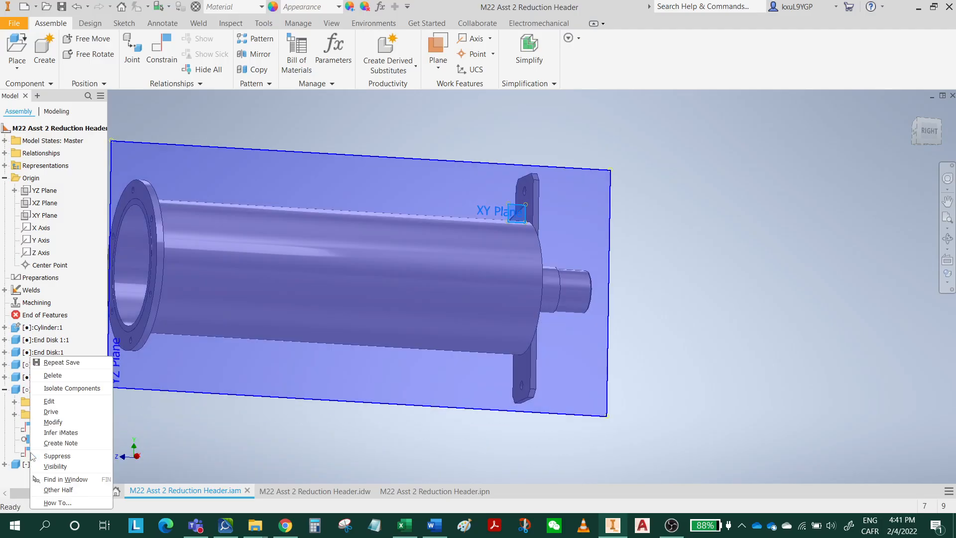
pyautogui.click(83, 404)
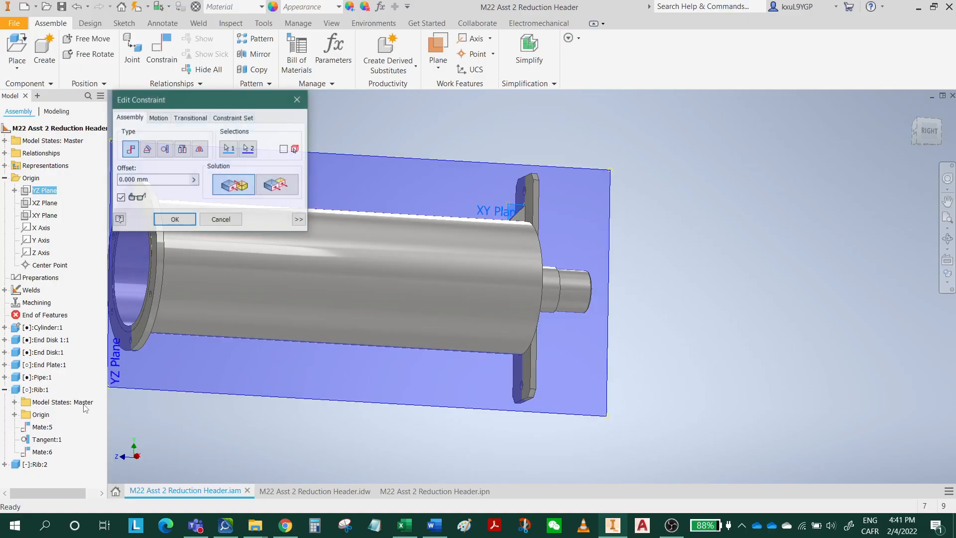
pyautogui.click(278, 186)
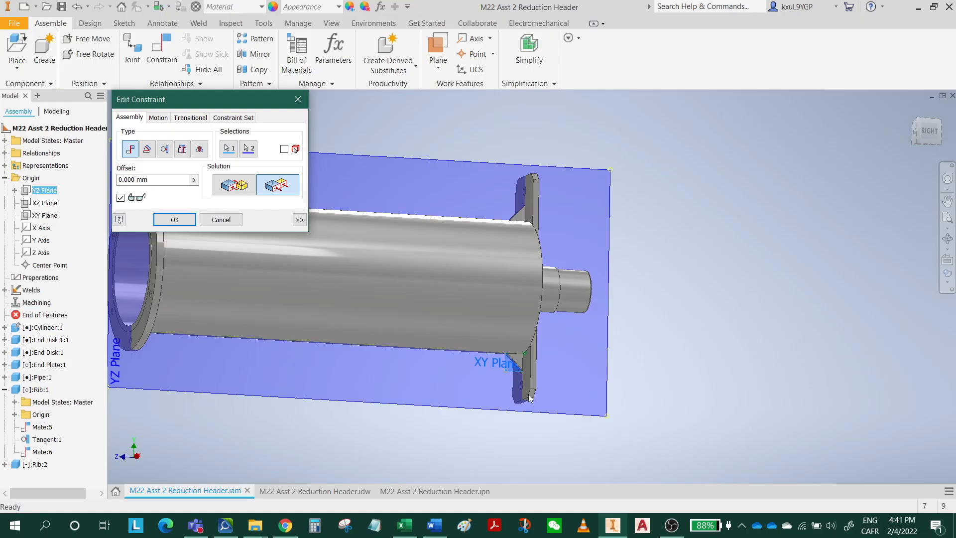
pyautogui.click(182, 220)
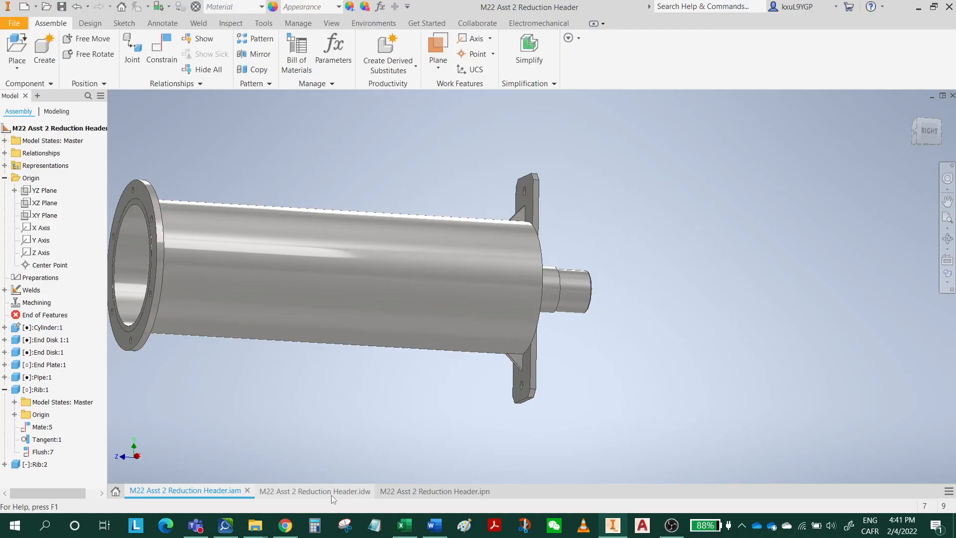
# Return to the presentation and tweak the end disk out of the cylinder's back end by about -147.5 mm in Z.
pyautogui.click(427, 492)
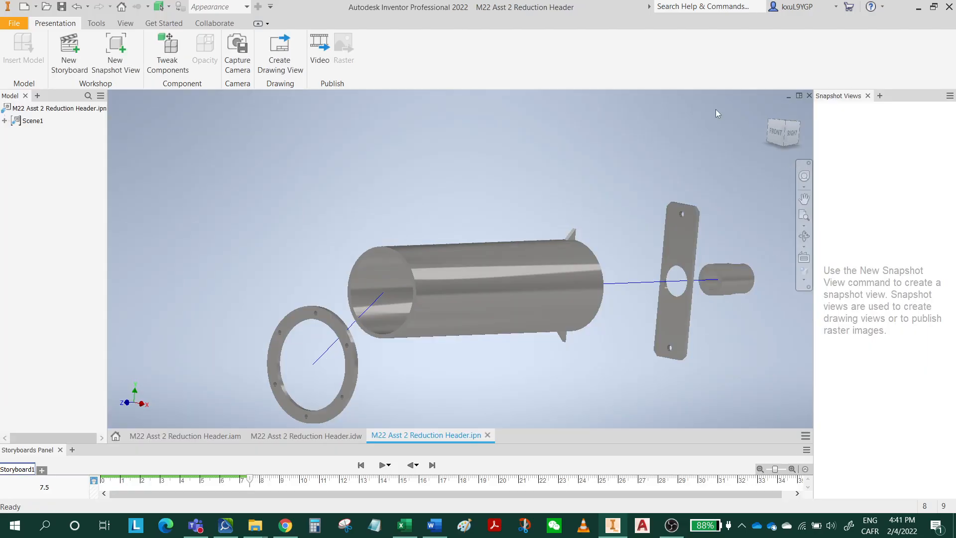
pyautogui.click(770, 108)
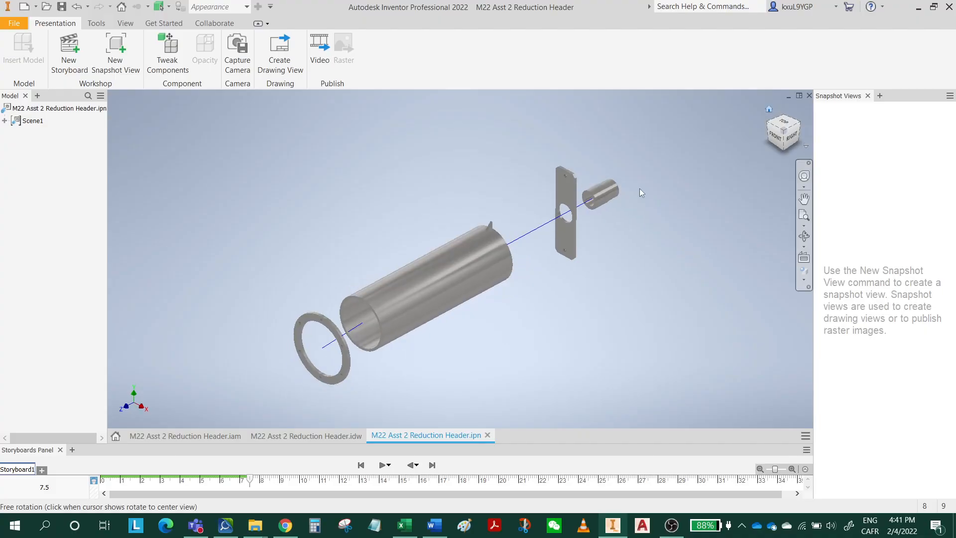
pyautogui.scroll(3, 481, 232)
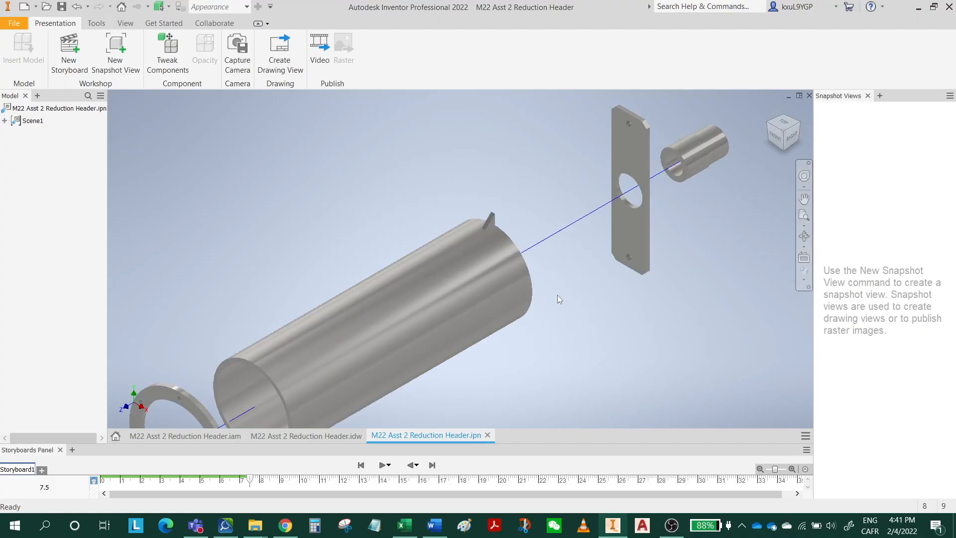
pyautogui.keyDown('shift'); pyautogui.moveTo(558, 295); pyautogui.dragTo(421, 314, button='middle'); pyautogui.keyUp('shift')
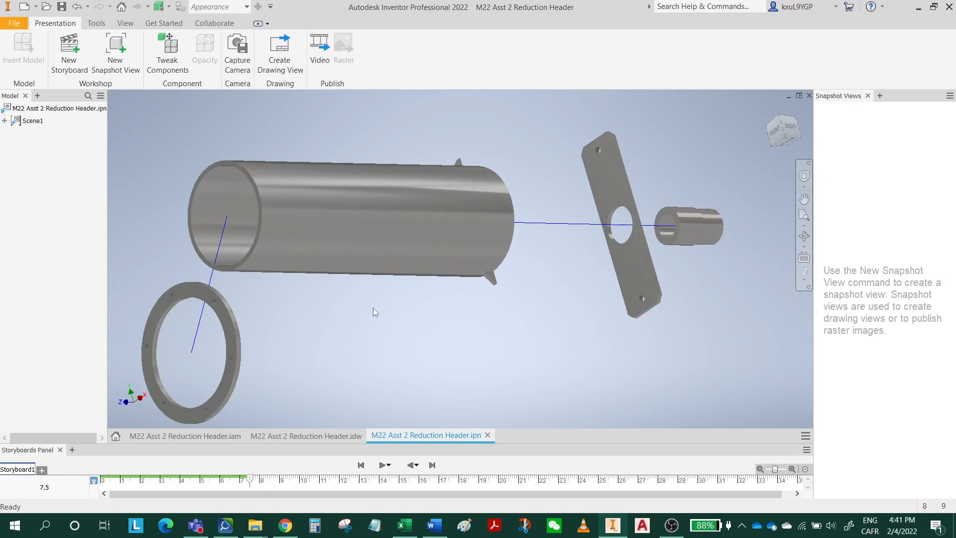
pyautogui.keyDown('shift'); pyautogui.moveTo(375, 312); pyautogui.dragTo(189, 299, button='middle'); pyautogui.keyUp('shift')
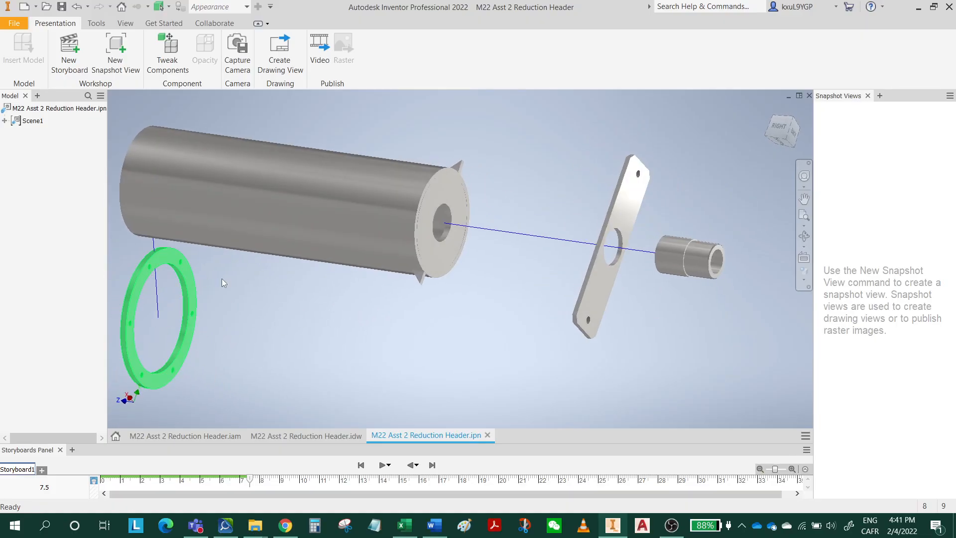
pyautogui.click(458, 203)
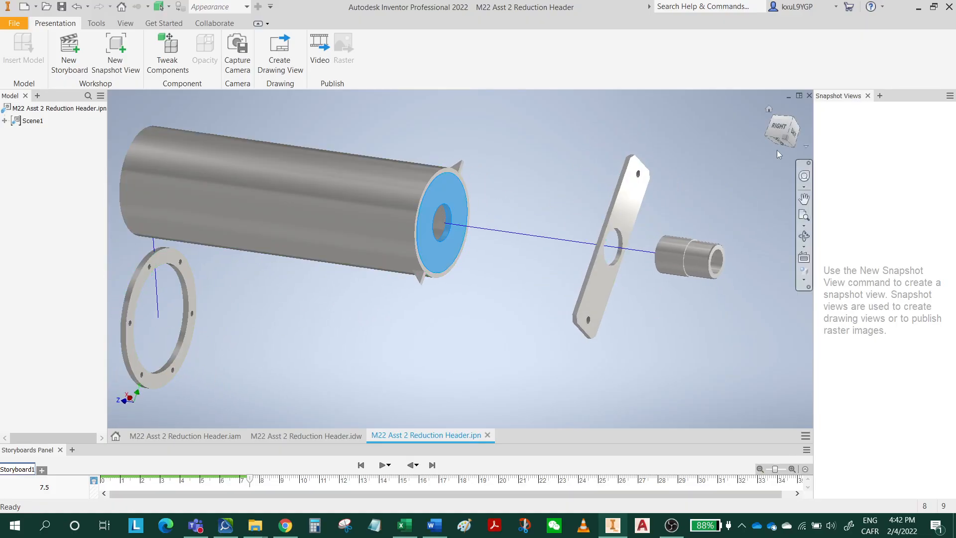
pyautogui.moveTo(772, 110); pyautogui.dragTo(718, 143)
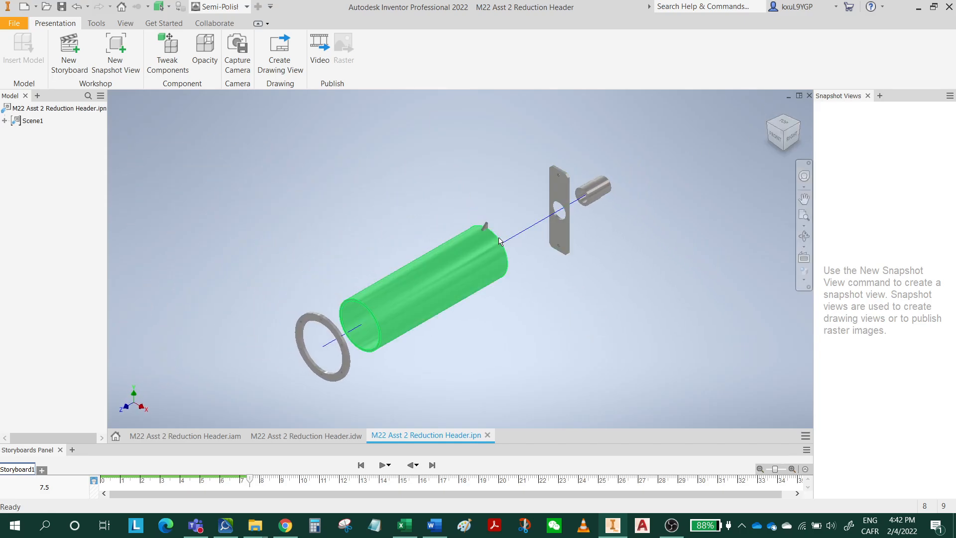
pyautogui.scroll(-5, 440, 273)
pyautogui.scroll(4, 439, 270)
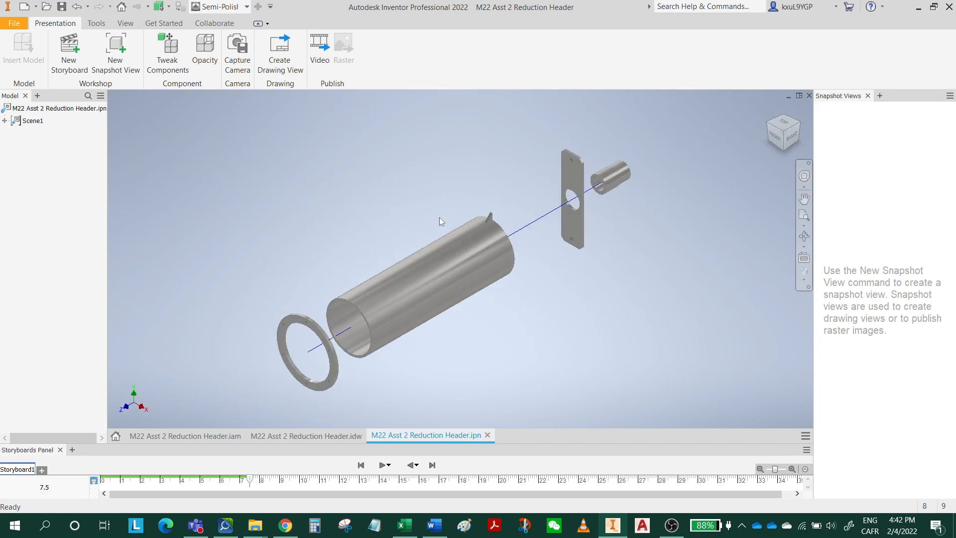
pyautogui.click(486, 248)
pyautogui.click(168, 54)
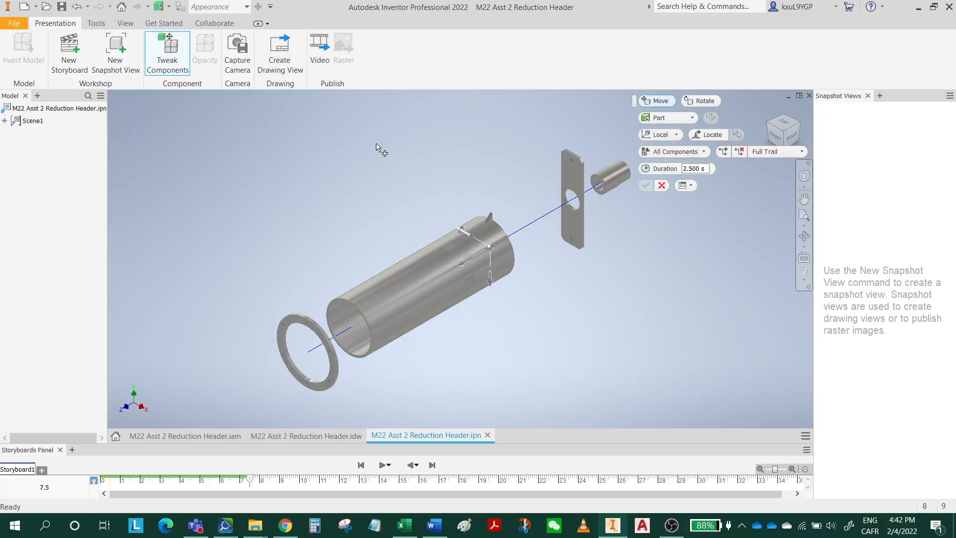
pyautogui.moveTo(465, 264); pyautogui.dragTo(502, 246)
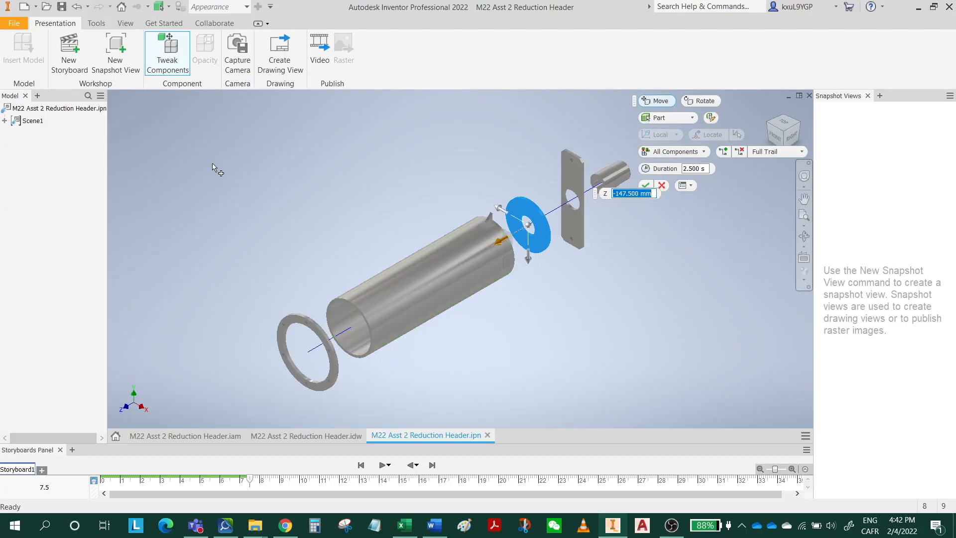
# Tweak the upper rib upward away from the cylinder by about 106.5 mm in Y.
pyautogui.scroll(5, 456, 213)
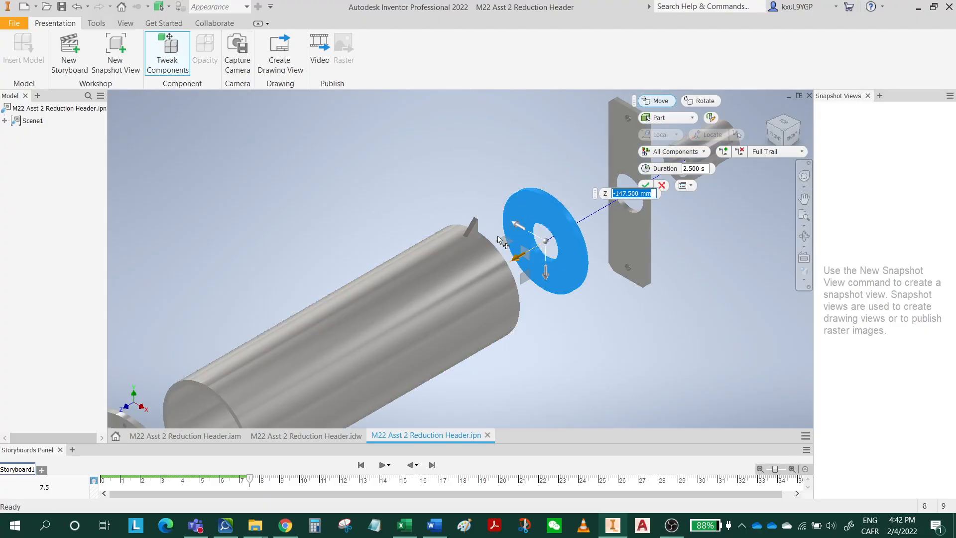
pyautogui.click(449, 199)
pyautogui.scroll(-5, 498, 210)
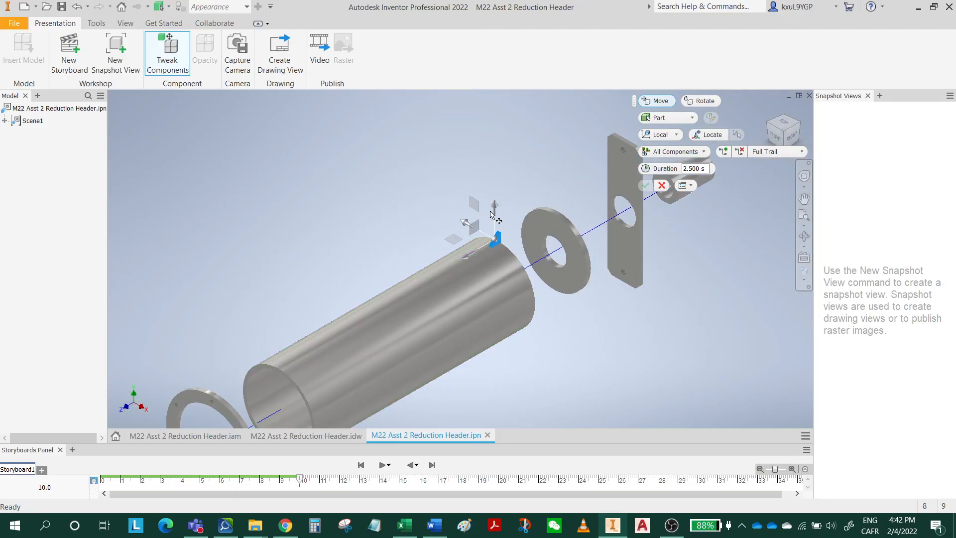
pyautogui.moveTo(499, 208); pyautogui.dragTo(498, 158)
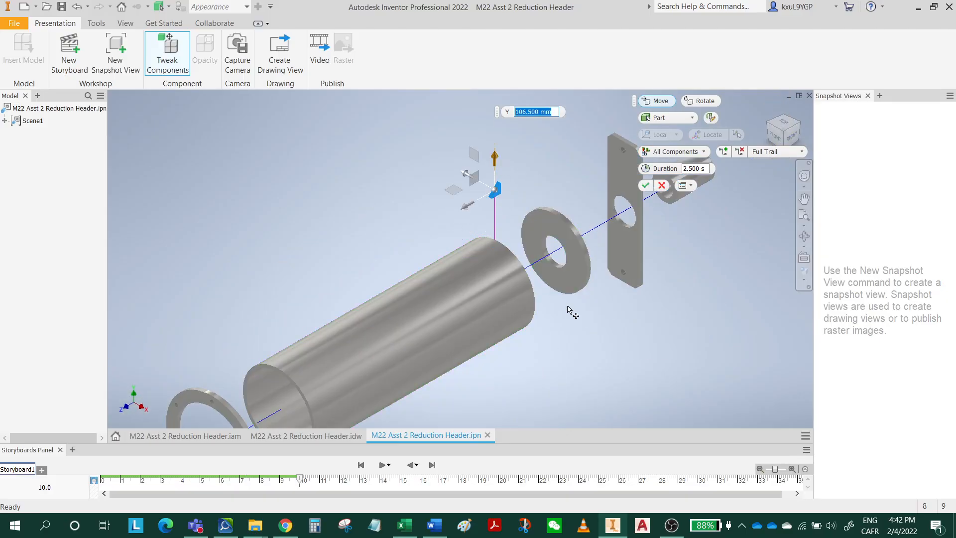
# Tweak the lower rib downward away from the cylinder by about 112 mm in Y and save the presentation.
pyautogui.keyDown('shift'); pyautogui.moveTo(582, 354); pyautogui.dragTo(548, 327, button='middle'); pyautogui.keyUp('shift')
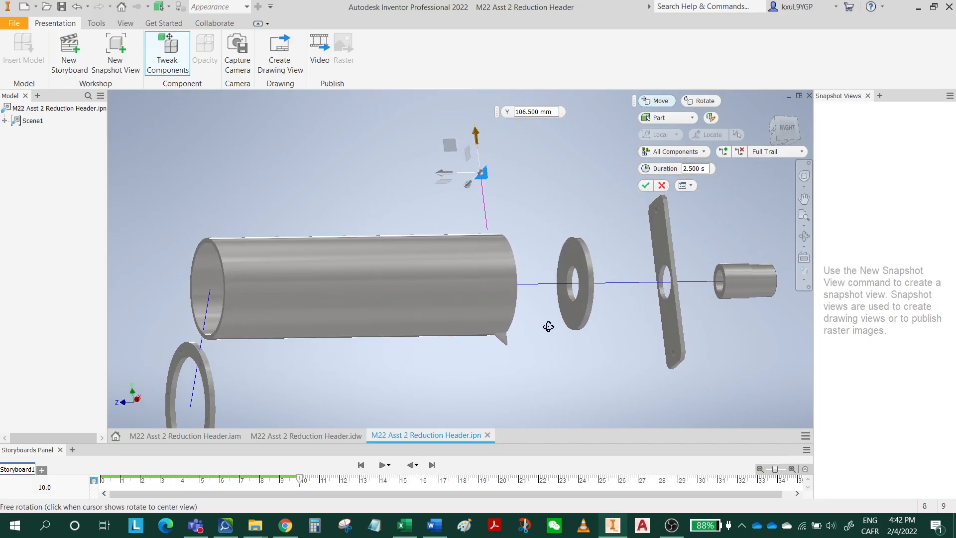
pyautogui.click(506, 340)
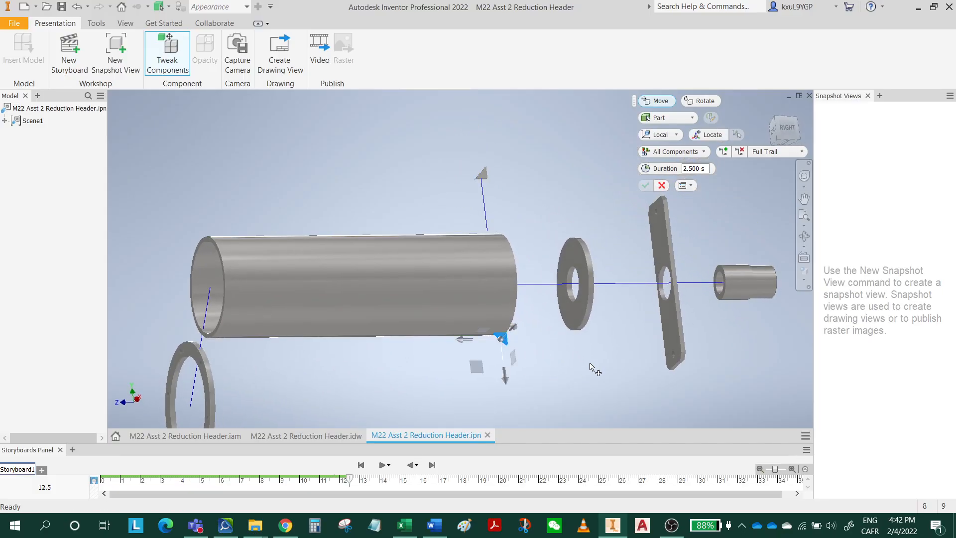
pyautogui.click(770, 122)
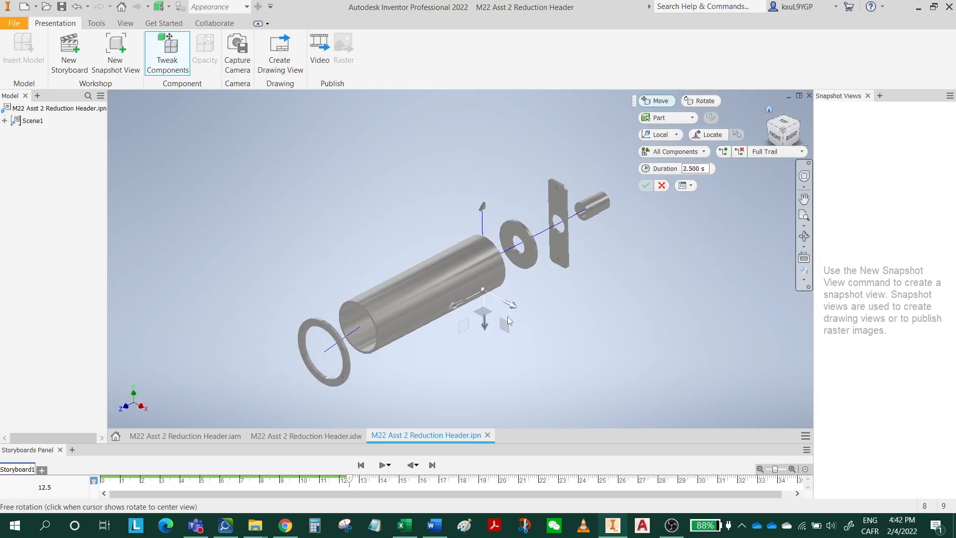
pyautogui.moveTo(479, 328); pyautogui.dragTo(486, 354)
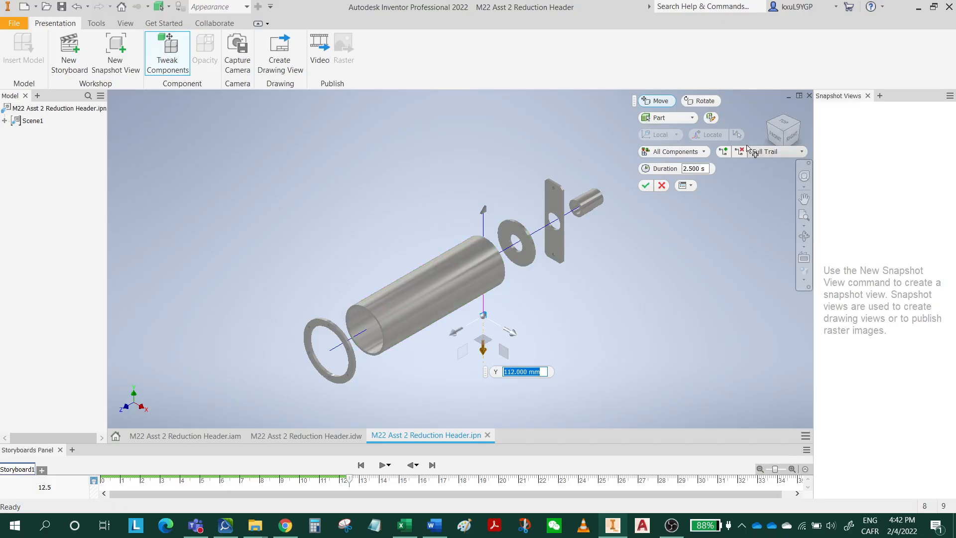
pyautogui.click(646, 186)
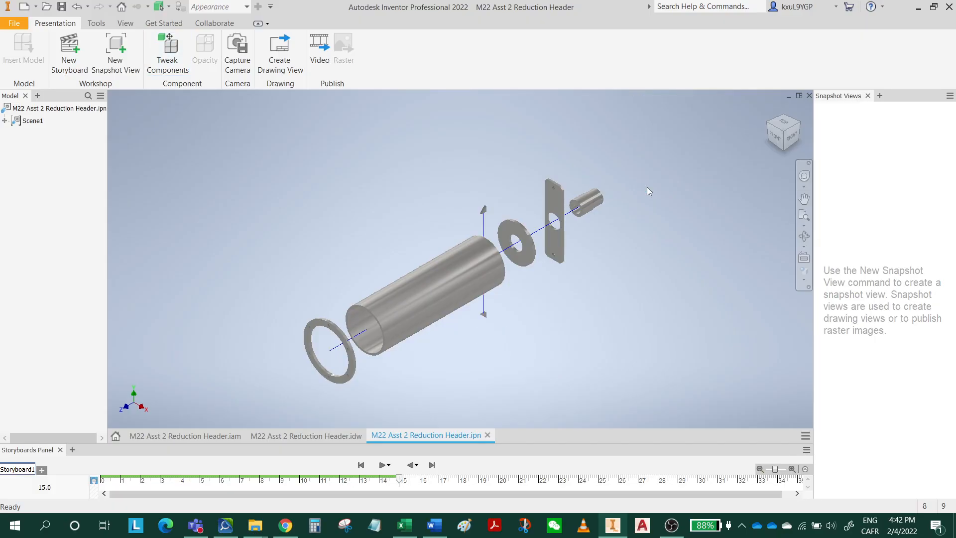
pyautogui.click(67, 9)
pyautogui.moveTo(404, 316)
pyautogui.keyDown('shift'); pyautogui.mouseDown(button='middle')
pyautogui.moveTo(377, 337)
pyautogui.moveTo(385, 300)
pyautogui.moveTo(407, 303)
pyautogui.moveTo(374, 331)
pyautogui.moveTo(390, 326)
pyautogui.mouseUp(button='middle'); pyautogui.keyUp('shift')
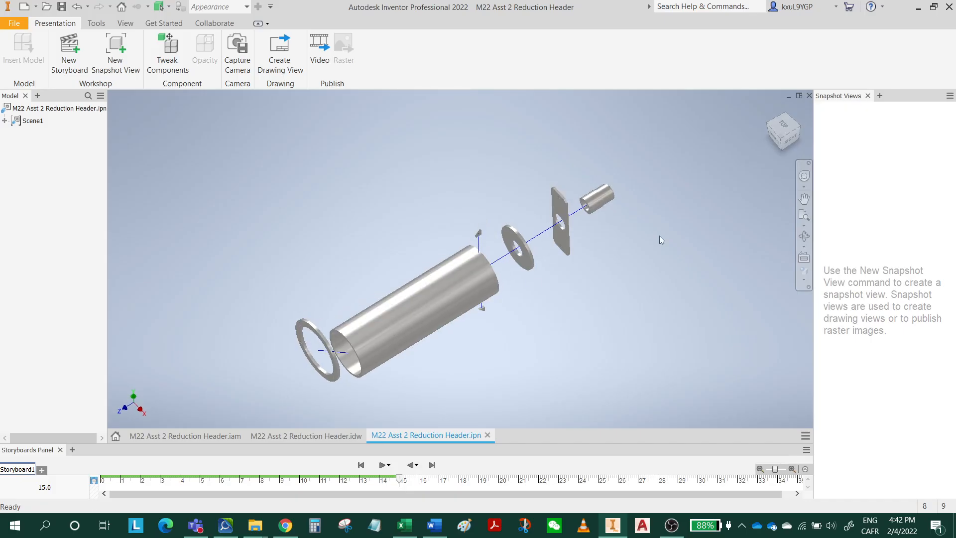
pyautogui.click(770, 109)
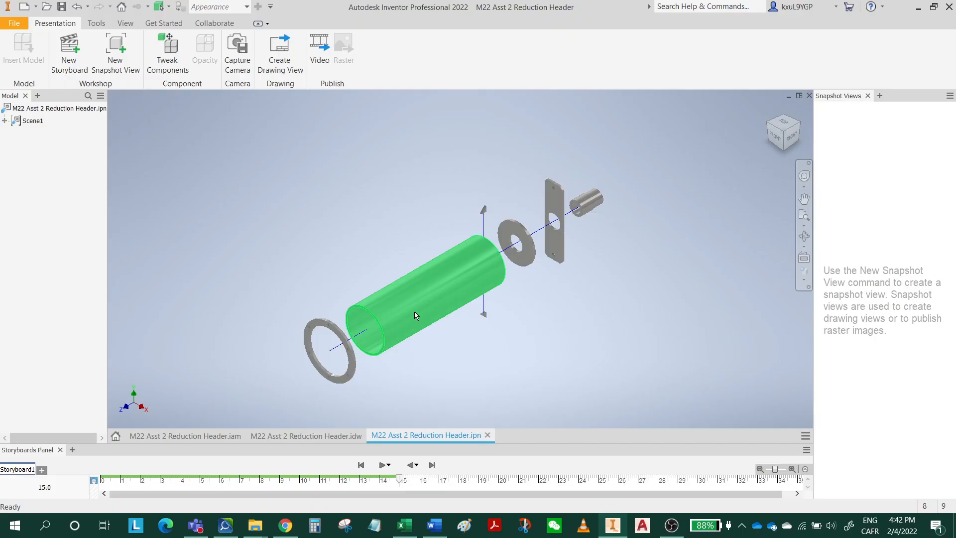
# Expand Scene1 and its Tweaks folder to list the individual tweaks.
pyautogui.click(329, 325)
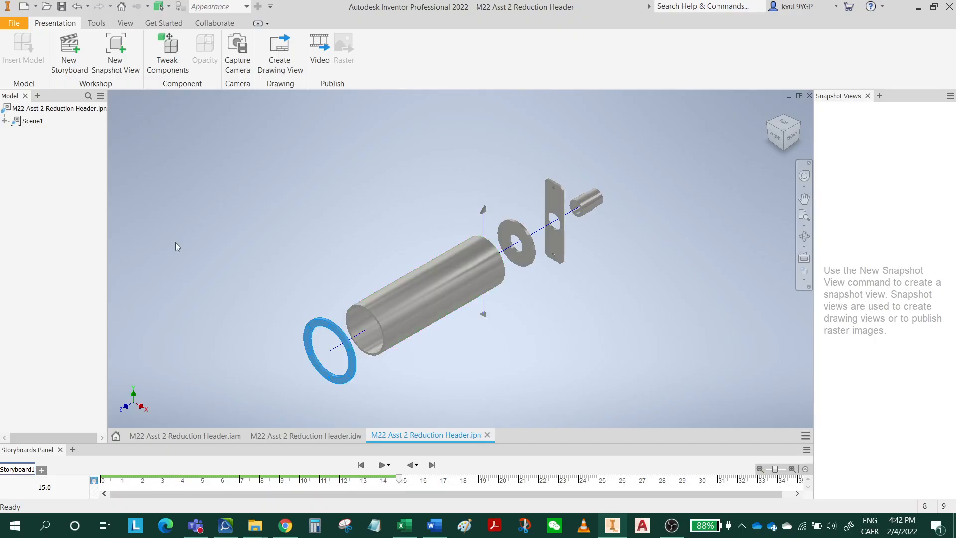
pyautogui.click(5, 121)
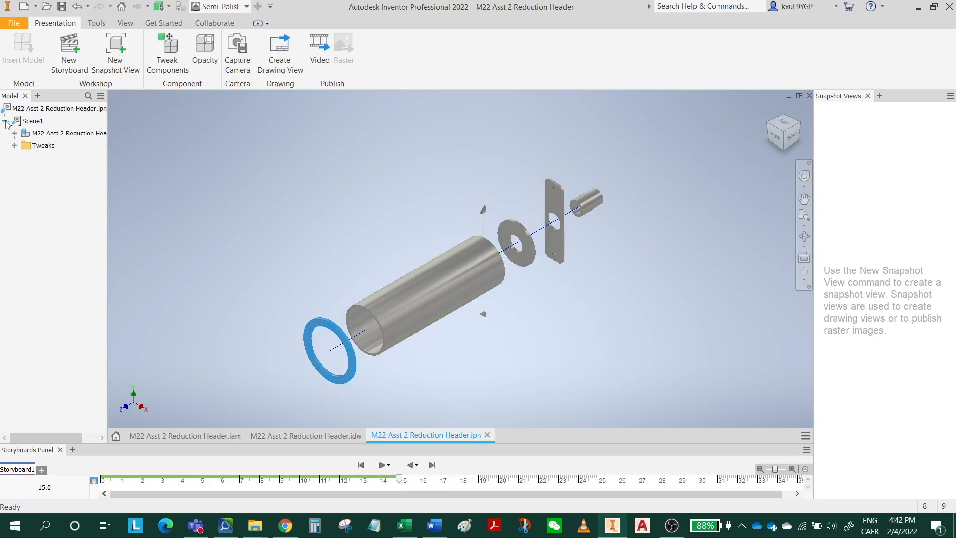
pyautogui.click(15, 146)
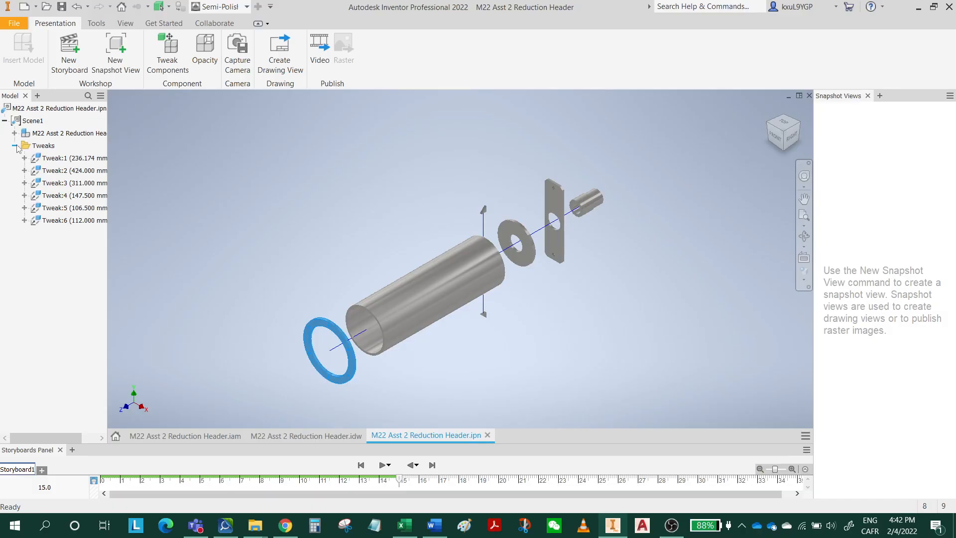
pyautogui.click(62, 160)
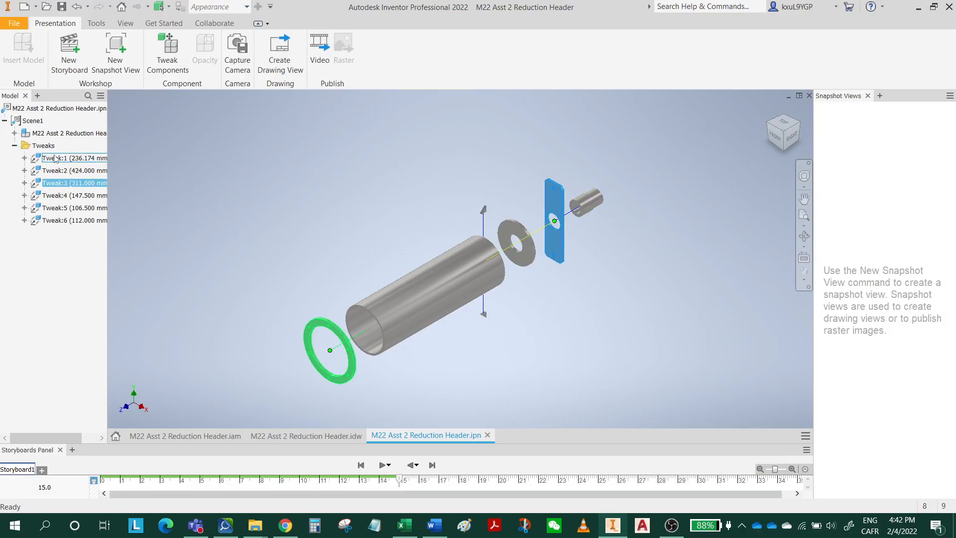
pyautogui.rightClick(55, 156)
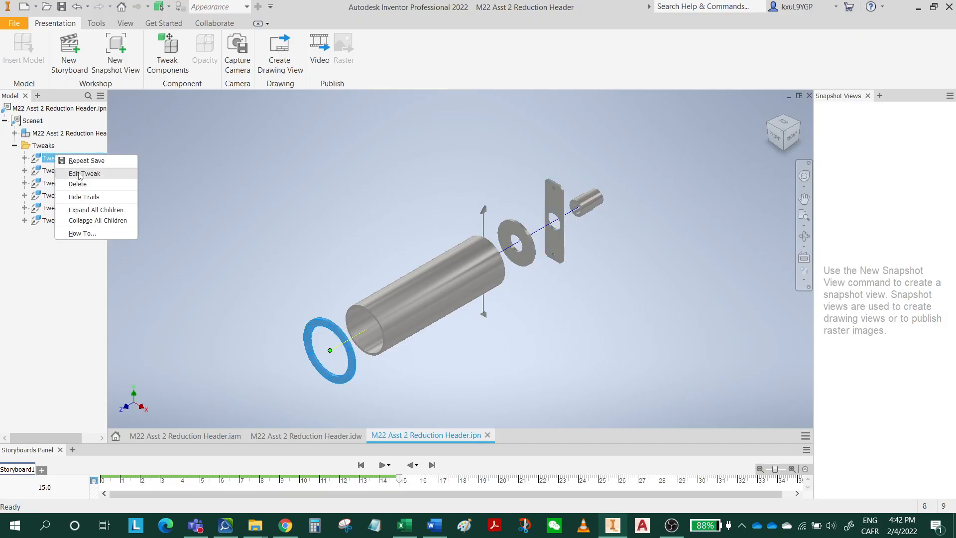
pyautogui.click(84, 173)
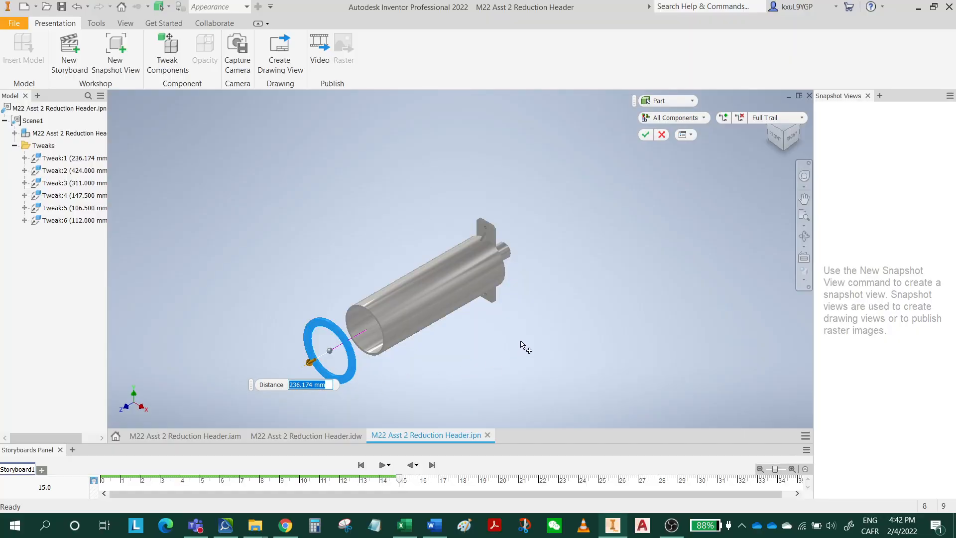
pyautogui.moveTo(562, 301)
pyautogui.keyDown('shift'); pyautogui.mouseDown(button='middle')
pyautogui.moveTo(522, 305)
pyautogui.moveTo(604, 289)
pyautogui.moveTo(547, 297)
pyautogui.moveTo(568, 299)
pyautogui.moveTo(546, 299)
pyautogui.moveTo(557, 300)
pyautogui.mouseUp(button='middle'); pyautogui.keyUp('shift')
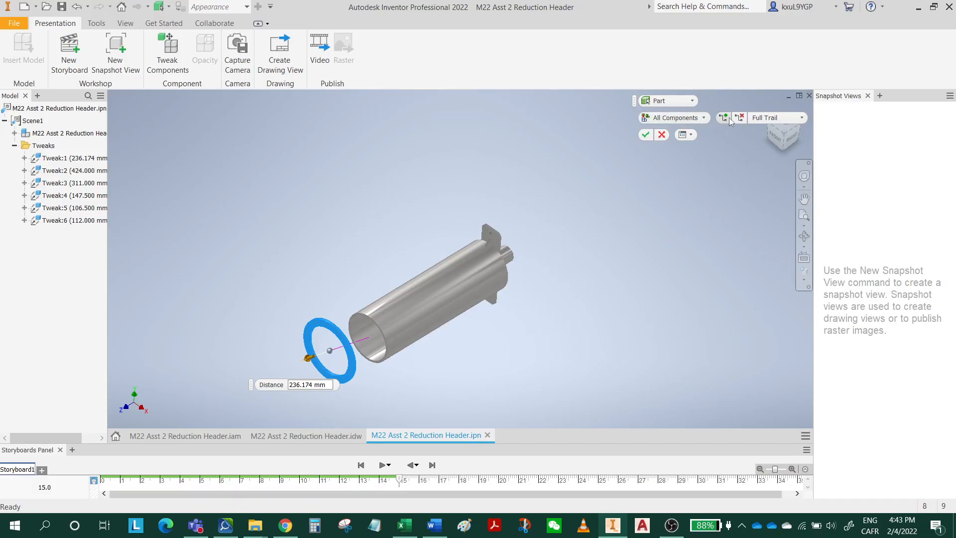
pyautogui.click(662, 135)
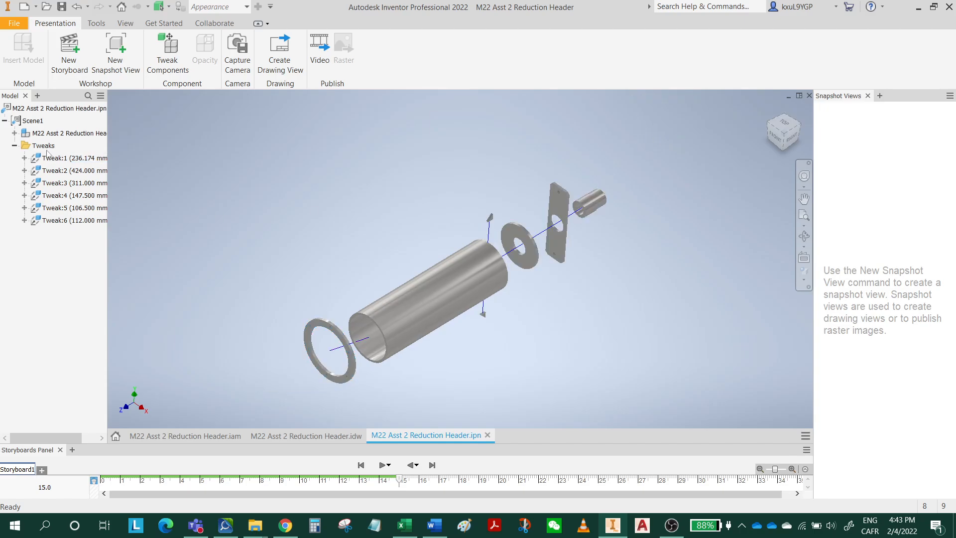
# Delete Tweak:1, which offsets the flange ring from the cylinder's front end.
pyautogui.click(50, 158)
pyautogui.rightClick(52, 157)
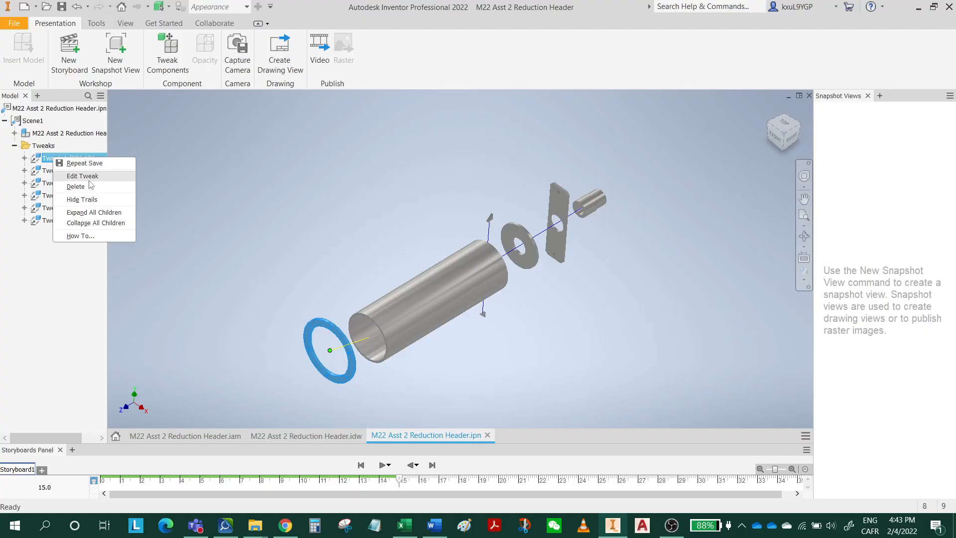
pyautogui.click(75, 187)
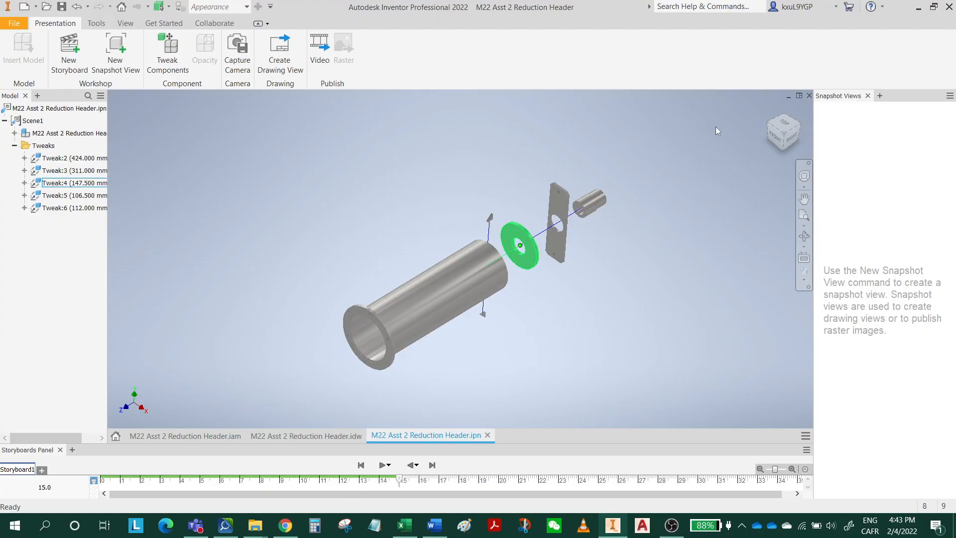
pyautogui.click(771, 110)
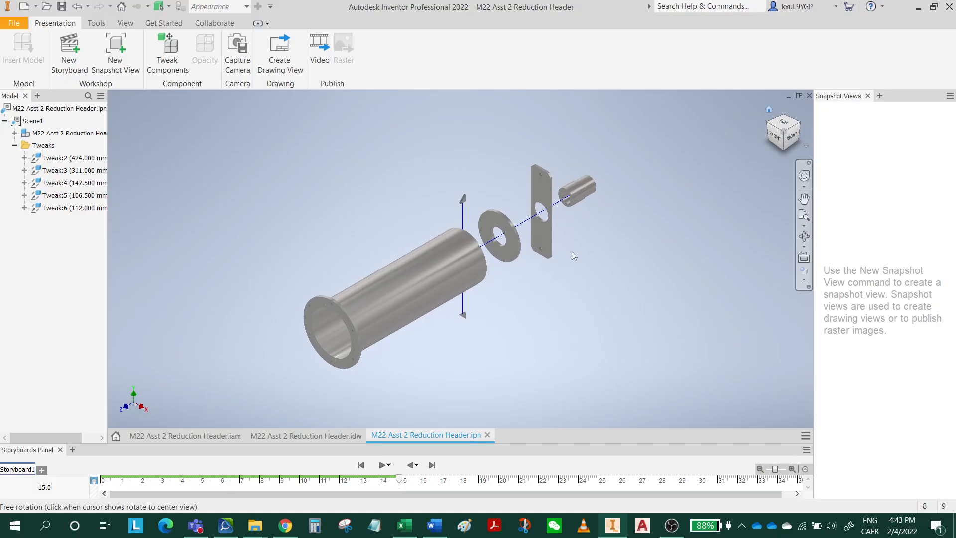
# Tweak the flange ring out of the cylinder's front end by about 193.5 mm in Z.
pyautogui.click(325, 308)
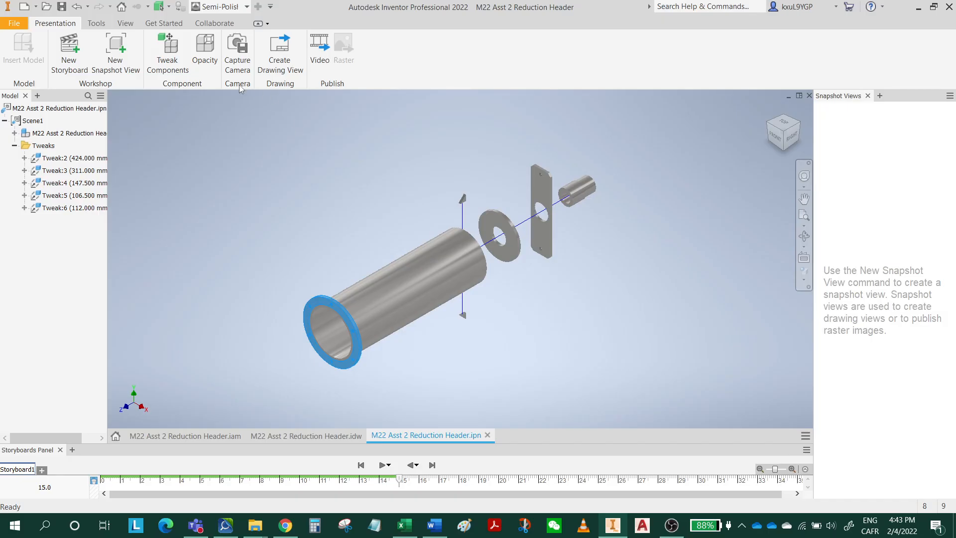
pyautogui.click(167, 55)
pyautogui.scroll(-3, 306, 351)
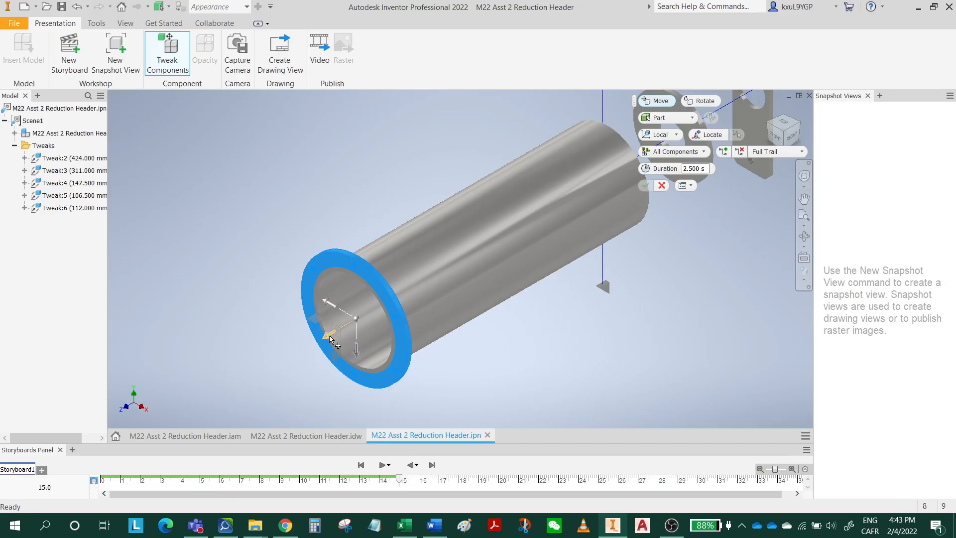
pyautogui.moveTo(330, 338); pyautogui.dragTo(240, 387)
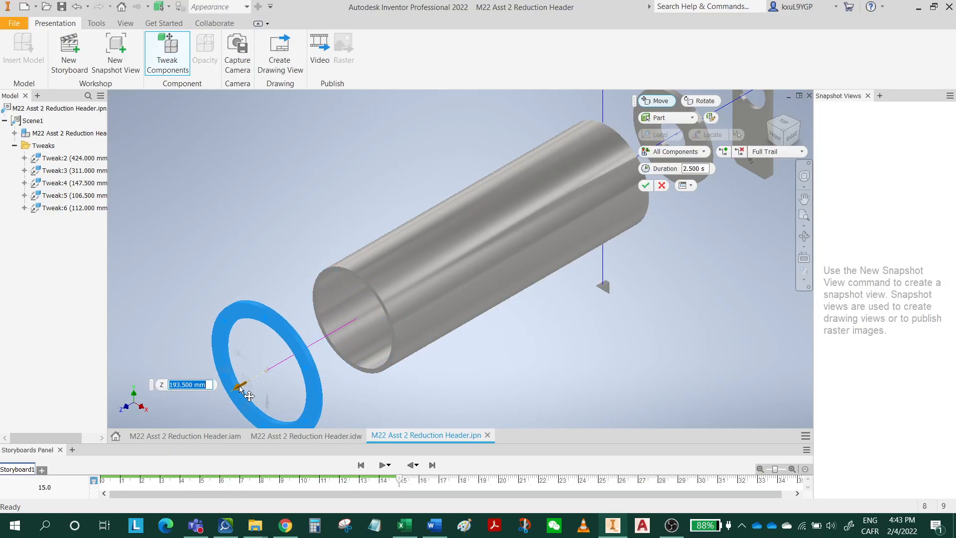
pyautogui.keyDown('shift'); pyautogui.moveTo(433, 370); pyautogui.dragTo(648, 229, button='middle'); pyautogui.keyUp('shift')
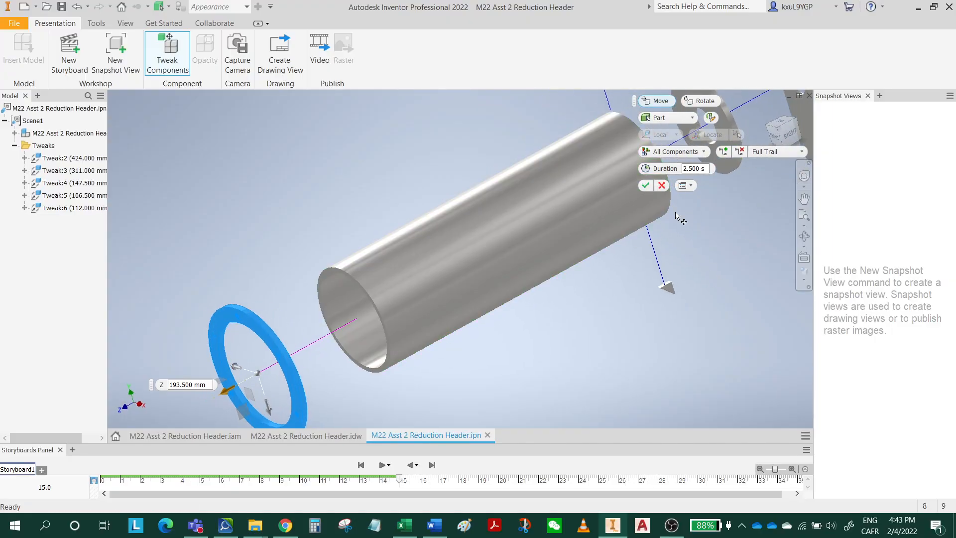
pyautogui.click(646, 186)
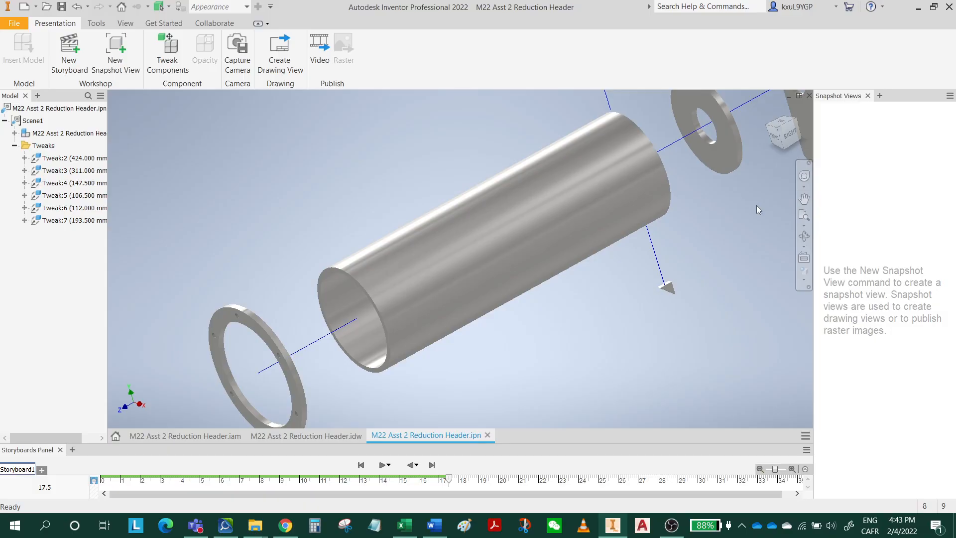
# Create a new snapshot view of the fully exploded assembly from the home orientation.
pyautogui.scroll(-5, 757, 205)
pyautogui.click(769, 109)
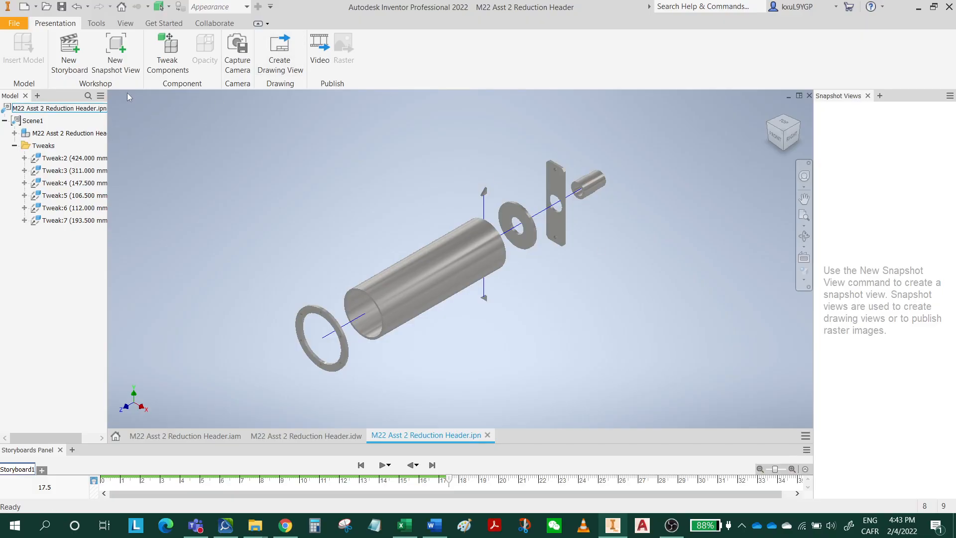
pyautogui.click(126, 64)
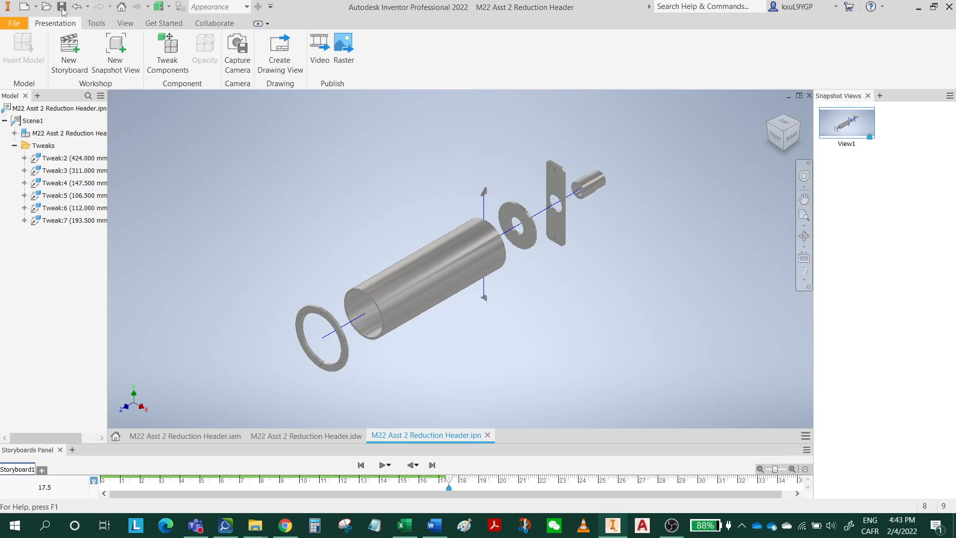
# In the M22 Asst 2 Reduction Header drawing, place a base view of the exploded presentation at 1/4 scale beside the assembled view.
pyautogui.click(307, 435)
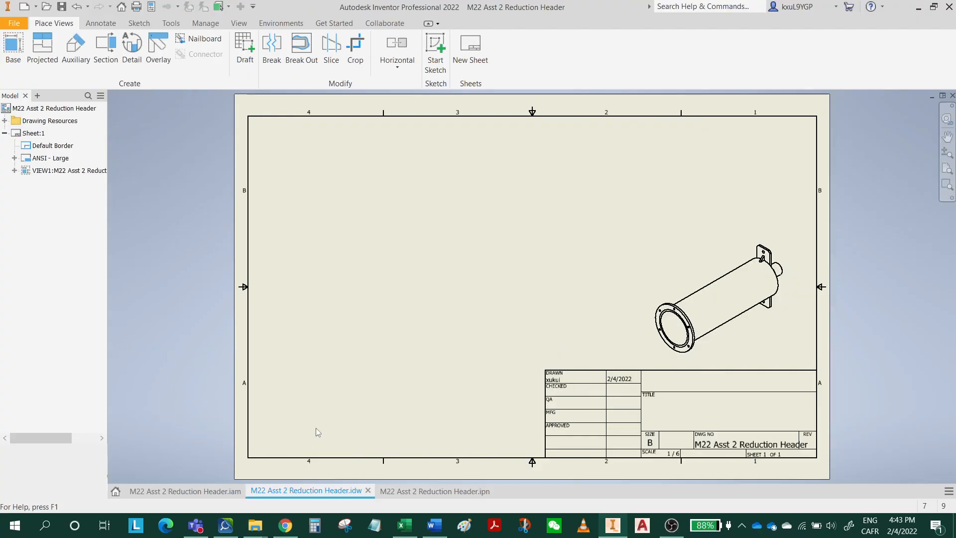
pyautogui.click(15, 67)
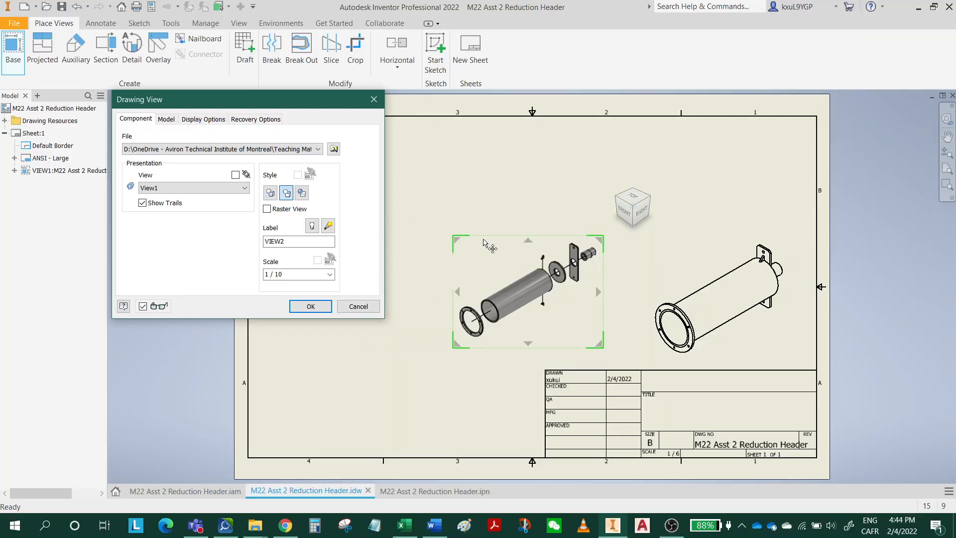
pyautogui.click(329, 274)
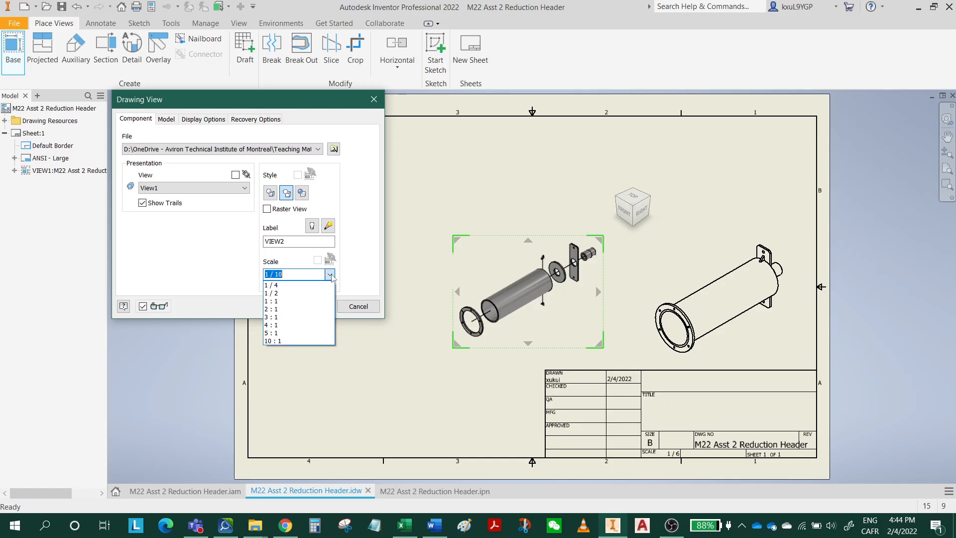
pyautogui.click(290, 285)
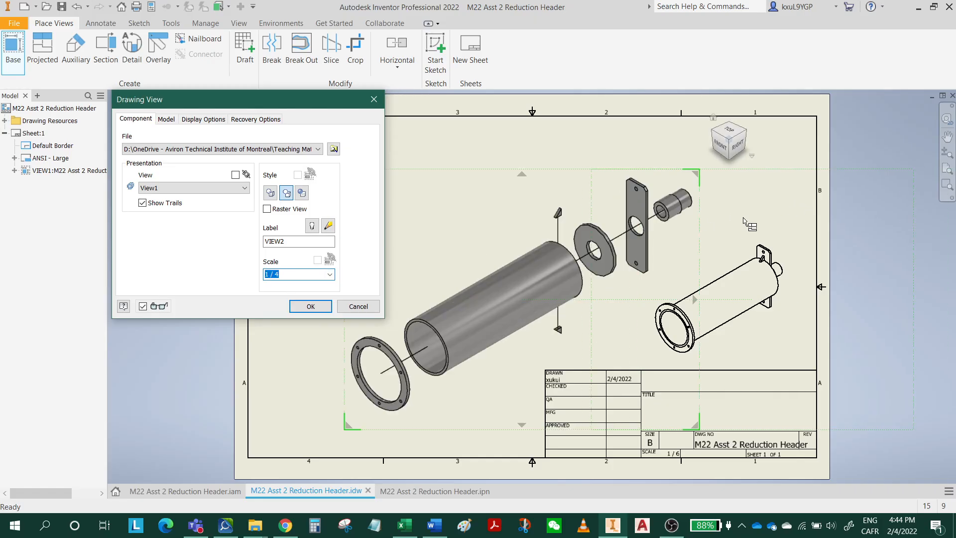
pyautogui.moveTo(740, 220); pyautogui.dragTo(809, 209, button='middle')
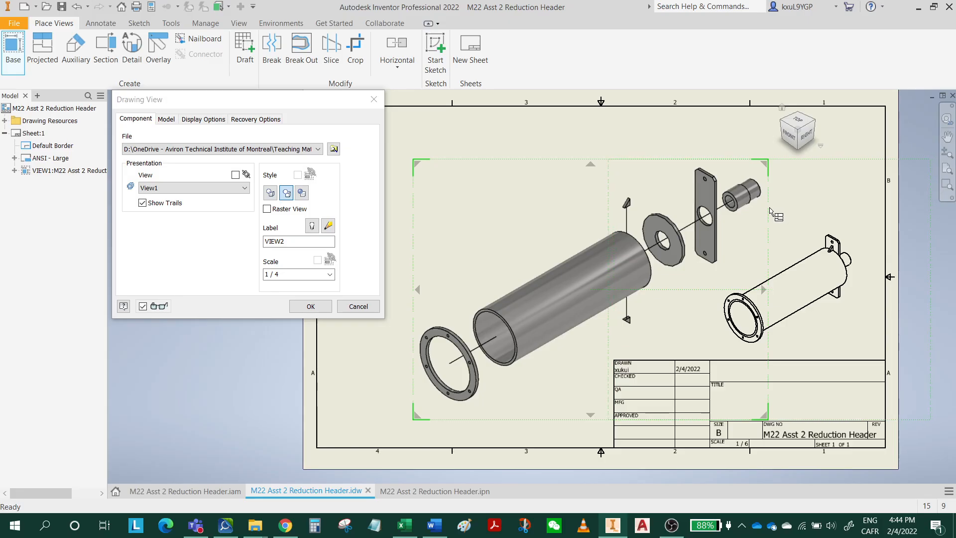
pyautogui.moveTo(652, 193); pyautogui.dragTo(579, 215)
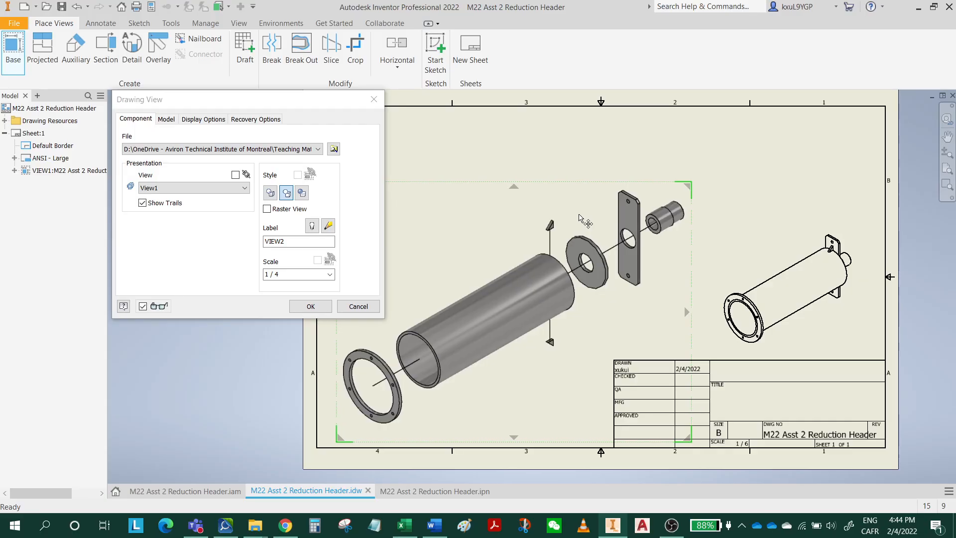
pyautogui.click(315, 308)
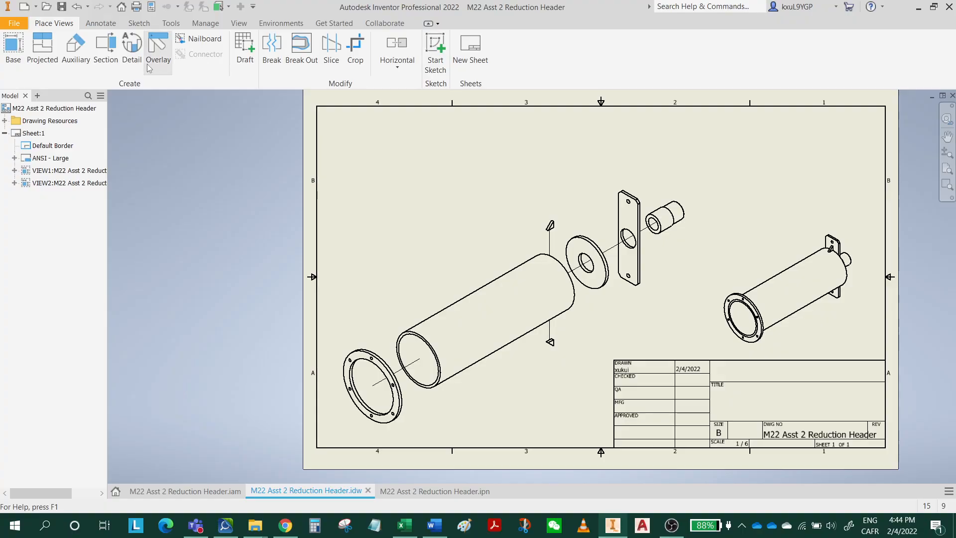
# Place a structured, first-level parts list of the exploded view in the sheet border's upper-right corner, enabling the assembly's BOM view.
pyautogui.click(98, 26)
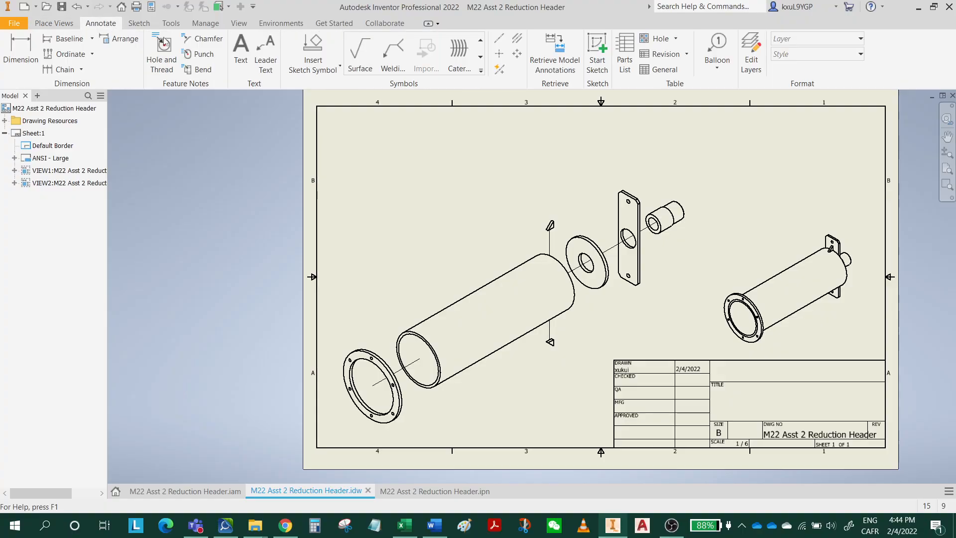
pyautogui.click(631, 52)
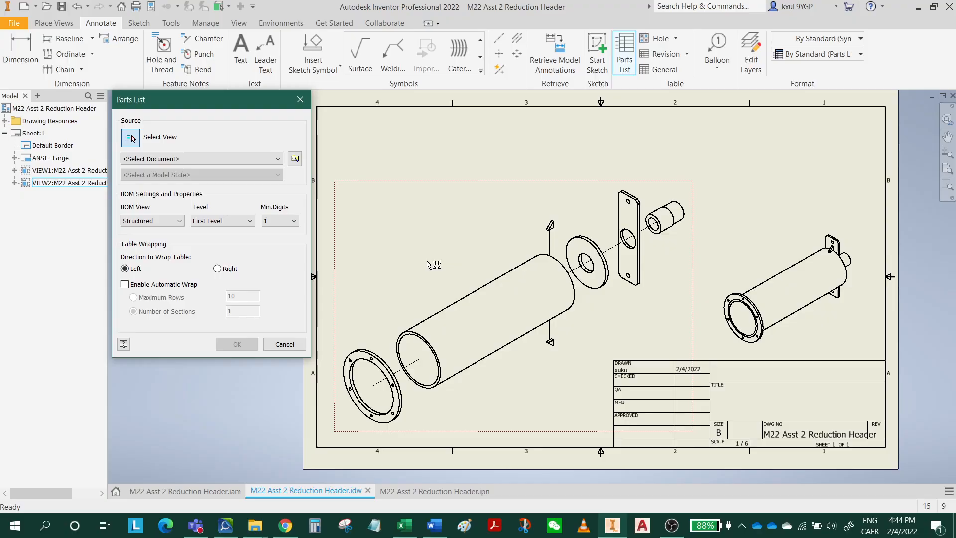
pyautogui.click(616, 324)
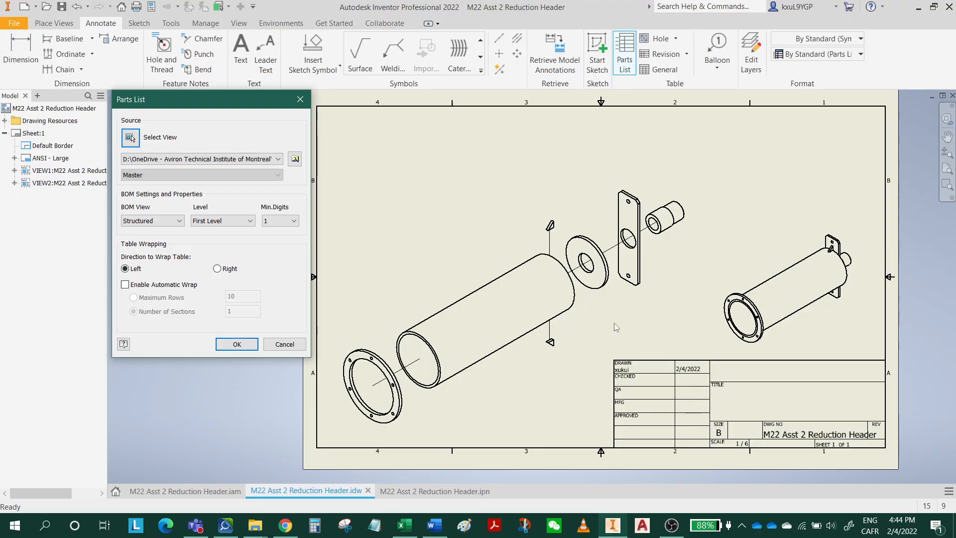
pyautogui.click(237, 344)
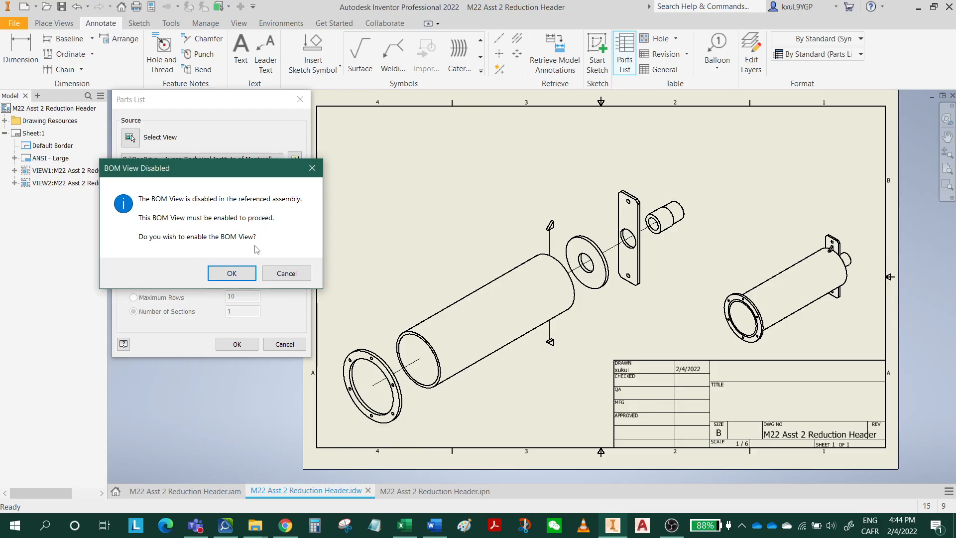
pyautogui.click(229, 273)
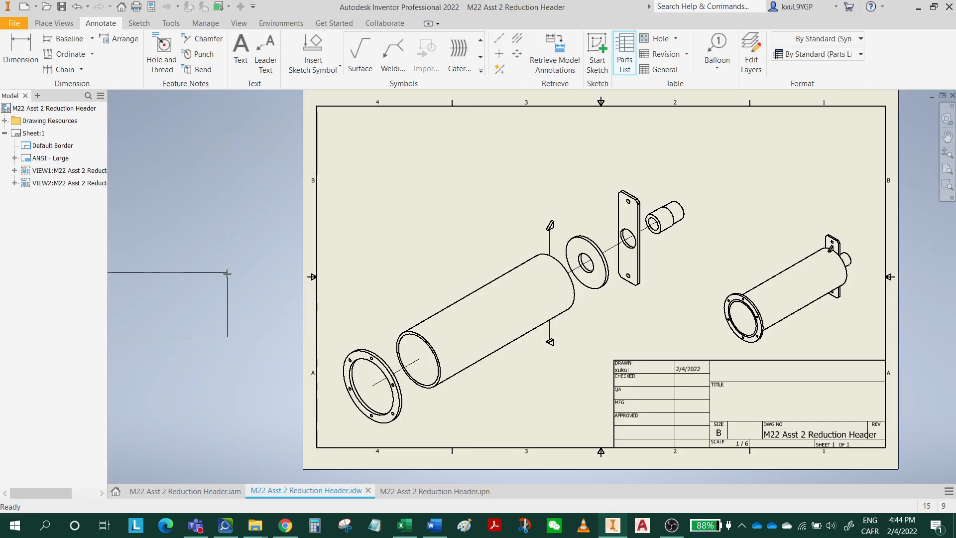
pyautogui.click(884, 106)
# Check the required parts list columns in the Word assignment document and return to the Inventor drawing.
pyautogui.scroll(3, 841, 144)
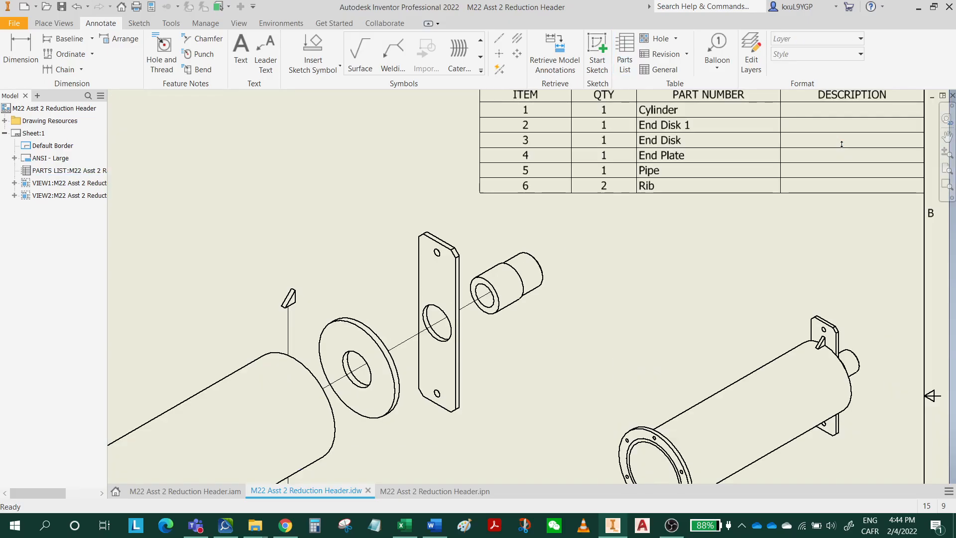
pyautogui.moveTo(832, 150); pyautogui.dragTo(655, 282, button='middle')
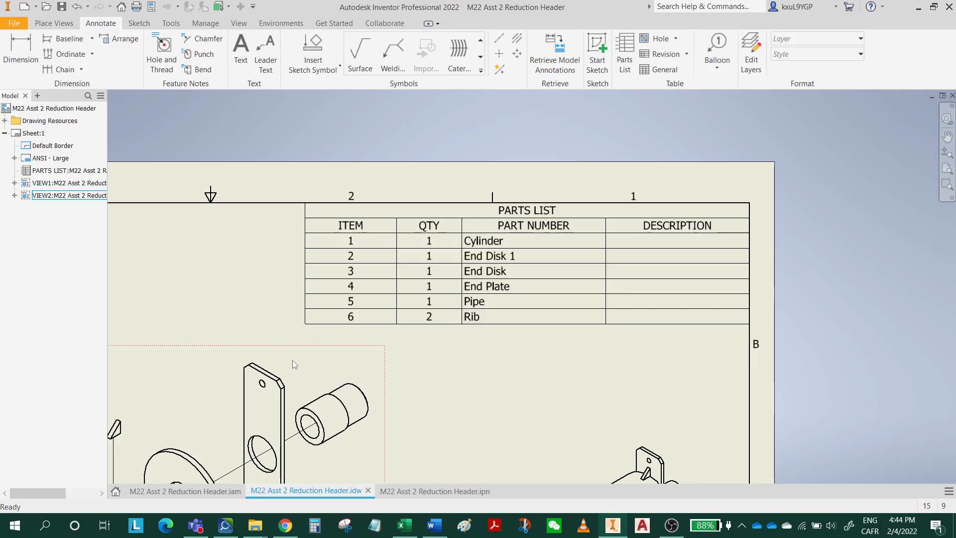
pyautogui.click(434, 525)
pyautogui.scroll(-5, 533, 315)
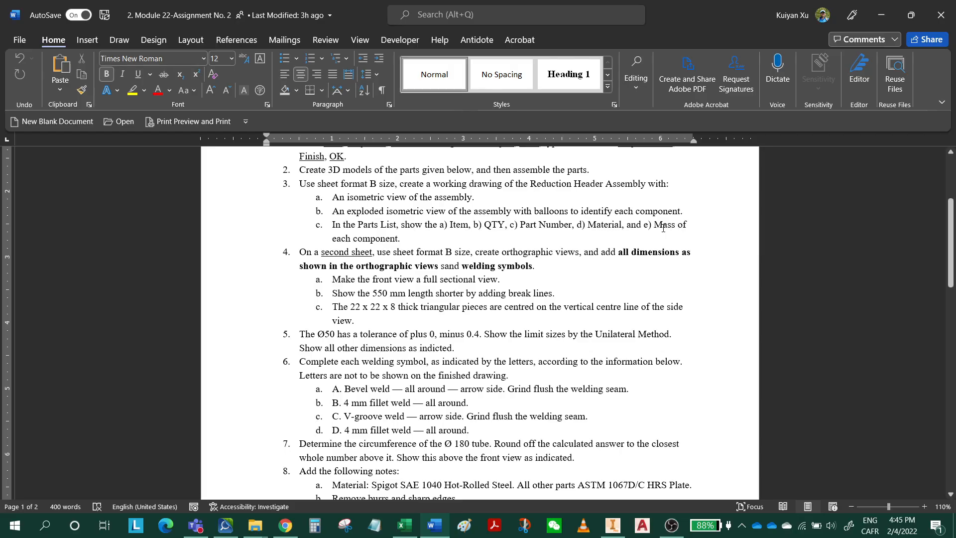
pyautogui.click(880, 10)
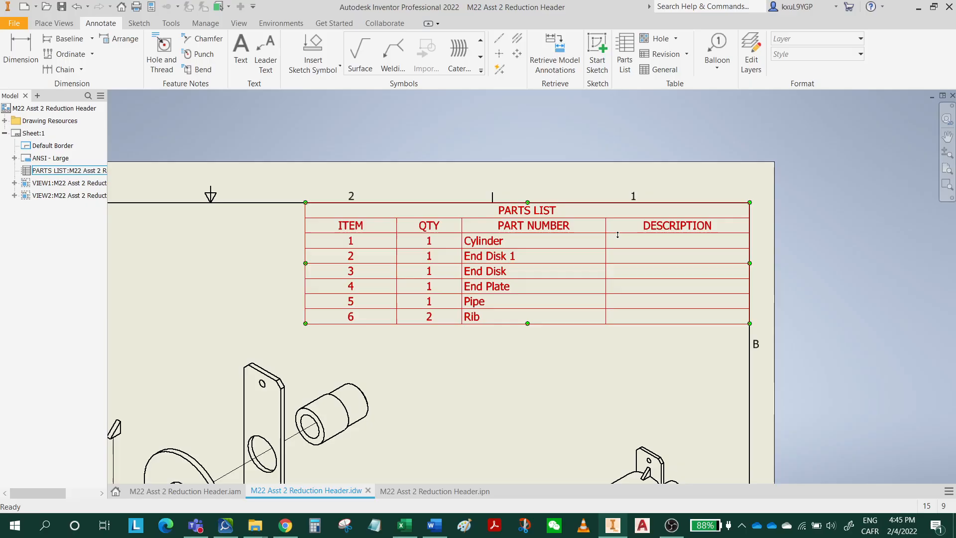
# Edit the parts list to add the Appearance, Material and Mass columns after Description.
pyautogui.doubleClick(656, 230)
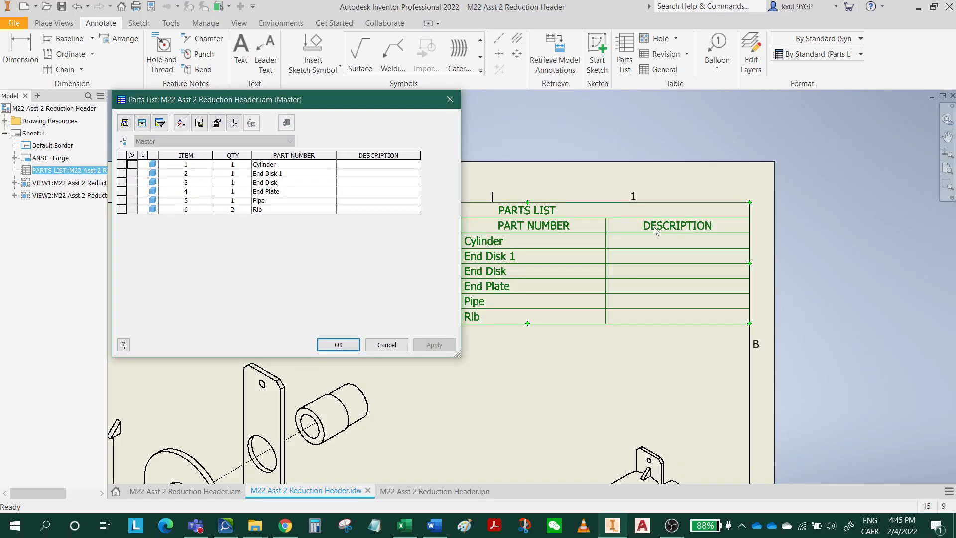
pyautogui.click(125, 123)
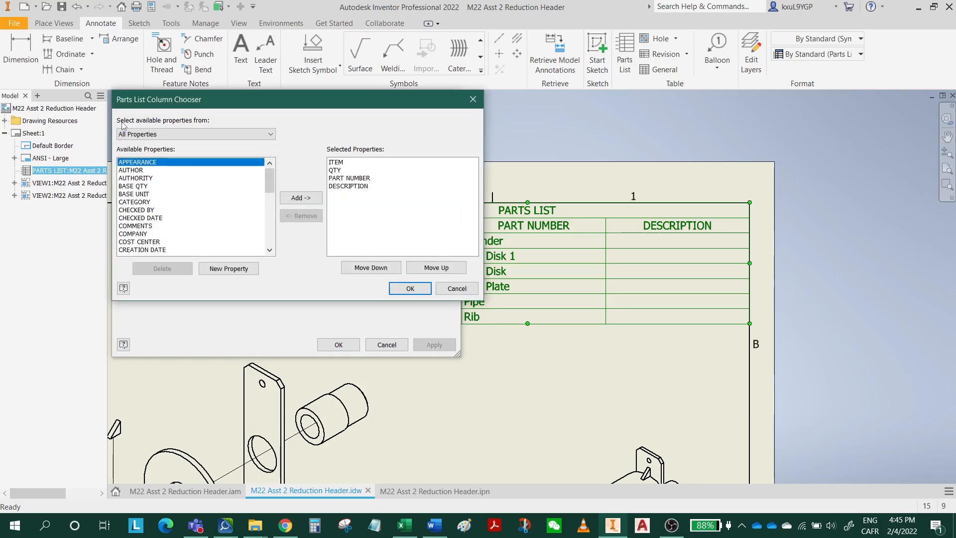
pyautogui.click(348, 187)
pyautogui.click(299, 199)
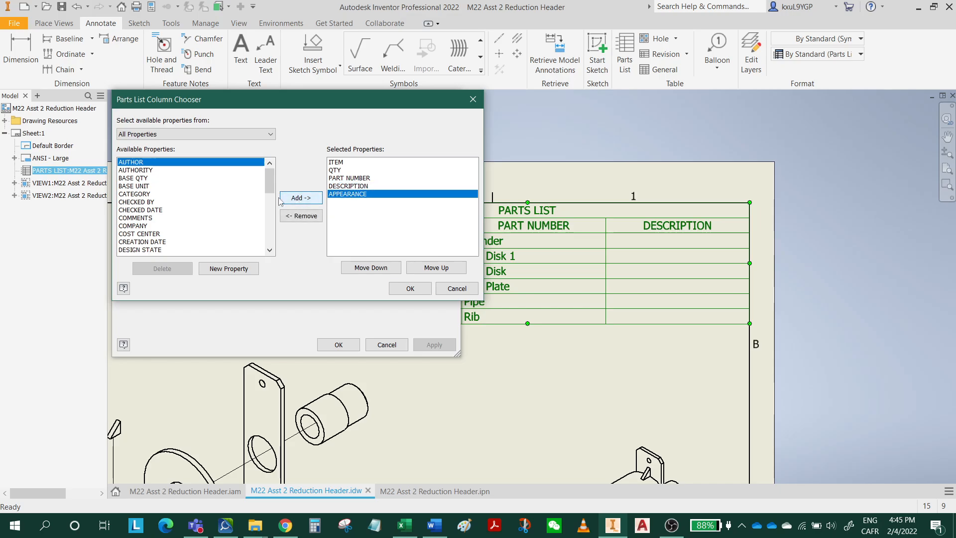
pyautogui.click(140, 234)
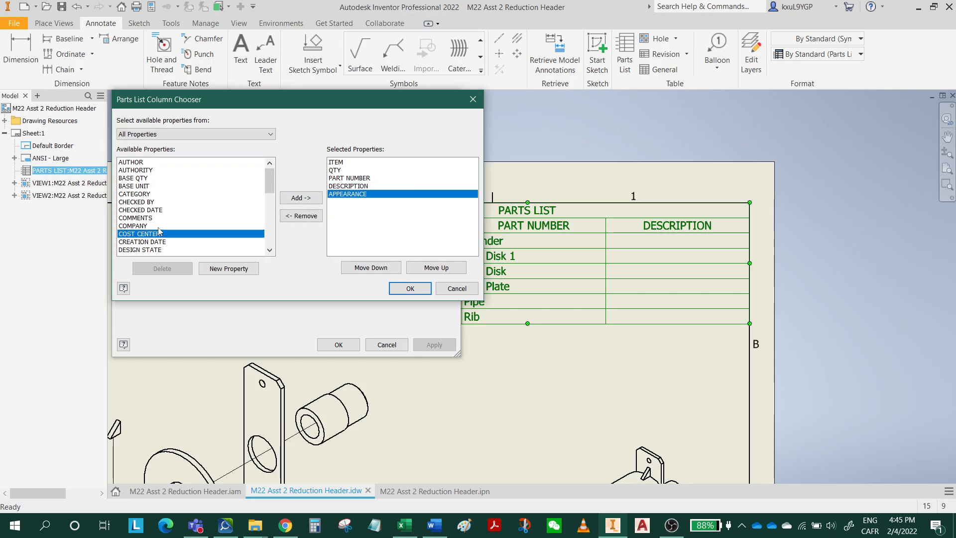
pyautogui.press('m')
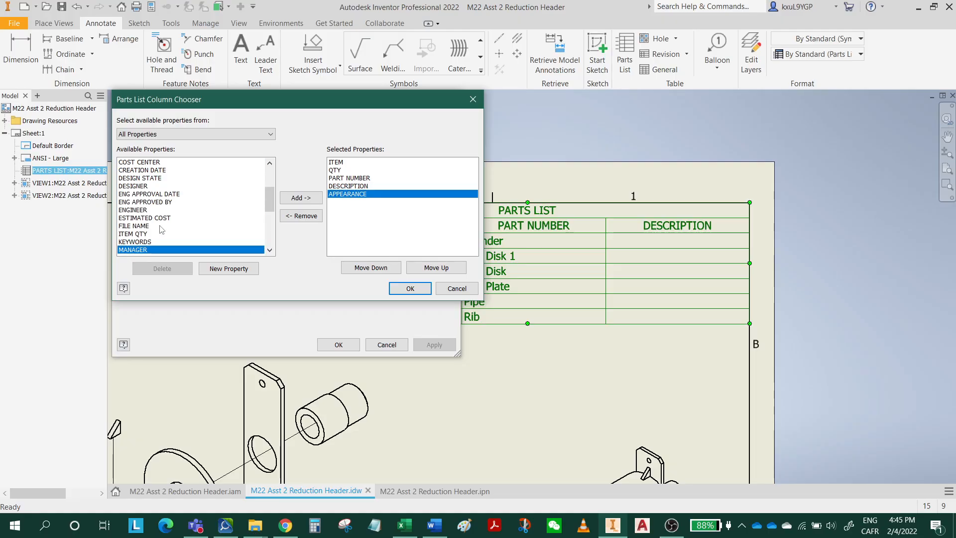
pyautogui.scroll(-2, 160, 229)
pyautogui.click(139, 225)
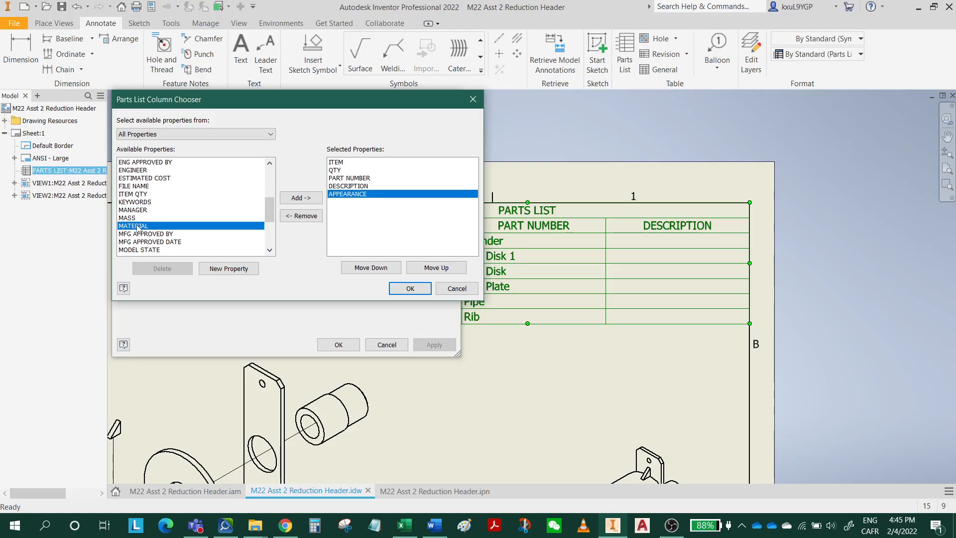
pyautogui.click(301, 197)
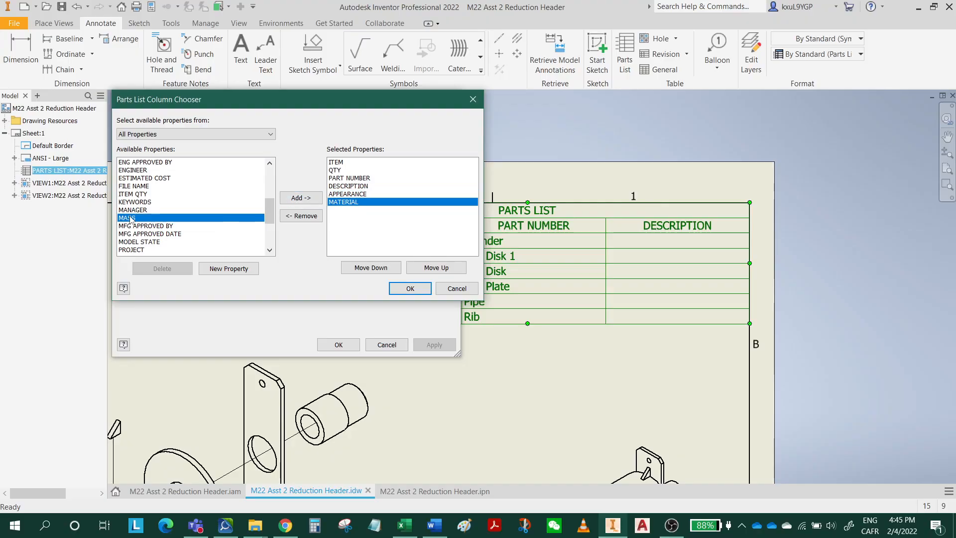
pyautogui.click(130, 217)
pyautogui.click(307, 200)
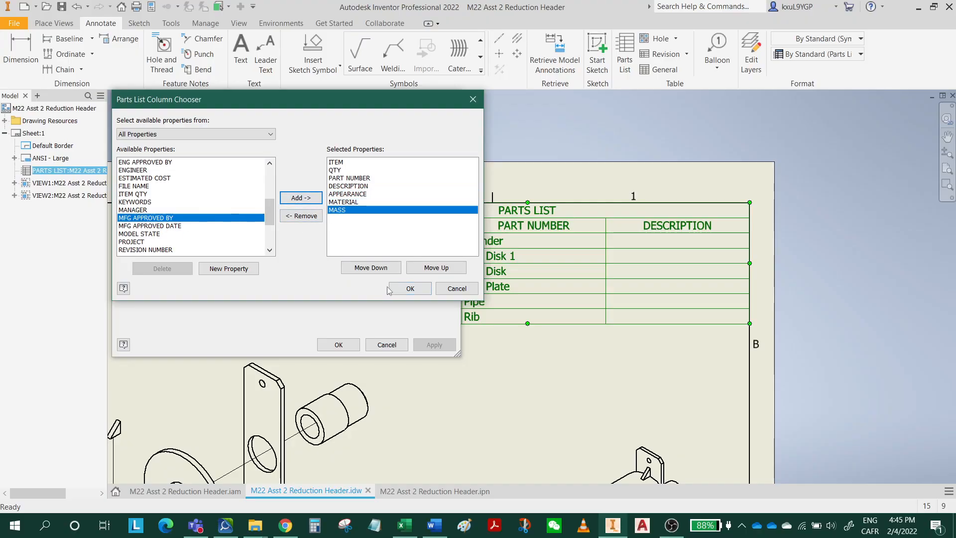
pyautogui.click(410, 294)
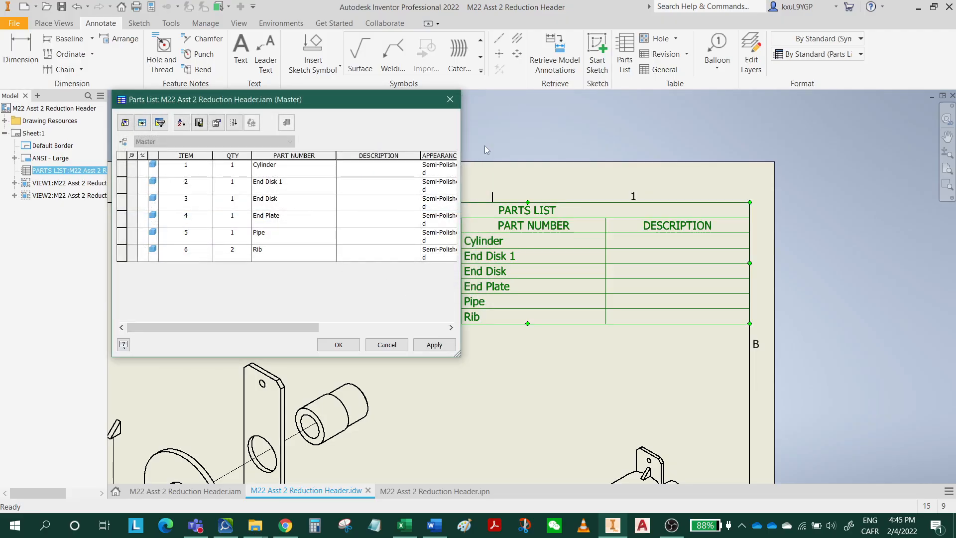
# Remove the Appearance and Description columns from the parts list and widen the Material column to fit its text on one line.
pyautogui.moveTo(463, 148); pyautogui.dragTo(539, 148)
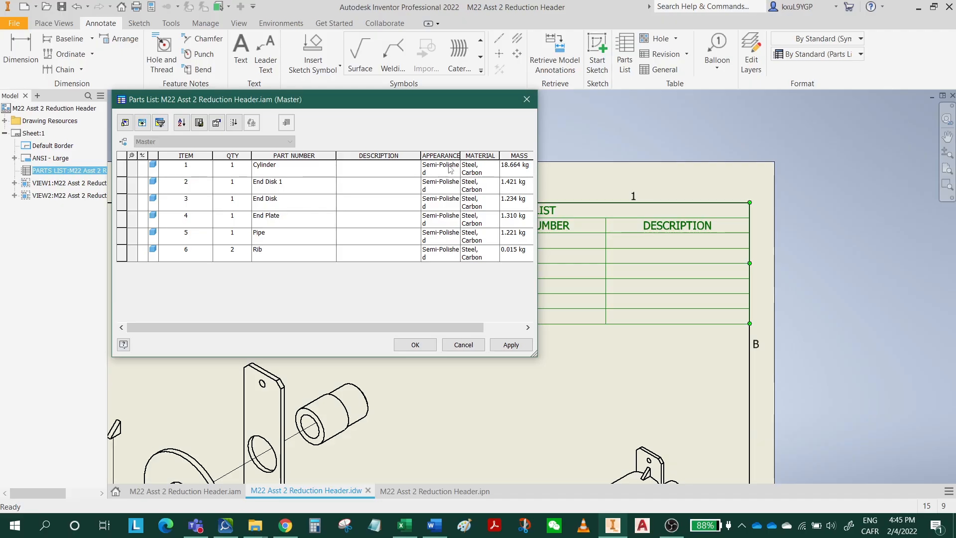
pyautogui.moveTo(461, 156); pyautogui.dragTo(475, 156)
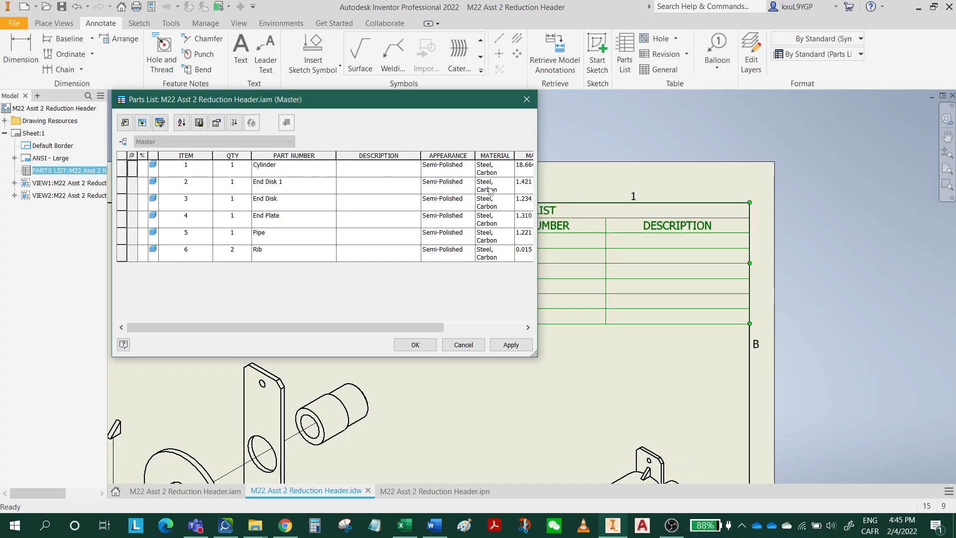
pyautogui.moveTo(397, 327)
pyautogui.mouseDown()
pyautogui.moveTo(472, 329)
pyautogui.moveTo(399, 326)
pyautogui.mouseUp()
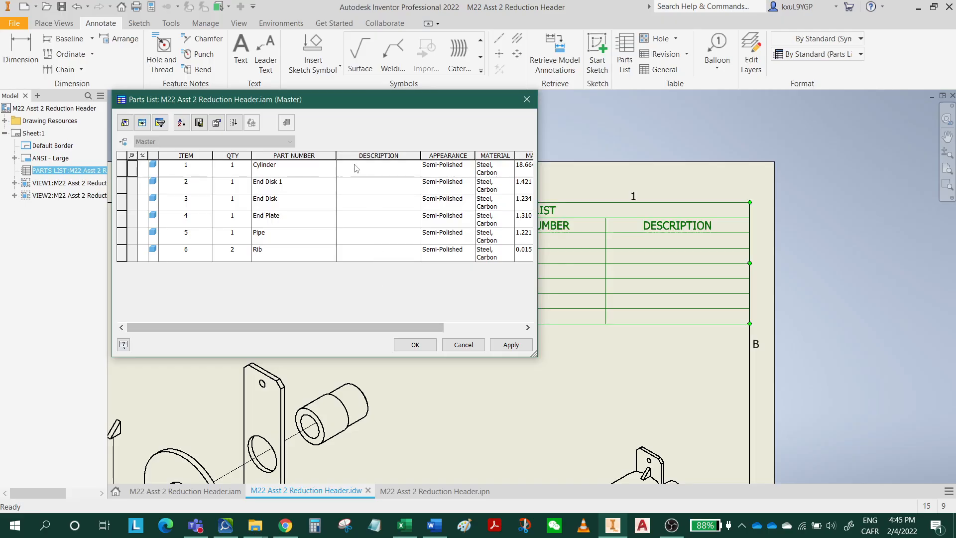
pyautogui.click(127, 124)
pyautogui.click(354, 194)
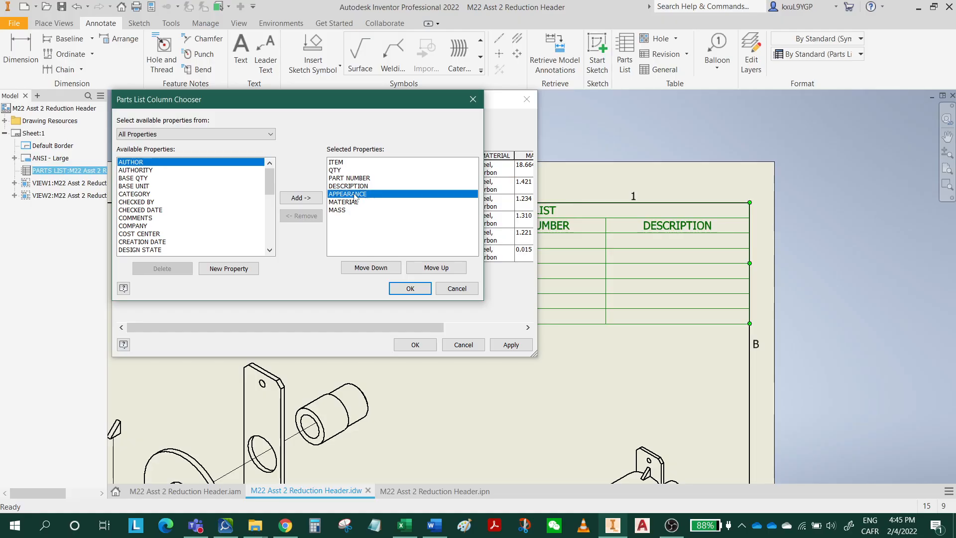
pyautogui.click(301, 216)
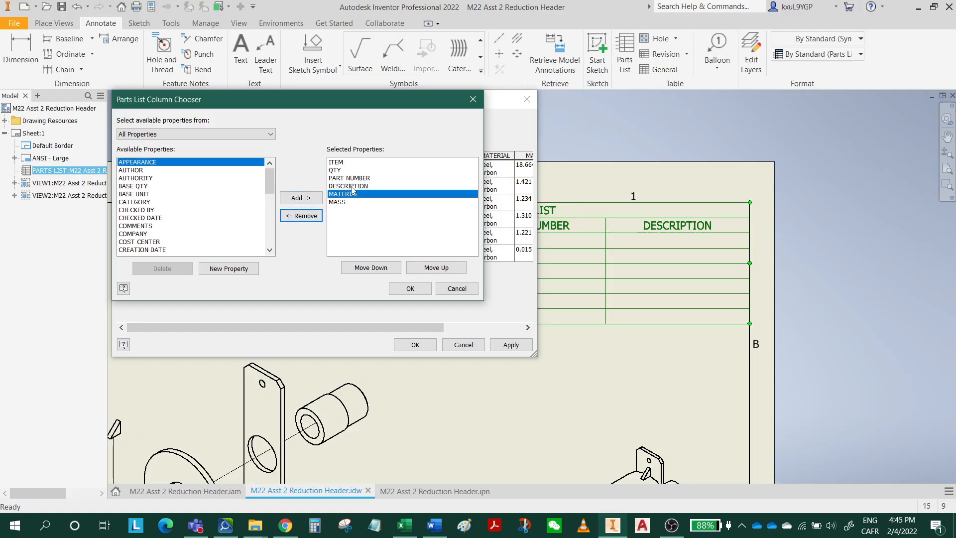
pyautogui.click(352, 187)
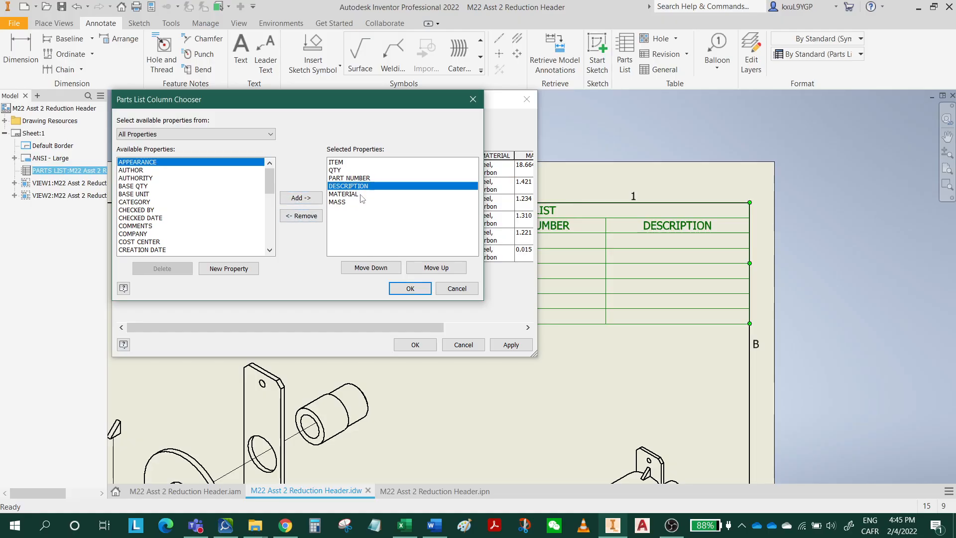
pyautogui.click(301, 216)
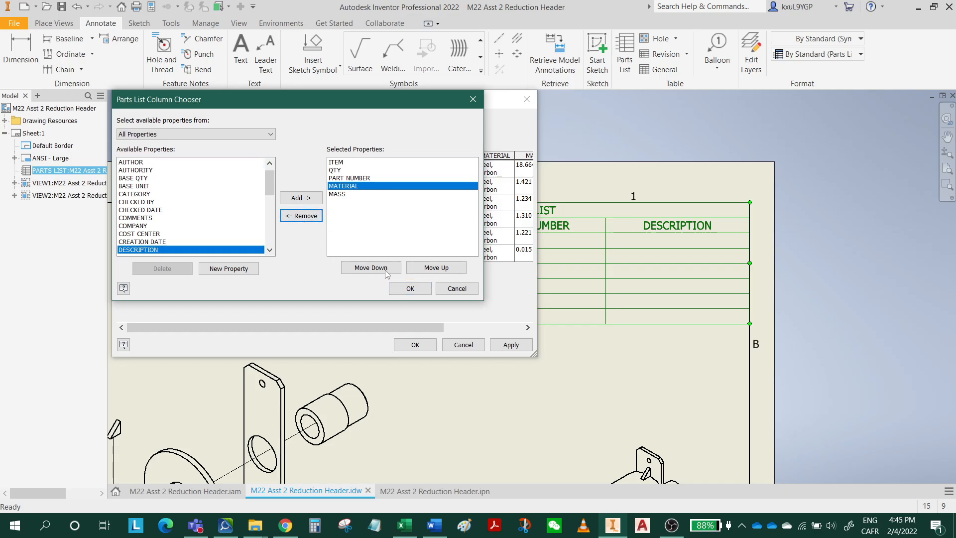
pyautogui.click(409, 290)
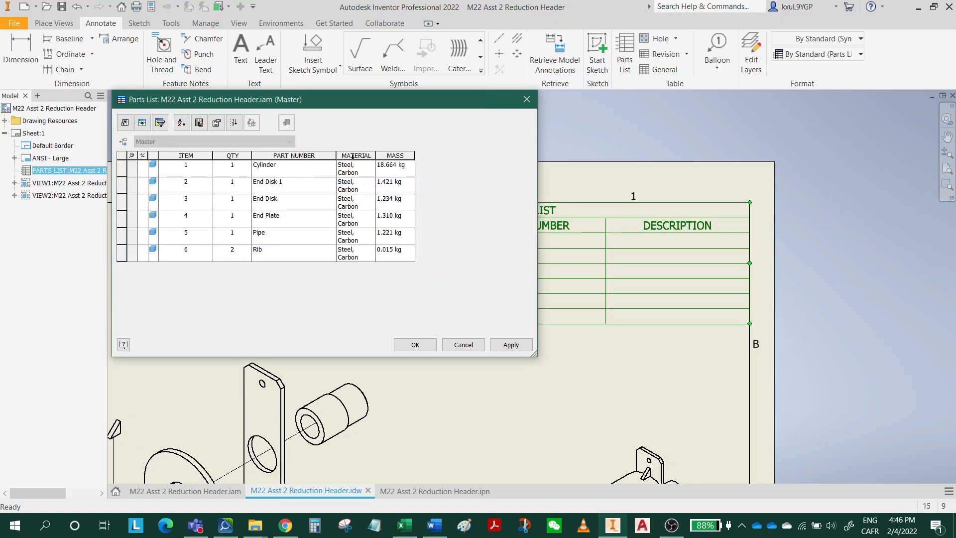
pyautogui.moveTo(375, 156); pyautogui.dragTo(407, 156)
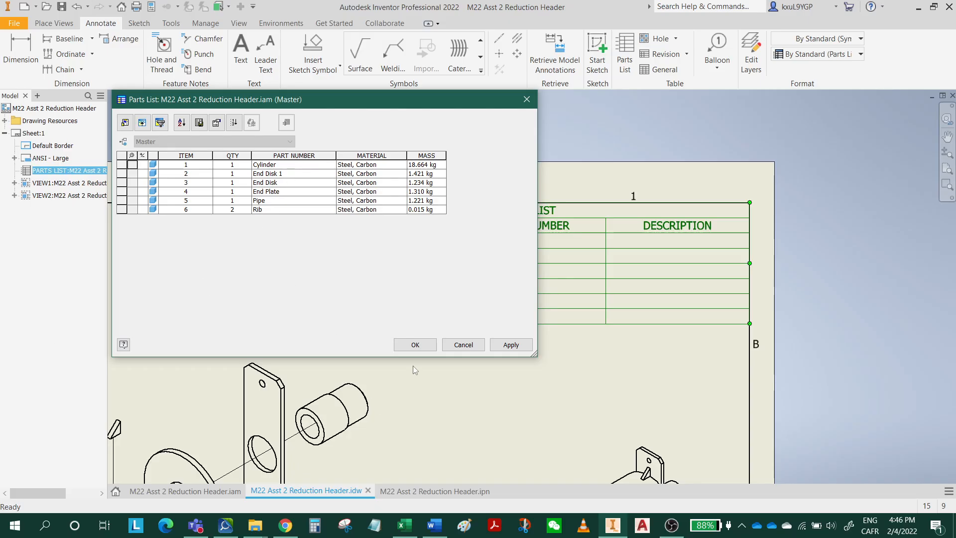
# Look up the spigot material in the Word assignment's notes and set the Cylinder's parts list material to SAE 1040 HRS in Inventor.
pyautogui.click(434, 525)
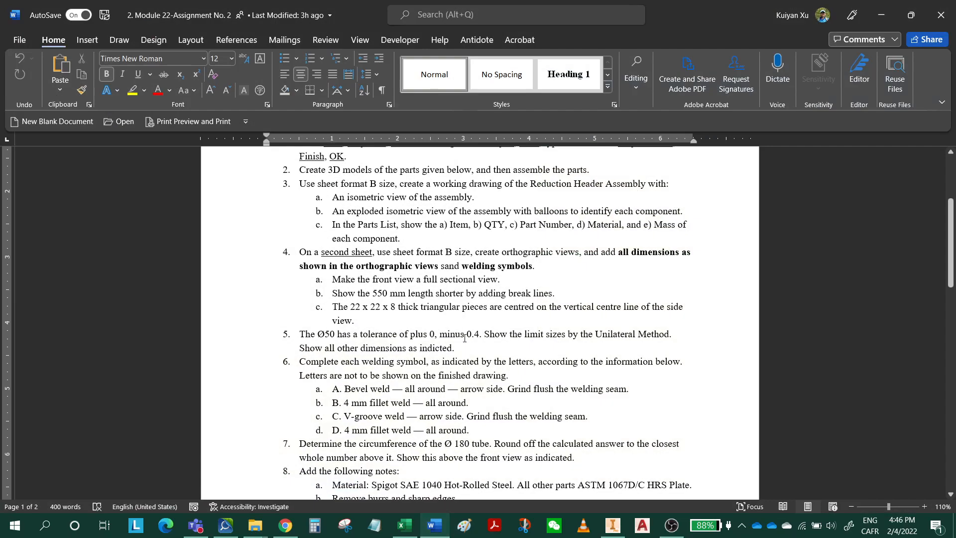
pyautogui.click(473, 363)
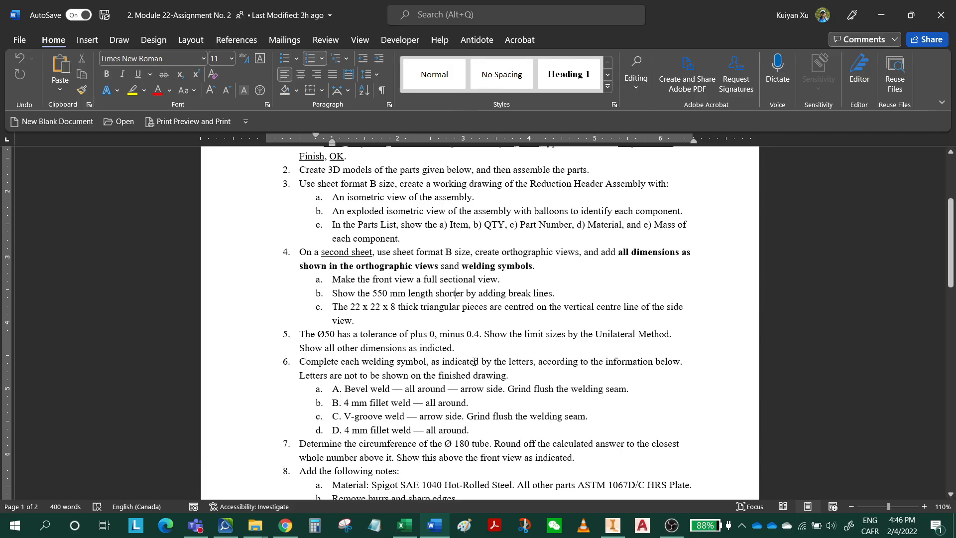
pyautogui.scroll(-4, 474, 362)
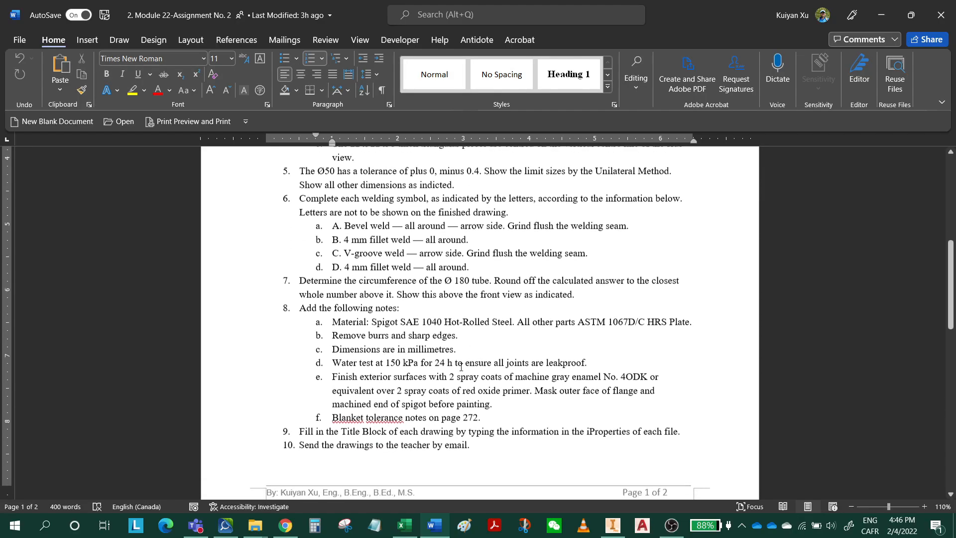
pyautogui.moveTo(401, 322); pyautogui.dragTo(444, 321)
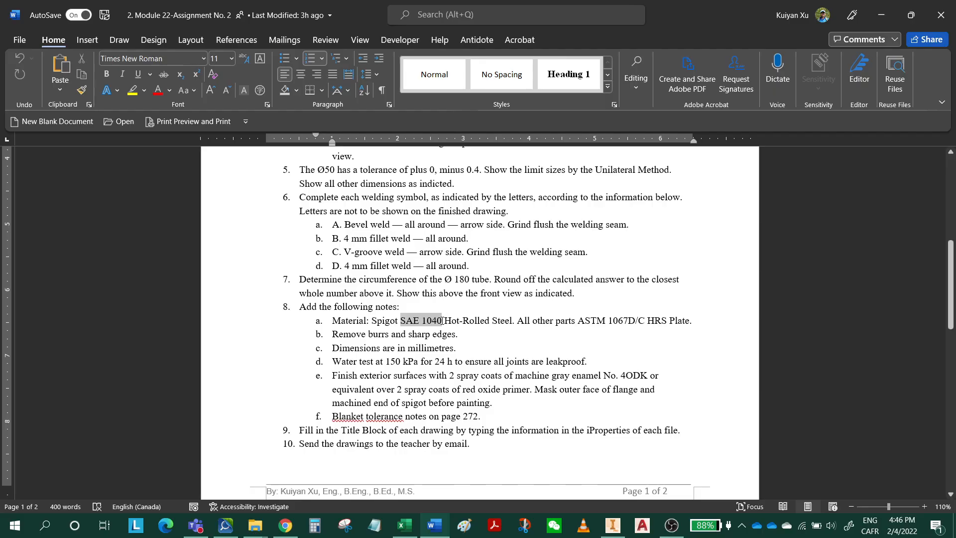
pyautogui.click(882, 15)
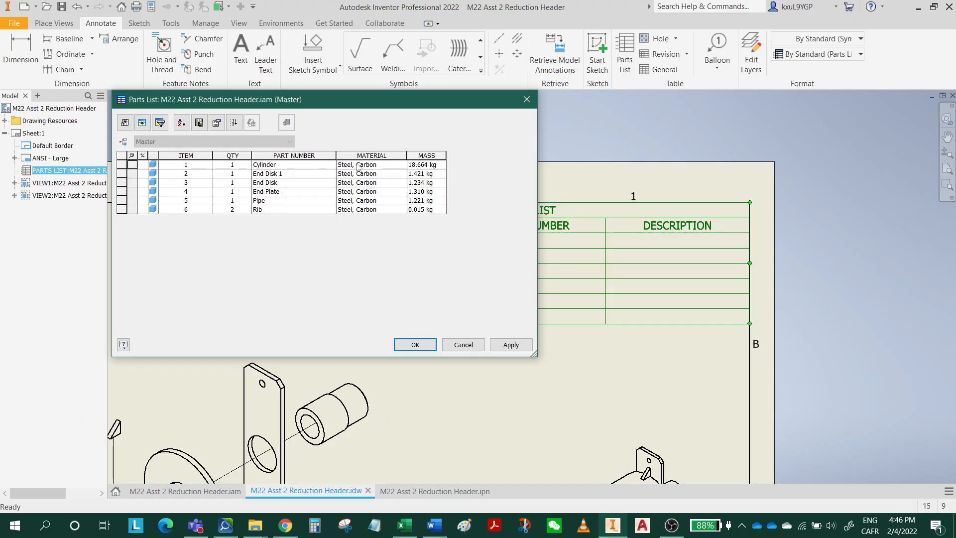
pyautogui.click(357, 164)
pyautogui.hotkey('ctrl', 'a')
pyautogui.write('SAE 1040 H')
# Copy the material ASTM 1067D/C HRS from the Word assignment's notes and set it as End Disk 1's material in the Inventor parts list.
pyautogui.click(434, 526)
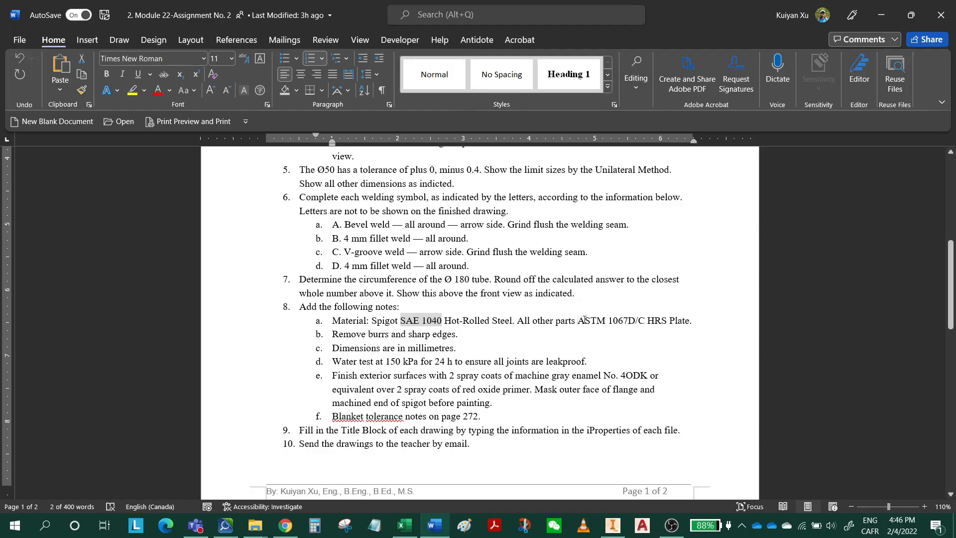
pyautogui.moveTo(577, 320); pyautogui.dragTo(667, 323)
pyautogui.hotkey('ctrl', 'c')
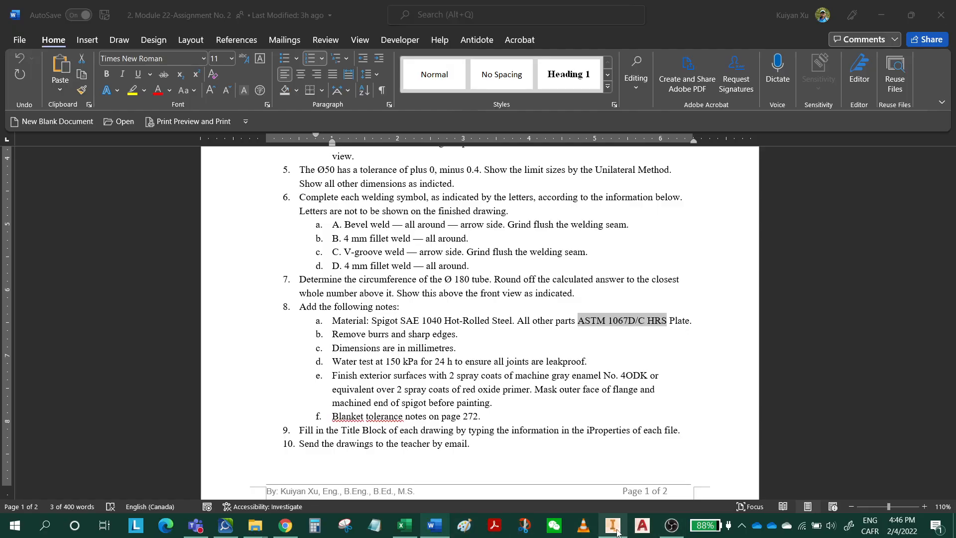
pyautogui.click(613, 525)
pyautogui.click(374, 175)
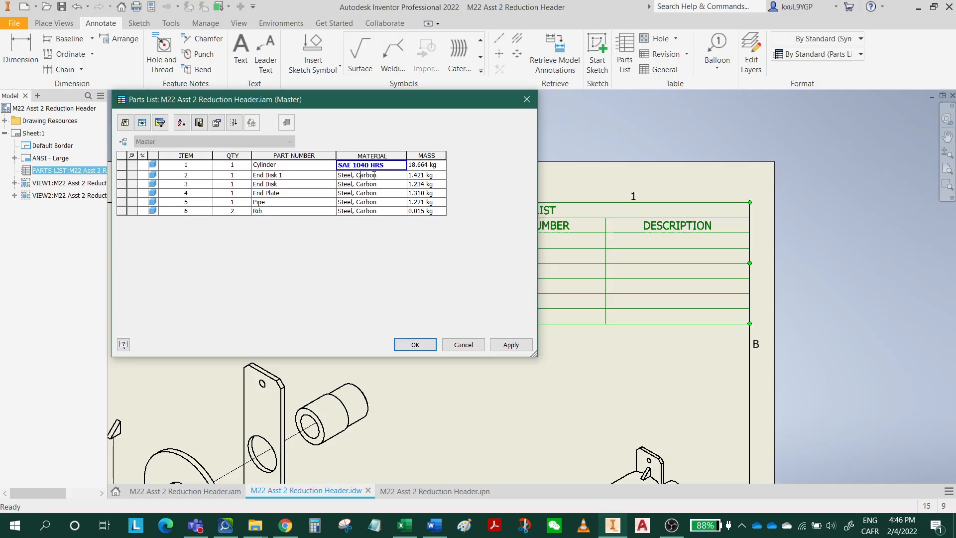
pyautogui.hotkey('ctrl', 'a')
pyautogui.hotkey('ctrl', 'v')
# Set the material of End Disk, End Plate, Pipe and Rib to ASTM 1067D/C HRS and accept the parts list edits.
pyautogui.click(374, 185)
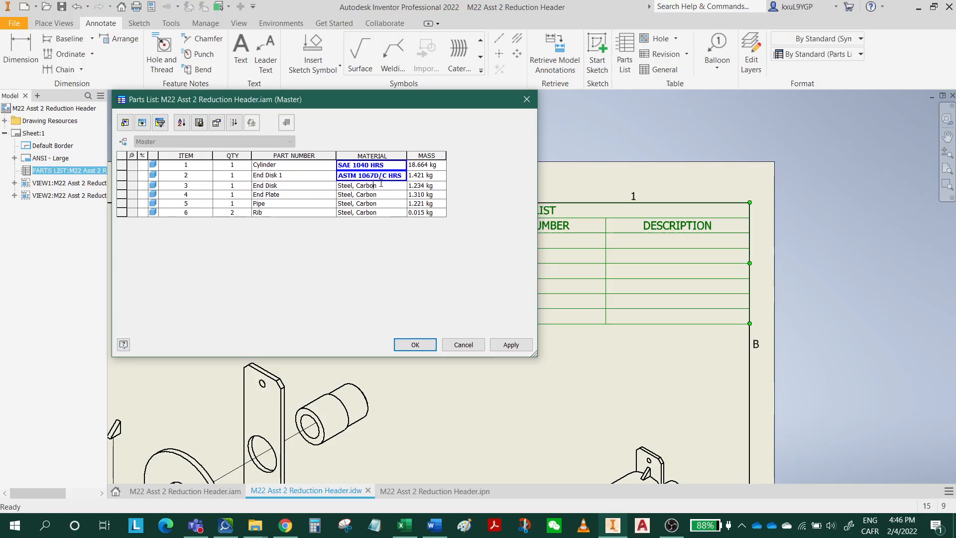
pyautogui.hotkey('ctrl', 'a')
pyautogui.hotkey('ctrl', 'v')
pyautogui.click(384, 200)
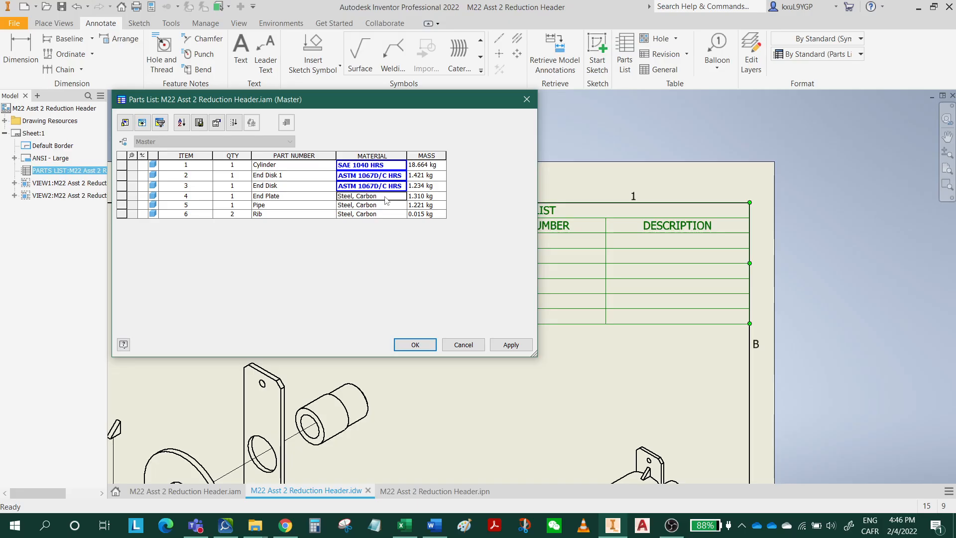
pyautogui.hotkey('ctrl', 'a')
pyautogui.hotkey('ctrl', 'v')
pyautogui.click(362, 206)
pyautogui.hotkey('ctrl', 'a')
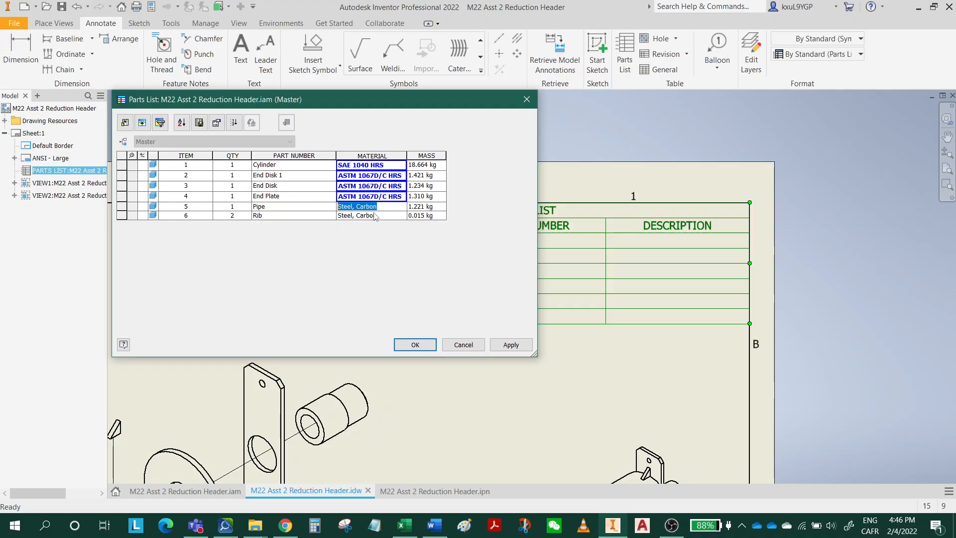
pyautogui.hotkey('ctrl', 'v')
pyautogui.click(369, 216)
pyautogui.hotkey('ctrl', 'a')
pyautogui.hotkey('ctrl', 'v')
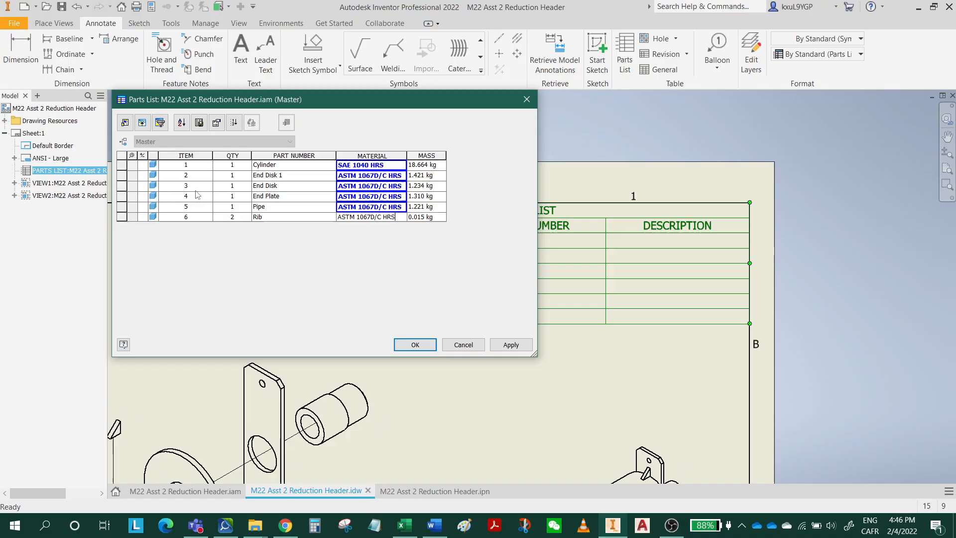
pyautogui.click(421, 350)
pyautogui.click(419, 350)
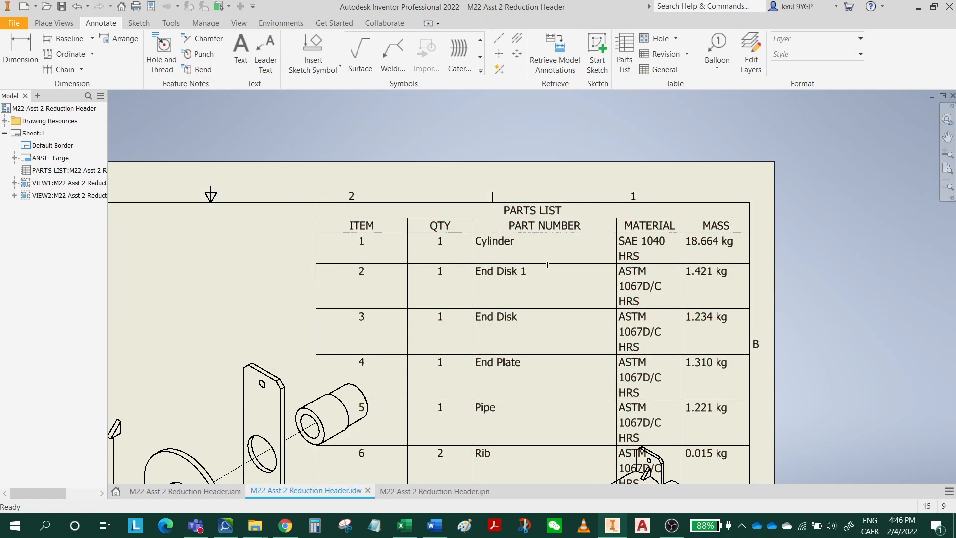
# Widen the Material column of the parts list on the sheet so each material fits on one line.
pyautogui.scroll(-3, 527, 288)
pyautogui.scroll(3, 554, 282)
pyautogui.click(605, 229)
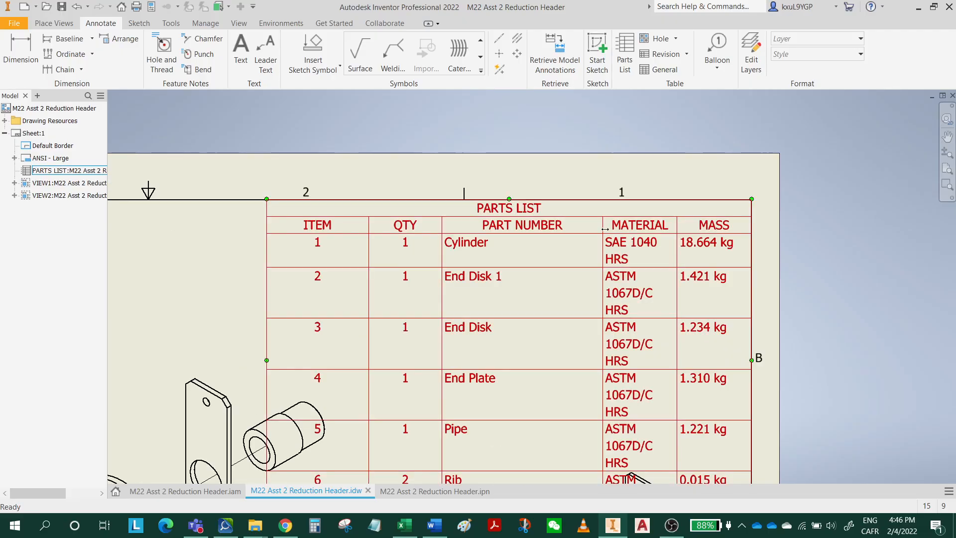
pyautogui.moveTo(604, 229); pyautogui.dragTo(553, 223)
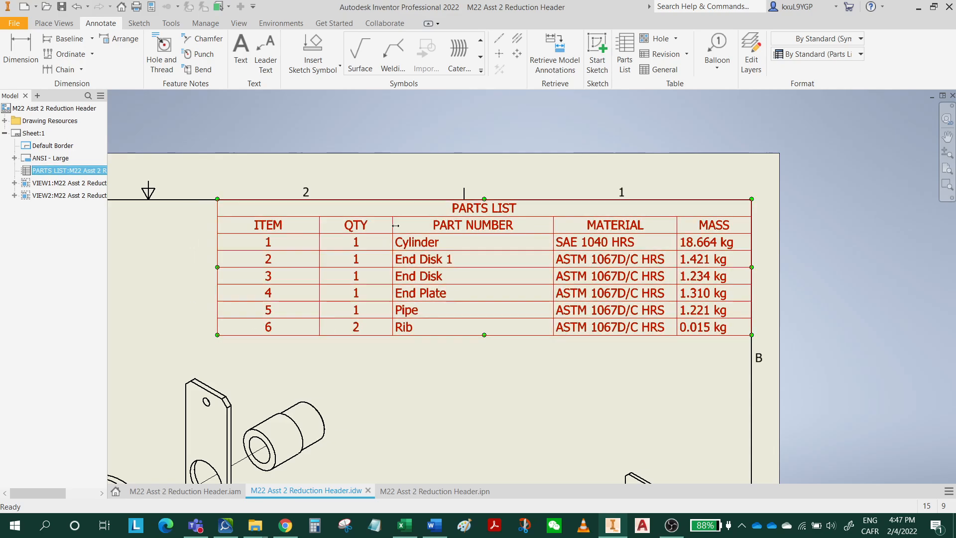
# Narrow the parts list's Part Number, Qty and Item columns, widen Material slightly, and save the drawing with its dependent assembly.
pyautogui.moveTo(393, 224); pyautogui.dragTo(447, 224)
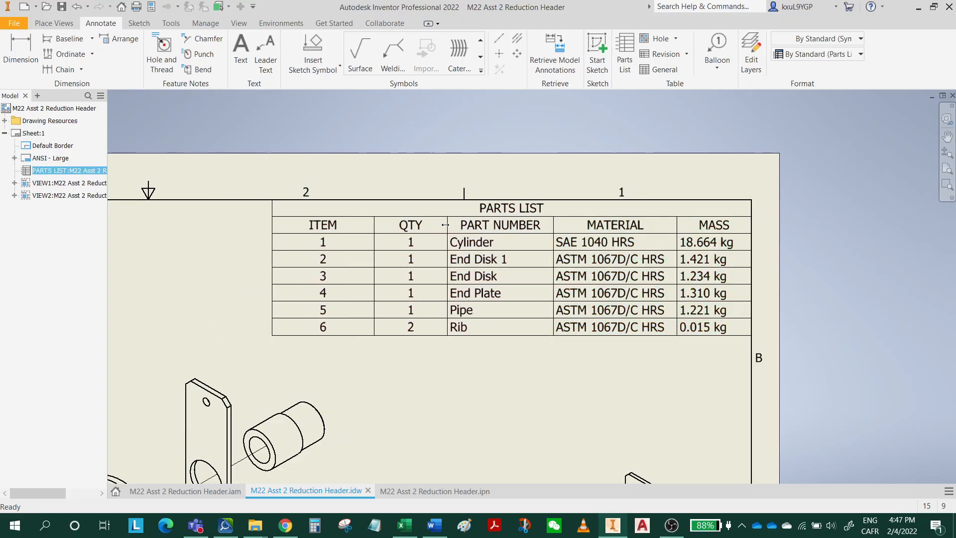
pyautogui.moveTo(371, 225); pyautogui.dragTo(403, 224)
pyautogui.moveTo(301, 221); pyautogui.dragTo(349, 226)
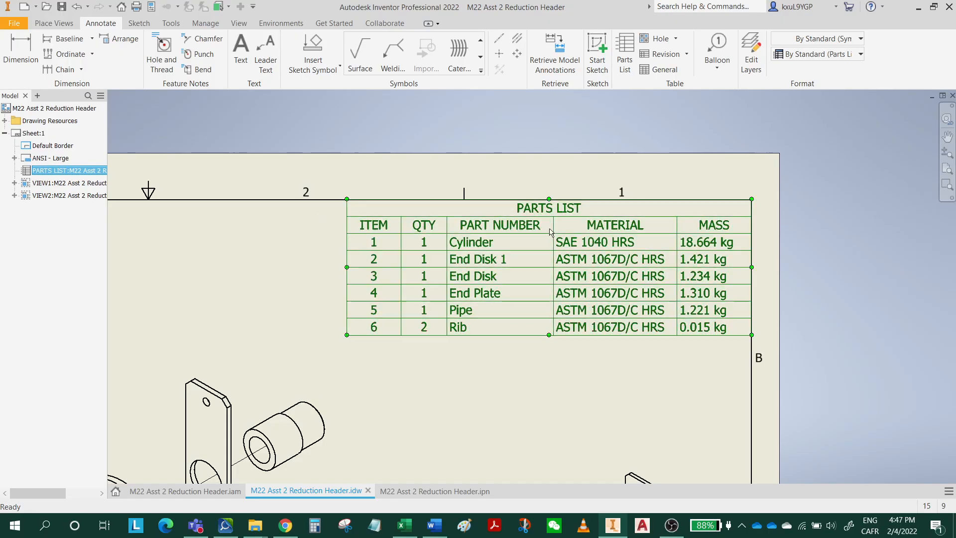
pyautogui.moveTo(553, 227); pyautogui.dragTo(542, 227)
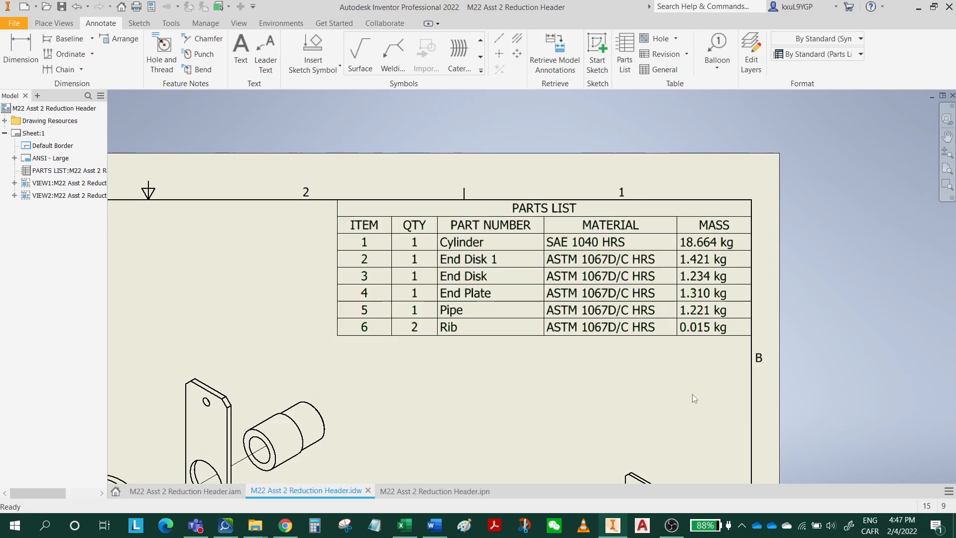
pyautogui.click(62, 6)
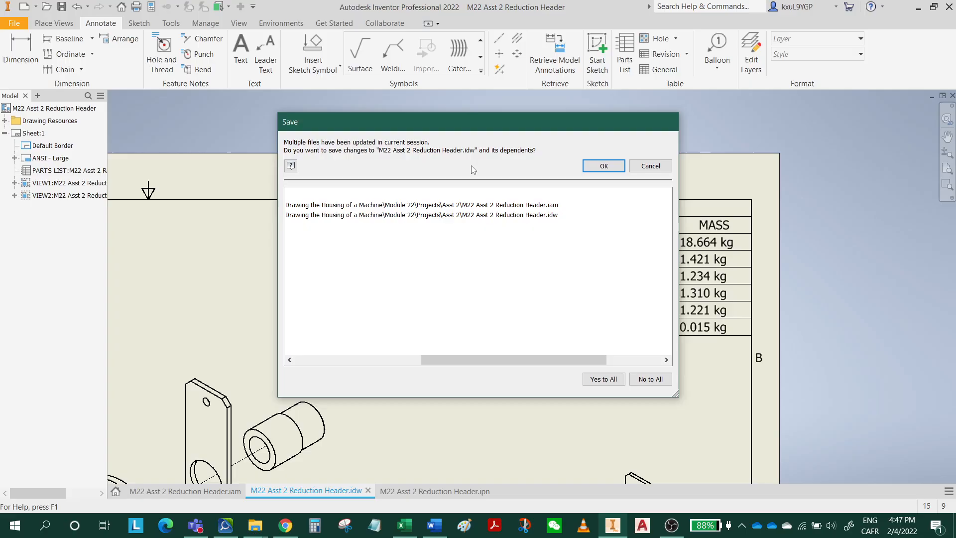
pyautogui.click(604, 166)
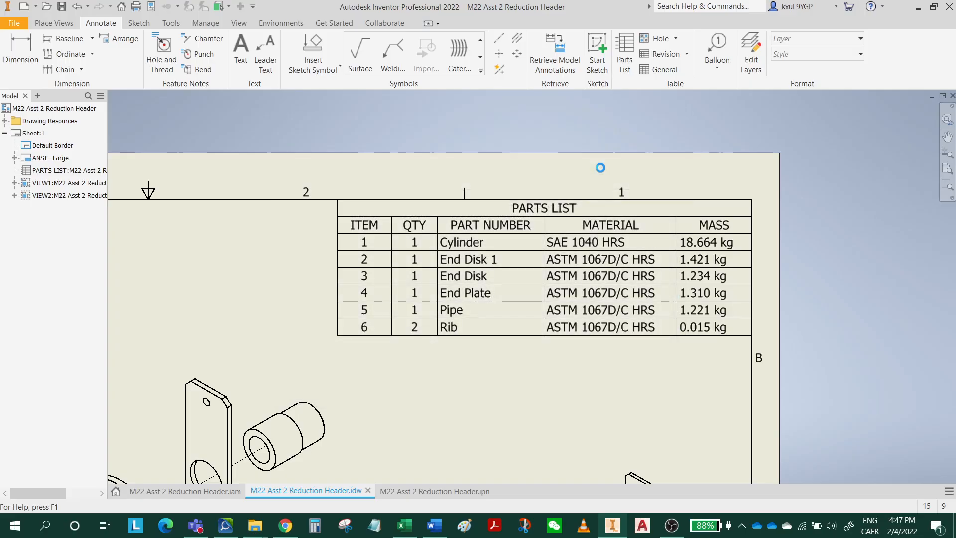
# Add balloons to the Pipe and the End Plate in the exploded view, each placed above and to the right of its part.
pyautogui.click(719, 49)
pyautogui.moveTo(485, 349); pyautogui.dragTo(687, 253, button='middle')
pyautogui.click(520, 319)
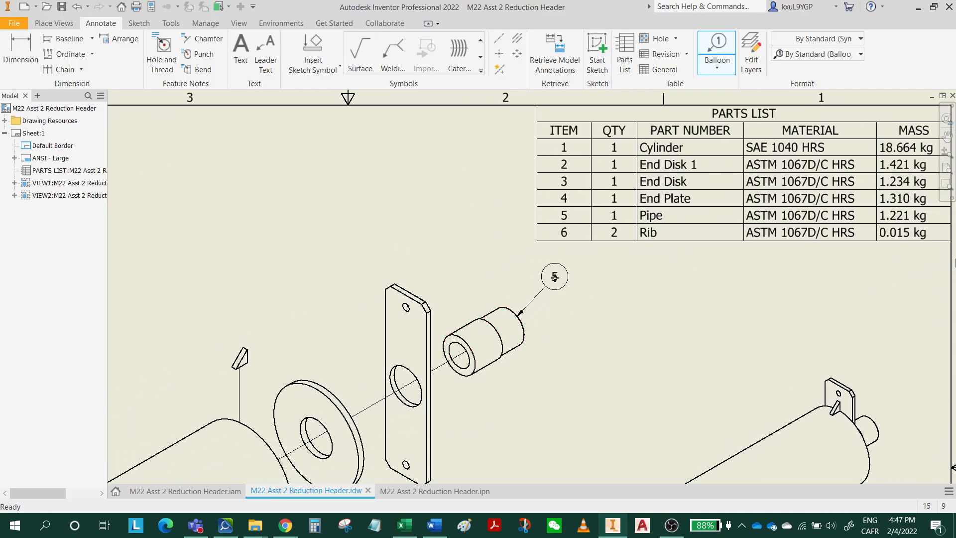
pyautogui.click(553, 278)
pyautogui.rightClick(553, 278)
pyautogui.click(572, 293)
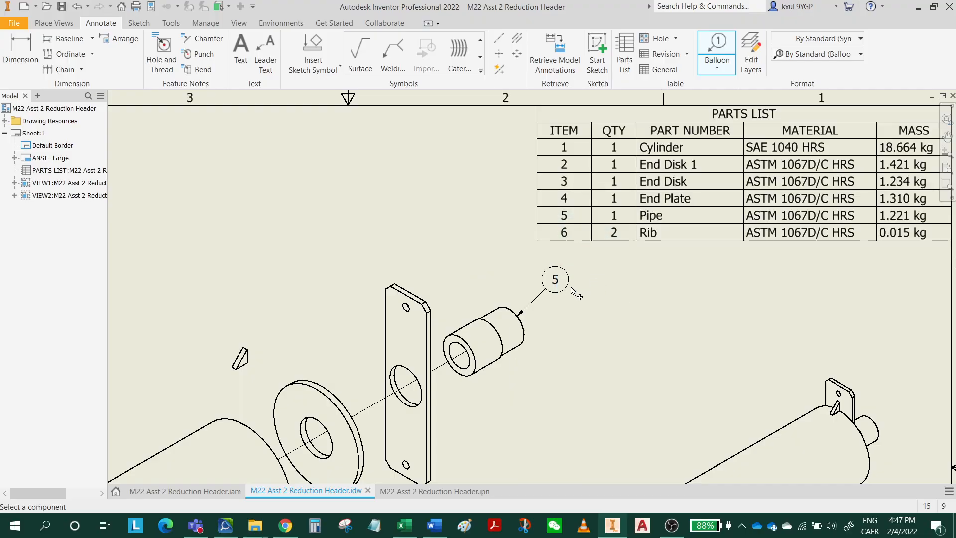
pyautogui.click(406, 287)
pyautogui.click(437, 255)
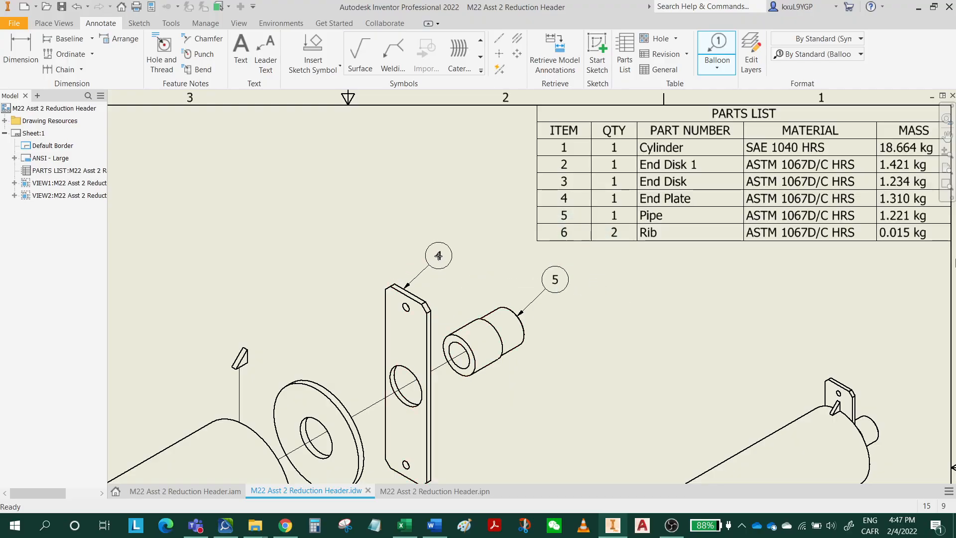
pyautogui.rightClick(438, 255)
pyautogui.click(489, 258)
# Add balloons to the upper Rib and to the end disk between the Cylinder and End Plate in the exploded view.
pyautogui.moveTo(423, 306); pyautogui.dragTo(517, 250, button='middle')
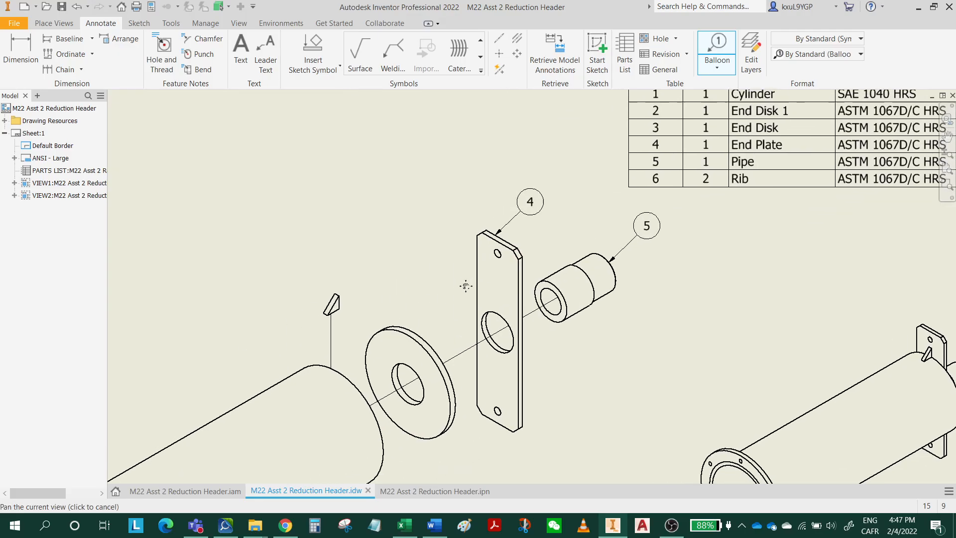
pyautogui.click(336, 299)
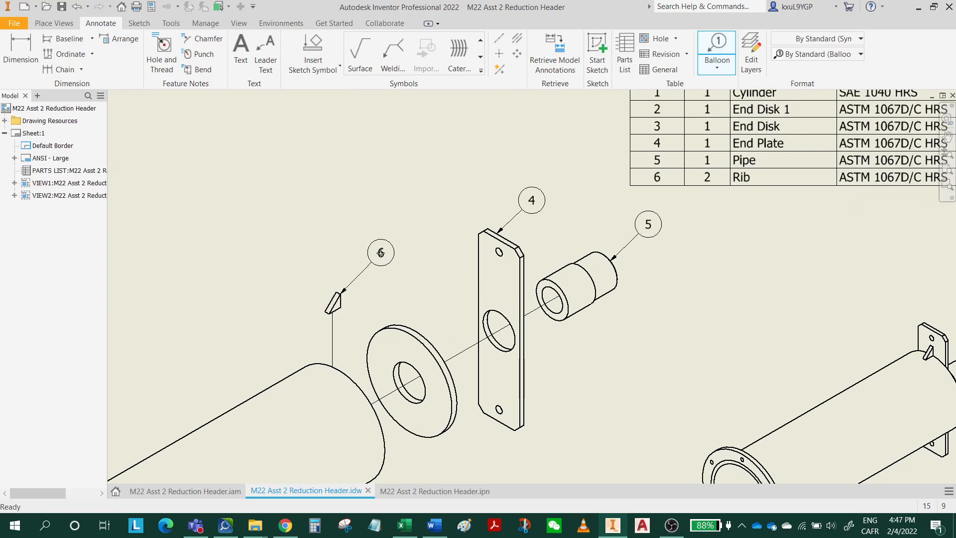
pyautogui.click(381, 253)
pyautogui.rightClick(381, 253)
pyautogui.click(423, 254)
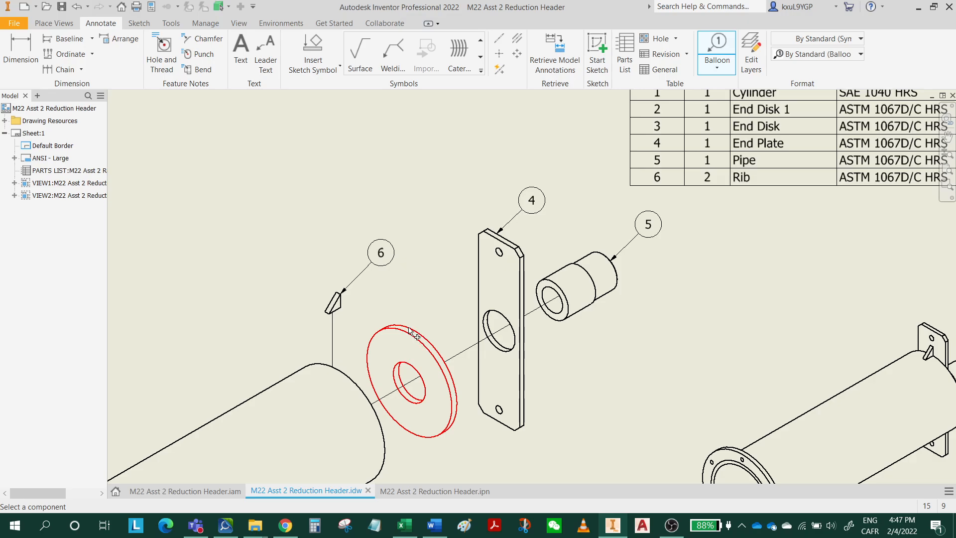
pyautogui.click(411, 324)
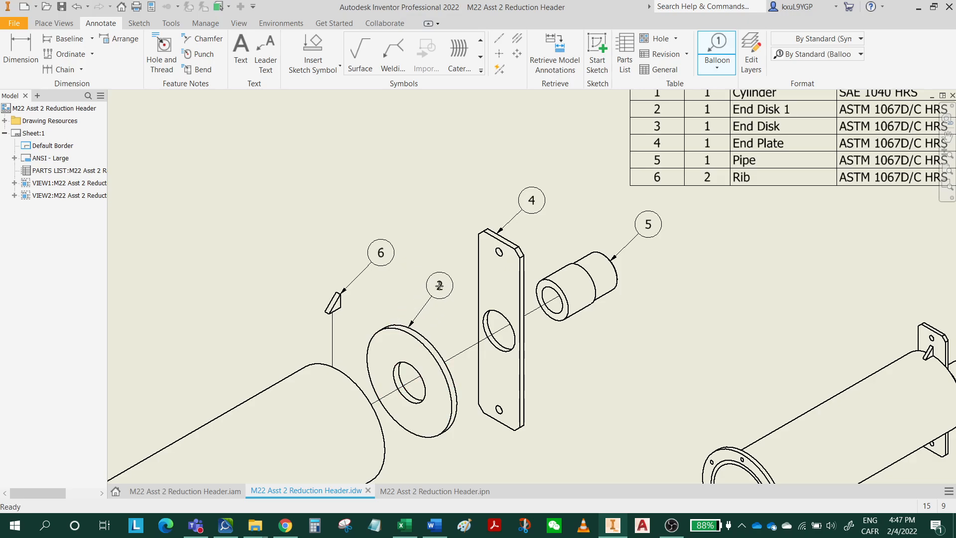
pyautogui.click(439, 286)
pyautogui.rightClick(439, 285)
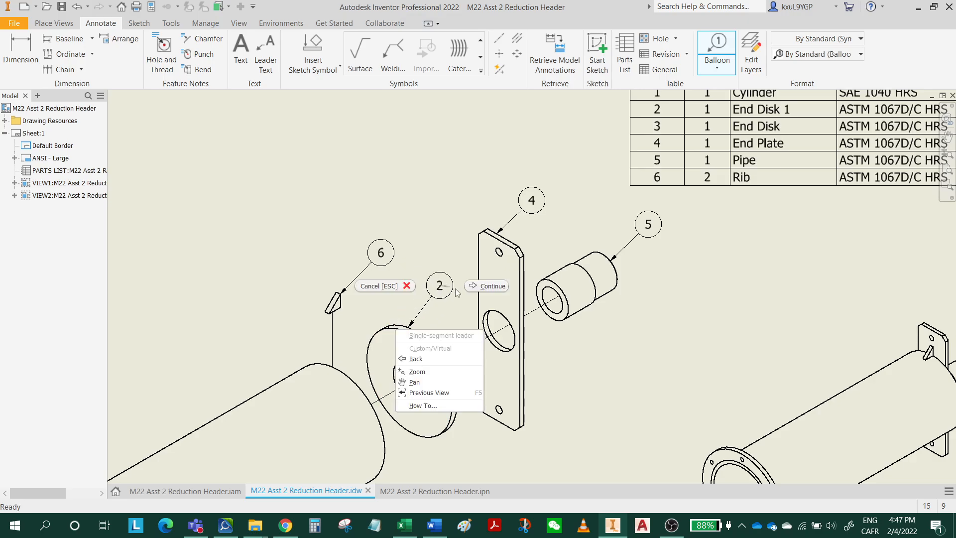
pyautogui.click(493, 288)
# Add balloons to the Cylinder and to the end disk with the bolt holes, each placed above and to the left of its part.
pyautogui.moveTo(433, 374)
pyautogui.mouseDown(button='middle')
pyautogui.moveTo(536, 264)
pyautogui.moveTo(597, 227)
pyautogui.mouseUp(button='middle')
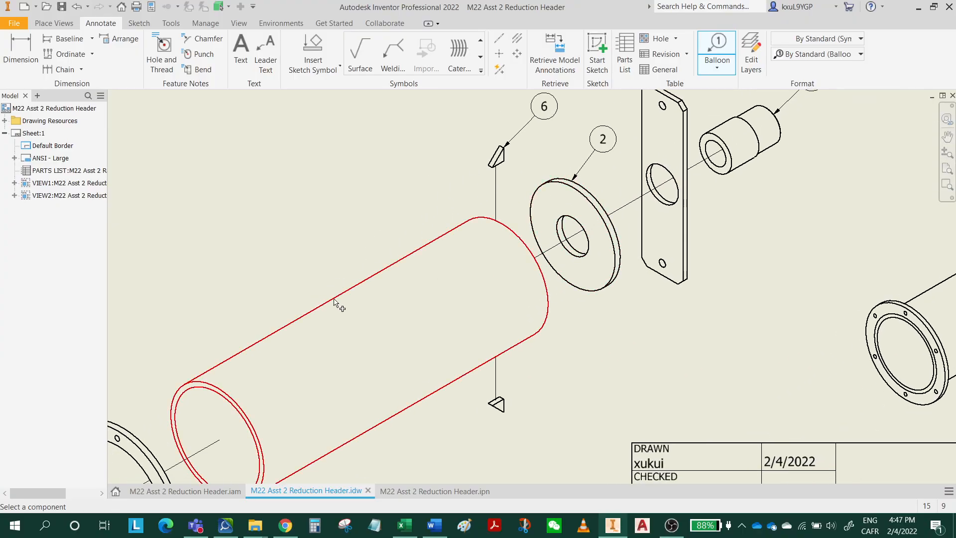
pyautogui.click(332, 297)
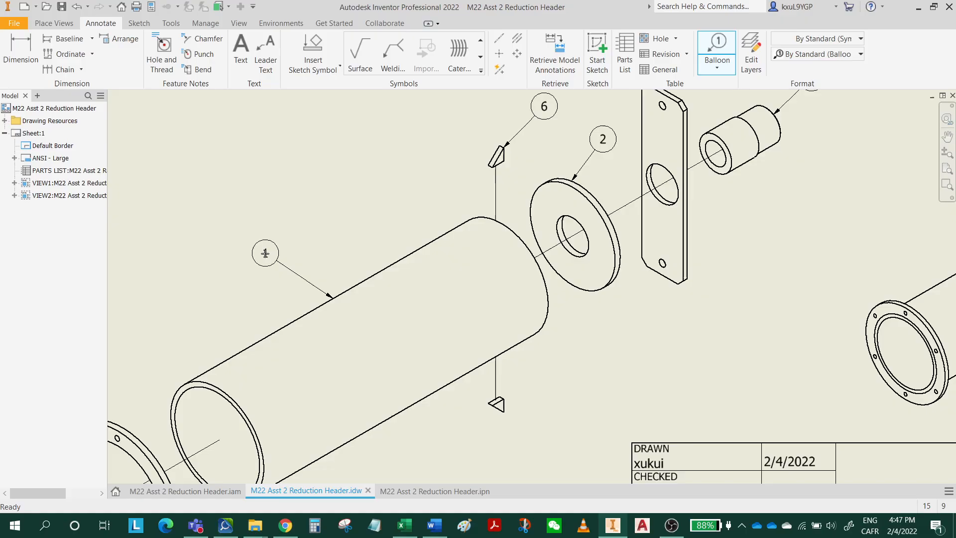
pyautogui.rightClick(264, 253)
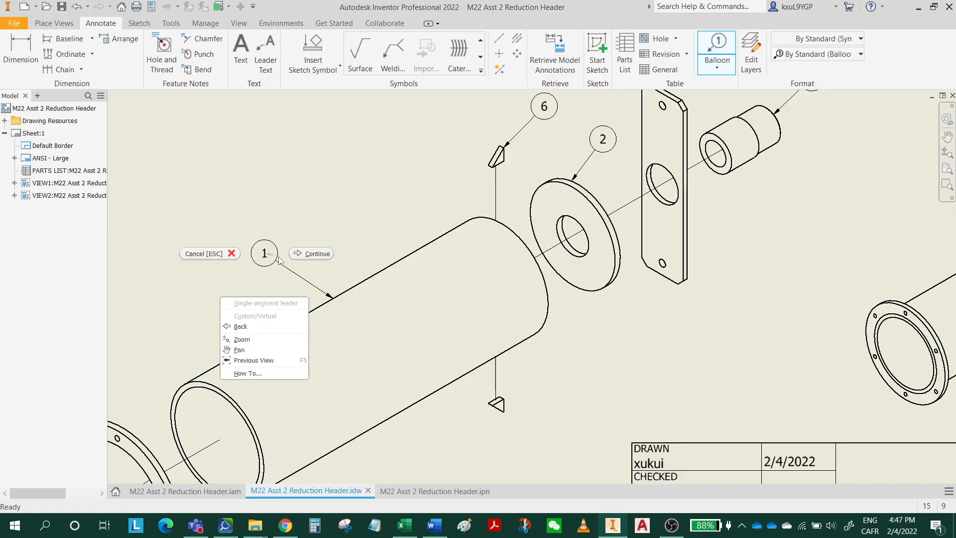
pyautogui.click(304, 255)
pyautogui.moveTo(342, 358); pyautogui.dragTo(524, 248, button='middle')
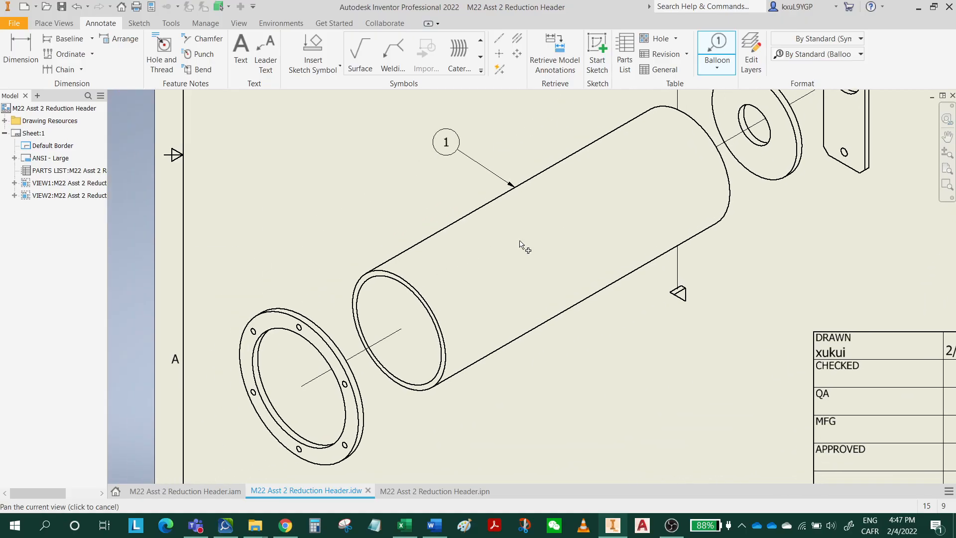
pyautogui.click(278, 306)
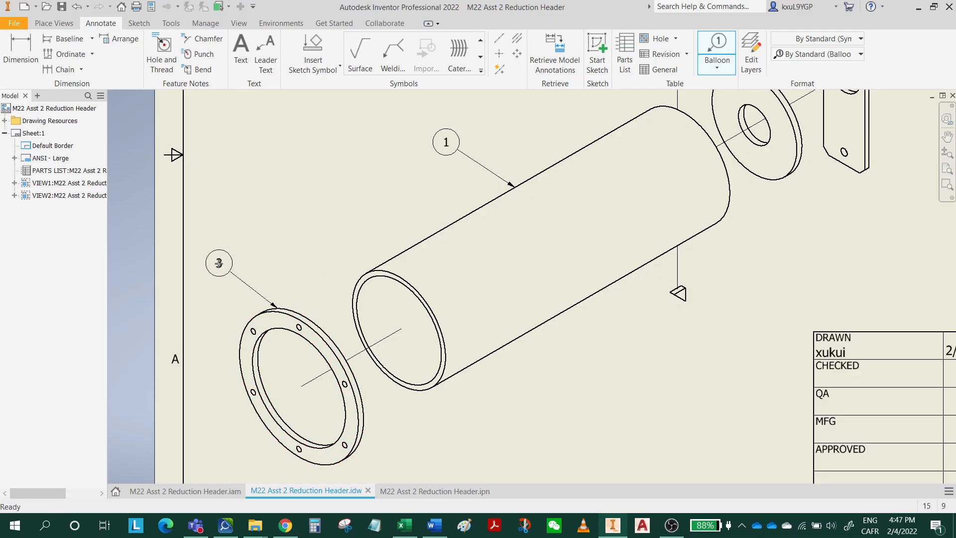
pyautogui.rightClick(220, 264)
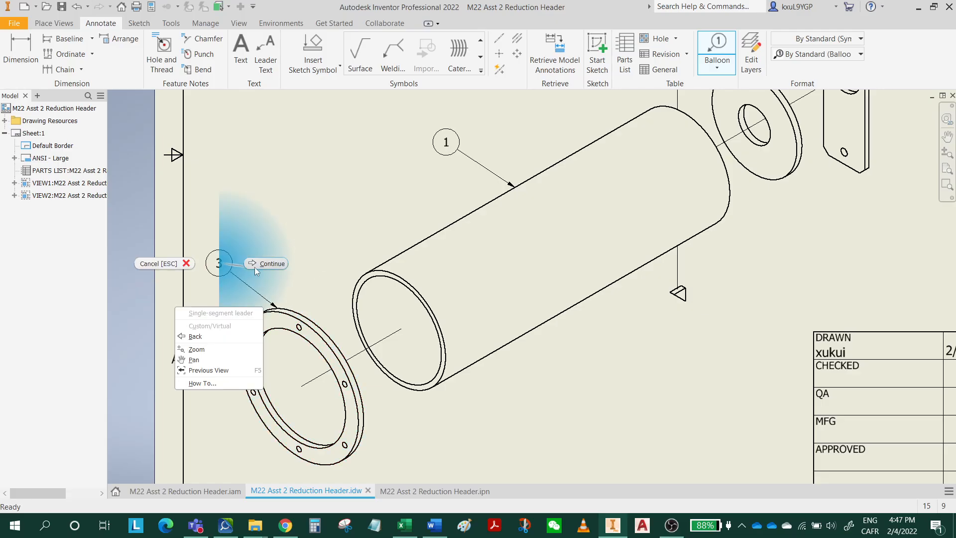
pyautogui.click(259, 265)
# Review the exploded view's balloons against the parts list and save the drawing.
pyautogui.moveTo(615, 340); pyautogui.dragTo(416, 285, button='middle')
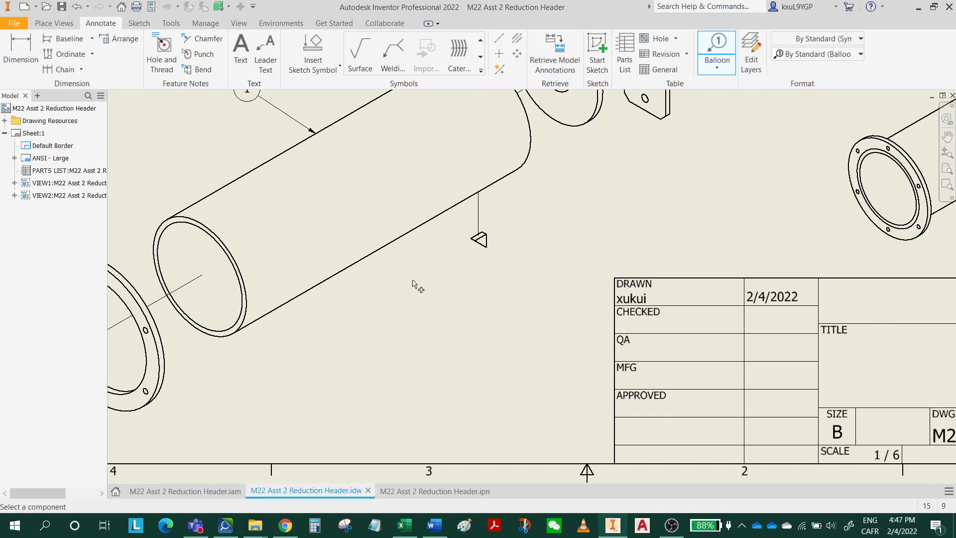
pyautogui.moveTo(540, 318); pyautogui.dragTo(421, 399, button='middle')
pyautogui.scroll(-6, 469, 375)
pyautogui.scroll(7, 321, 326)
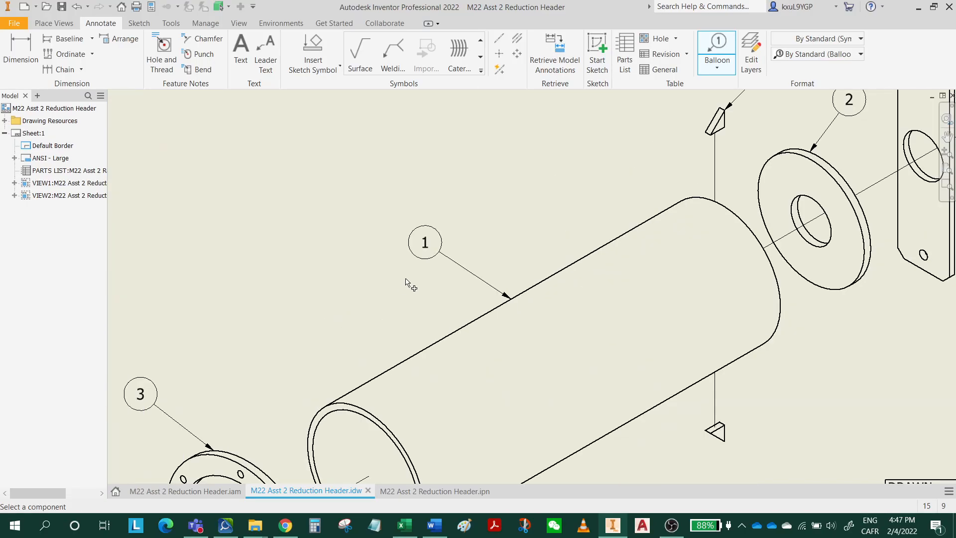
pyautogui.moveTo(468, 262); pyautogui.dragTo(219, 353, button='middle')
pyautogui.moveTo(593, 229); pyautogui.dragTo(395, 345, button='middle')
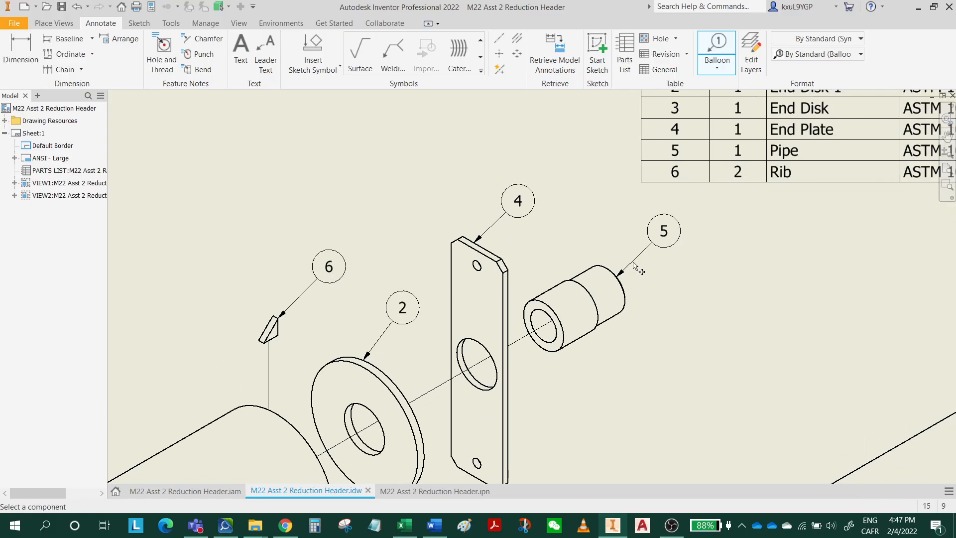
pyautogui.moveTo(697, 204); pyautogui.dragTo(566, 345, button='middle')
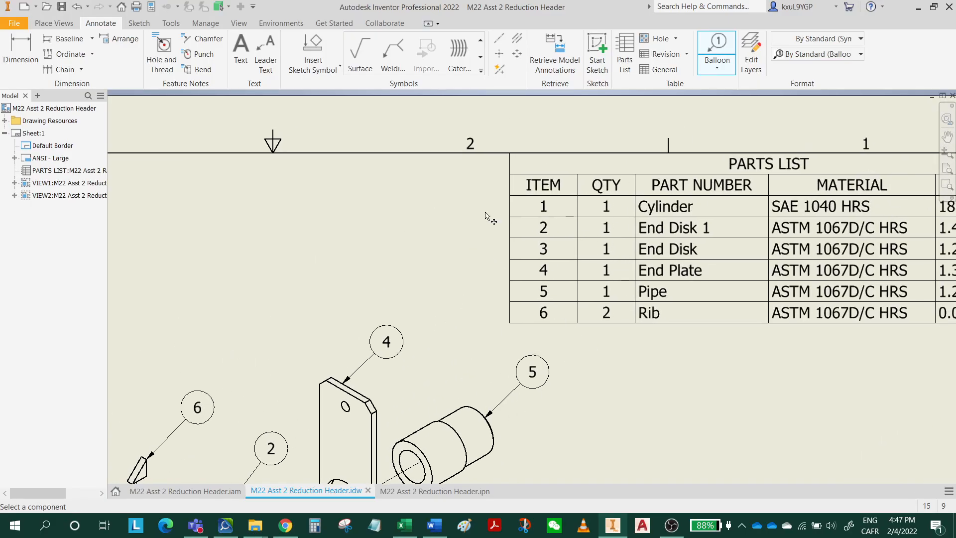
pyautogui.click(61, 6)
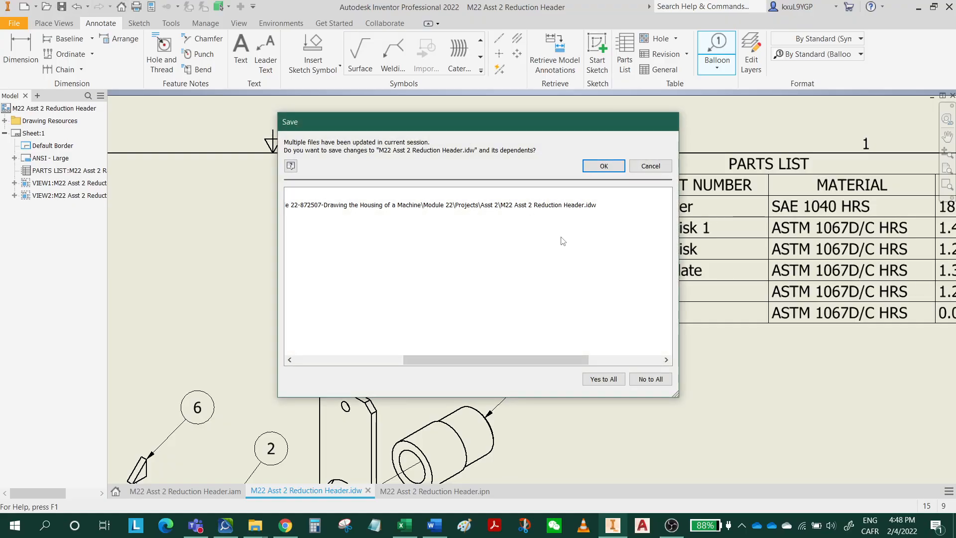
pyautogui.click(603, 170)
# Inspect the material and mass entries in the parts list editor and leave it without making changes.
pyautogui.moveTo(712, 272); pyautogui.dragTo(369, 255, button='middle')
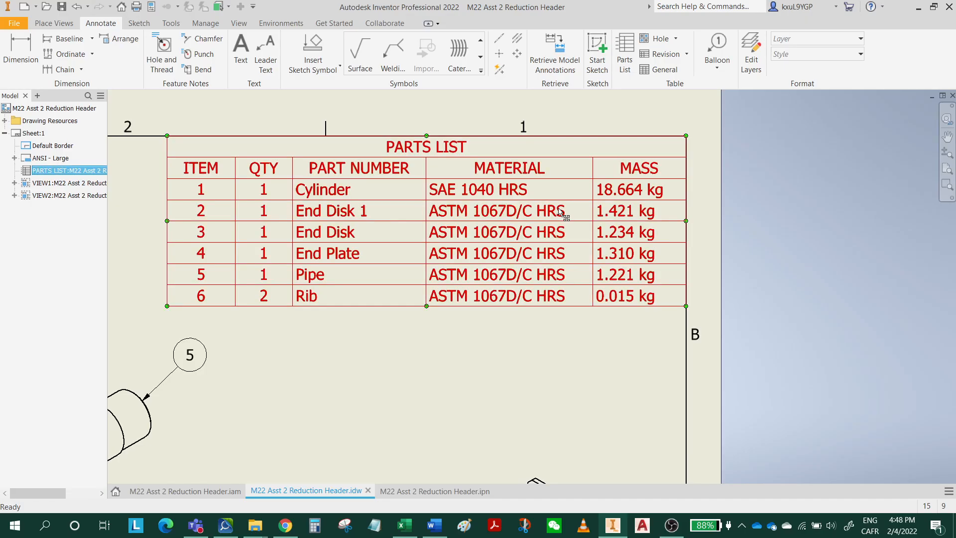
pyautogui.doubleClick(560, 213)
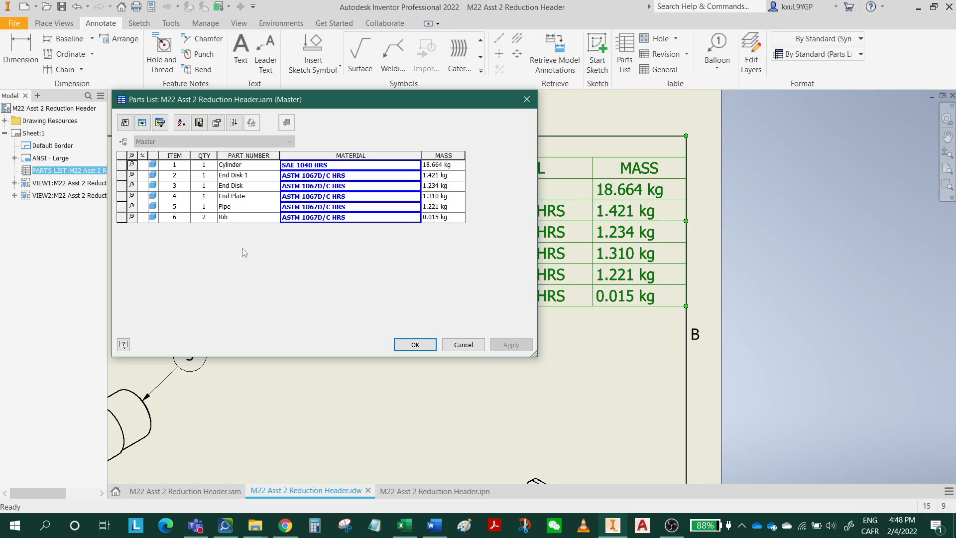
pyautogui.click(453, 343)
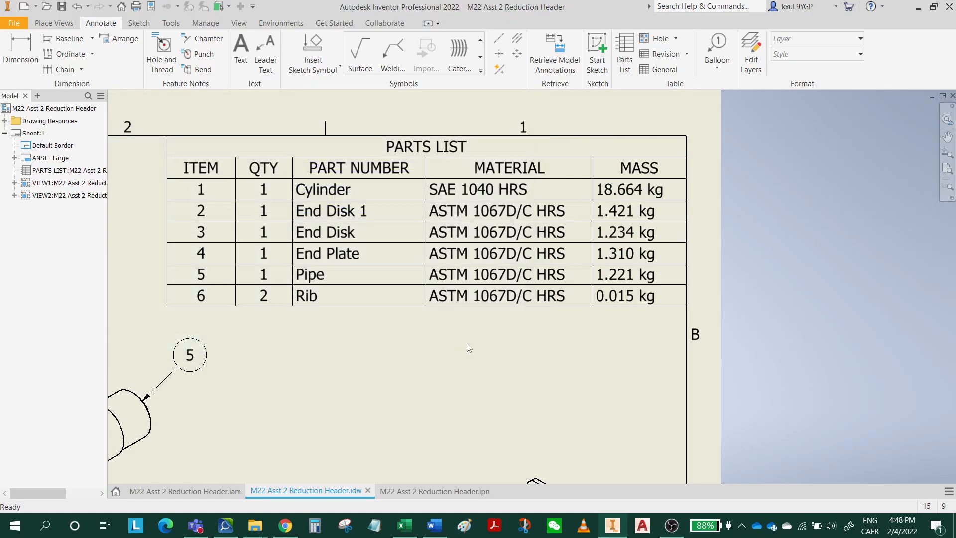
# Replace the author in the drawing's iProperties with the drafter's initials.
pyautogui.scroll(-3, 494, 376)
pyautogui.moveTo(494, 376); pyautogui.dragTo(638, 267, button='middle')
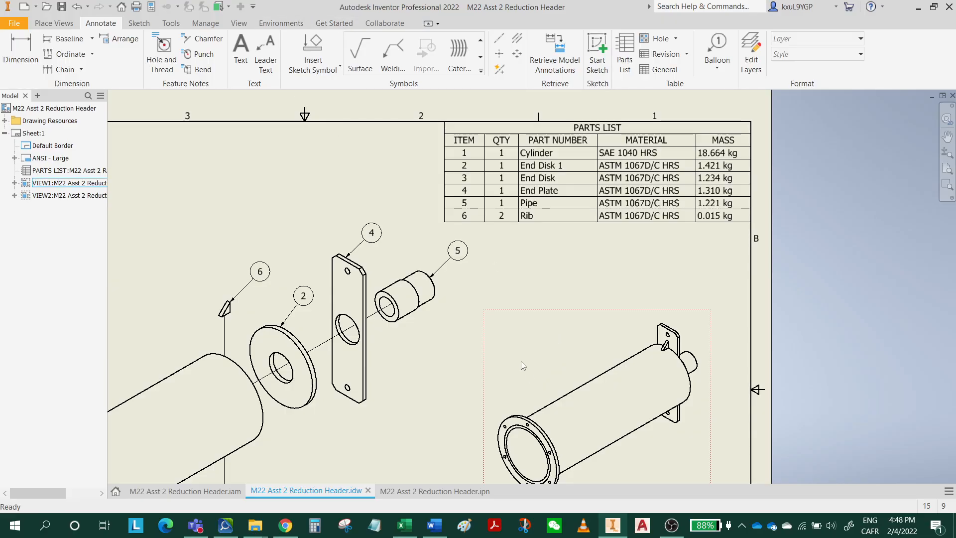
pyautogui.moveTo(509, 441); pyautogui.dragTo(629, 124, button='middle')
pyautogui.moveTo(552, 235); pyautogui.dragTo(542, 246, button='middle')
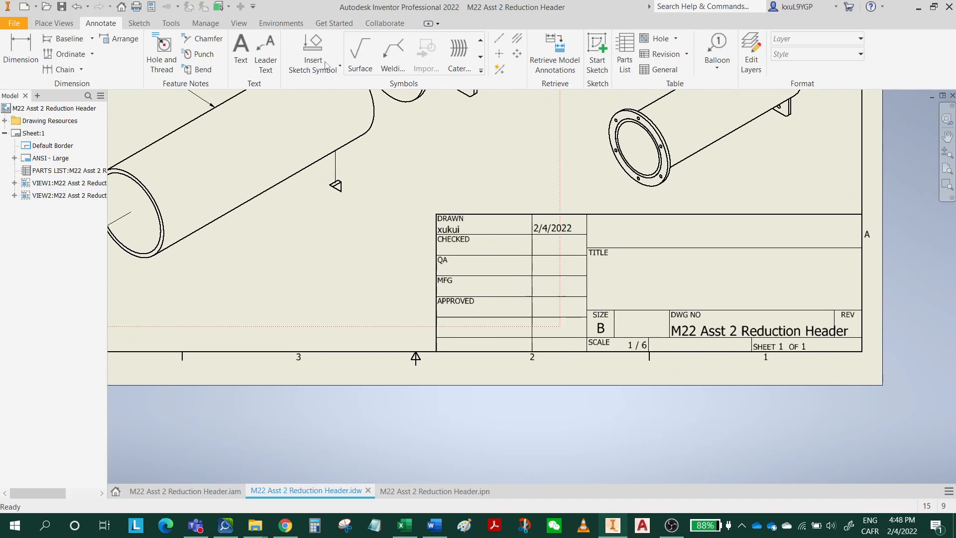
pyautogui.click(152, 7)
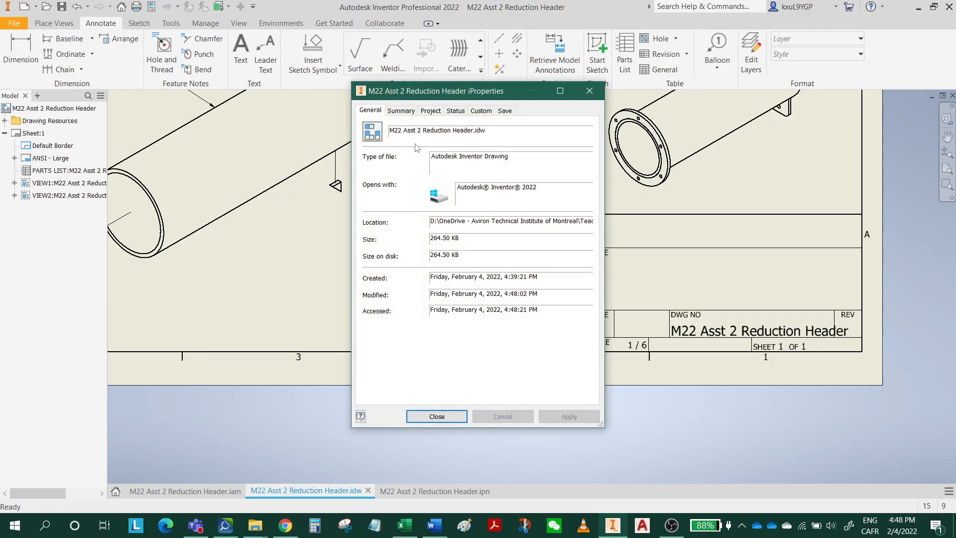
pyautogui.click(406, 110)
pyautogui.moveTo(453, 160); pyautogui.dragTo(369, 166)
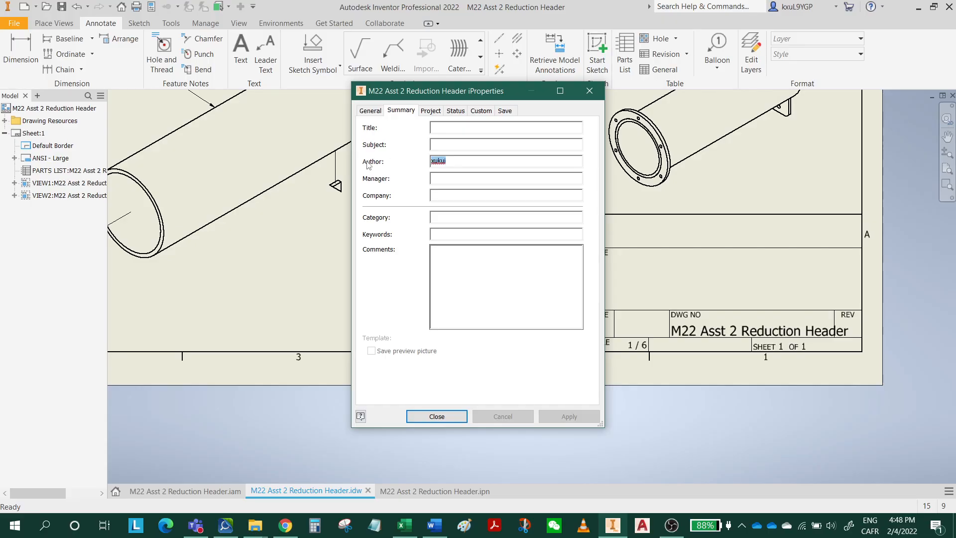
pyautogui.write('KX')
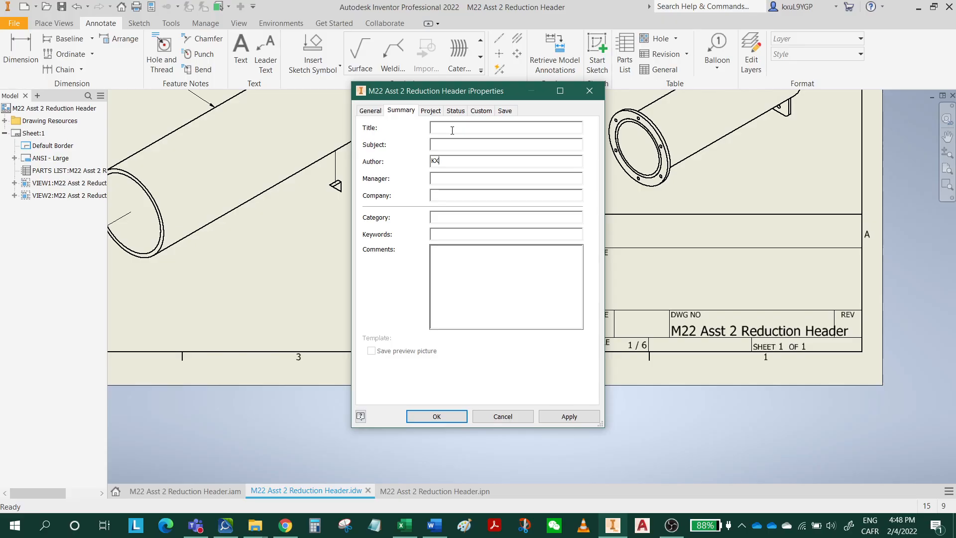
# Set the drawing's title property to M22 ASST 2 REDUCTION HEADER, apply the properties and save the drawing.
pyautogui.click(451, 129)
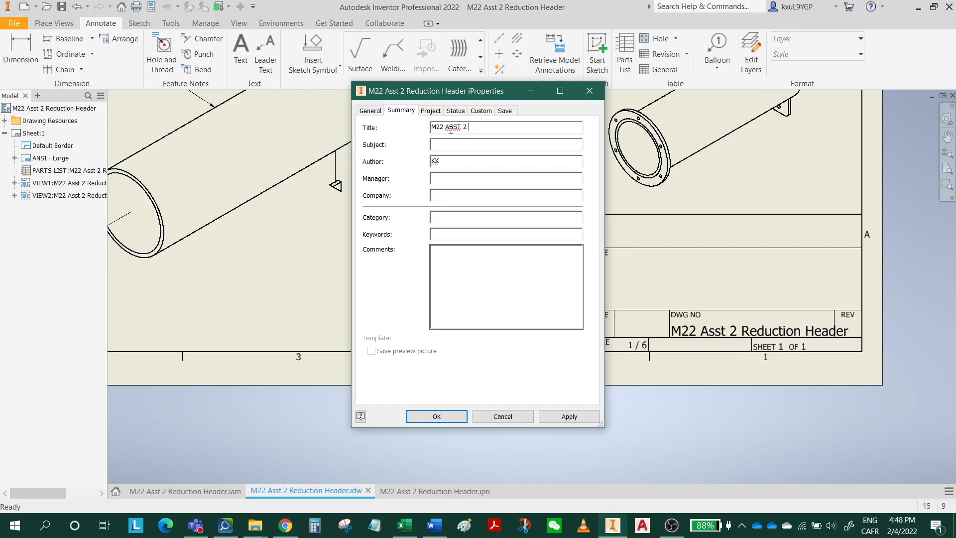
pyautogui.write('M22 ASST 2 REC')
pyautogui.press('BackSpace')
pyautogui.write('DUCTION HEADER')
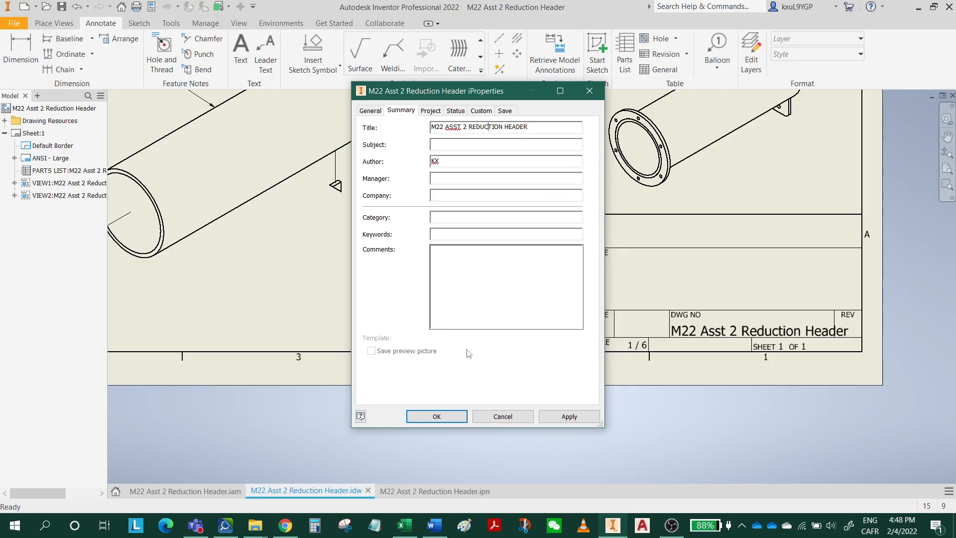
pyautogui.click(449, 416)
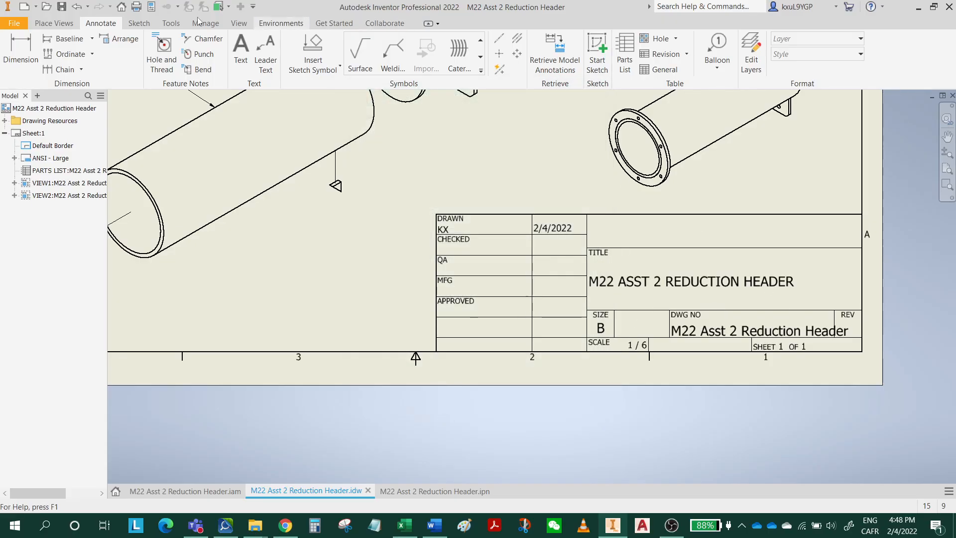
pyautogui.click(63, 8)
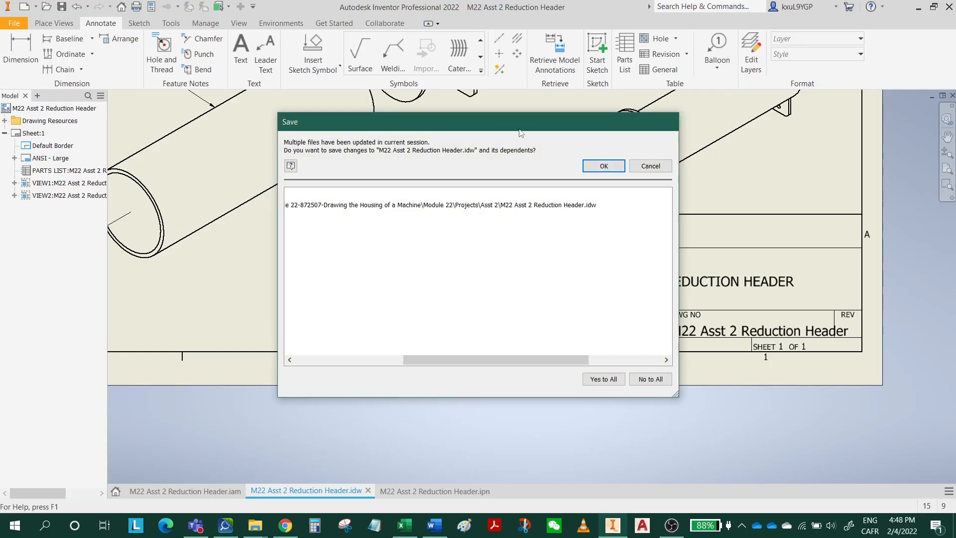
pyautogui.click(604, 166)
# Add a new second sheet to the M22 Asst 2 Reduction Header drawing.
pyautogui.scroll(3, 505, 258)
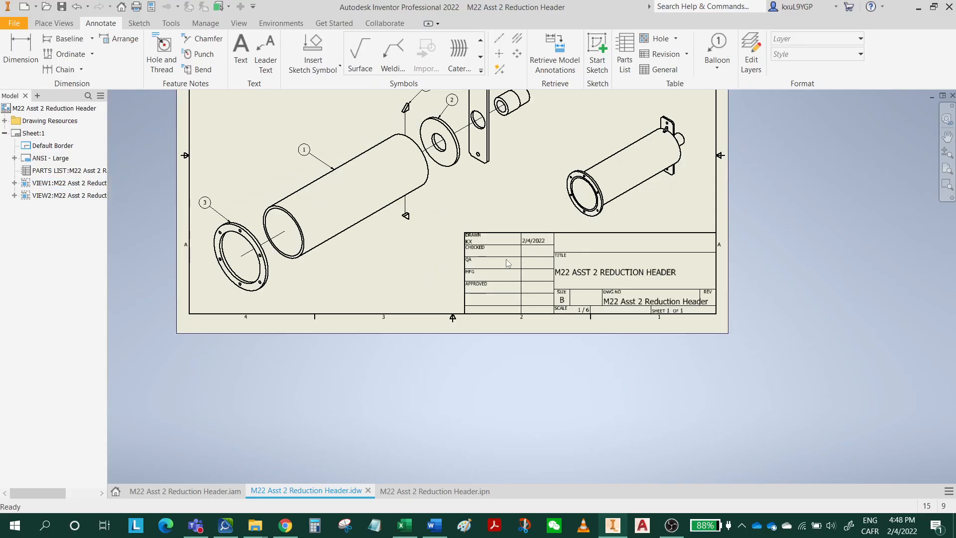
pyautogui.moveTo(395, 285); pyautogui.dragTo(517, 371, button='middle')
pyautogui.moveTo(452, 298); pyautogui.dragTo(453, 348, button='middle')
pyautogui.click(56, 109)
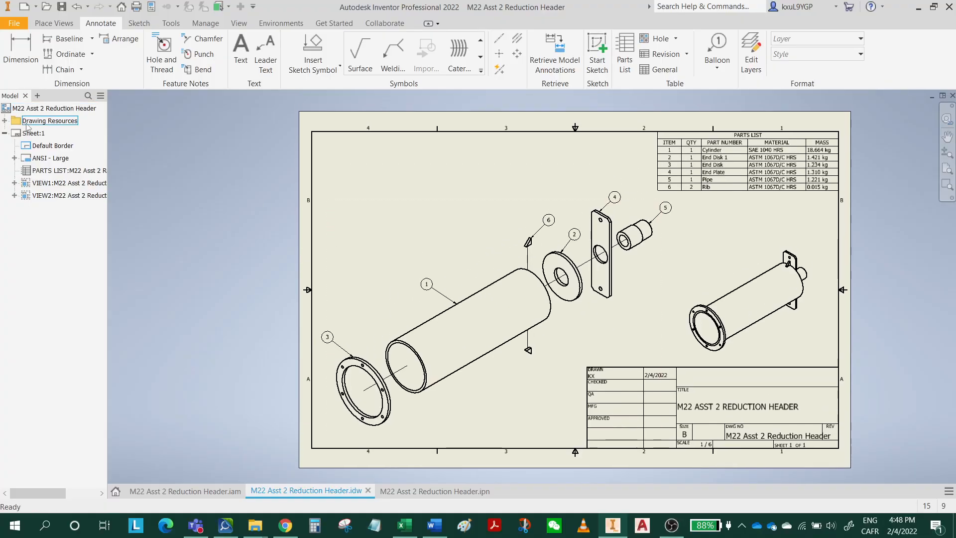
pyautogui.rightClick(36, 108)
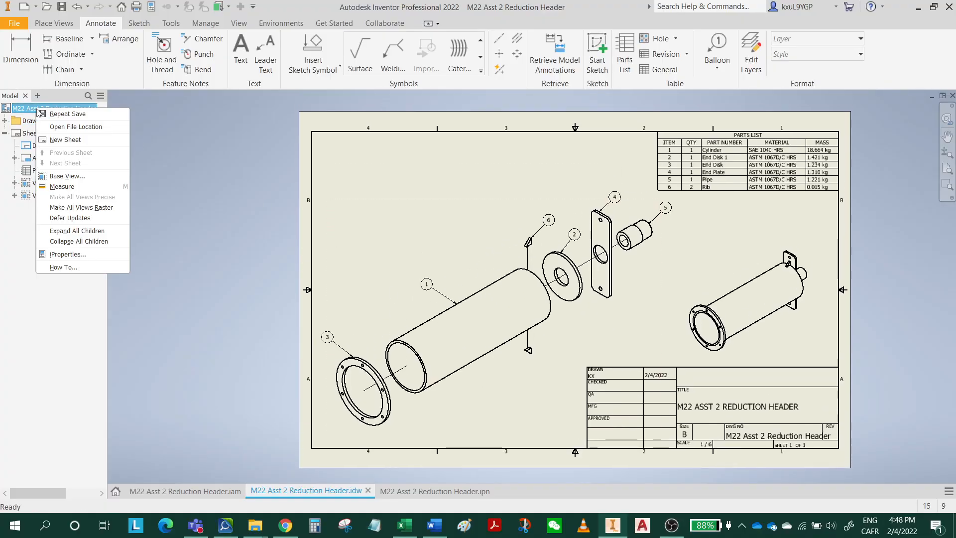
pyautogui.click(75, 140)
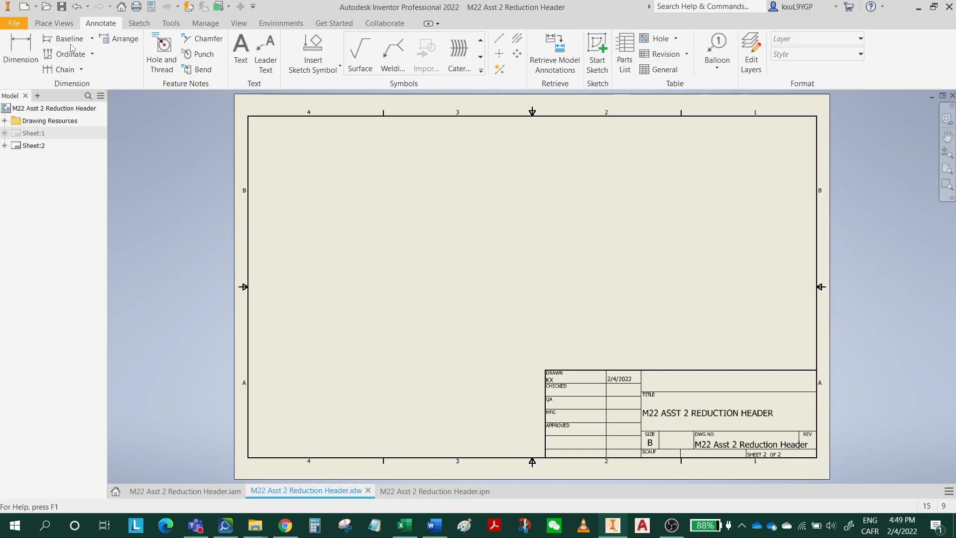
# Start a base view of M22 Asst 2 Reduction Header.iam on the new sheet and turn it to the Back orientation.
pyautogui.click(53, 23)
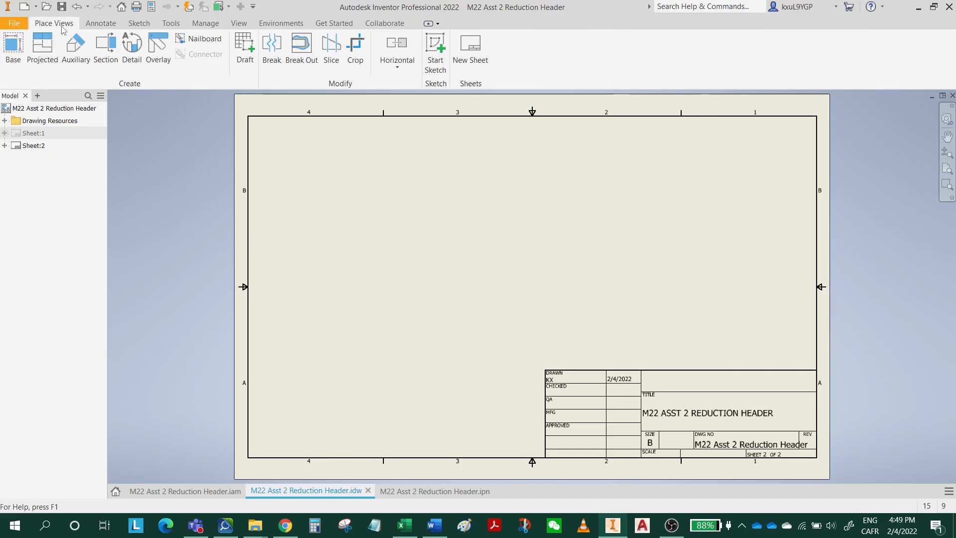
pyautogui.click(14, 55)
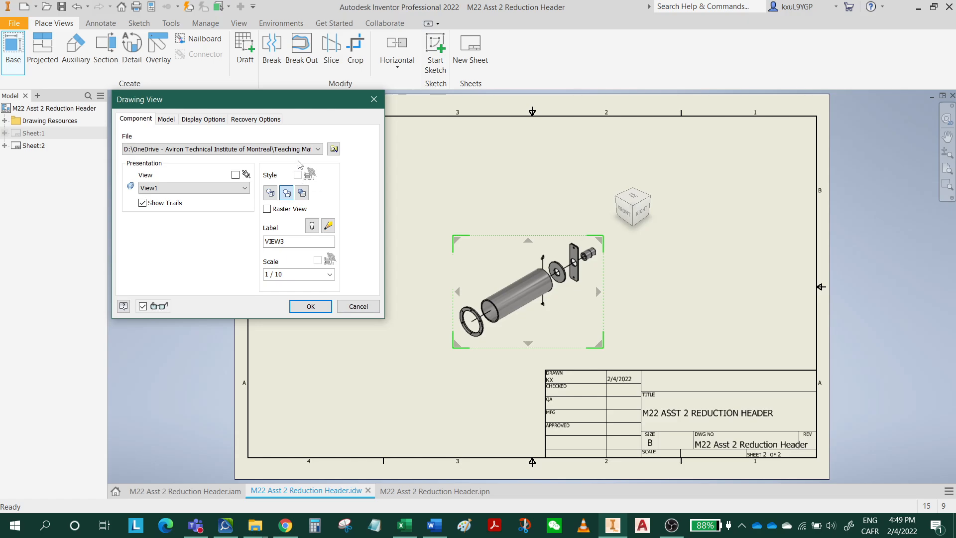
pyautogui.click(305, 150)
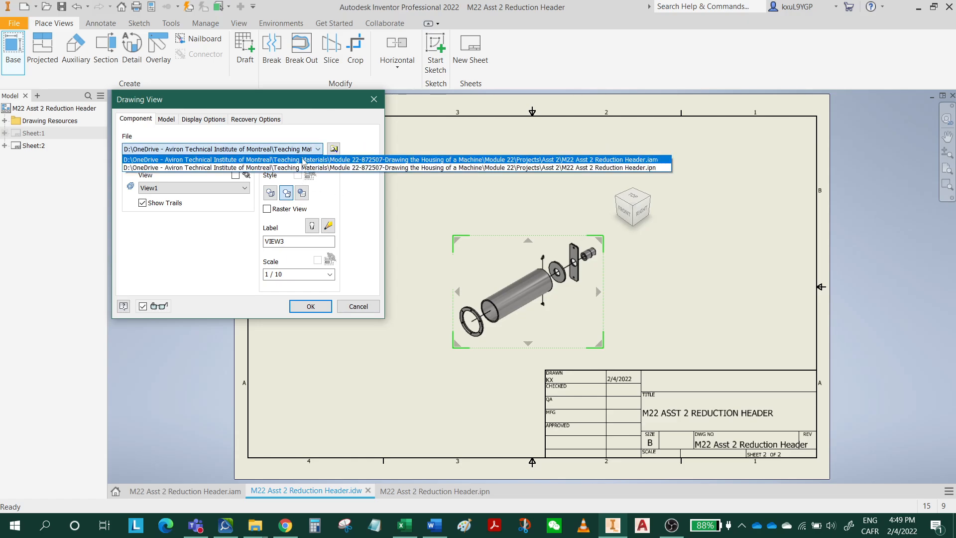
pyautogui.click(303, 159)
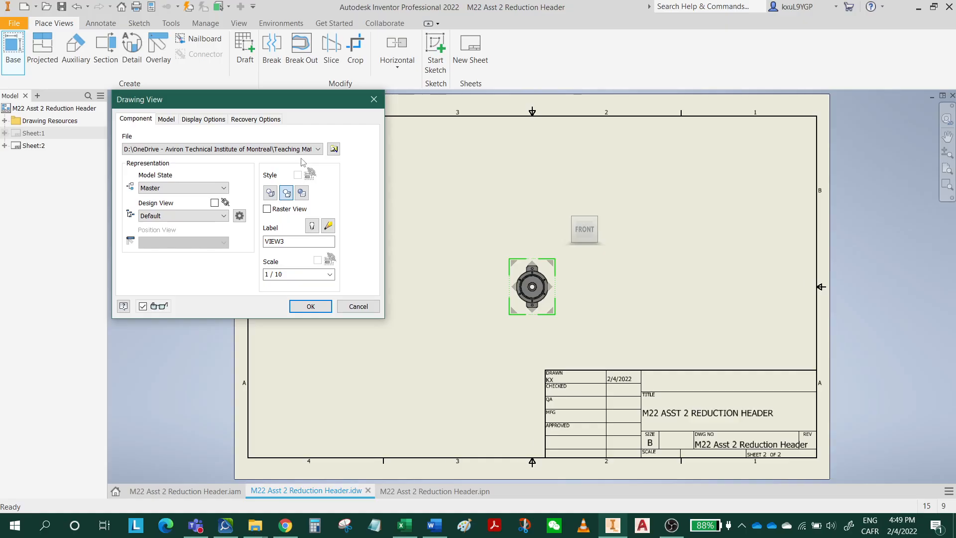
pyautogui.scroll(-2, 542, 279)
pyautogui.scroll(6, 542, 279)
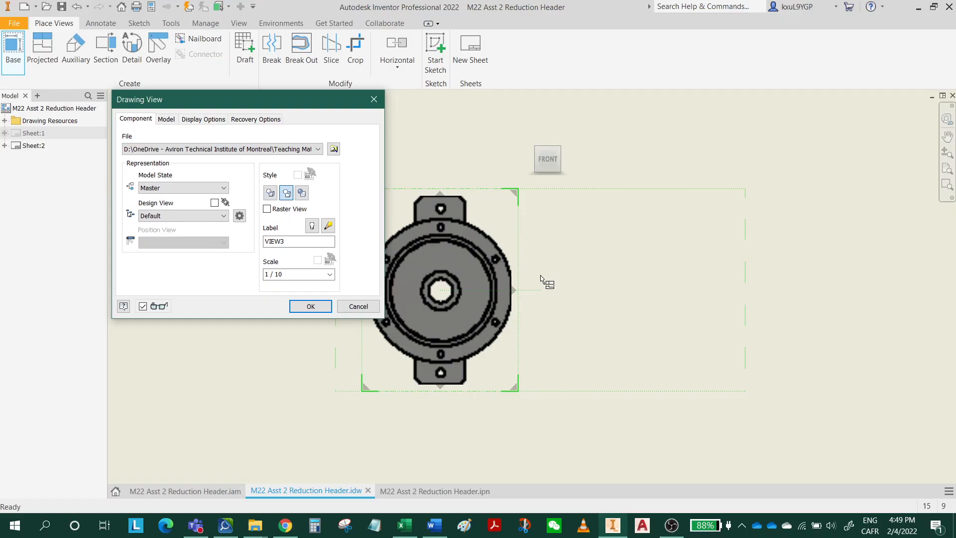
pyautogui.scroll(-2, 543, 275)
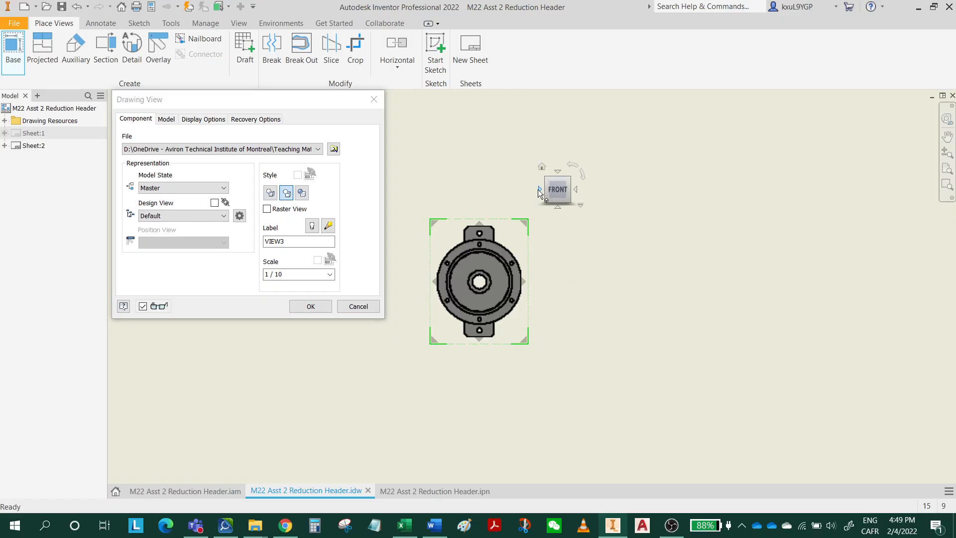
pyautogui.click(540, 189)
pyautogui.click(539, 189)
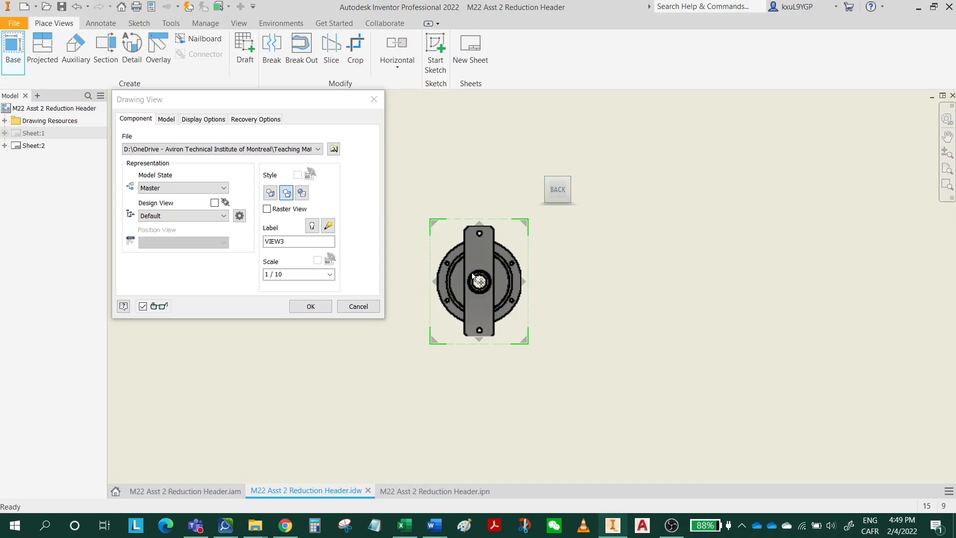
# Set the base view's scale to 1 / 4 and place it in the right half of the sheet, above the title block.
pyautogui.click(330, 275)
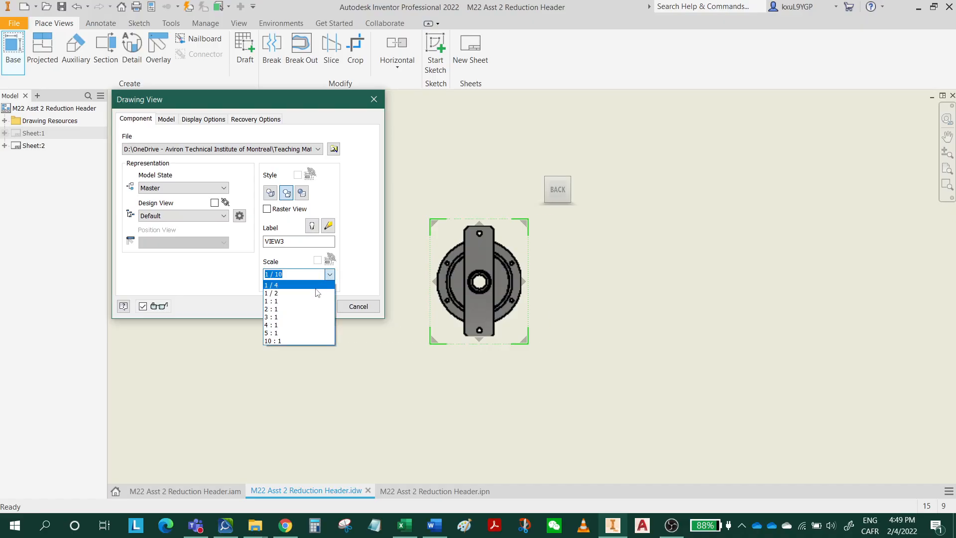
pyautogui.click(321, 292)
pyautogui.scroll(3, 539, 303)
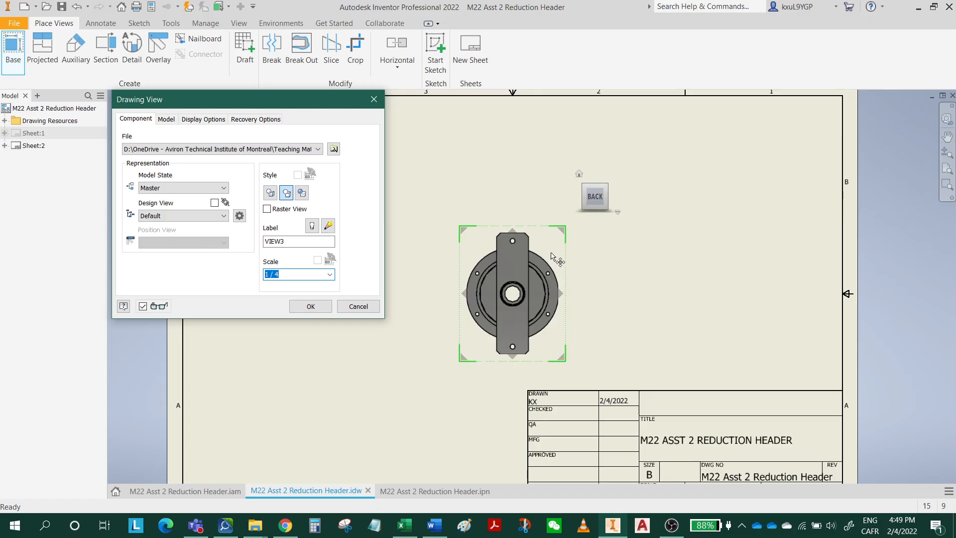
pyautogui.moveTo(552, 257); pyautogui.dragTo(681, 244)
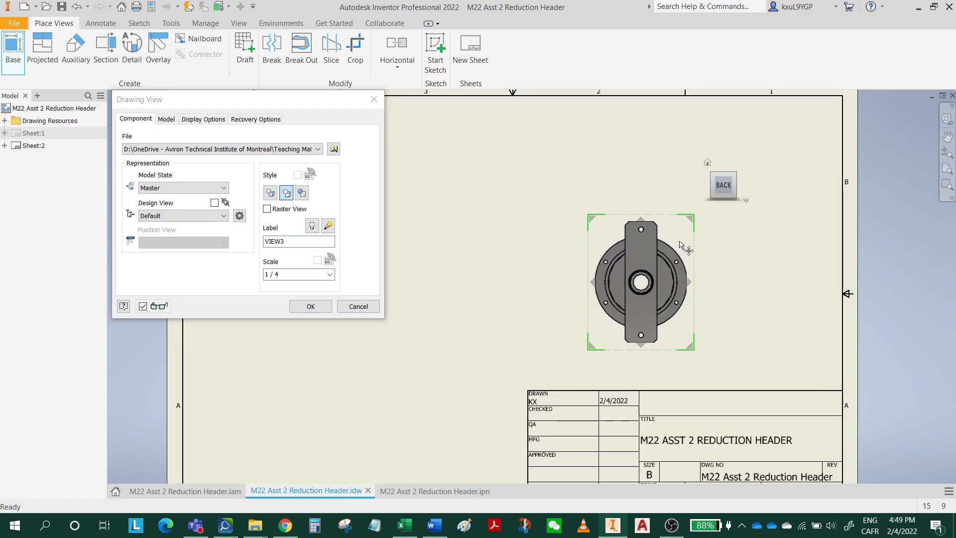
pyautogui.click(310, 306)
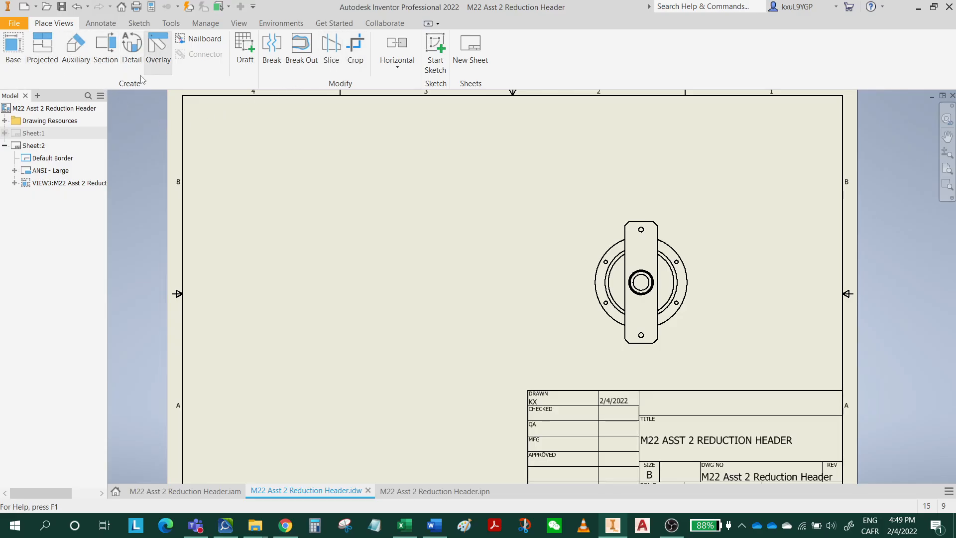
# Start a section view of the back view with a vertical section line through its centre, extending beyond both ends of the End Plate.
pyautogui.click(106, 53)
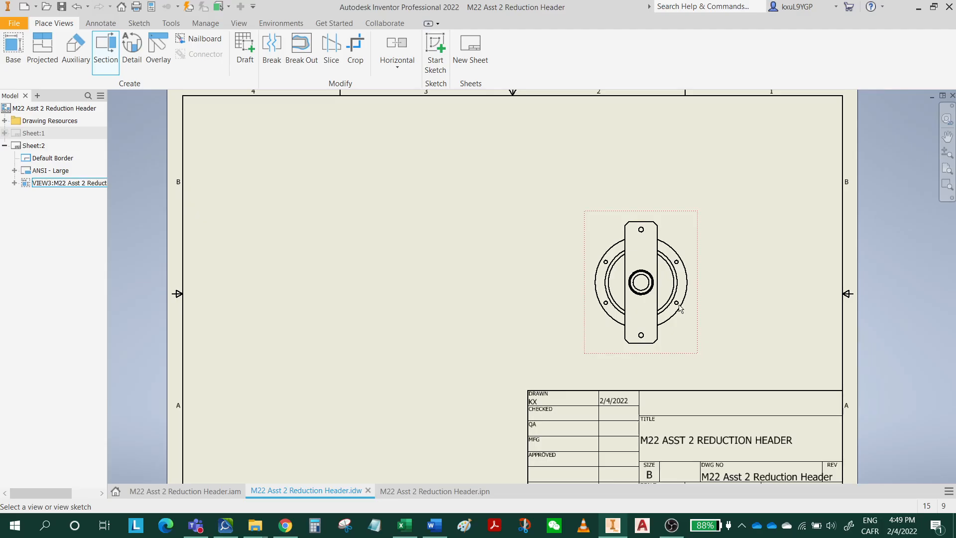
pyautogui.click(688, 337)
pyautogui.scroll(-5, 645, 349)
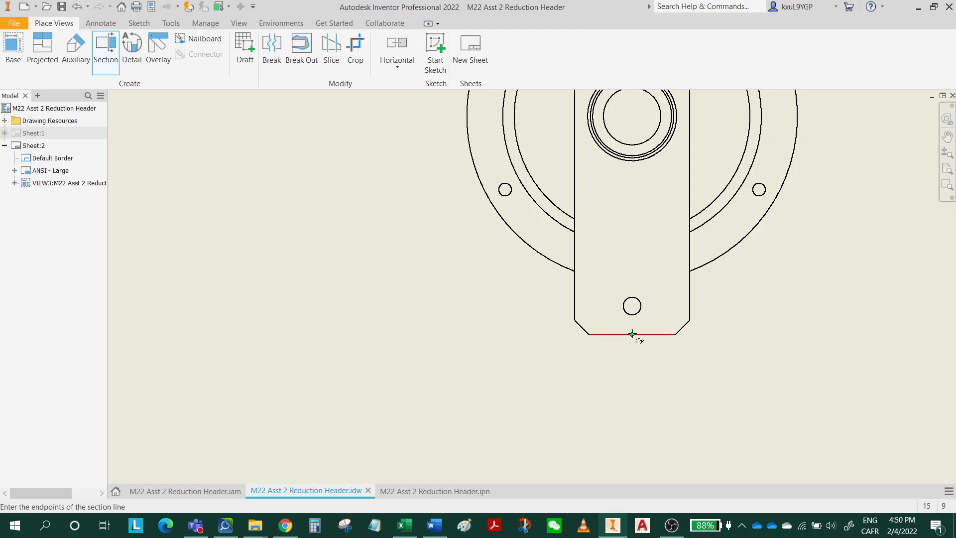
pyautogui.click(632, 379)
pyautogui.moveTo(632, 203); pyautogui.dragTo(618, 398, button='middle')
pyautogui.moveTo(625, 252); pyautogui.dragTo(625, 415, button='middle')
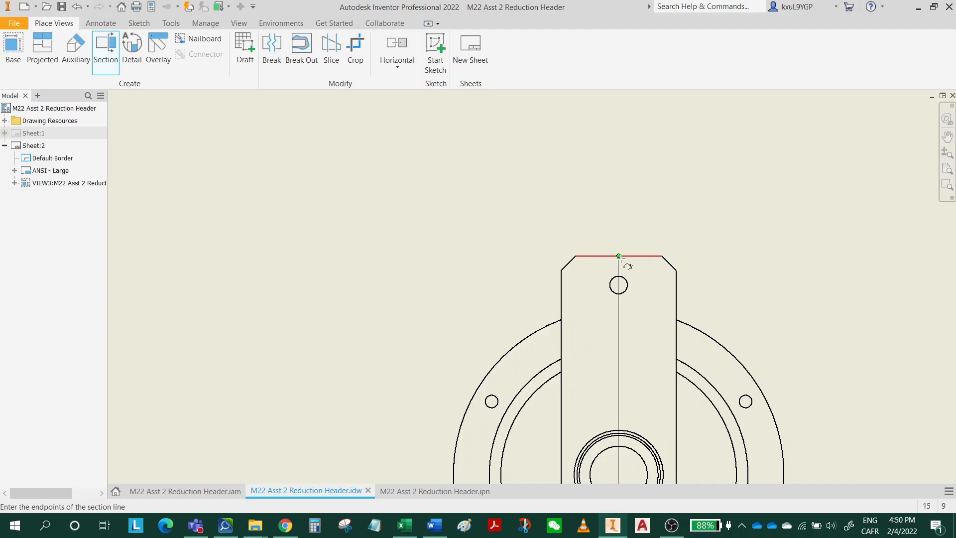
pyautogui.click(622, 214)
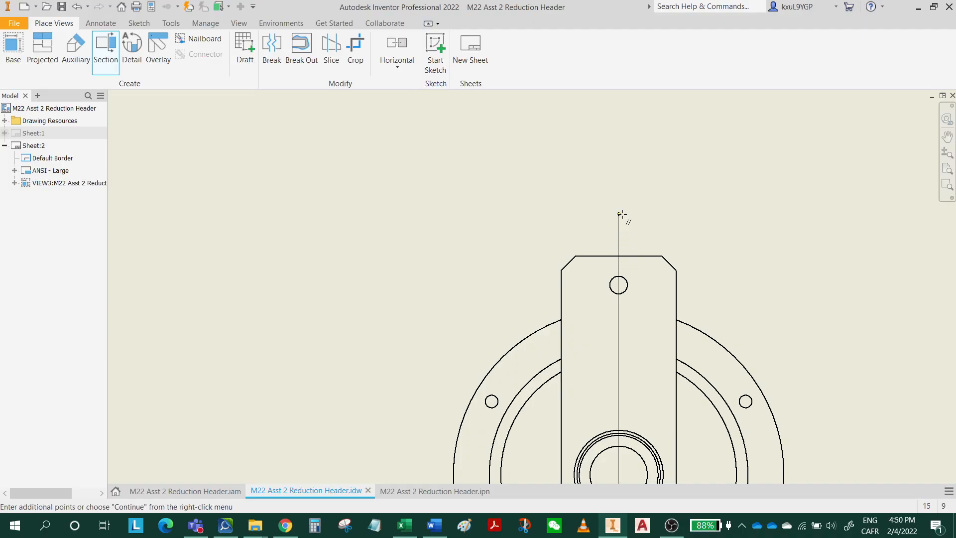
pyautogui.rightClick(623, 214)
pyautogui.click(668, 219)
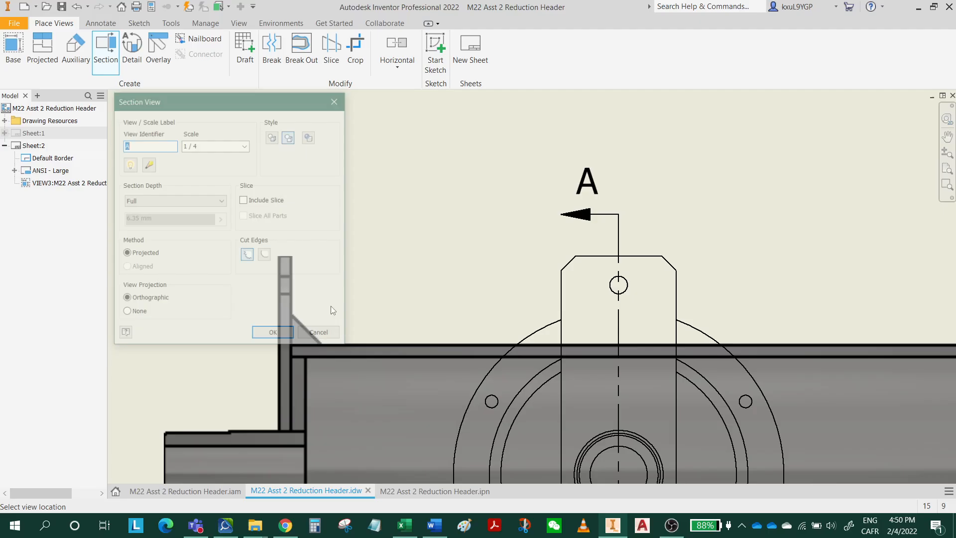
# Place section view A-A in the open area left of the back view and save the drawing.
pyautogui.scroll(-4, 690, 254)
pyautogui.scroll(5, 598, 311)
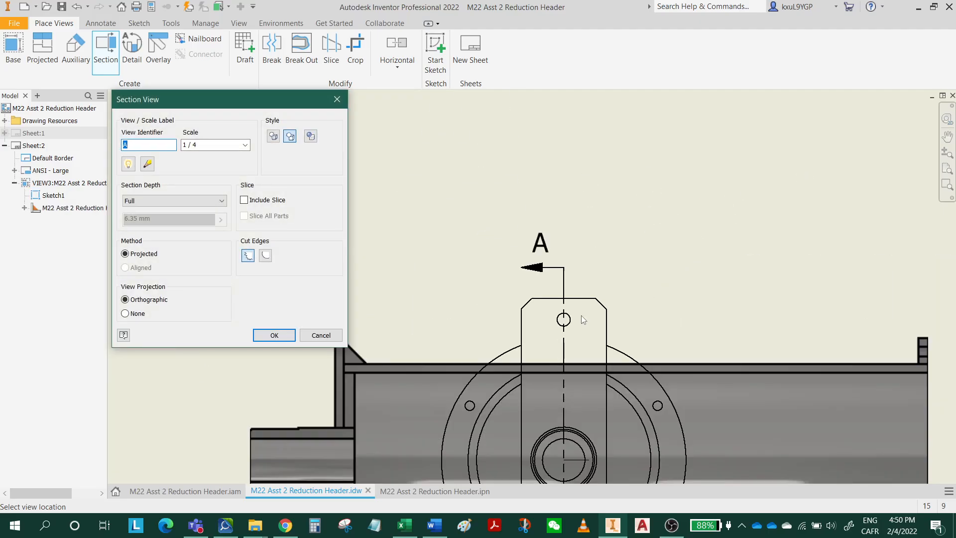
pyautogui.scroll(2, 578, 320)
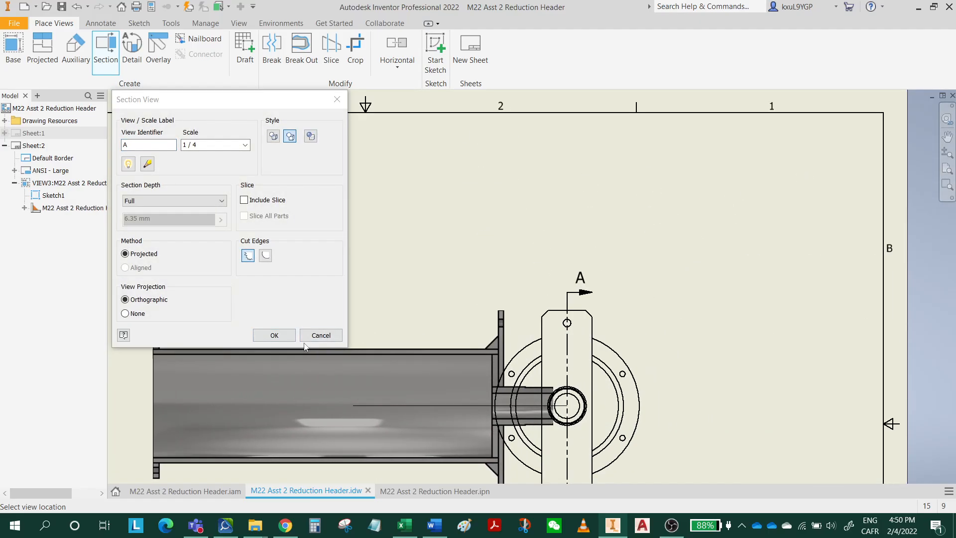
pyautogui.moveTo(409, 358); pyautogui.dragTo(755, 303, button='middle')
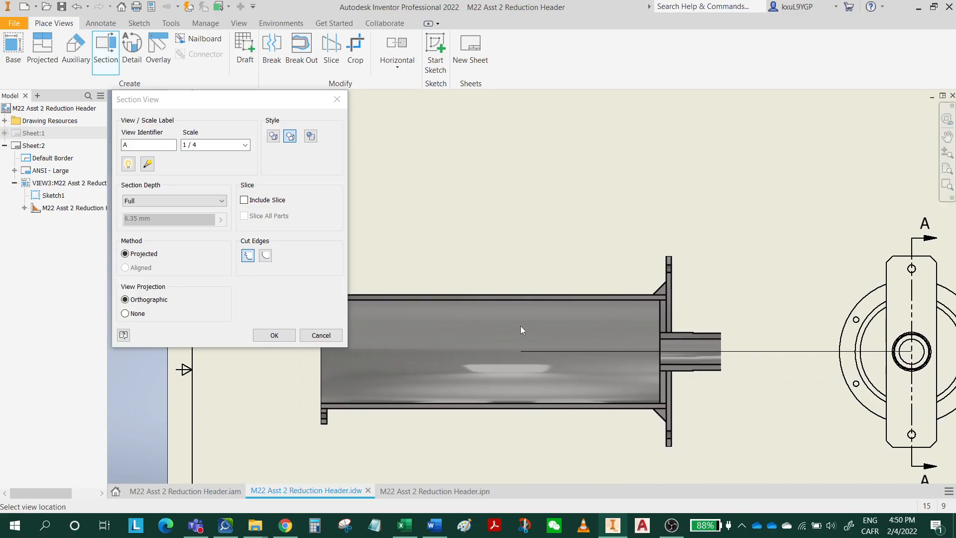
pyautogui.click(526, 327)
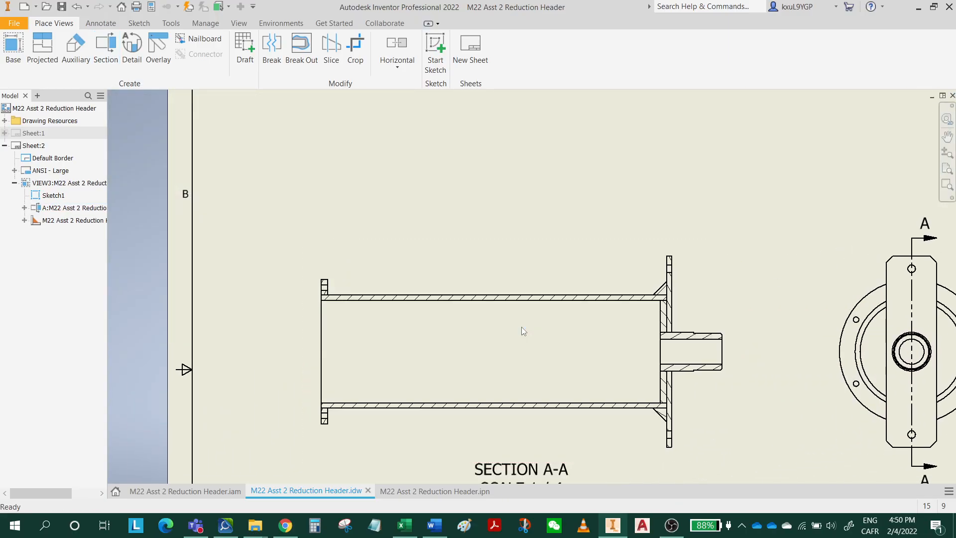
pyautogui.moveTo(522, 331); pyautogui.dragTo(400, 193, button='middle')
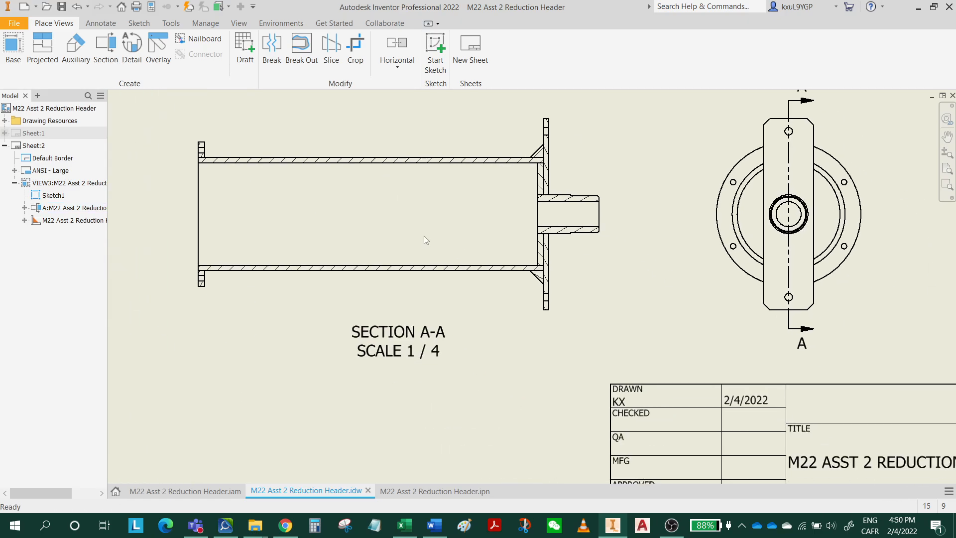
pyautogui.click(62, 8)
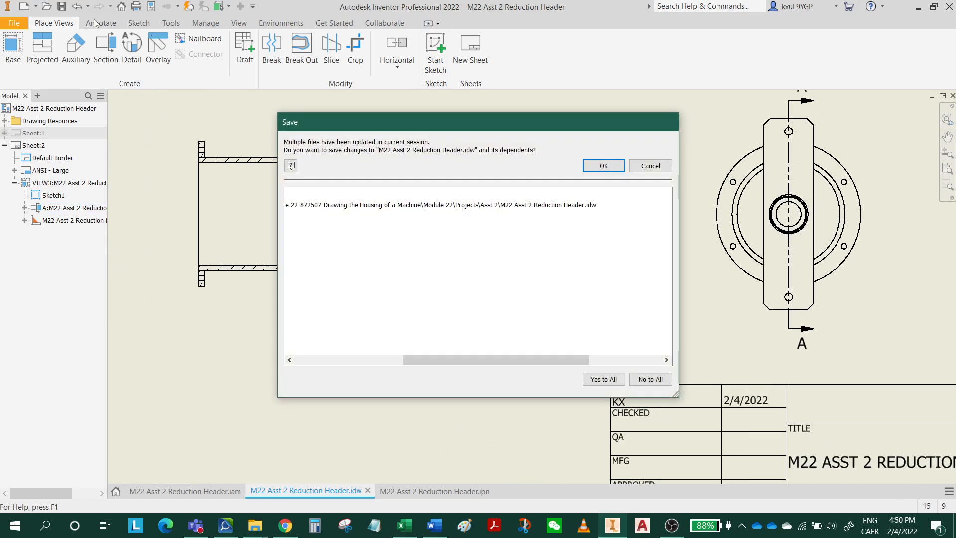
pyautogui.click(611, 167)
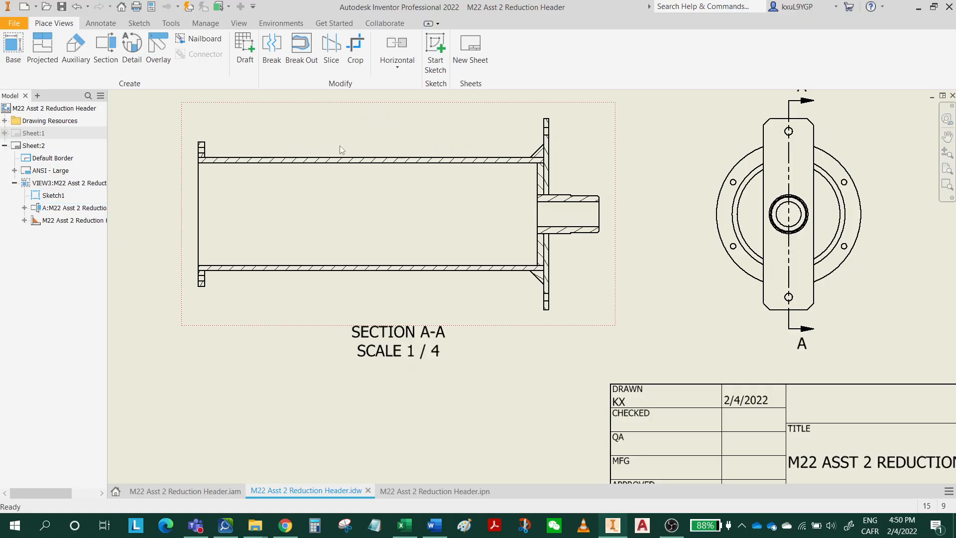
# Break section A-A across the middle of the pipe using the structural style, a 6 mm gap and one symbol, and shorten the broken view further.
pyautogui.moveTo(420, 237); pyautogui.dragTo(439, 305, button='middle')
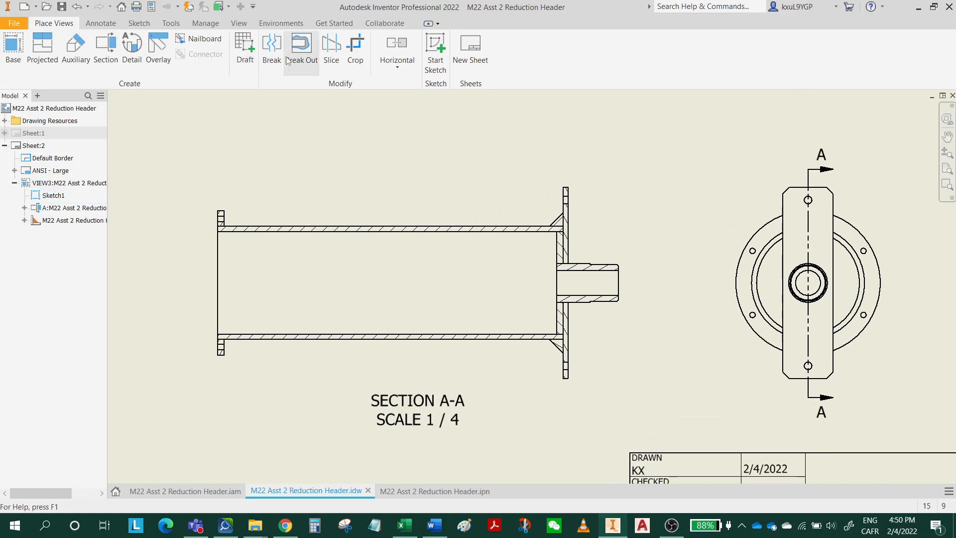
pyautogui.click(272, 49)
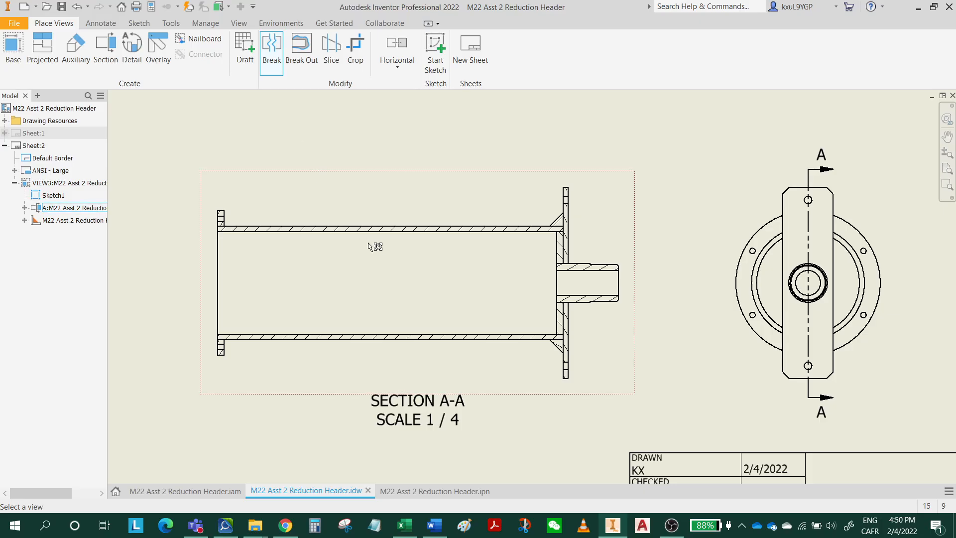
pyautogui.click(369, 208)
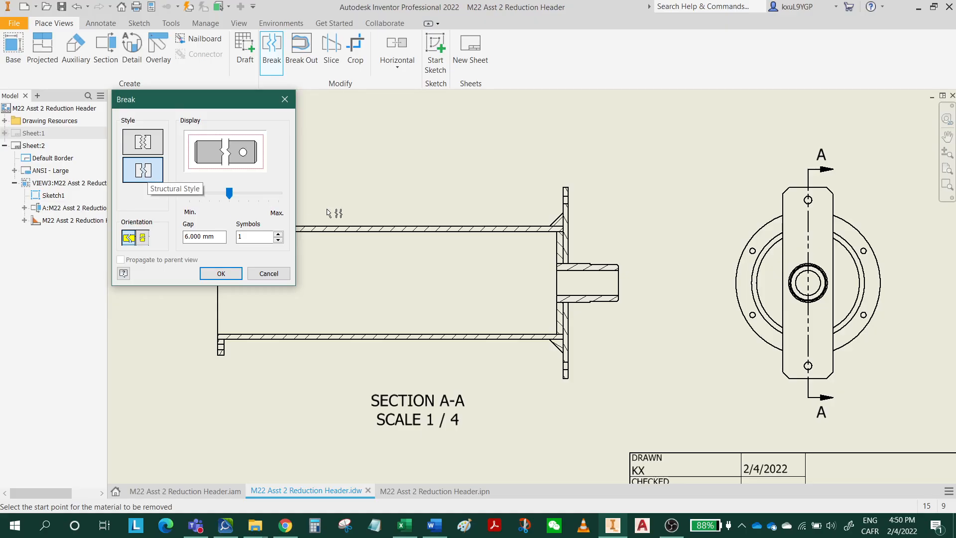
pyautogui.moveTo(384, 213); pyautogui.dragTo(424, 154, button='middle')
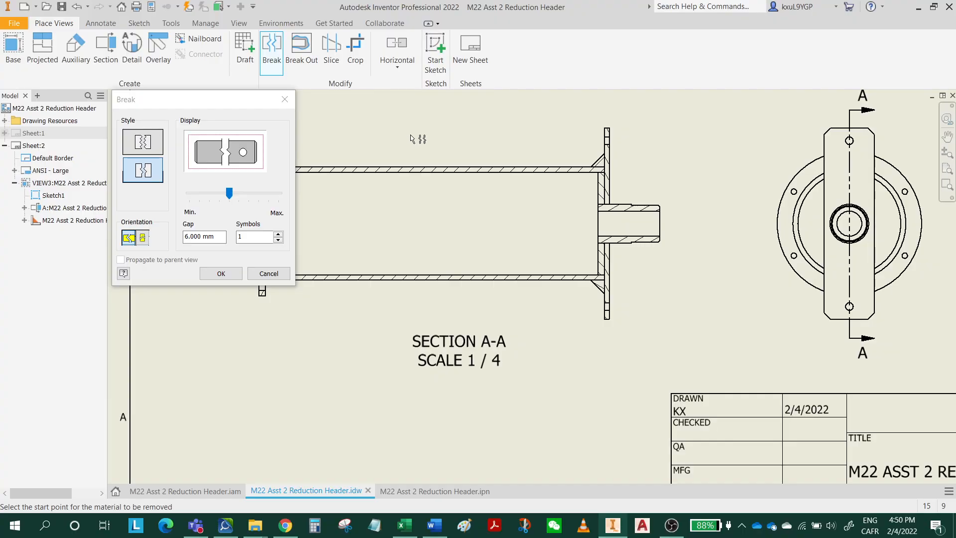
pyautogui.click(408, 127)
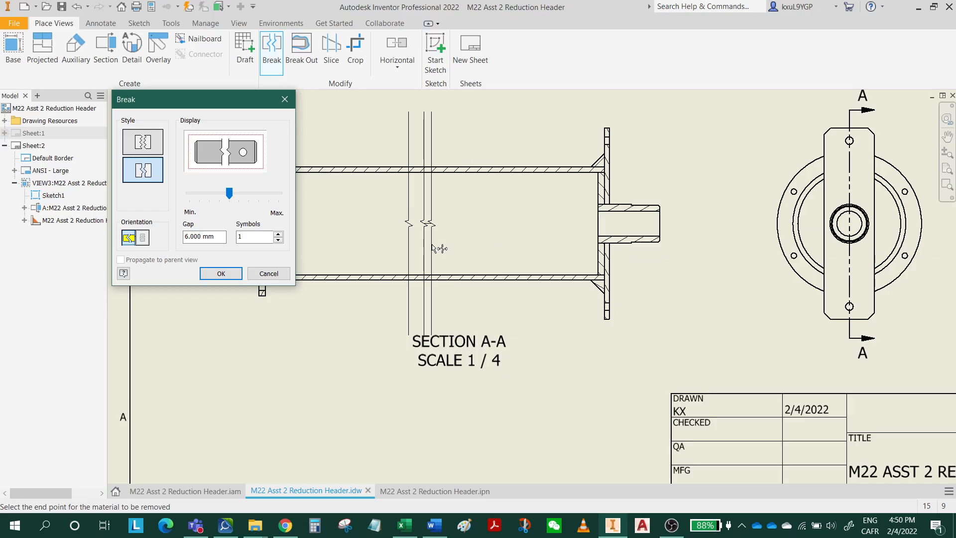
pyautogui.moveTo(491, 248); pyautogui.dragTo(589, 268, button='middle')
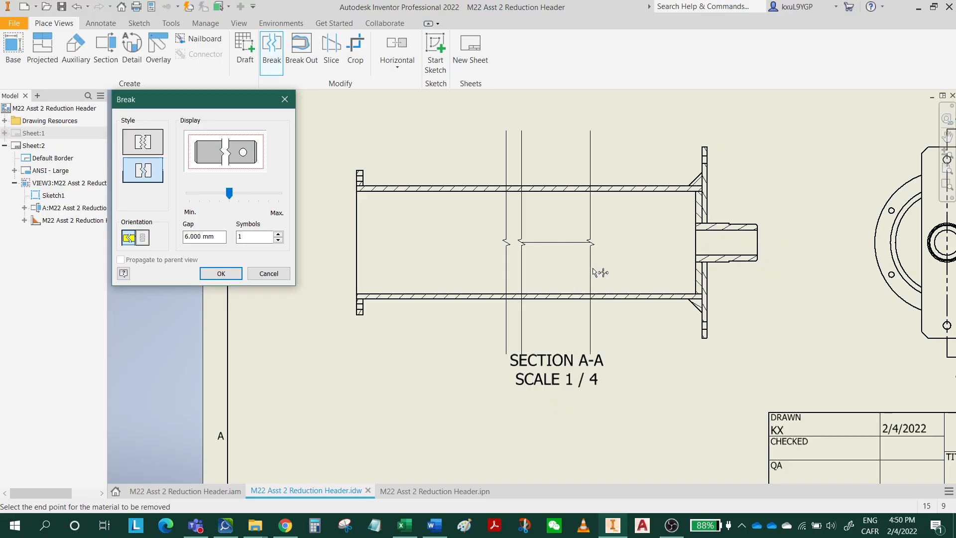
pyautogui.click(625, 273)
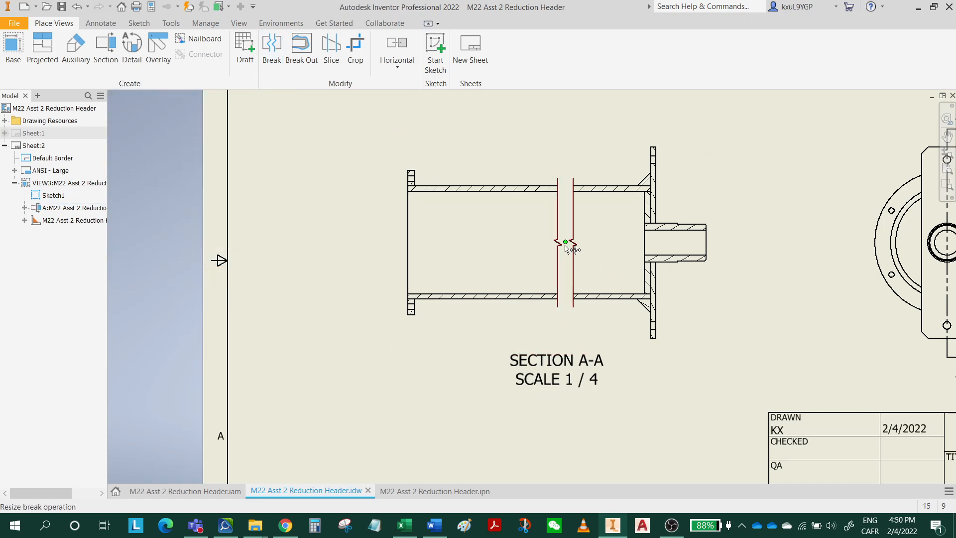
pyautogui.moveTo(565, 244); pyautogui.dragTo(519, 244)
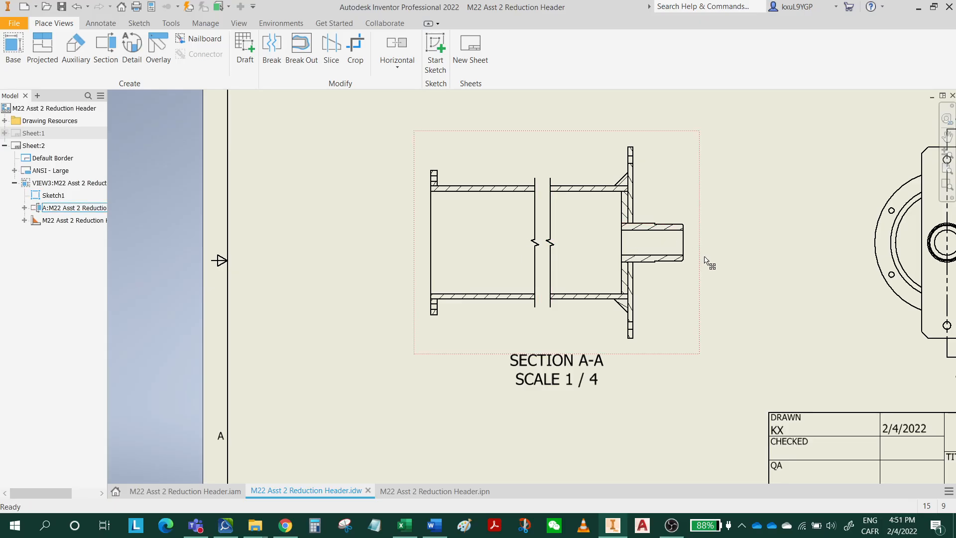
# Save the drawing with the broken section view.
pyautogui.moveTo(706, 261); pyautogui.dragTo(595, 303, button='middle')
pyautogui.scroll(-2, 623, 305)
pyautogui.scroll(2, 576, 288)
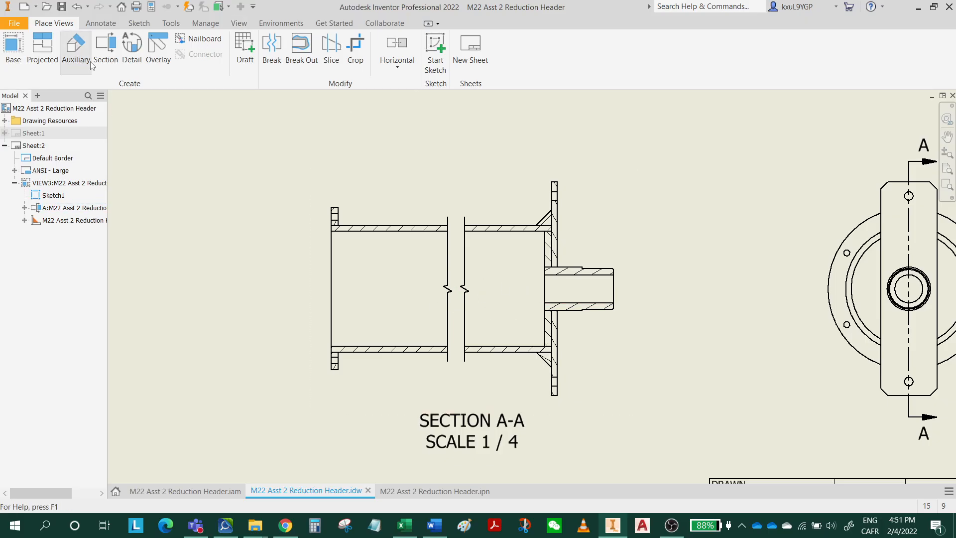
pyautogui.click(62, 7)
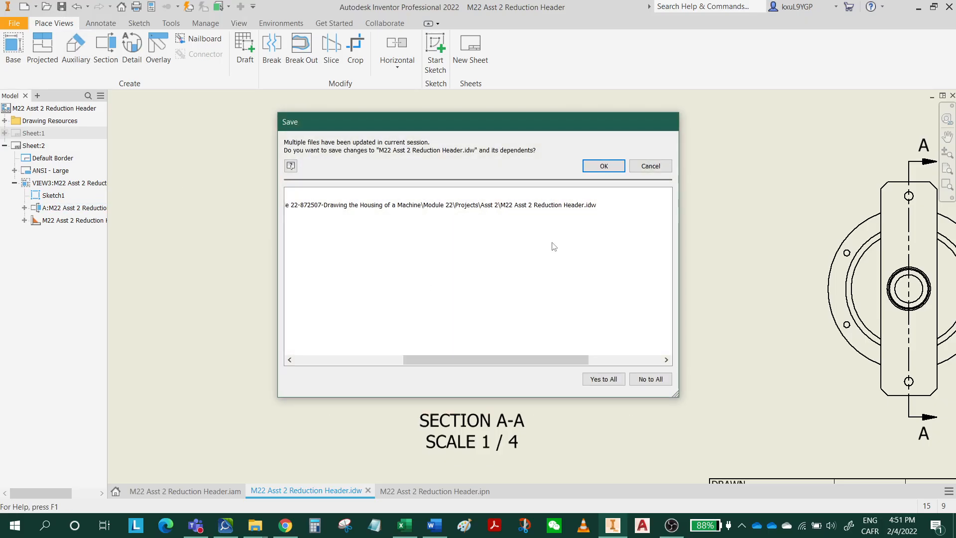
pyautogui.click(599, 169)
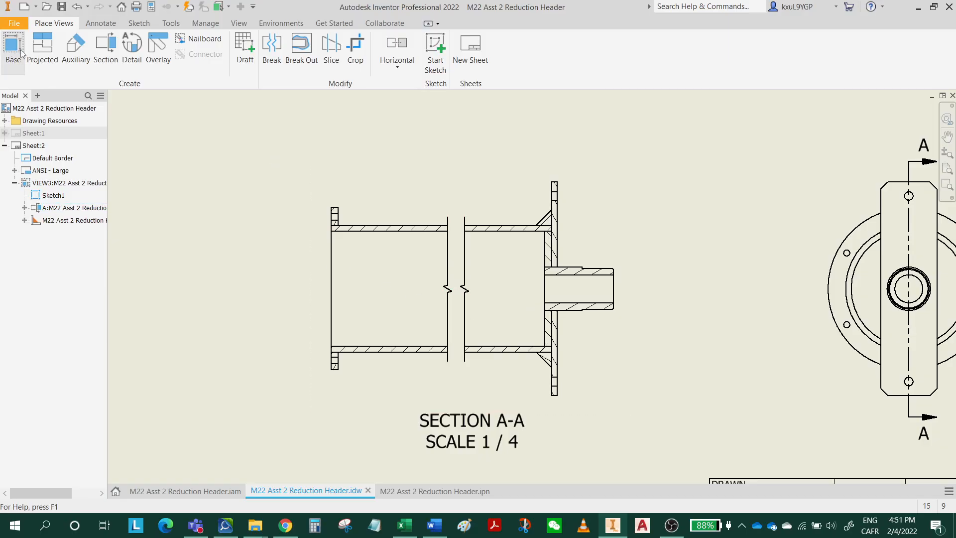
pyautogui.click(102, 24)
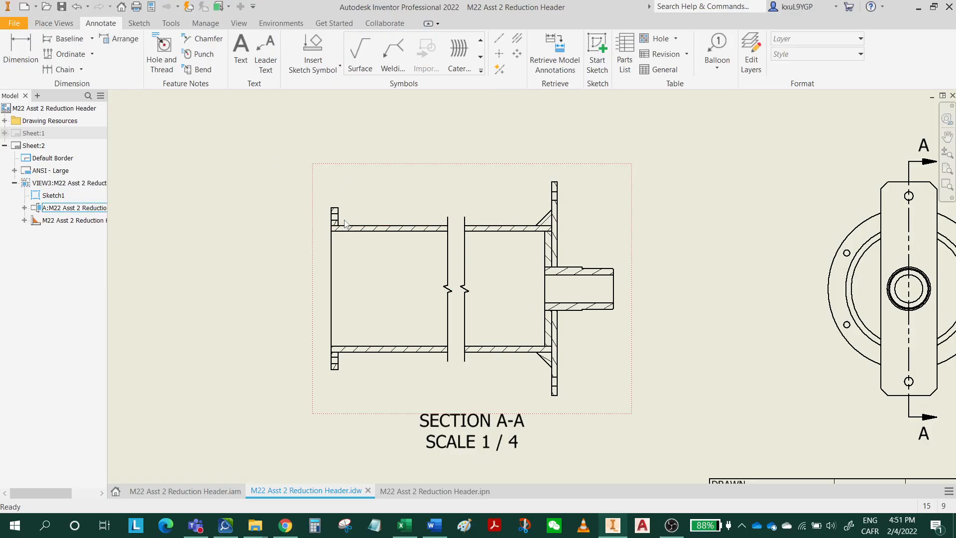
pyautogui.scroll(5, 338, 214)
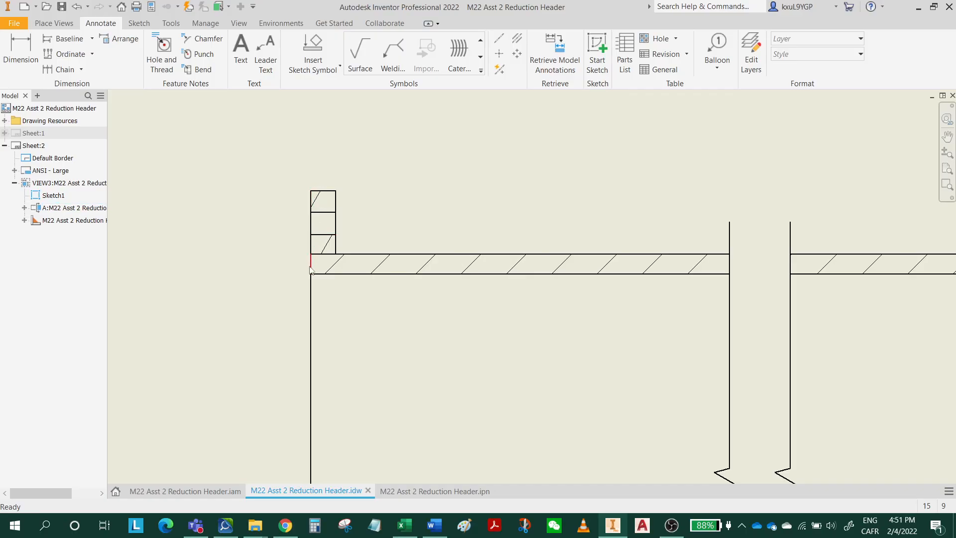
pyautogui.click(321, 197)
pyautogui.scroll(-5, 330, 370)
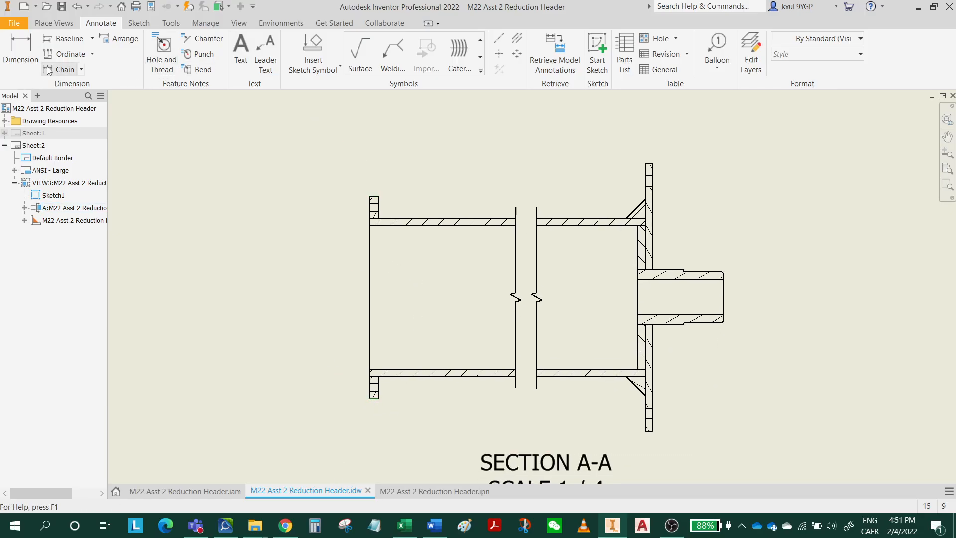
pyautogui.click(21, 52)
pyautogui.scroll(5, 372, 224)
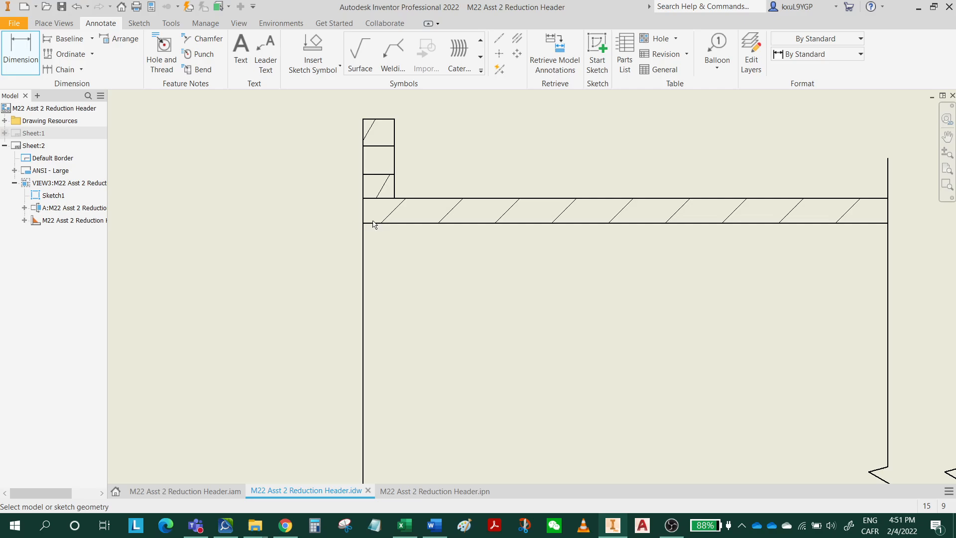
pyautogui.click(381, 122)
pyautogui.scroll(-5, 434, 300)
pyautogui.moveTo(434, 300); pyautogui.dragTo(471, 177, button='middle')
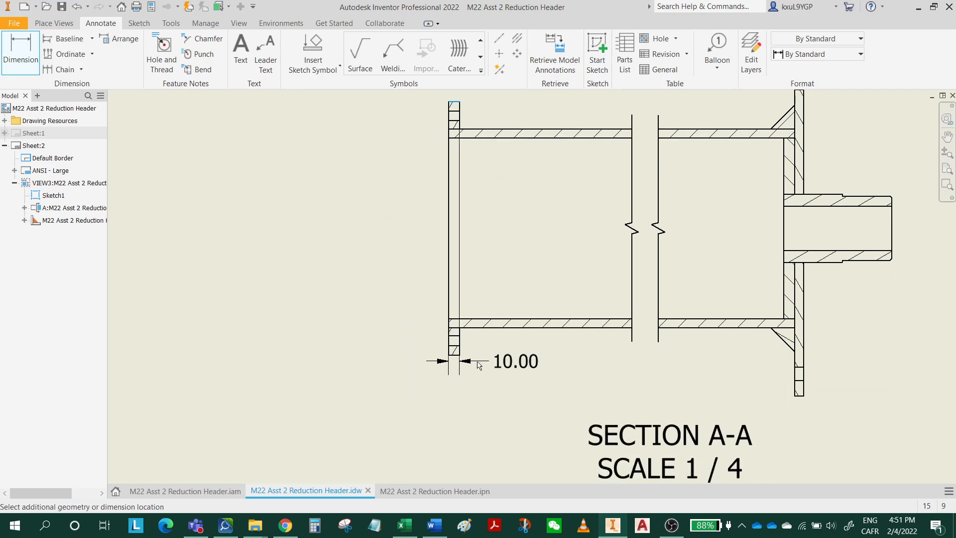
pyautogui.scroll(5, 477, 360)
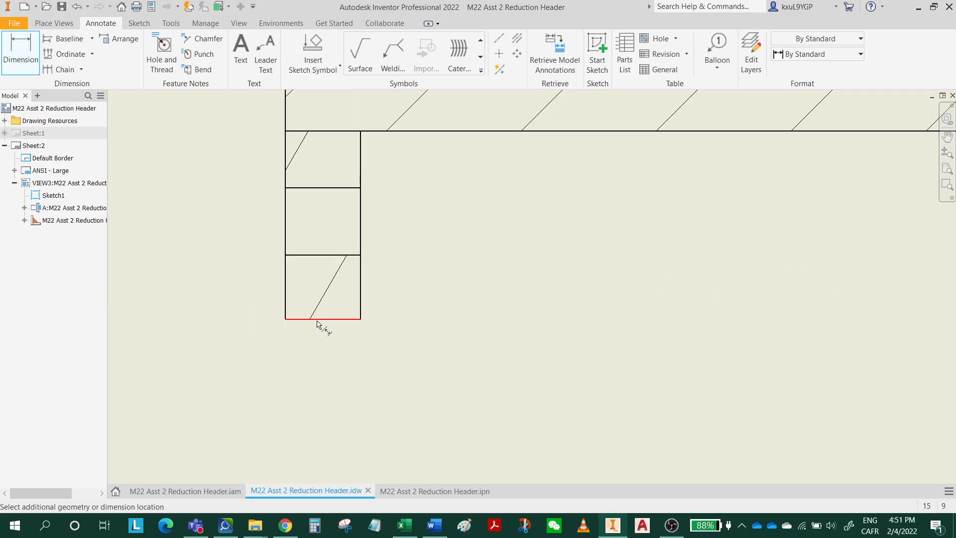
pyautogui.press('Escape')
pyautogui.scroll(-4, 367, 338)
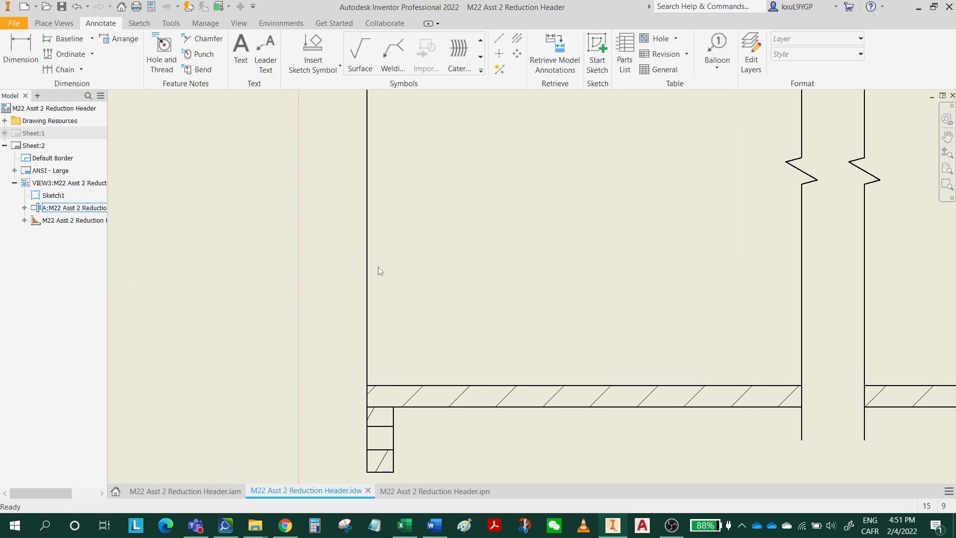
pyautogui.moveTo(381, 251); pyautogui.dragTo(384, 408, button='middle')
pyautogui.scroll(-4, 370, 367)
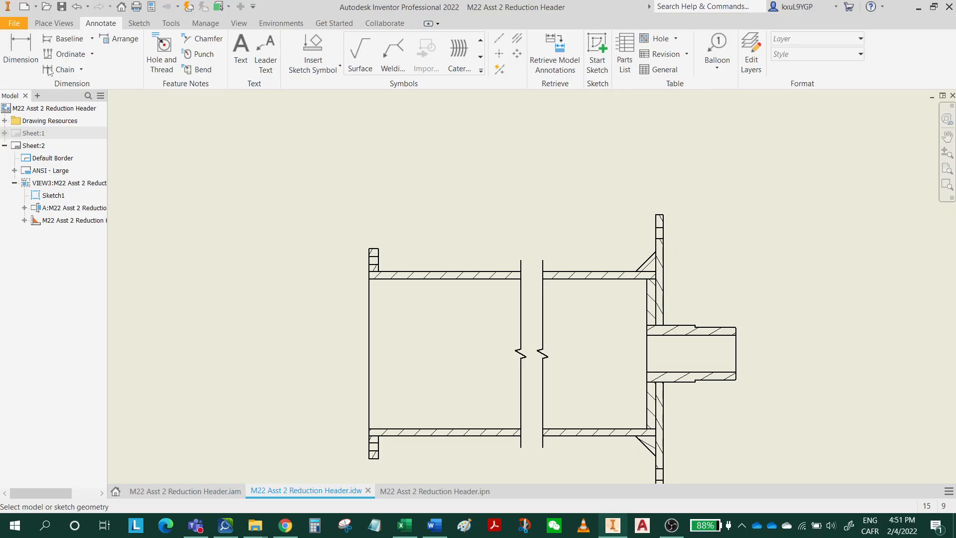
pyautogui.scroll(5, 307, 243)
pyautogui.press('d')
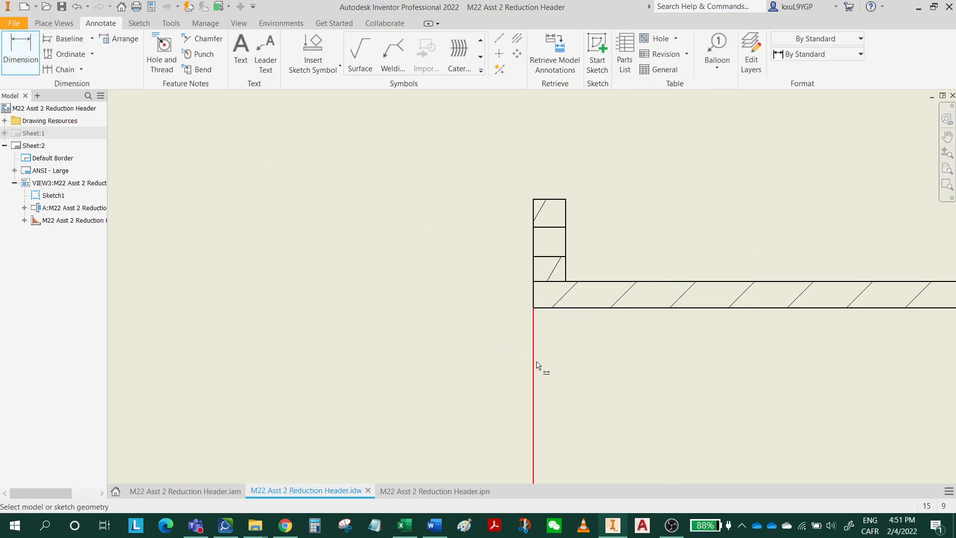
pyautogui.click(533, 355)
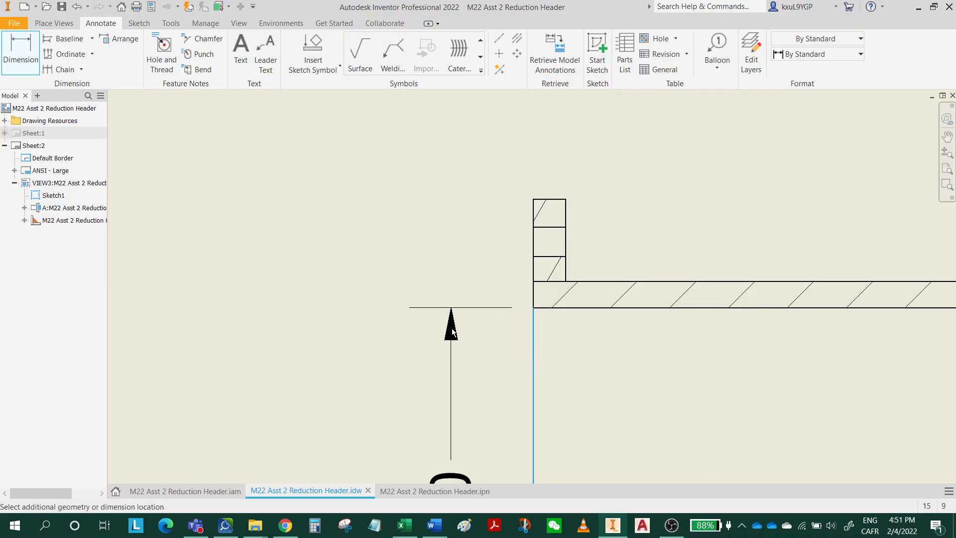
pyautogui.moveTo(452, 320); pyautogui.dragTo(432, 159, button='middle')
pyautogui.click(429, 188)
# Dimension the outside diameter of the flange at the pipe's open end in section A-A, placing the dimension left of the view.
pyautogui.click(23, 58)
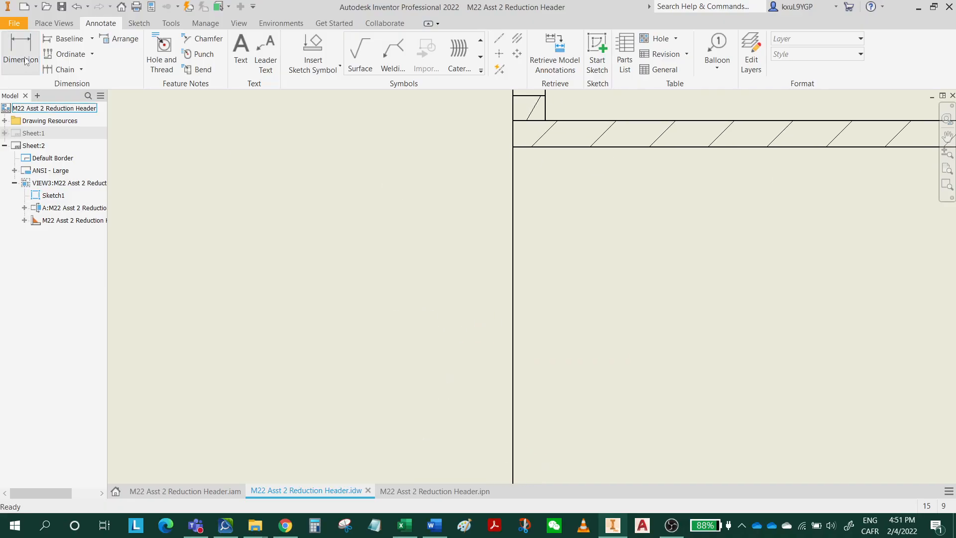
pyautogui.moveTo(500, 151); pyautogui.dragTo(466, 332, button='middle')
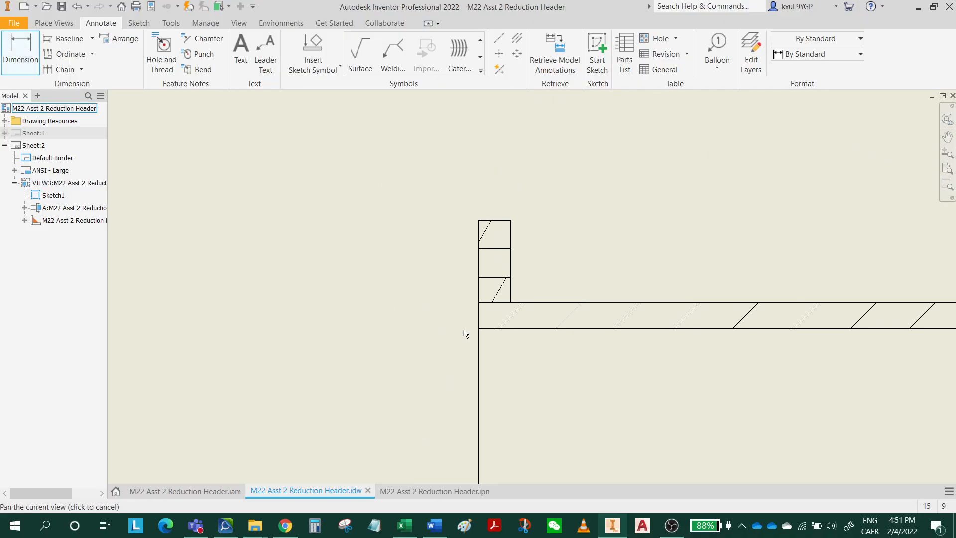
pyautogui.click(491, 224)
pyautogui.scroll(5, 498, 239)
pyautogui.scroll(-5, 530, 324)
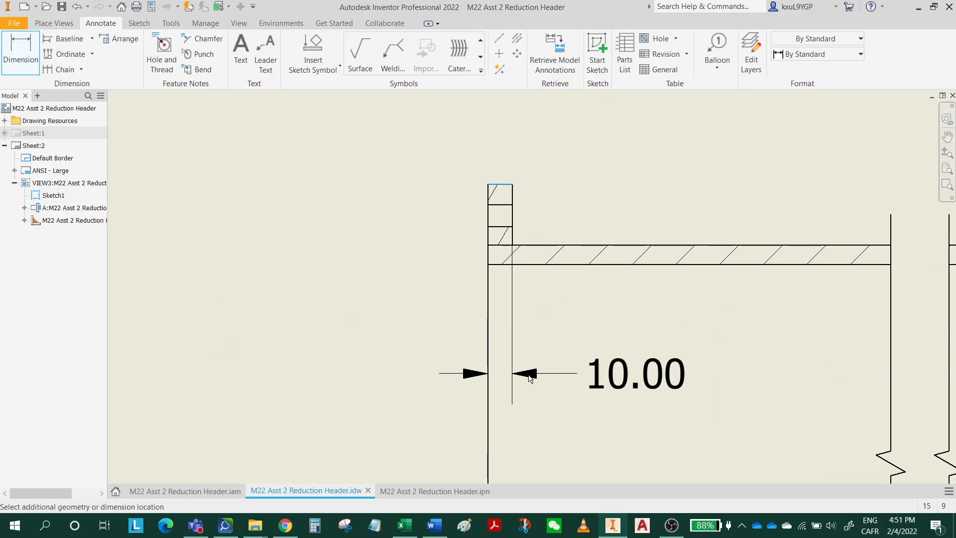
pyautogui.scroll(-4, 529, 374)
pyautogui.moveTo(529, 373); pyautogui.dragTo(539, 220, button='middle')
pyautogui.scroll(4, 547, 372)
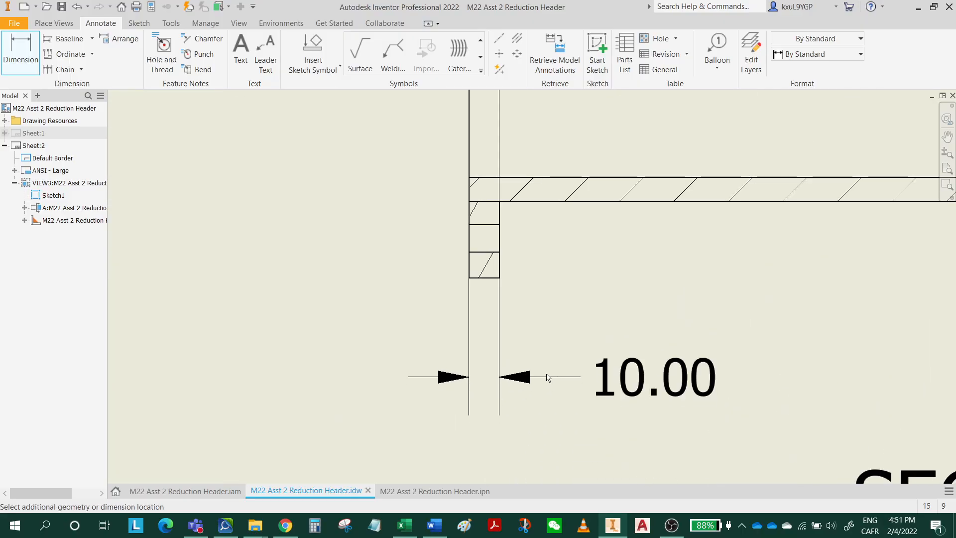
pyautogui.click(478, 278)
pyautogui.scroll(-2, 376, 256)
pyautogui.moveTo(377, 256); pyautogui.dragTo(371, 443, button='middle')
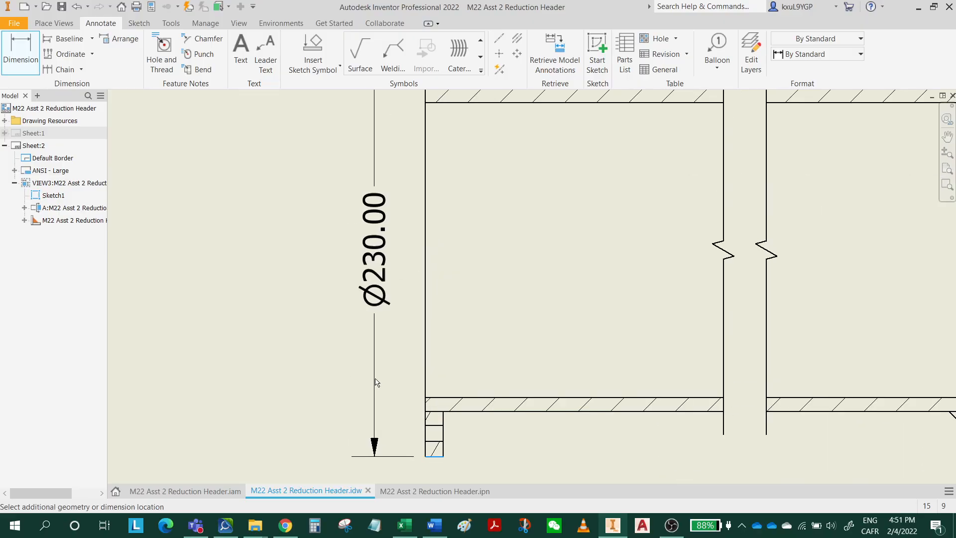
pyautogui.click(359, 382)
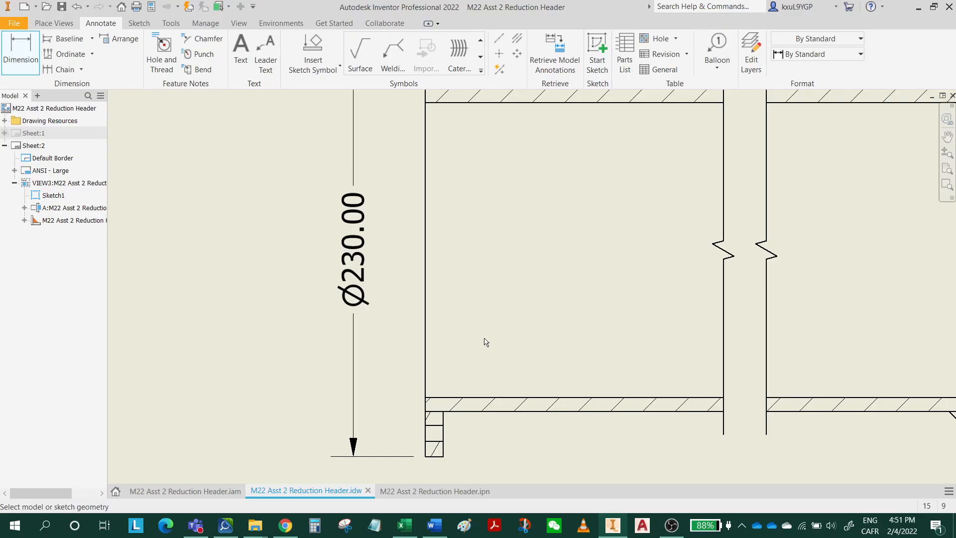
pyautogui.moveTo(486, 342); pyautogui.dragTo(418, 403, button='middle')
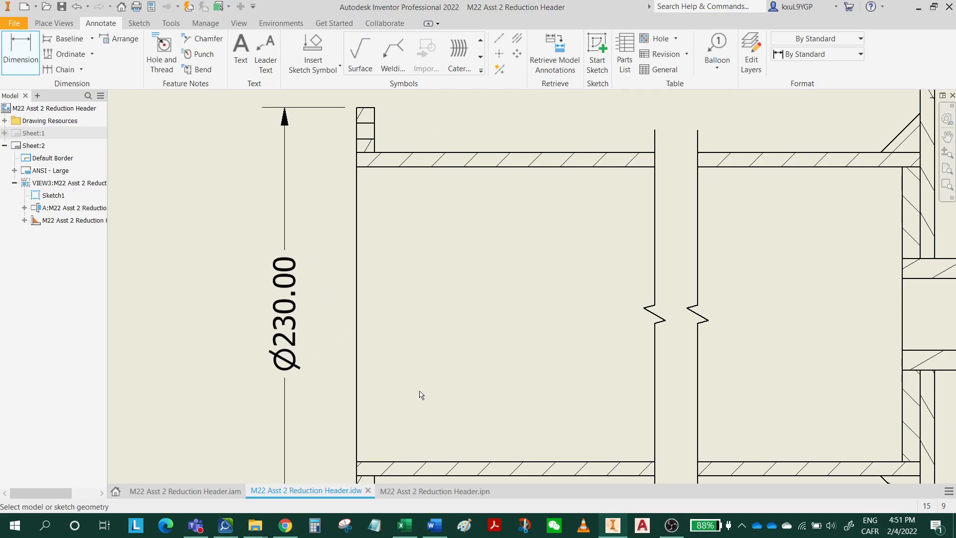
# Dimension the thickness of the flange at the pipe's open end in section A-A, placing the dimension above the flange.
pyautogui.moveTo(462, 390); pyautogui.dragTo(386, 421, button='middle')
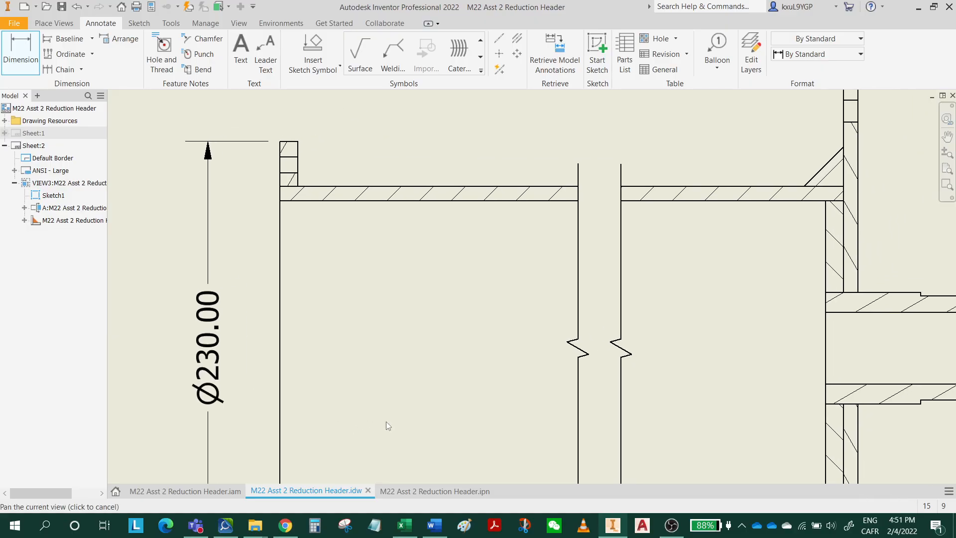
pyautogui.moveTo(322, 246); pyautogui.dragTo(320, 400, button='middle')
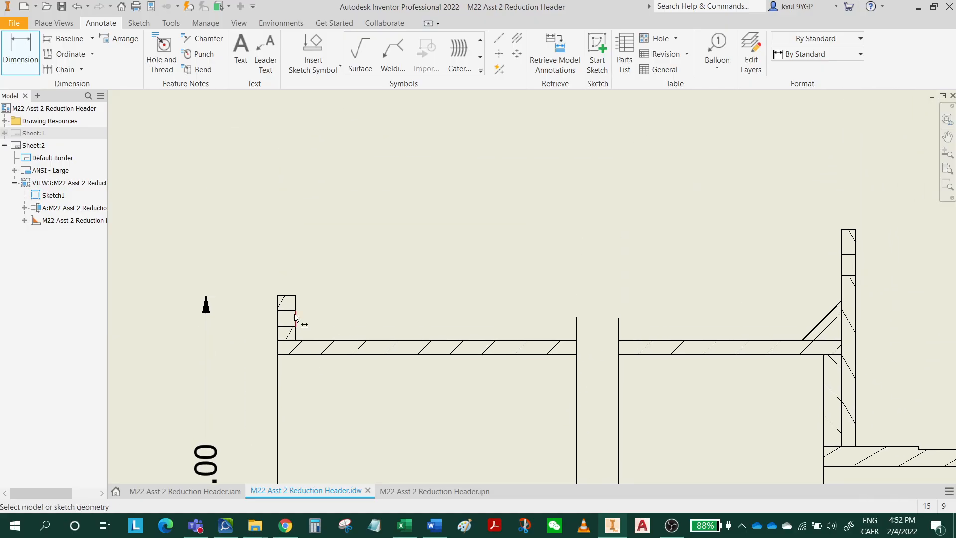
pyautogui.scroll(3, 292, 290)
pyautogui.click(295, 303)
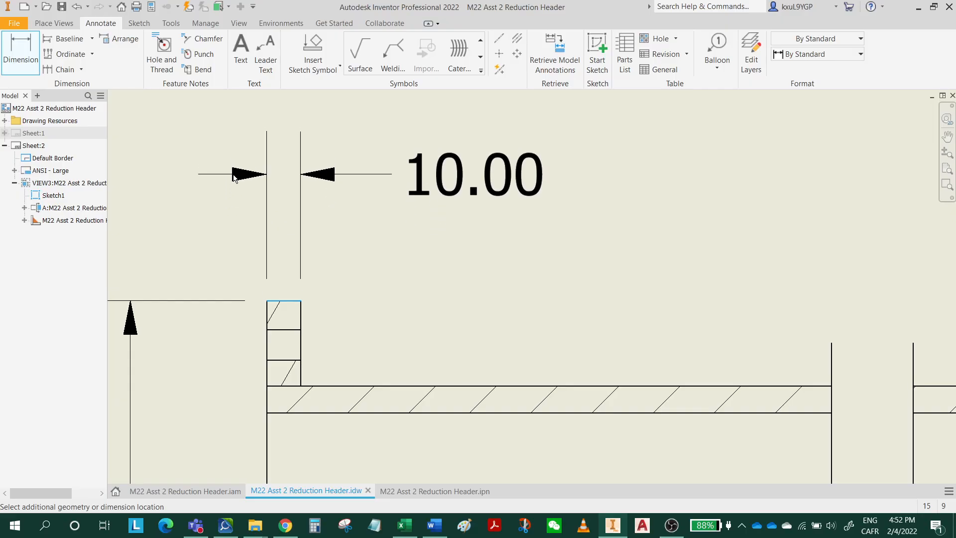
pyautogui.click(241, 167)
pyautogui.scroll(-3, 505, 323)
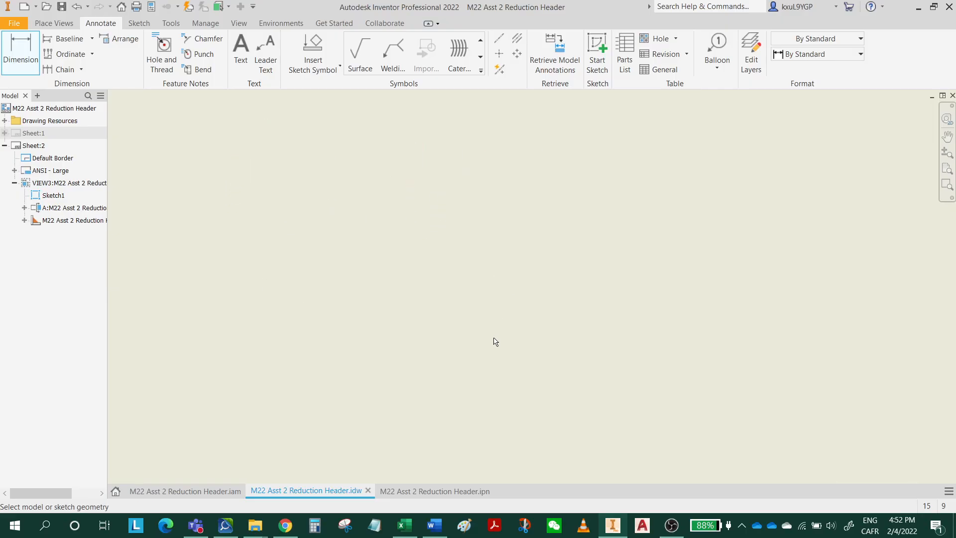
pyautogui.moveTo(495, 357)
pyautogui.mouseDown(button='middle')
pyautogui.moveTo(365, 335)
pyautogui.moveTo(327, 348)
pyautogui.mouseUp(button='middle')
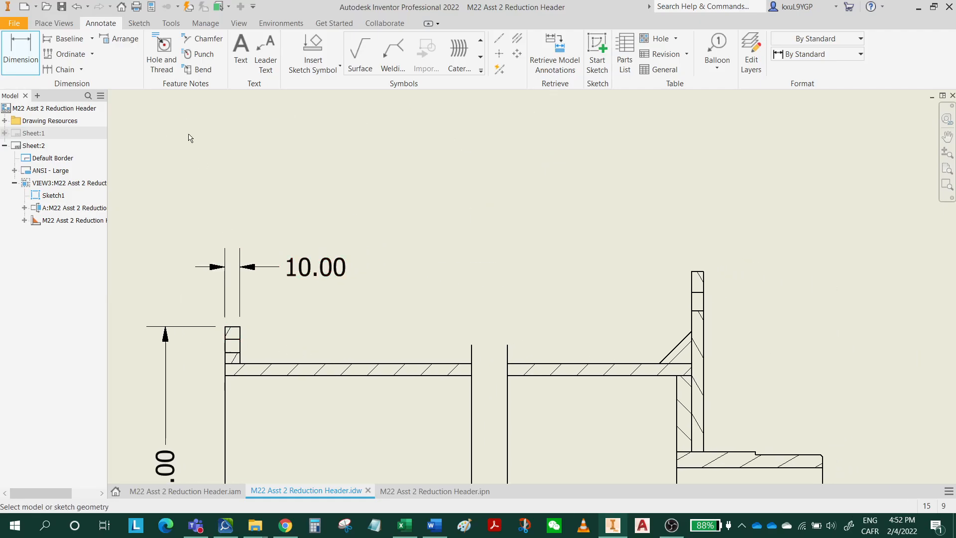
pyautogui.click(228, 329)
pyautogui.press('Escape')
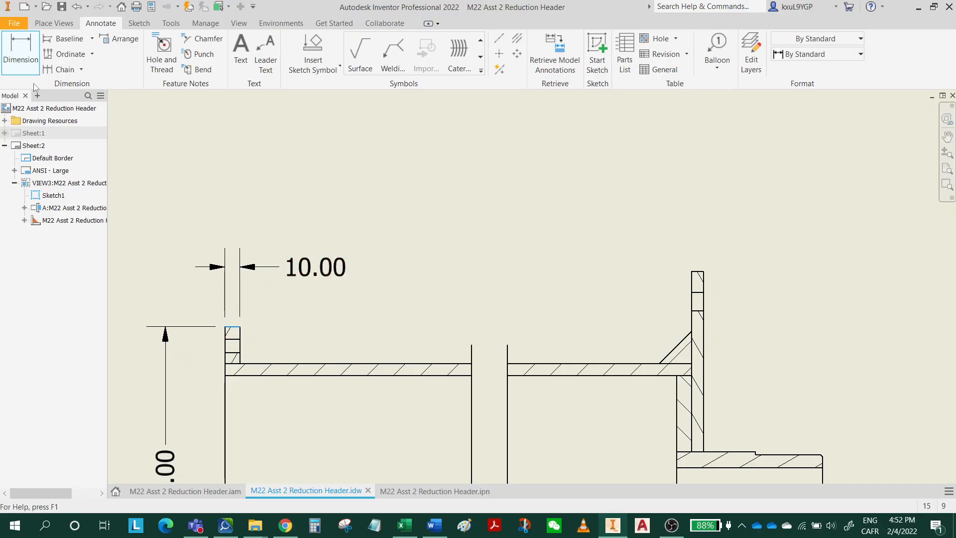
pyautogui.scroll(2, 225, 340)
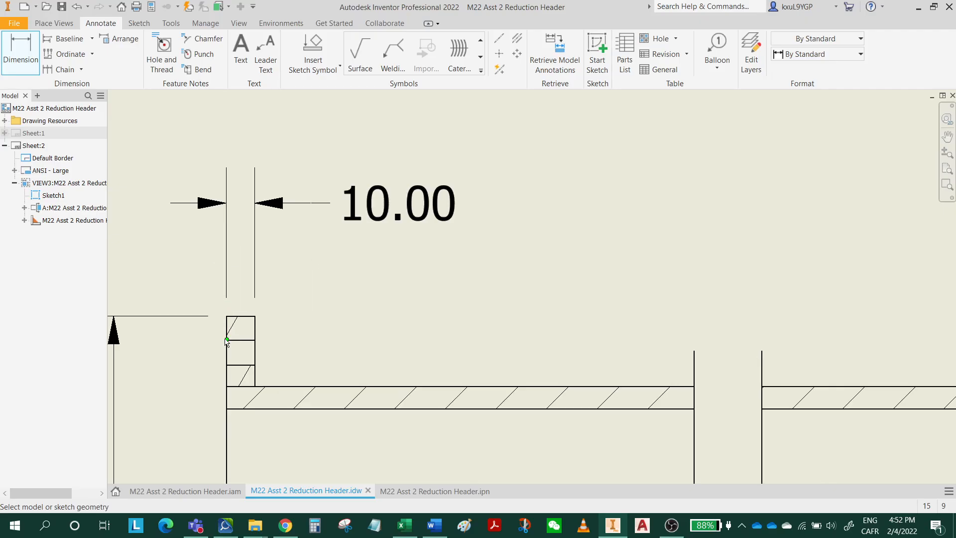
pyautogui.scroll(4, 223, 329)
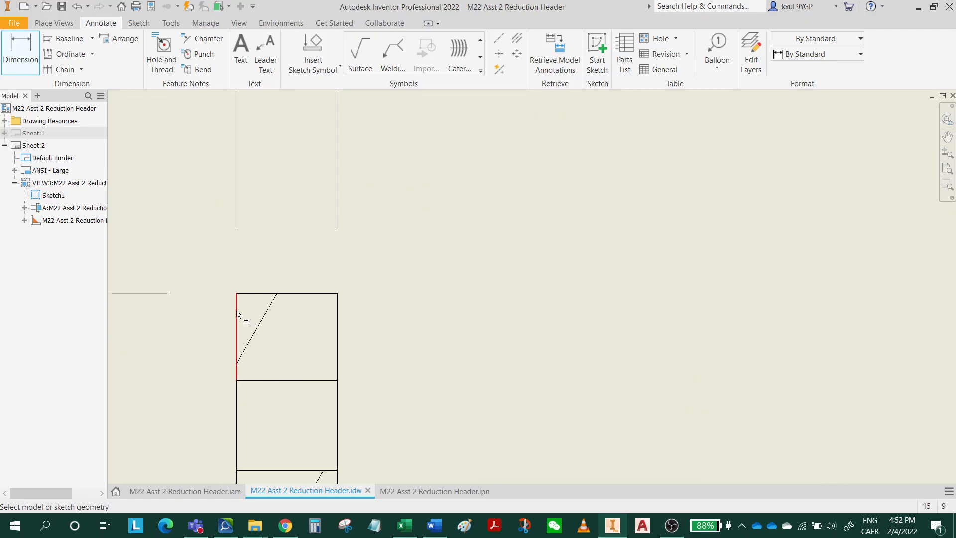
pyautogui.click(237, 314)
pyautogui.scroll(-8, 373, 343)
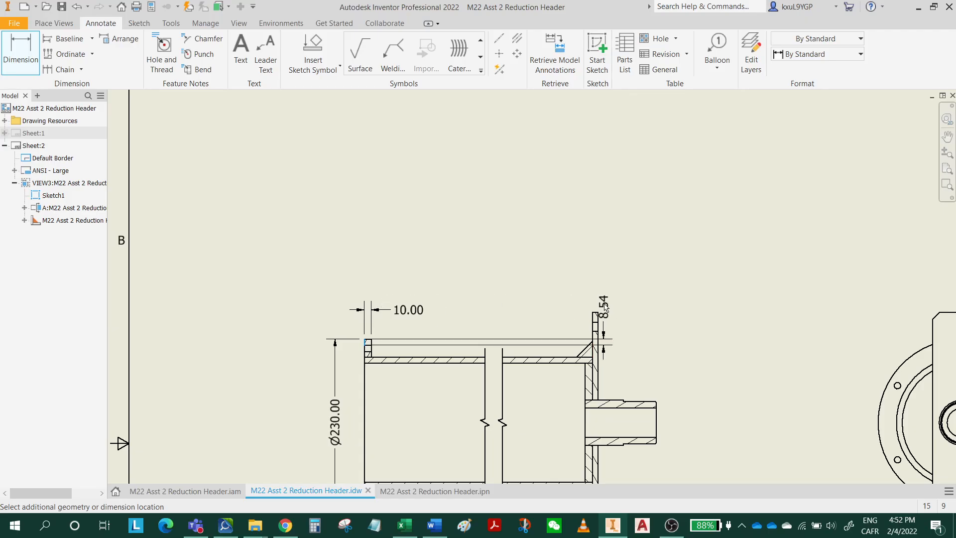
pyautogui.scroll(8, 605, 307)
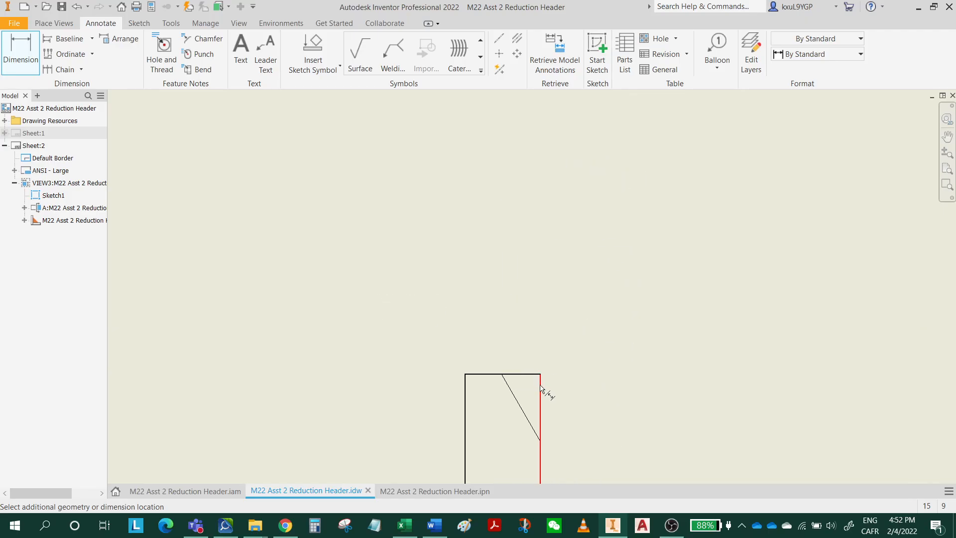
pyautogui.scroll(-8, 353, 192)
pyautogui.moveTo(330, 239); pyautogui.dragTo(553, 267, button='middle')
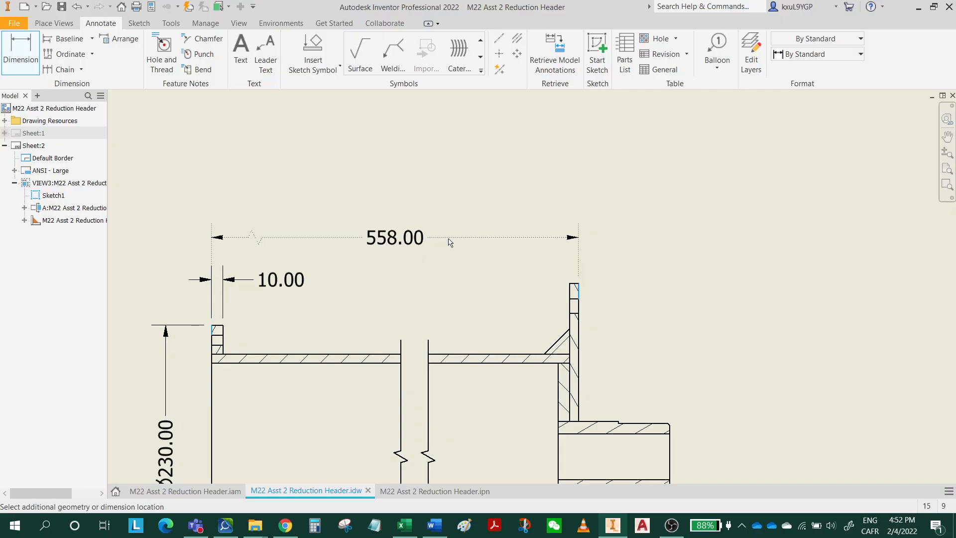
pyautogui.press('Escape')
# Dimension the length from the open-end flange's outer face to the end plate's pipe-side face, placing it above the flange thickness dimension.
pyautogui.click(23, 57)
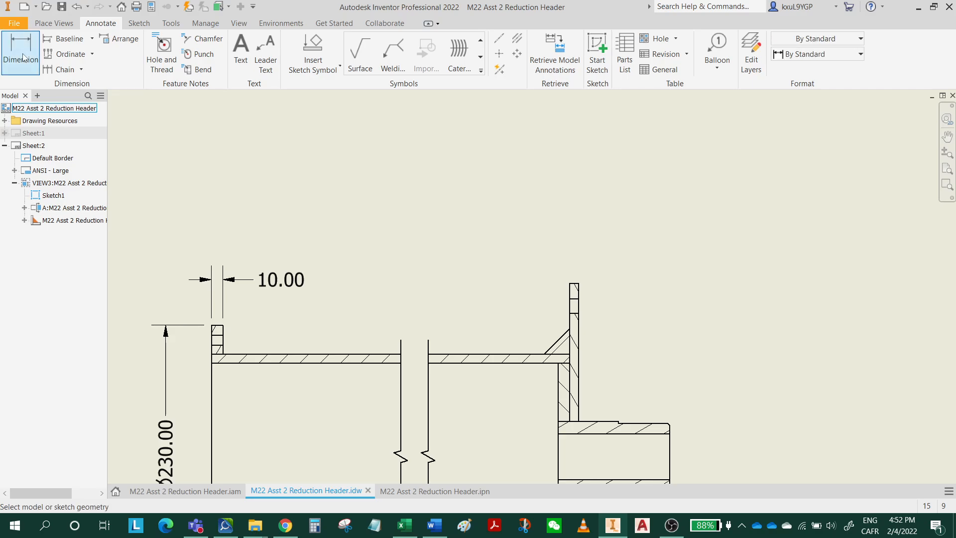
pyautogui.scroll(-5, 211, 331)
pyautogui.click(216, 326)
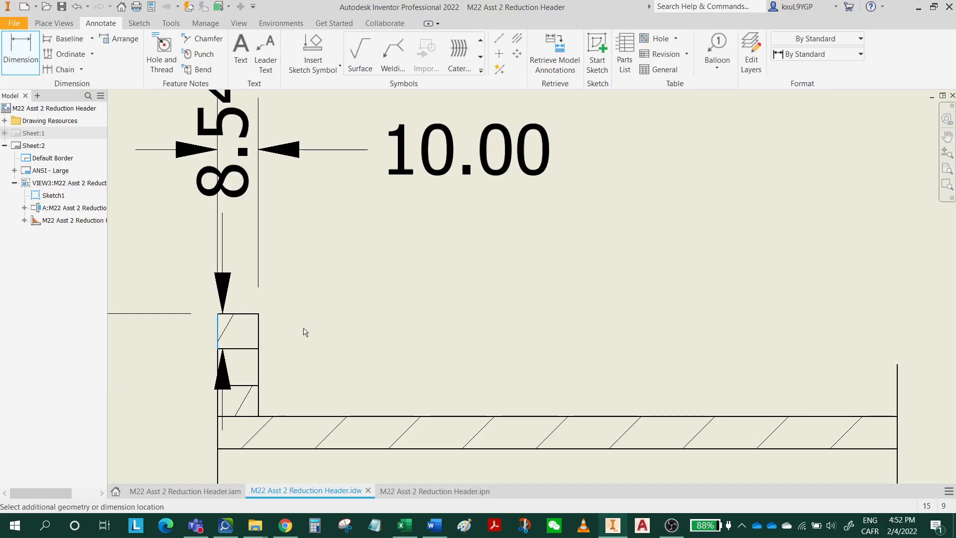
pyautogui.scroll(6, 306, 348)
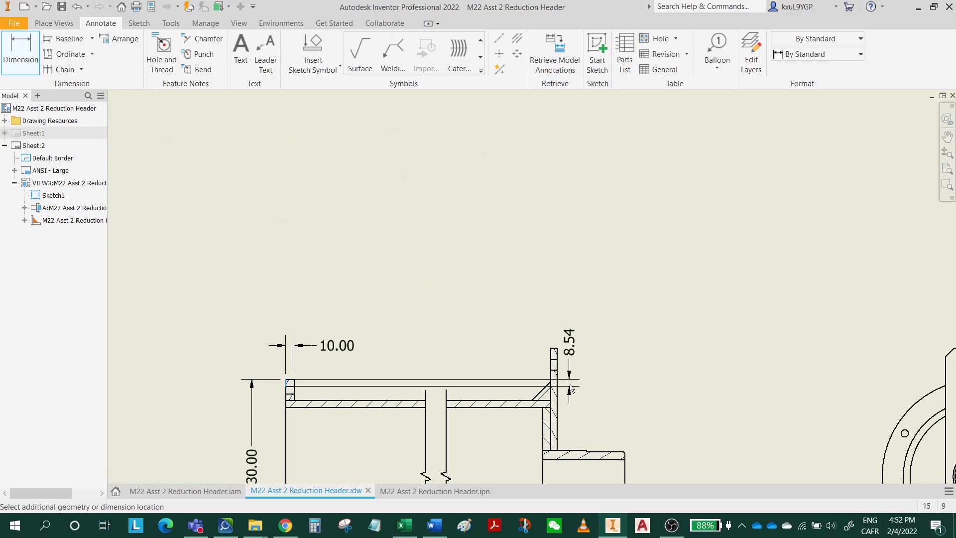
pyautogui.scroll(-2, 526, 362)
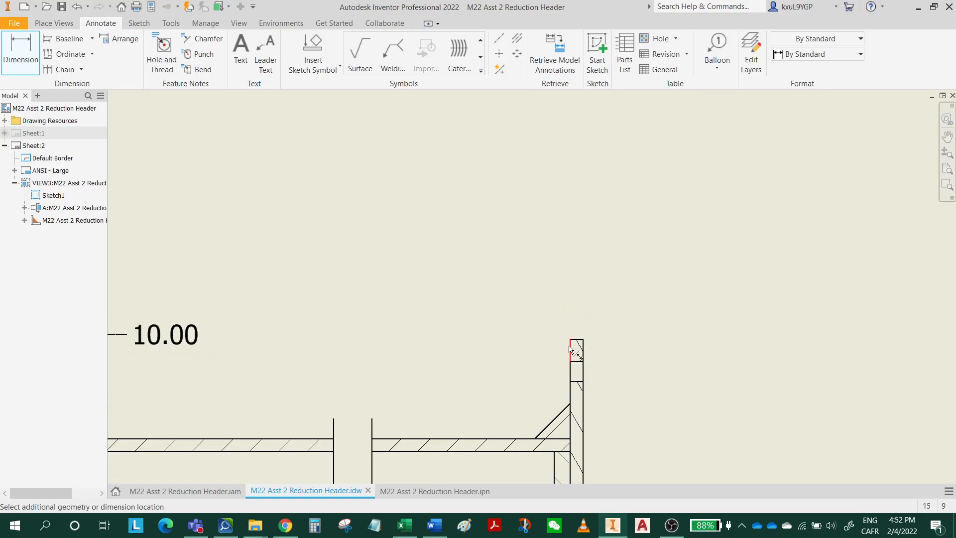
pyautogui.click(570, 345)
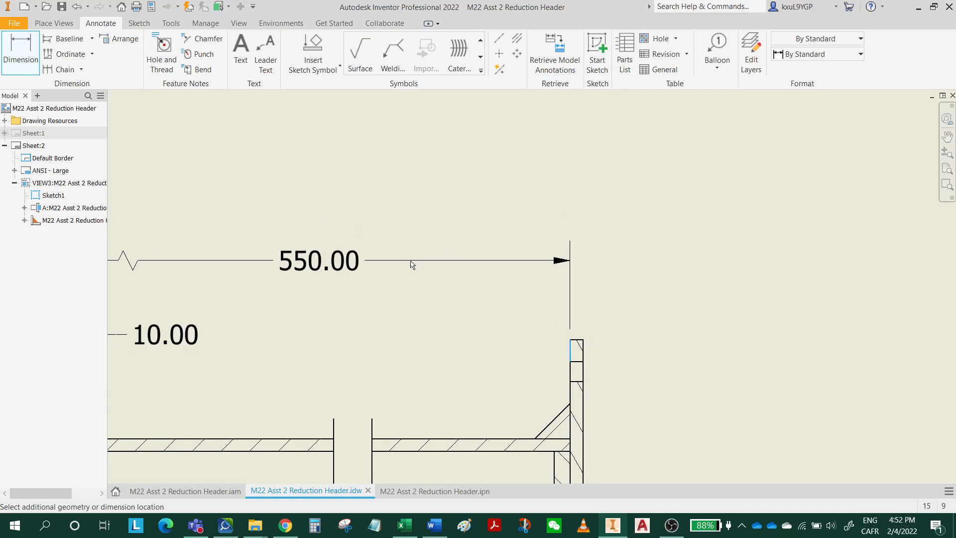
pyautogui.scroll(3, 418, 267)
pyautogui.click(410, 270)
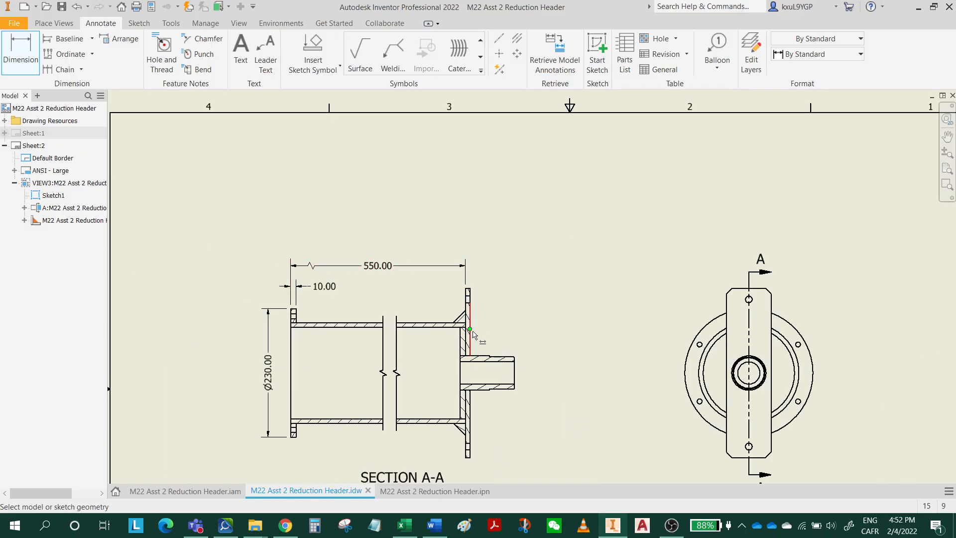
# Dimension the horizontal leg of the upper gusset from its tip on the pipe to the end plate, placing the text left of the gusset.
pyautogui.scroll(-4, 473, 331)
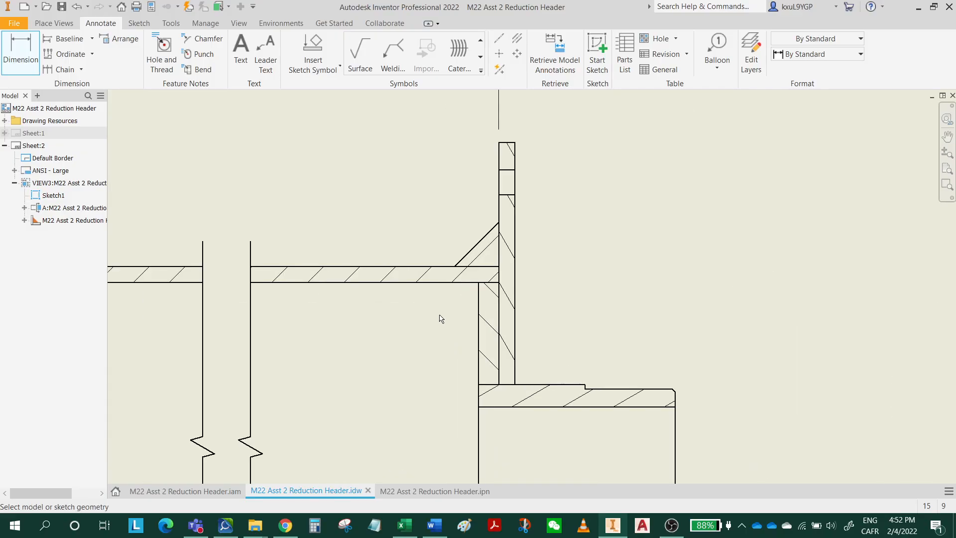
pyautogui.click(454, 252)
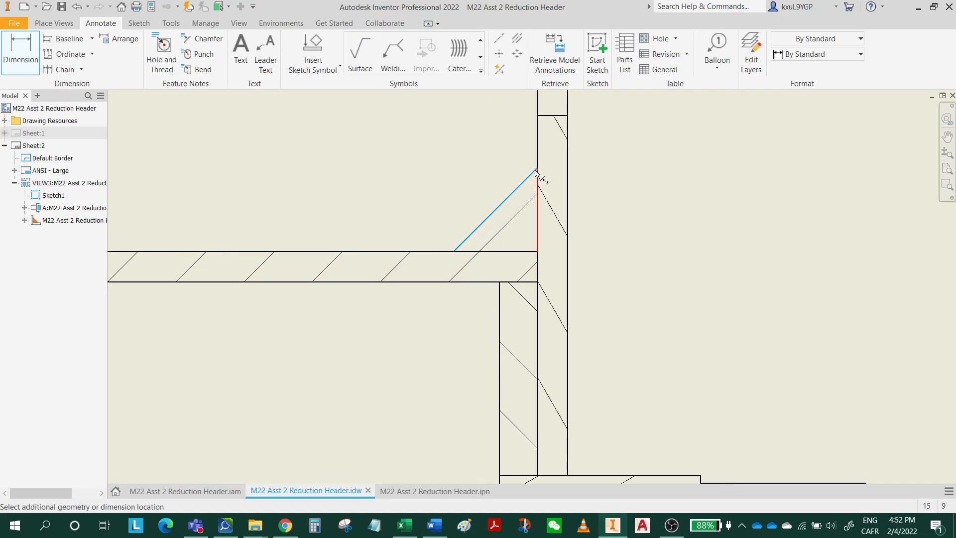
pyautogui.click(537, 133)
pyautogui.moveTo(383, 167); pyautogui.dragTo(372, 365, button='middle')
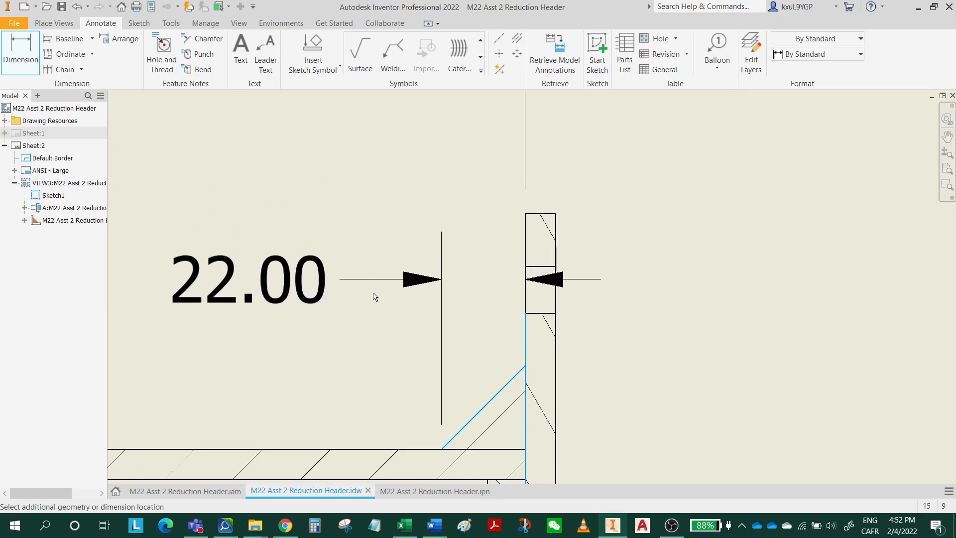
pyautogui.click(375, 336)
# Dimension the end plate's thickness across its upper edge, placing the dimension in line with the overall length dimension.
pyautogui.scroll(-3, 563, 311)
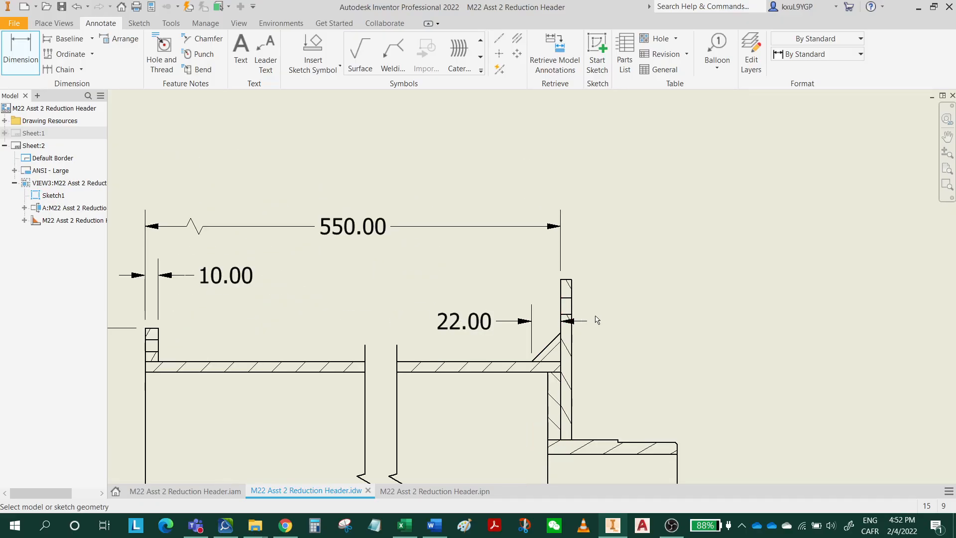
pyautogui.moveTo(596, 320); pyautogui.dragTo(409, 355, button='middle')
pyautogui.scroll(2, 383, 307)
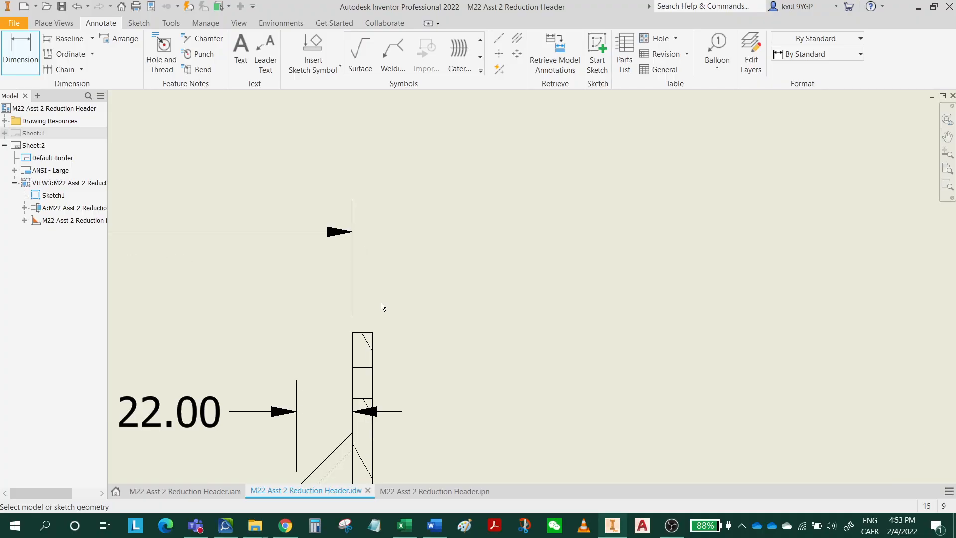
pyautogui.scroll(4, 376, 337)
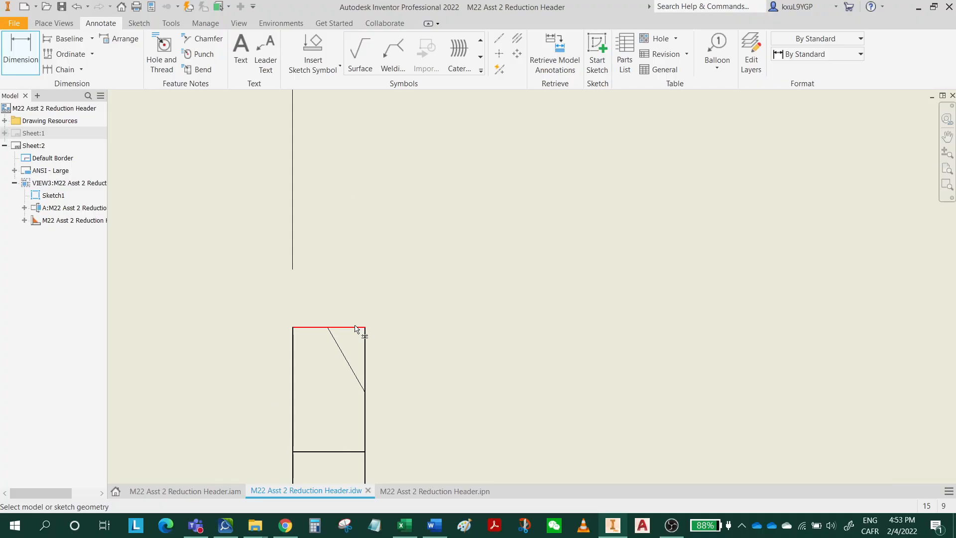
pyautogui.click(356, 329)
pyautogui.scroll(-5, 427, 207)
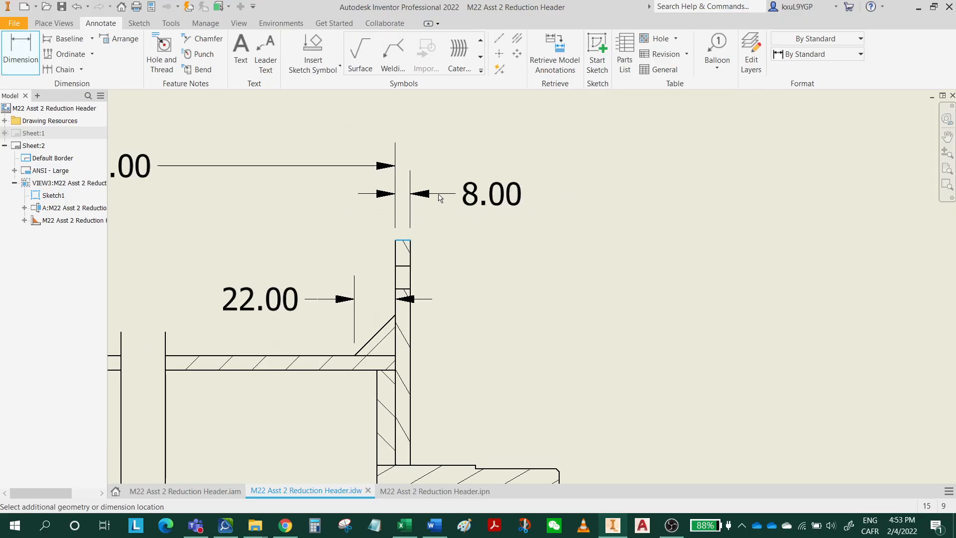
pyautogui.click(447, 165)
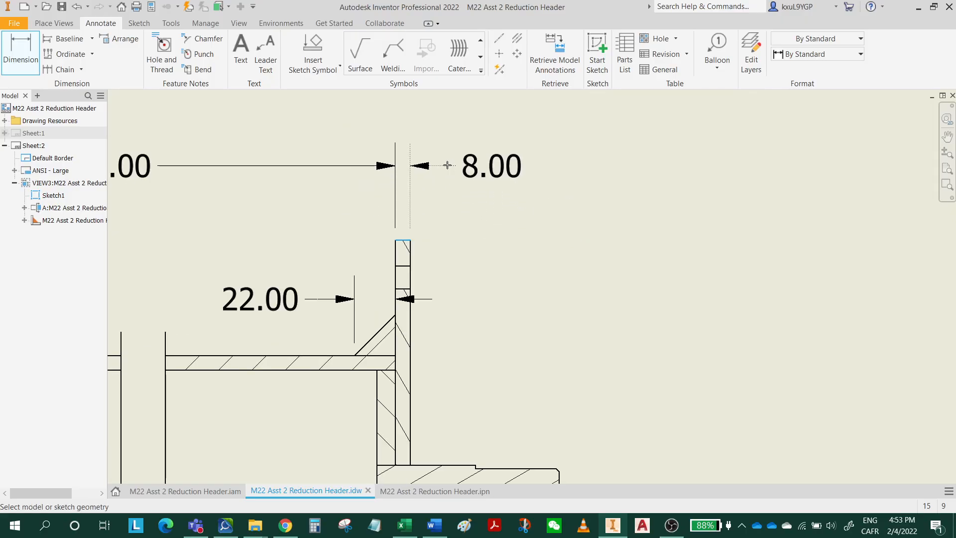
# Dimension the pipe's wall thickness on the lower wall in section A-A and move its text below the pipe.
pyautogui.moveTo(509, 264)
pyautogui.mouseDown(button='middle')
pyautogui.moveTo(544, 325)
pyautogui.moveTo(519, 345)
pyautogui.moveTo(595, 271)
pyautogui.mouseUp(button='middle')
pyautogui.moveTo(327, 322)
pyautogui.mouseDown(button='middle')
pyautogui.moveTo(379, 311)
pyautogui.moveTo(371, 291)
pyautogui.moveTo(484, 212)
pyautogui.mouseUp(button='middle')
pyautogui.moveTo(329, 274); pyautogui.dragTo(433, 370, button='middle')
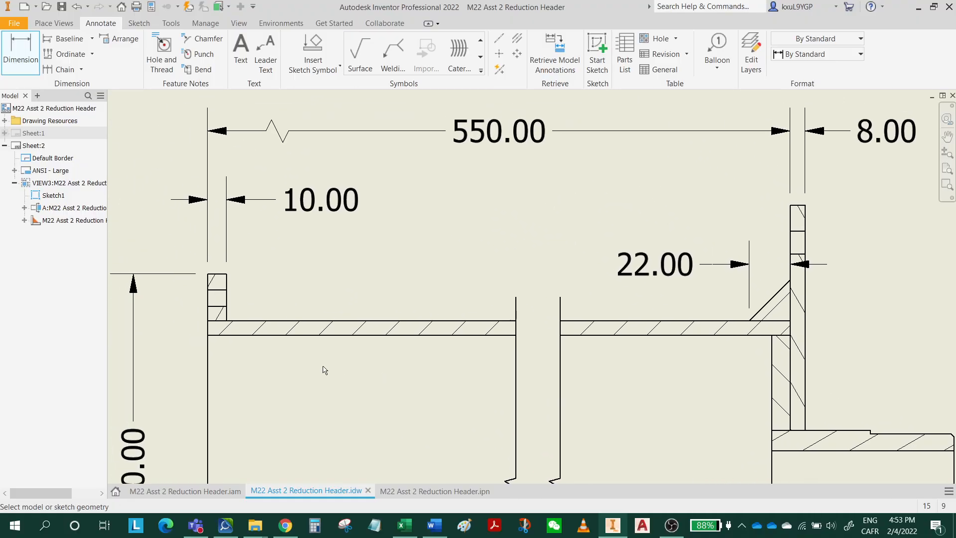
pyautogui.moveTo(401, 441); pyautogui.dragTo(451, 237, button='middle')
pyautogui.scroll(-3, 444, 290)
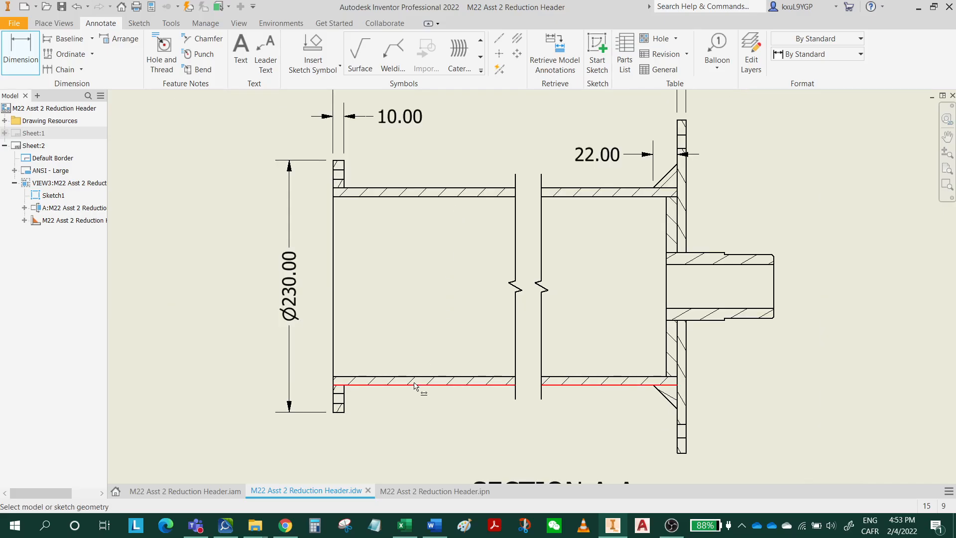
pyautogui.click(390, 377)
pyautogui.click(393, 388)
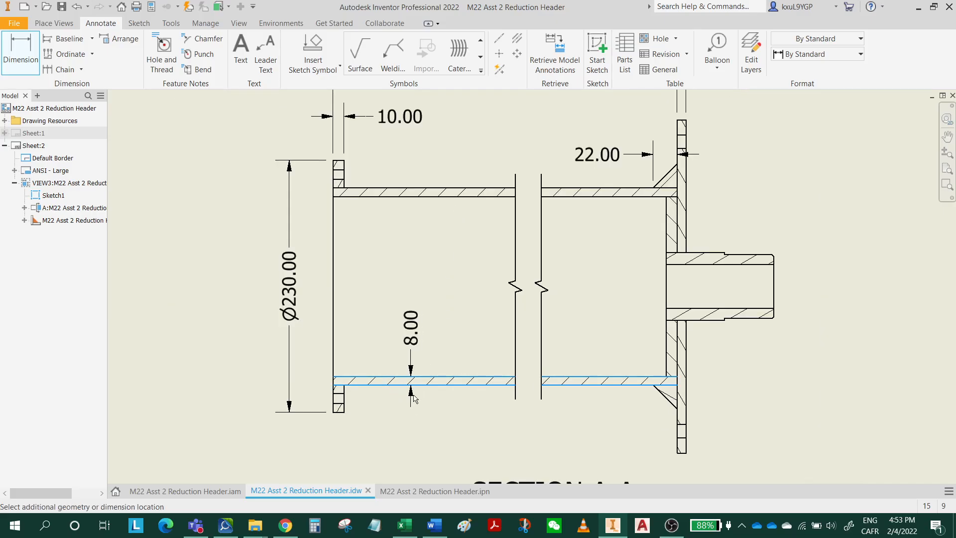
pyautogui.click(404, 428)
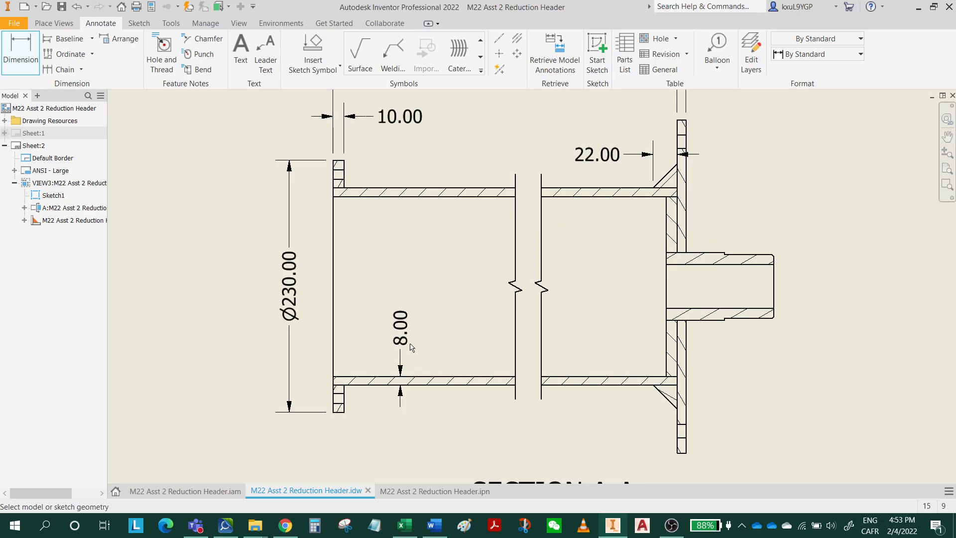
pyautogui.moveTo(412, 331); pyautogui.dragTo(403, 445)
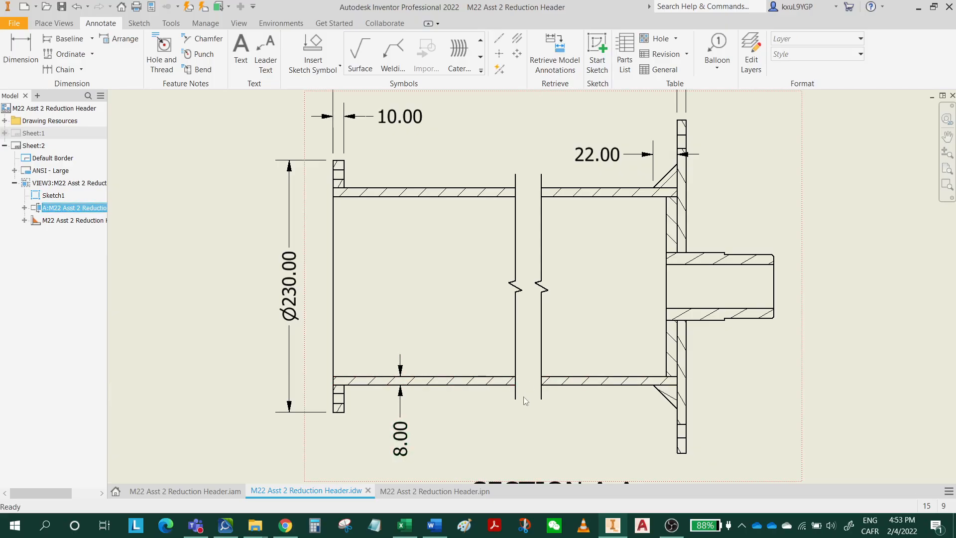
# Dimension the pipe's outside diameter with its text below the pipe, and move the section A-A label down and left, clear of the dimension.
pyautogui.click(21, 53)
pyautogui.click(424, 189)
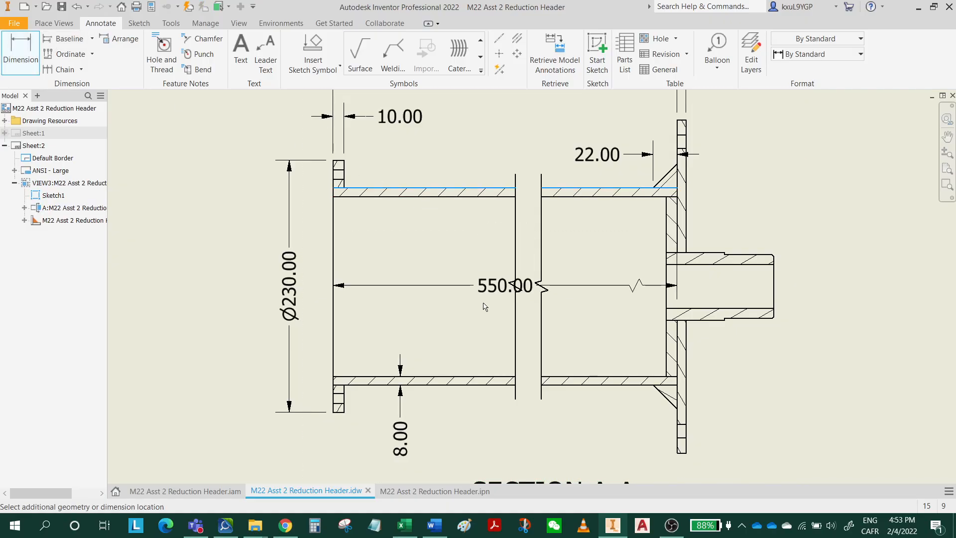
pyautogui.click(452, 387)
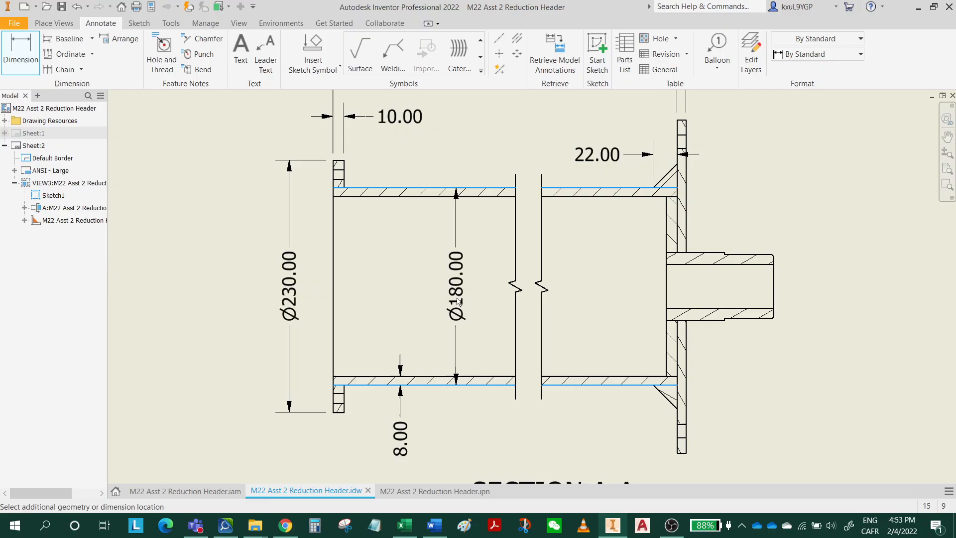
pyautogui.click(458, 301)
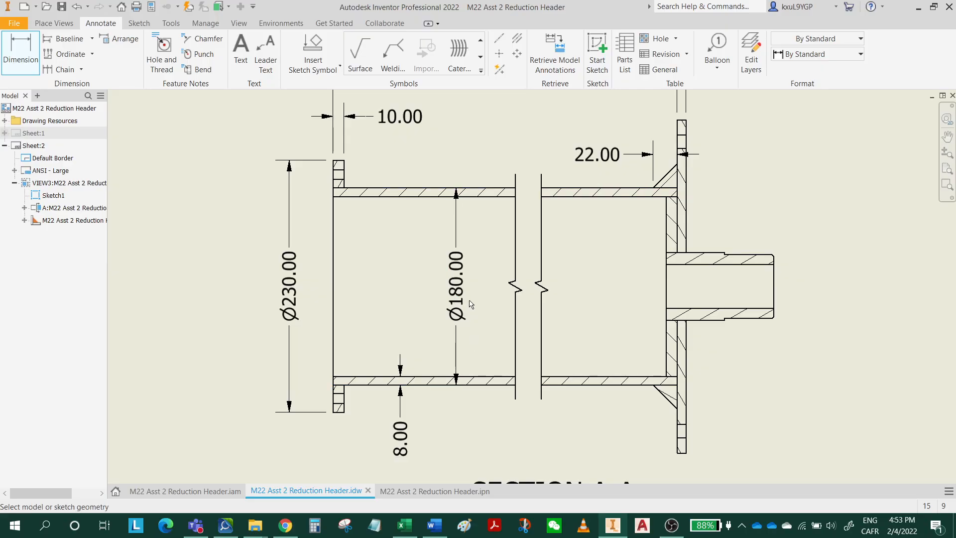
pyautogui.moveTo(471, 304); pyautogui.dragTo(459, 158)
pyautogui.moveTo(484, 365); pyautogui.dragTo(464, 293, button='middle')
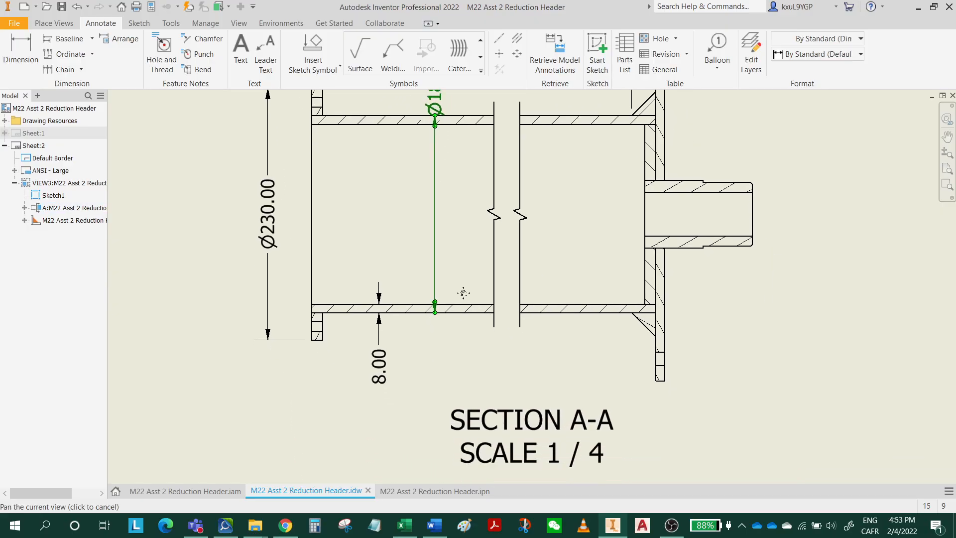
pyautogui.scroll(3, 463, 293)
pyautogui.moveTo(454, 166); pyautogui.dragTo(446, 358)
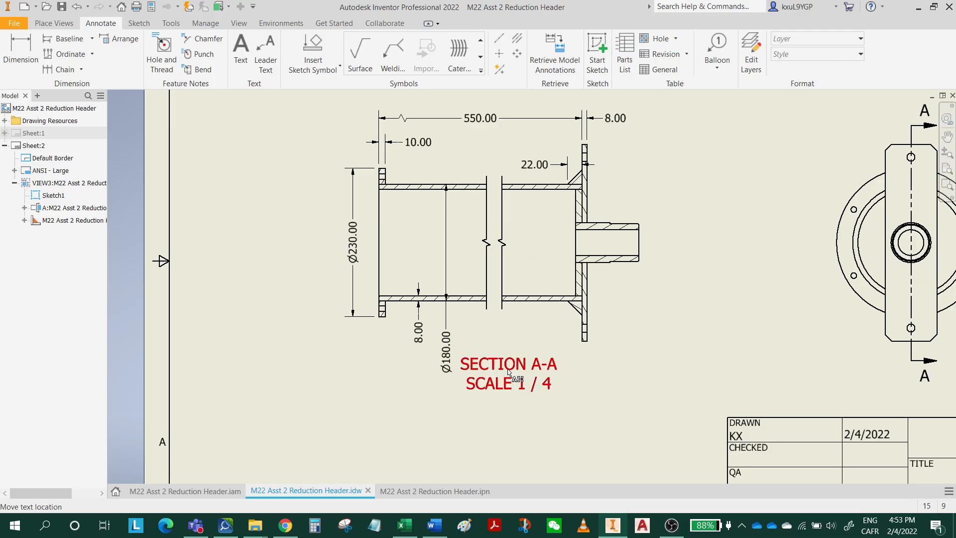
pyautogui.moveTo(508, 382); pyautogui.dragTo(482, 407)
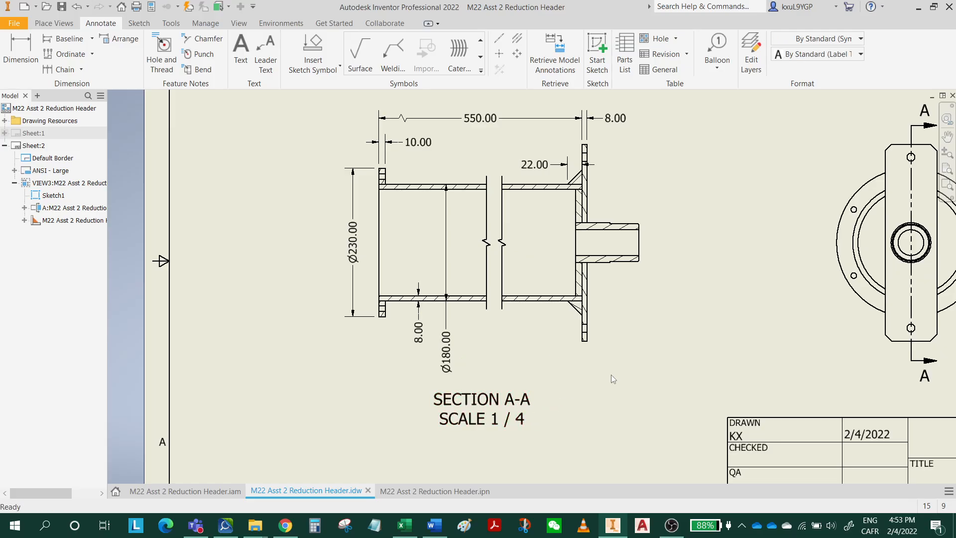
# Start another dimension on section A-A.
pyautogui.moveTo(611, 374); pyautogui.dragTo(594, 402, button='middle')
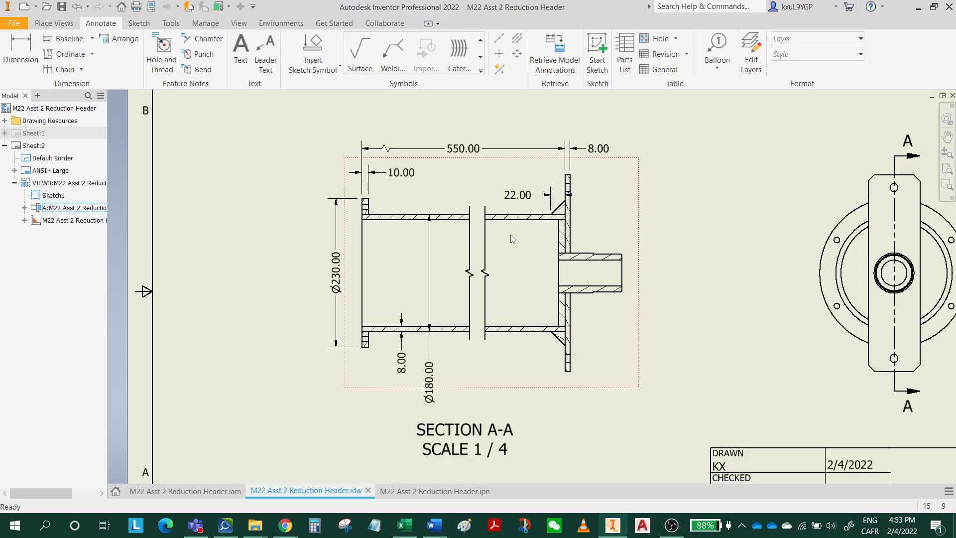
pyautogui.click(21, 62)
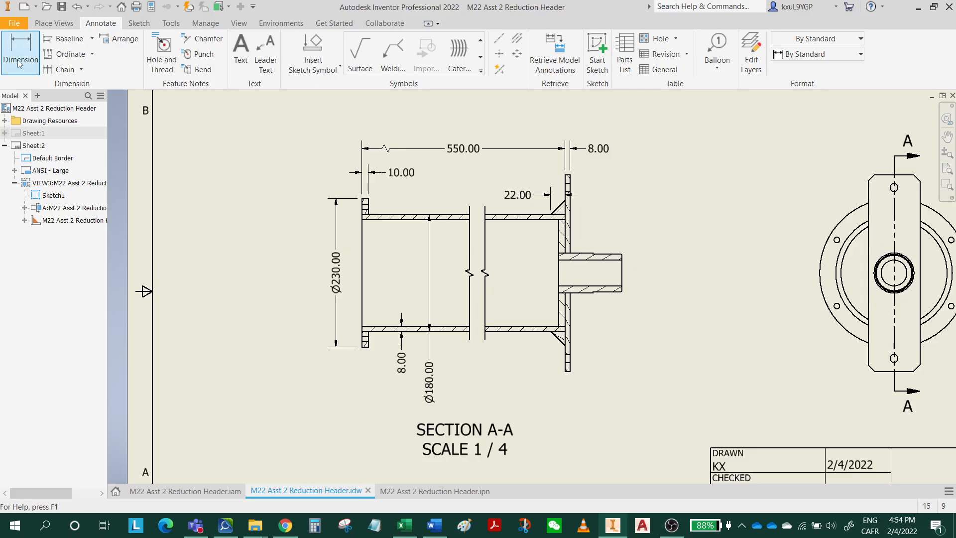
# Dimension the outside diameter of the stub shaft's inner end in section A-A, placing the dimension inside the pipe.
pyautogui.click(18, 62)
pyautogui.click(562, 259)
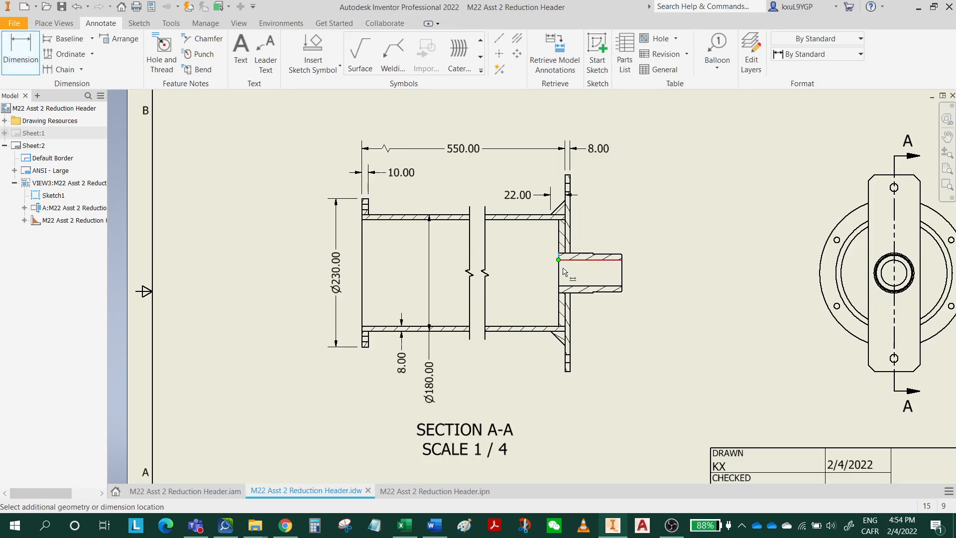
pyautogui.click(560, 299)
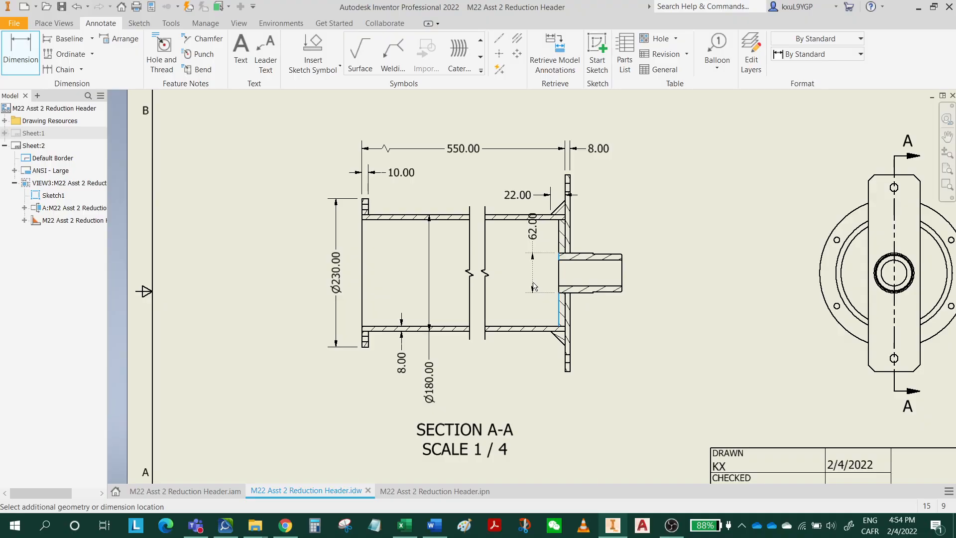
pyautogui.click(534, 286)
# Add a diameter symbol in front of the value of the stub shaft's outside dimension inside the pipe.
pyautogui.scroll(4, 537, 264)
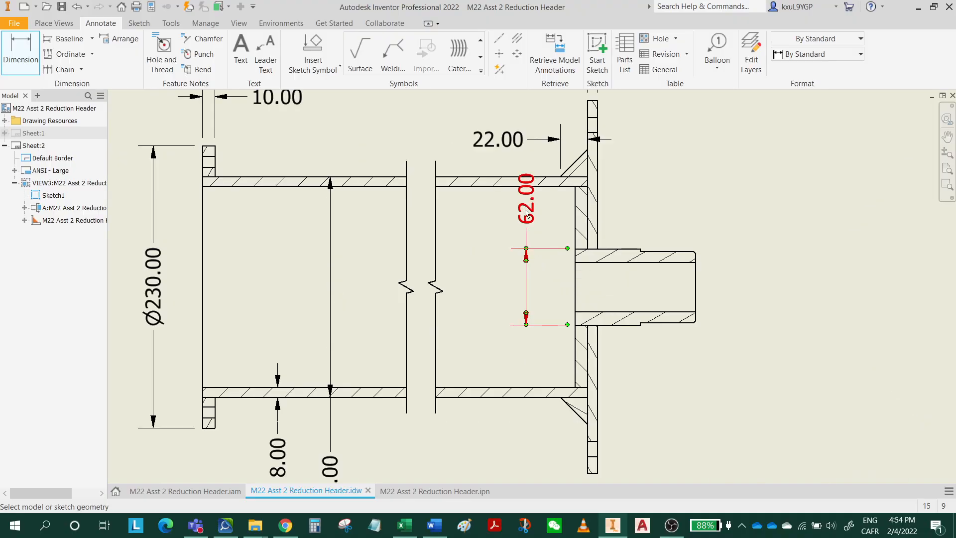
pyautogui.doubleClick(527, 235)
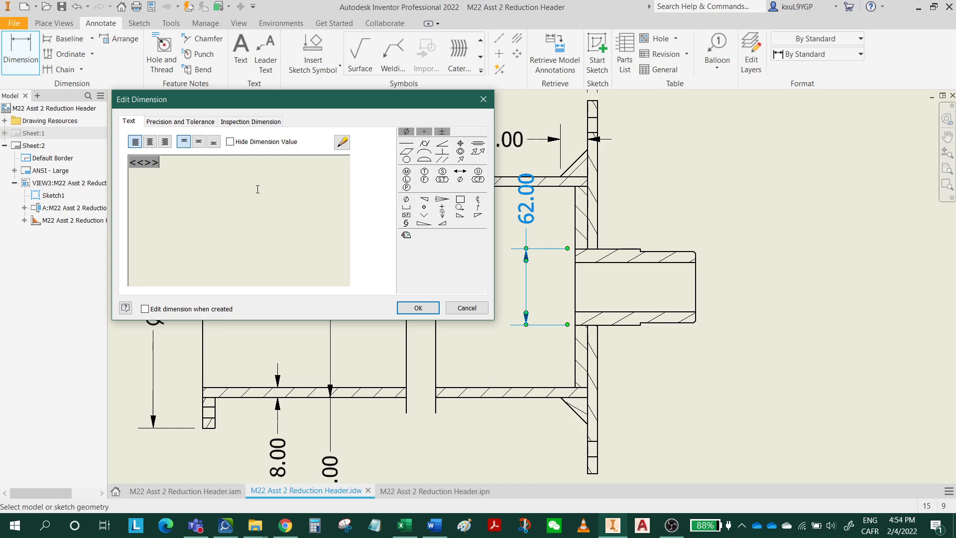
pyautogui.click(132, 166)
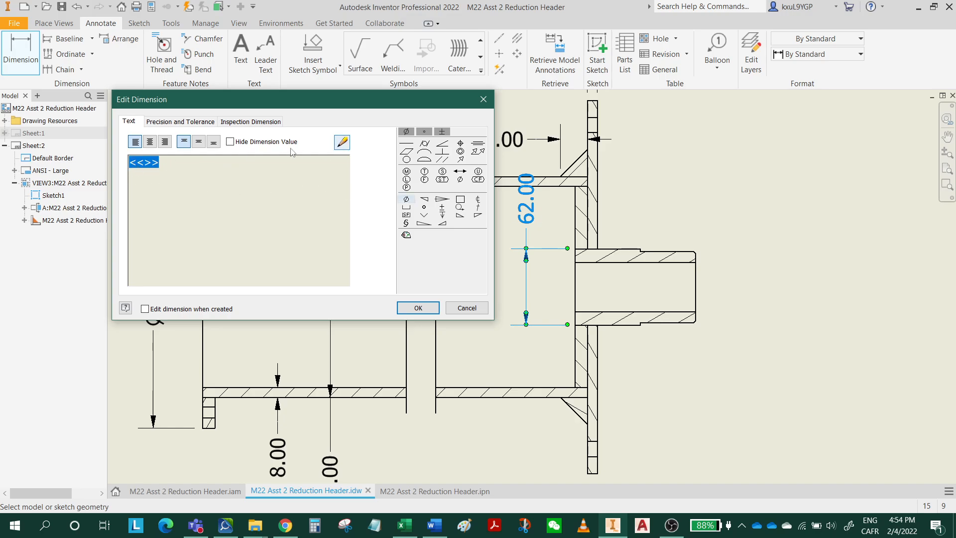
pyautogui.click(233, 156)
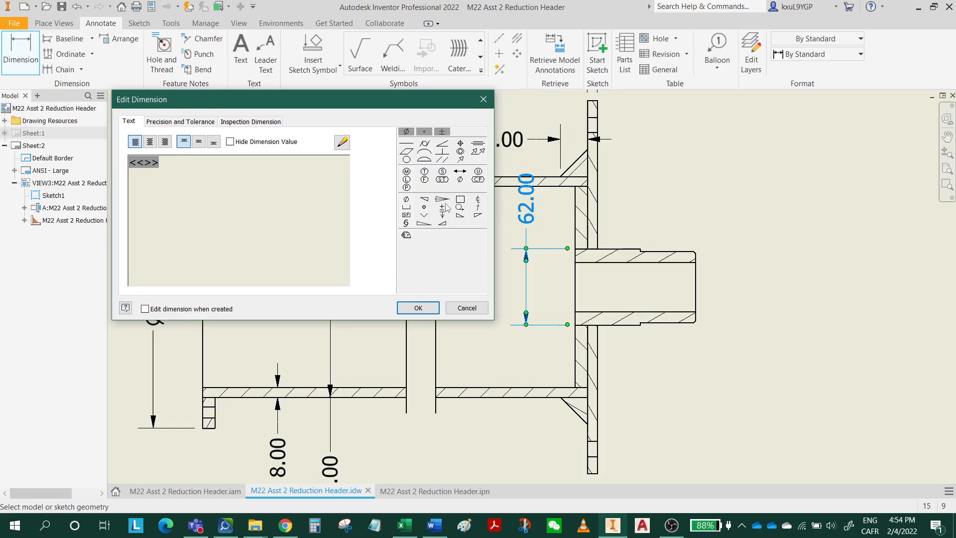
pyautogui.click(406, 199)
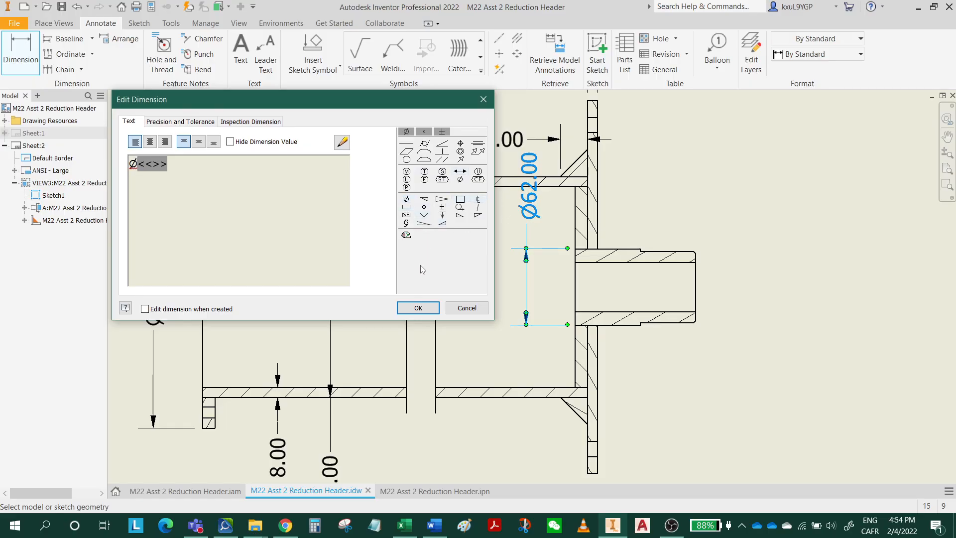
pyautogui.click(418, 308)
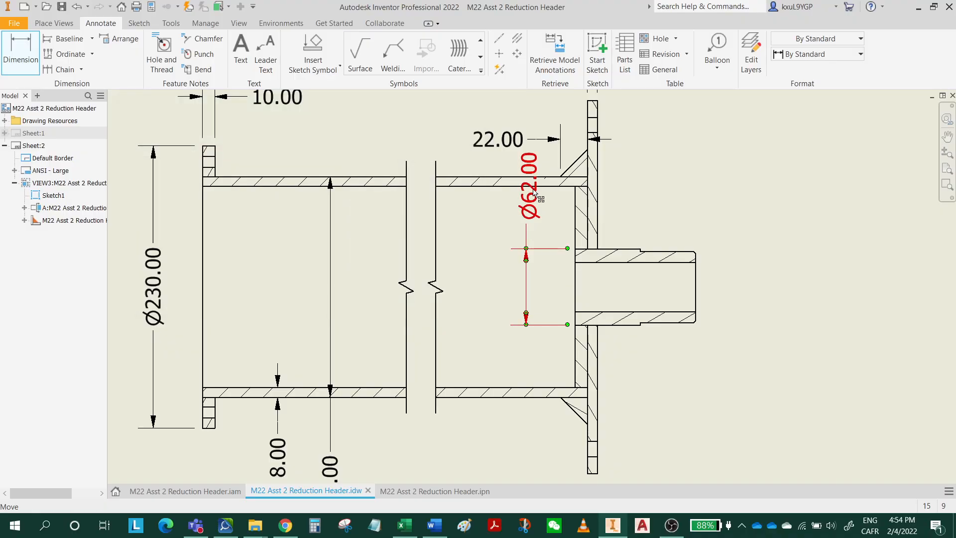
# Move the text of the stub shaft's inner-end diameter dimension below the pipe, aligned vertically with its dimension line.
pyautogui.moveTo(534, 194); pyautogui.dragTo(523, 456)
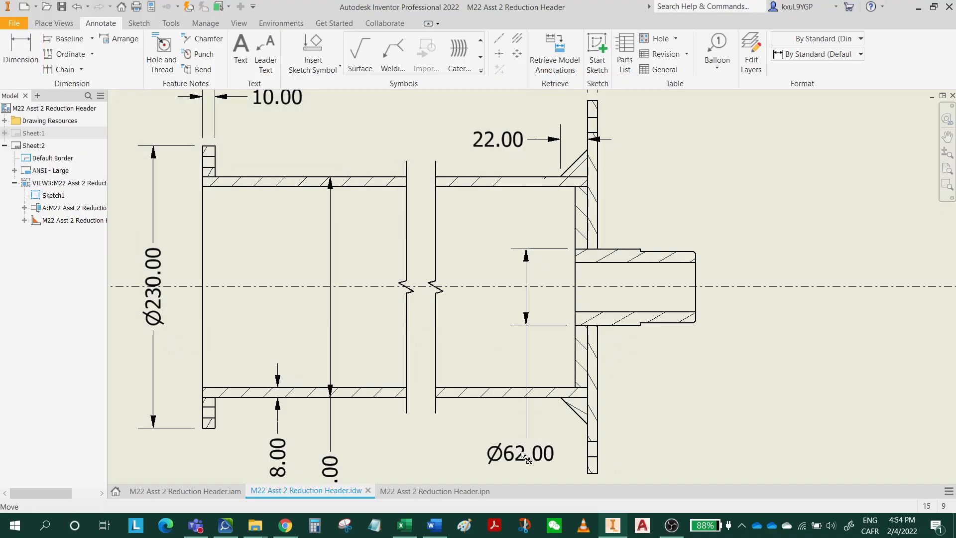
pyautogui.moveTo(523, 455); pyautogui.dragTo(517, 329, button='middle')
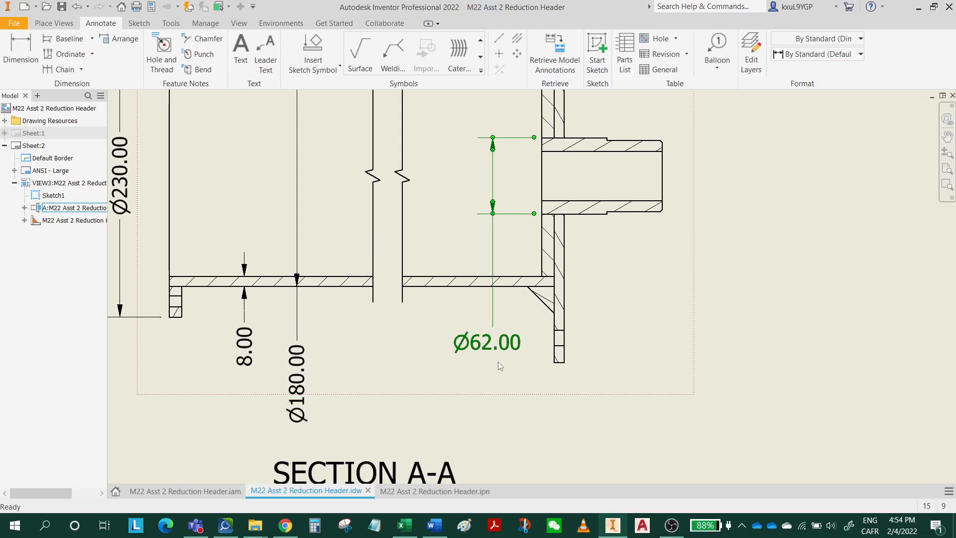
pyautogui.moveTo(498, 349)
pyautogui.mouseDown()
pyautogui.moveTo(503, 337)
pyautogui.moveTo(503, 357)
pyautogui.mouseUp()
pyautogui.click(644, 312)
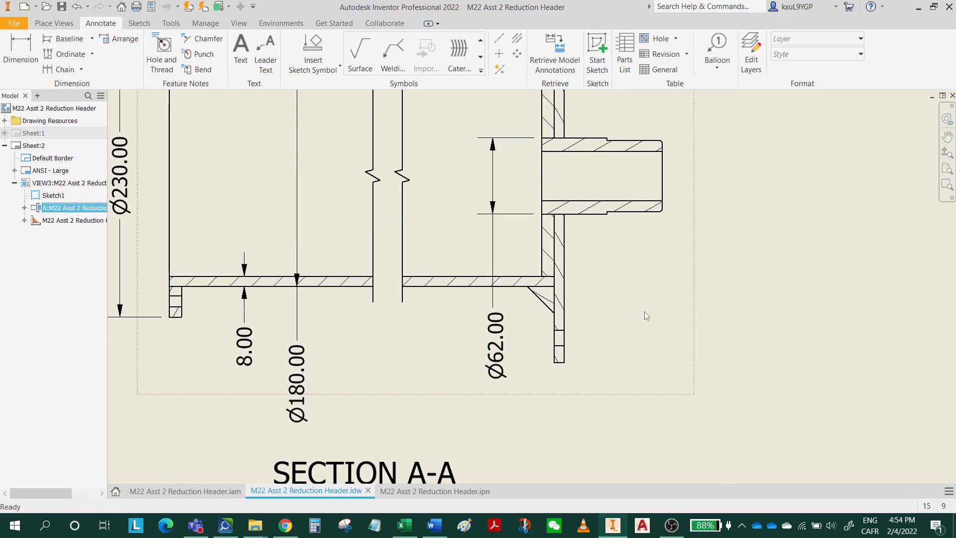
# Dimension the stub shaft's bore diameter, placing the dimension just beyond the shaft's free end.
pyautogui.moveTo(644, 312); pyautogui.dragTo(583, 325, button='middle')
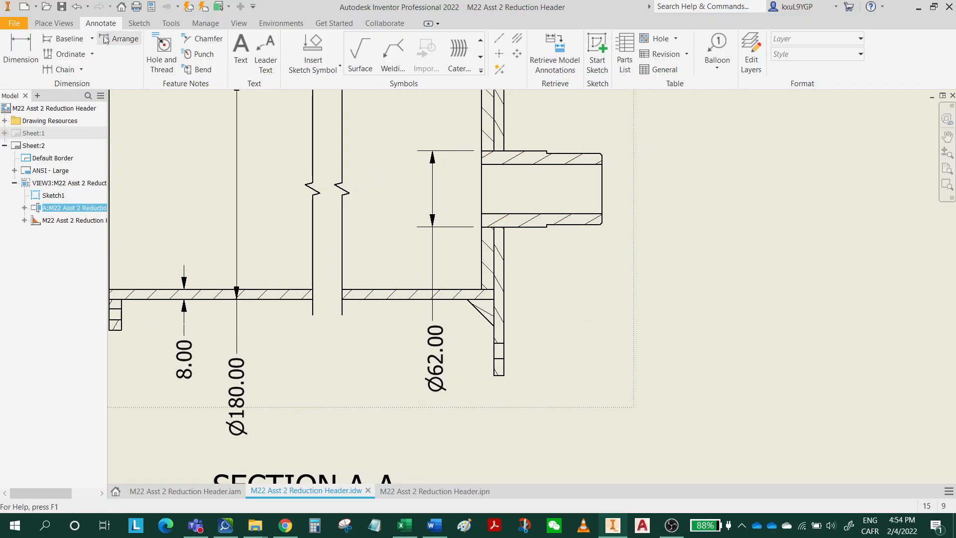
pyautogui.click(20, 52)
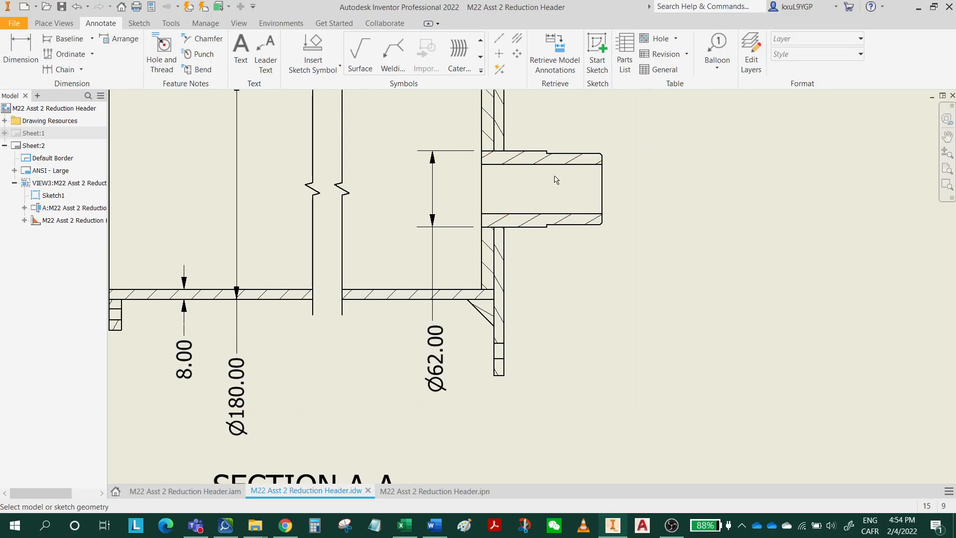
pyautogui.click(603, 183)
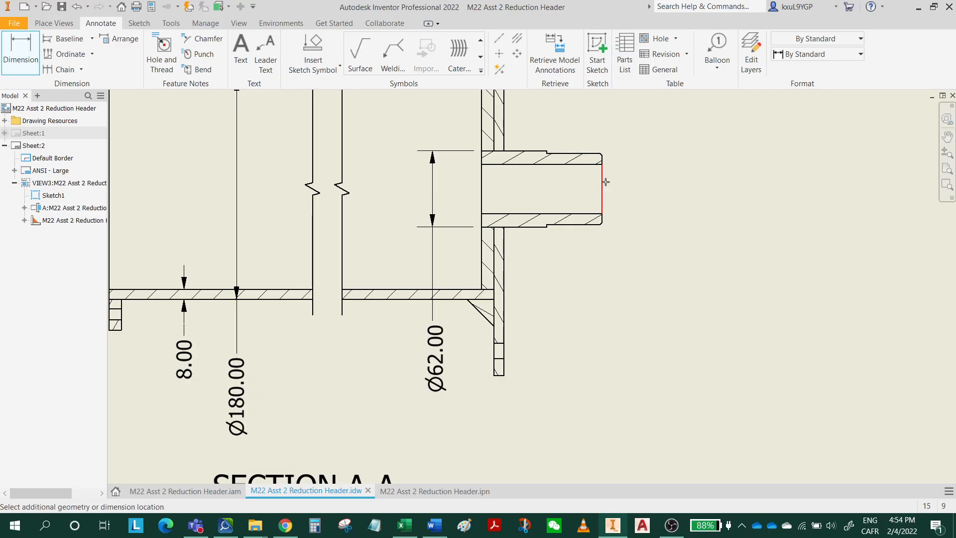
pyautogui.click(659, 221)
# Dimension the outside diameter of the stub shaft's stepped-down end, placing the dimension outside the bore diameter dimension.
pyautogui.moveTo(613, 206); pyautogui.dragTo(513, 329, button='middle')
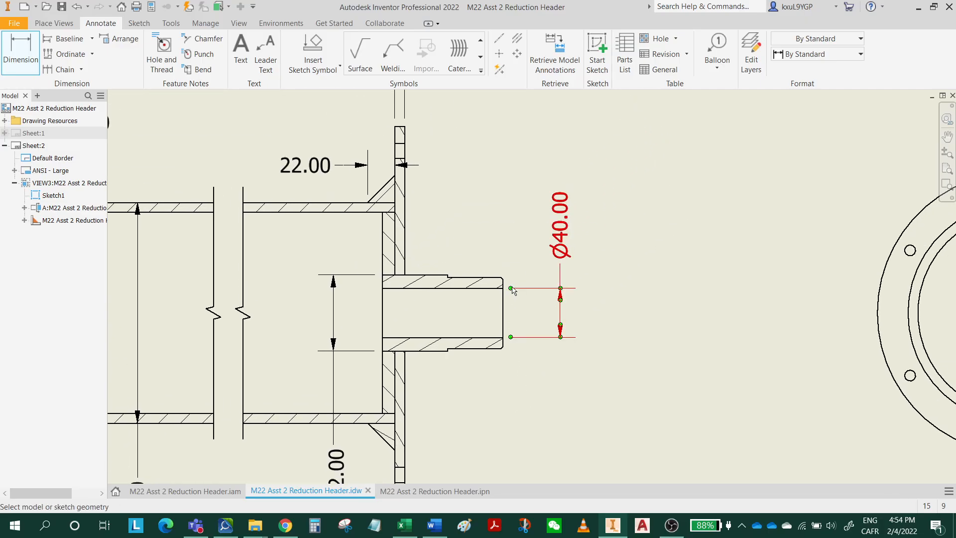
pyautogui.scroll(-5, 501, 281)
pyautogui.scroll(5, 496, 285)
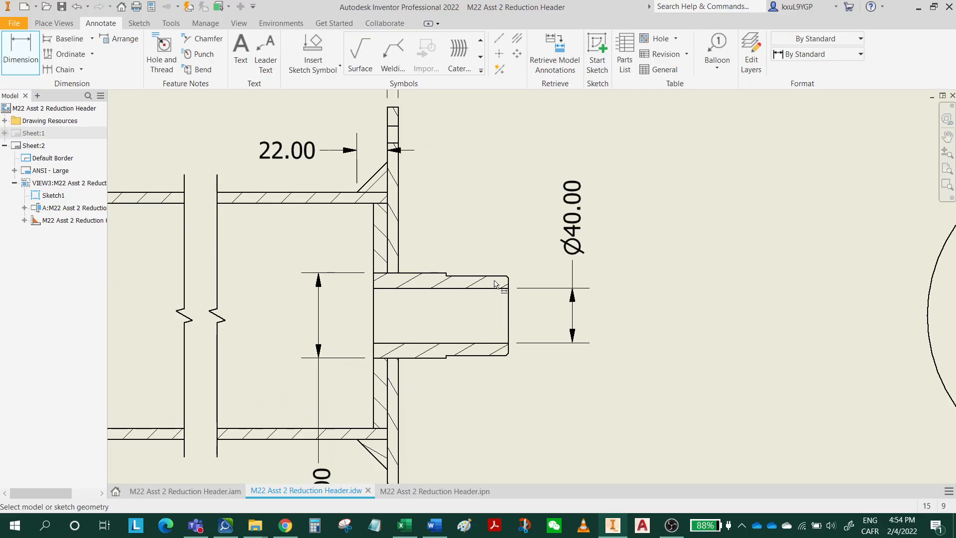
pyautogui.click(507, 277)
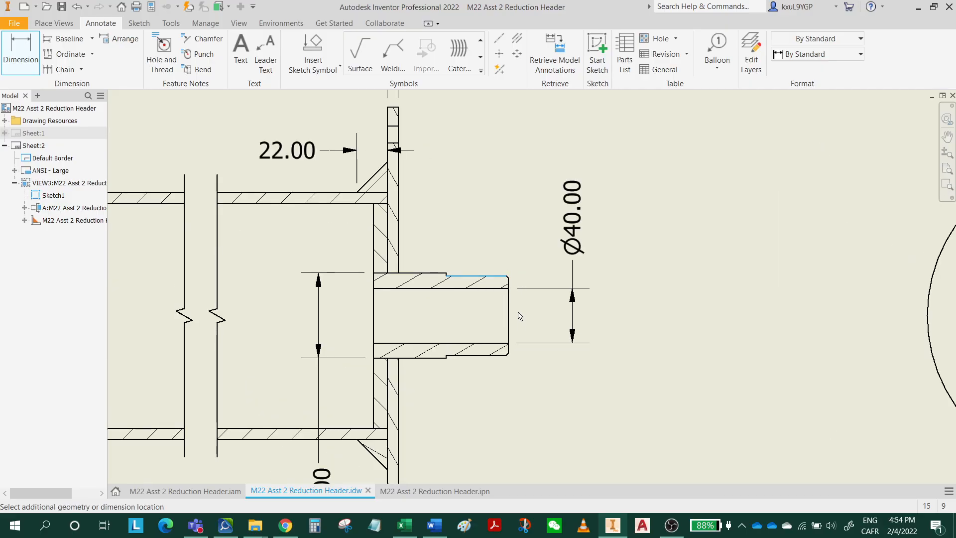
pyautogui.click(502, 359)
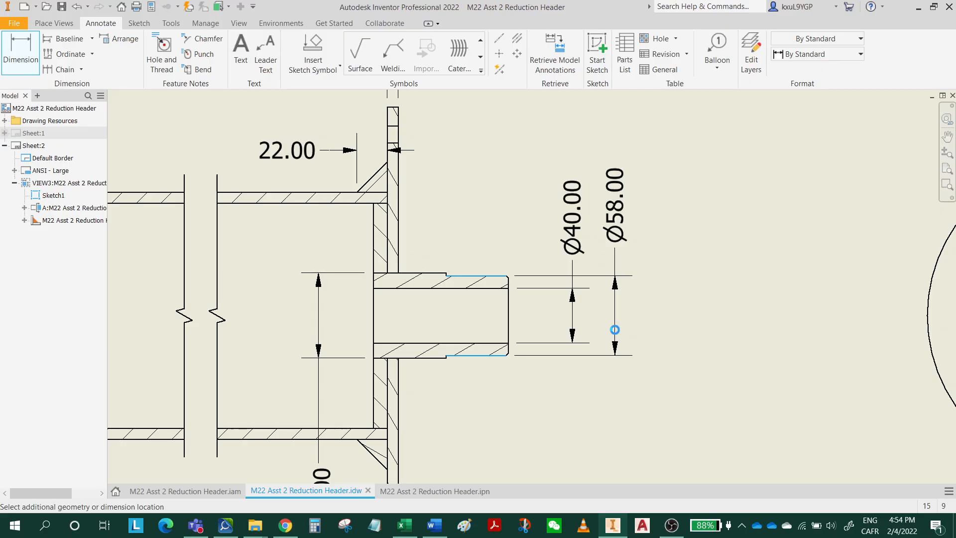
pyautogui.click(615, 330)
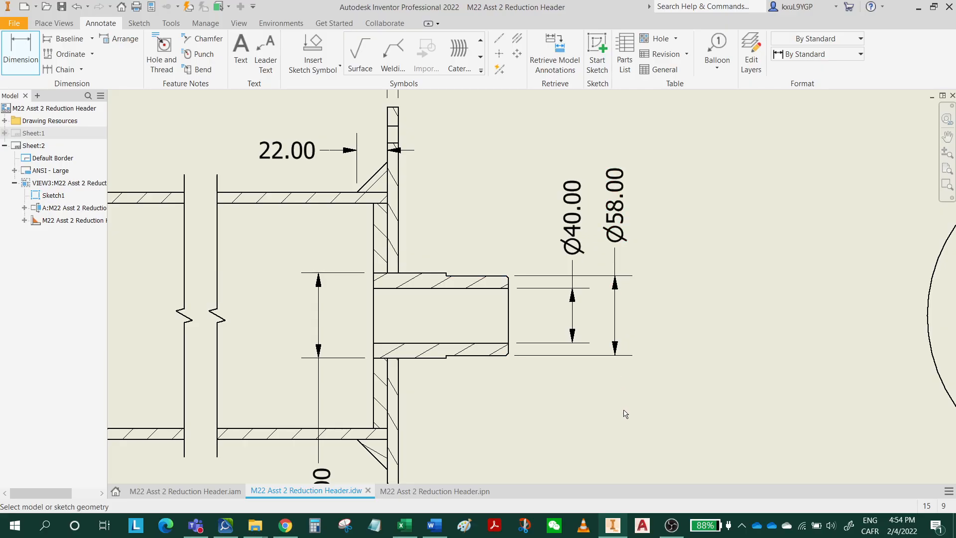
pyautogui.moveTo(625, 414); pyautogui.dragTo(634, 390, button='middle')
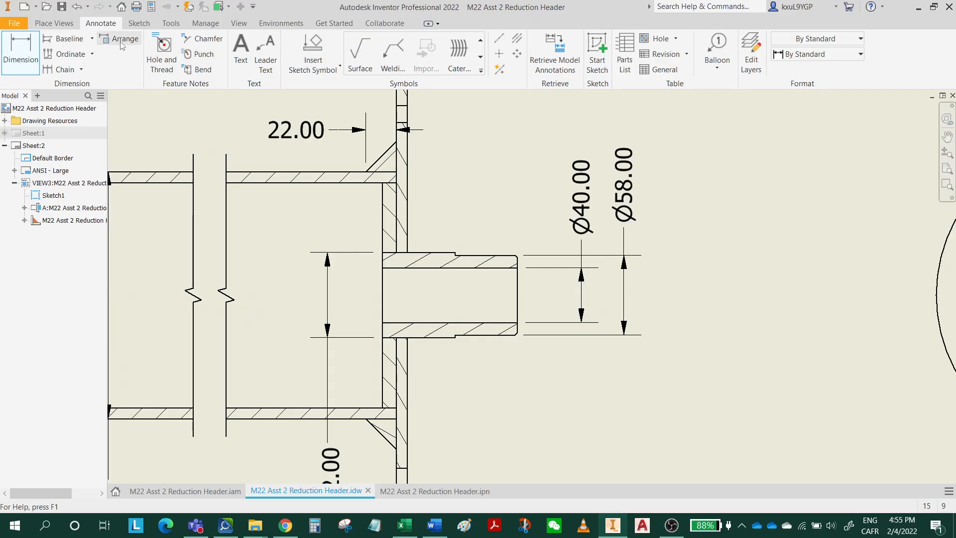
pyautogui.click(202, 38)
pyautogui.scroll(5, 564, 251)
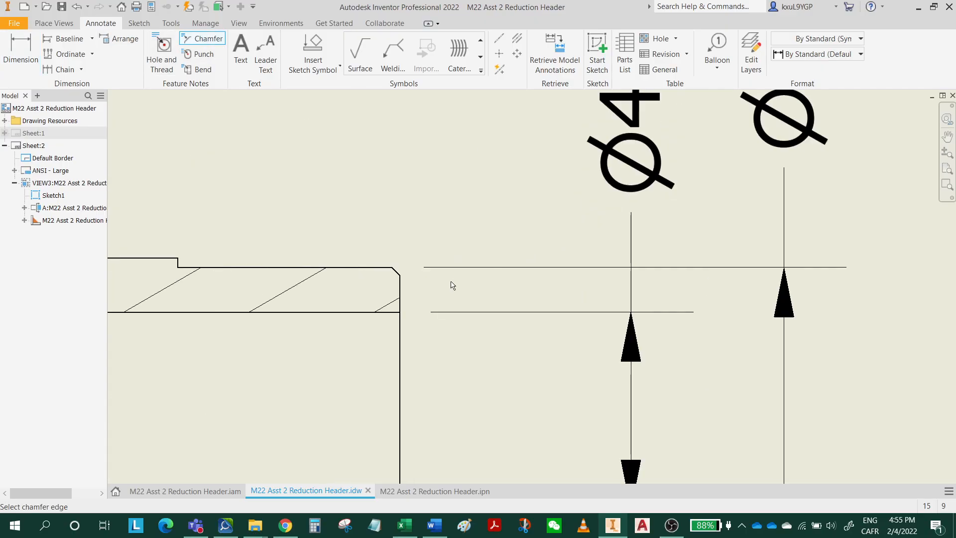
pyautogui.click(398, 272)
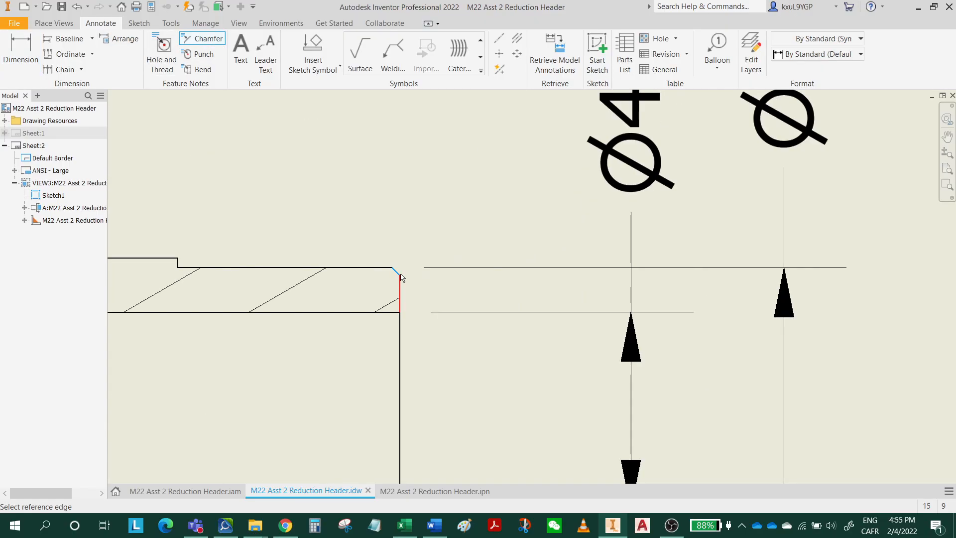
pyautogui.click(370, 273)
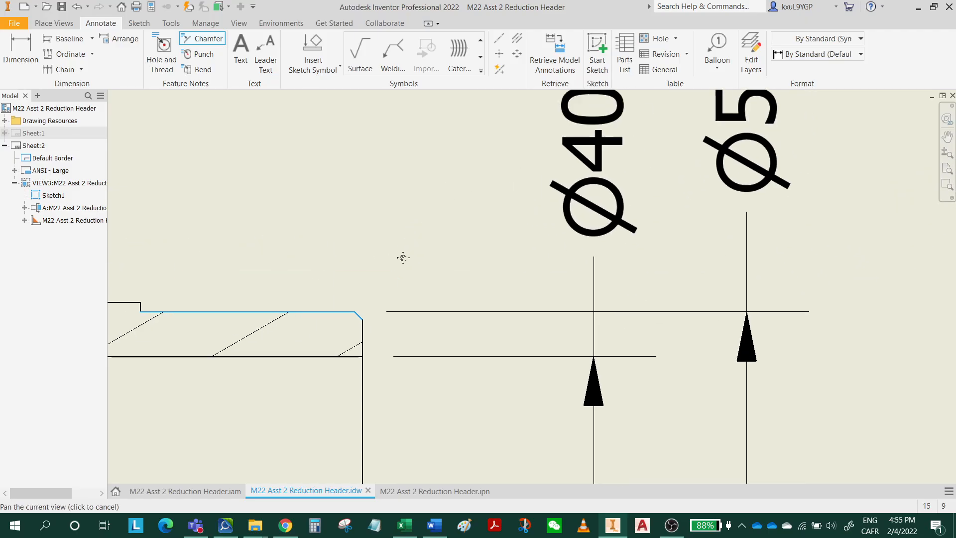
pyautogui.scroll(-3, 398, 237)
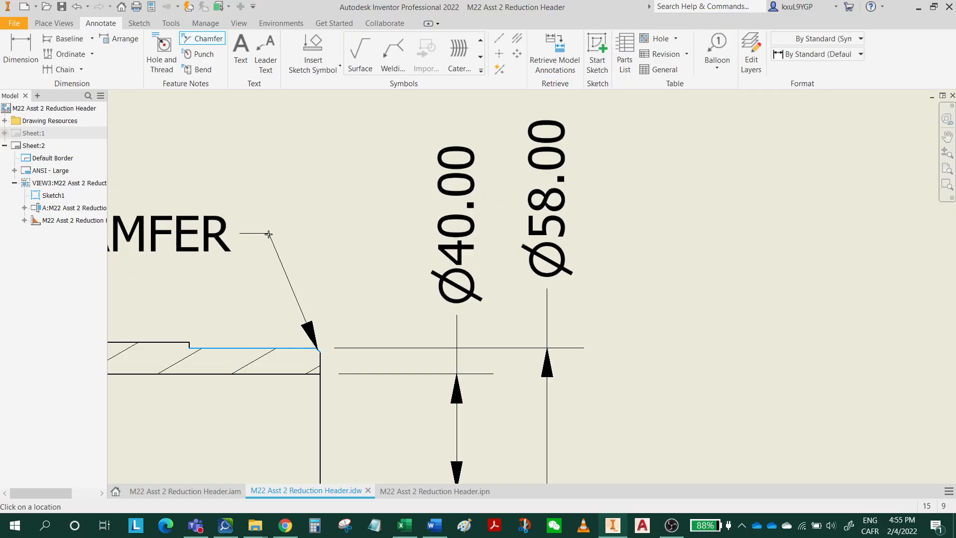
pyautogui.moveTo(430, 261); pyautogui.dragTo(432, 210, button='middle')
pyautogui.press('Escape')
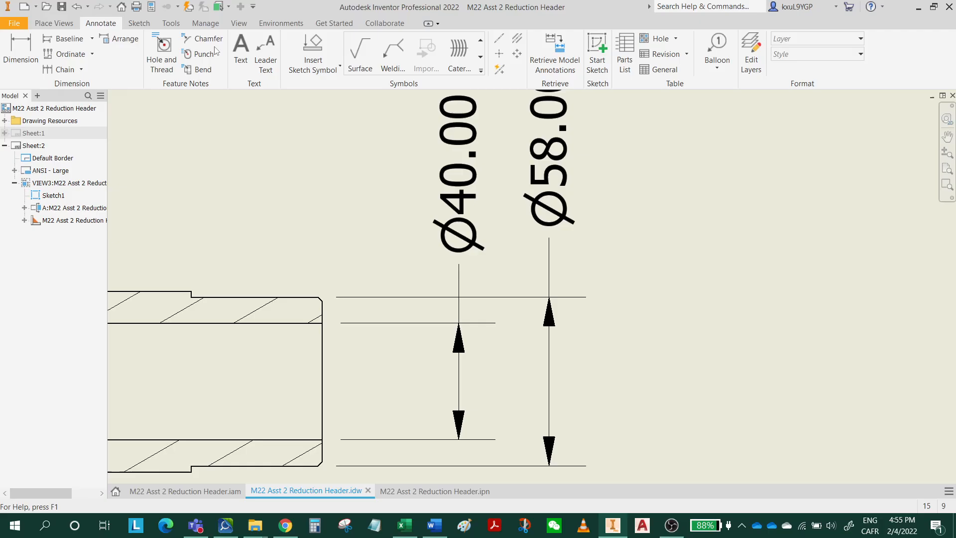
# Add a chamfer note to the lower corner of the stub shaft's free end, with its leader running down and outward.
pyautogui.click(202, 39)
pyautogui.moveTo(425, 323); pyautogui.dragTo(493, 167, button='middle')
pyautogui.scroll(5, 387, 344)
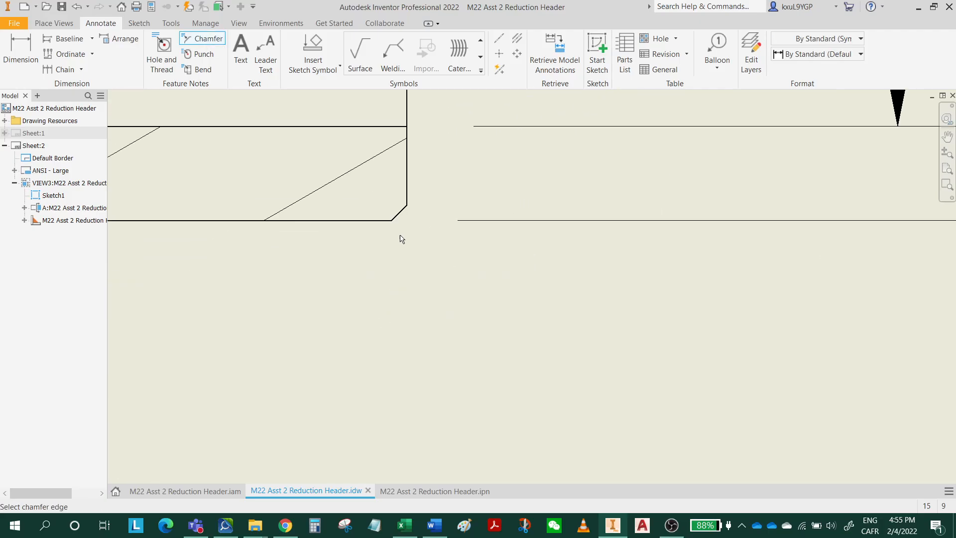
pyautogui.click(404, 215)
pyautogui.click(363, 221)
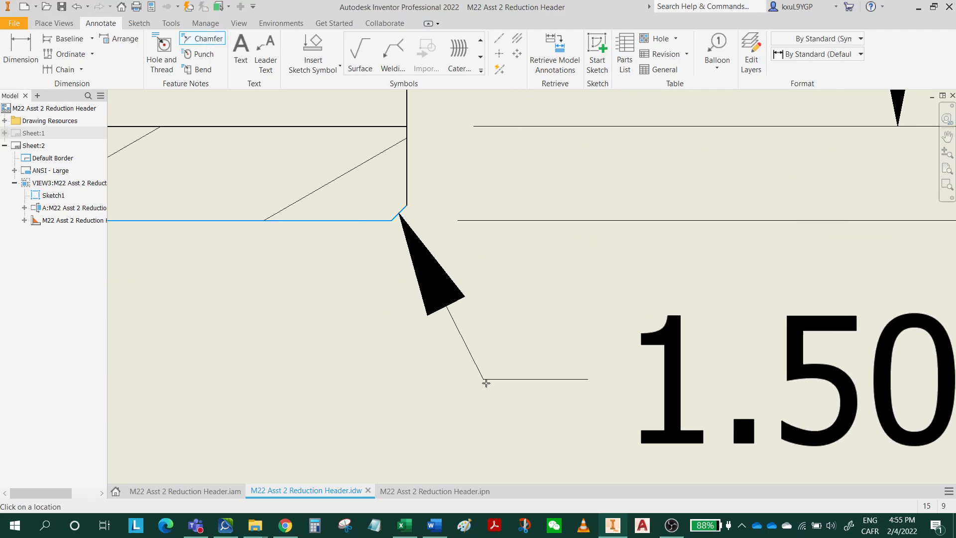
pyautogui.scroll(-3, 487, 384)
pyautogui.moveTo(487, 384); pyautogui.dragTo(347, 251, button='middle')
pyautogui.scroll(-3, 457, 370)
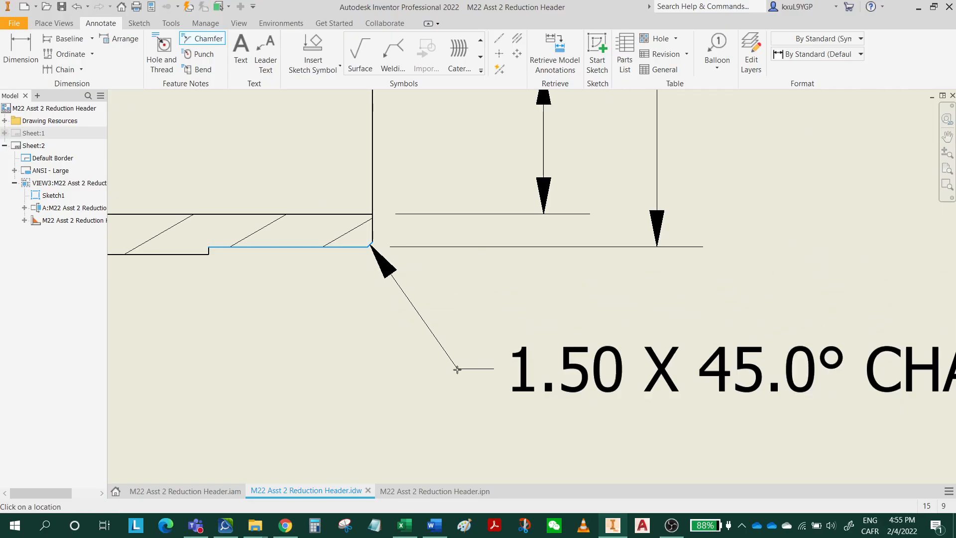
pyautogui.click(458, 370)
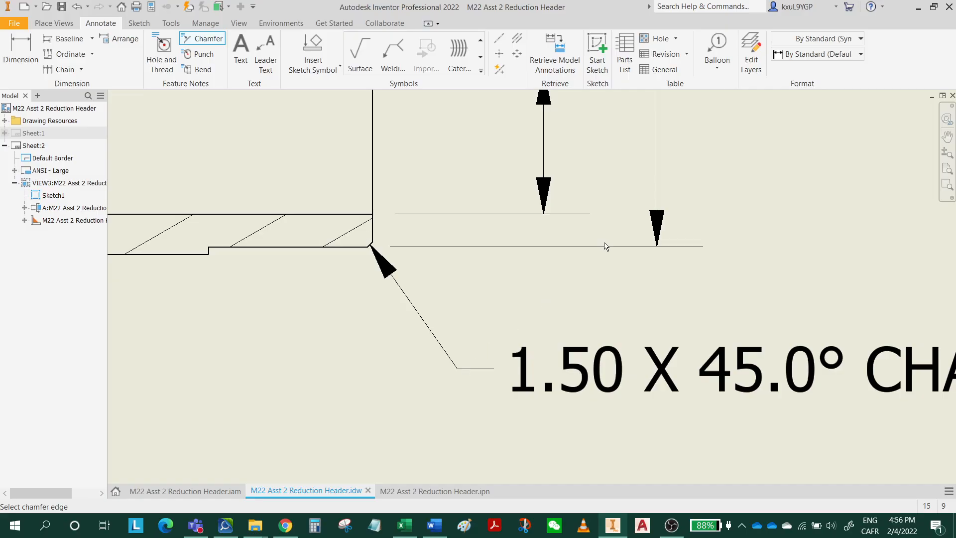
# Dimension the upper gusset's height from the pipe's outer surface, placing the vertical dimension beyond the end plate with its default text.
pyautogui.scroll(-3, 742, 331)
pyautogui.moveTo(739, 271)
pyautogui.mouseDown(button='middle')
pyautogui.moveTo(707, 380)
pyautogui.moveTo(735, 411)
pyautogui.mouseUp(button='middle')
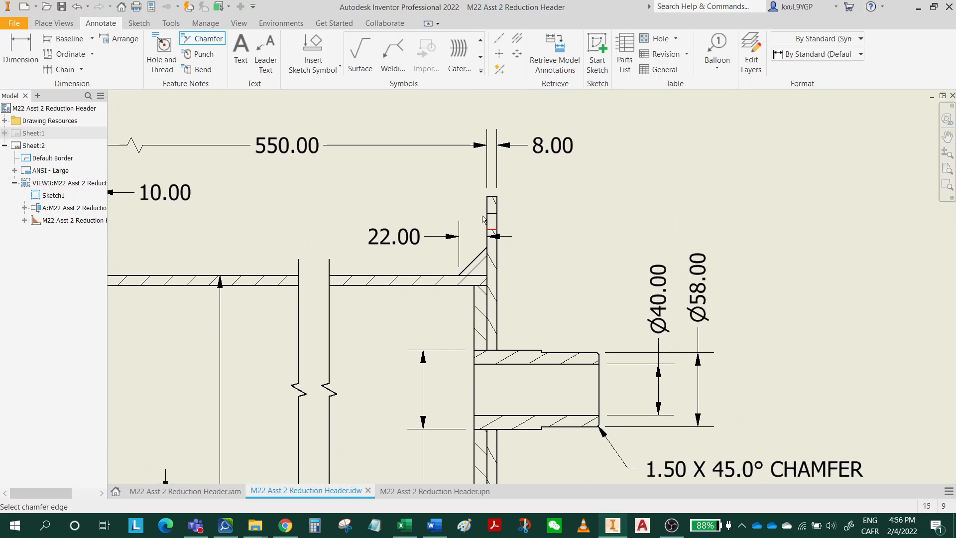
pyautogui.click(33, 54)
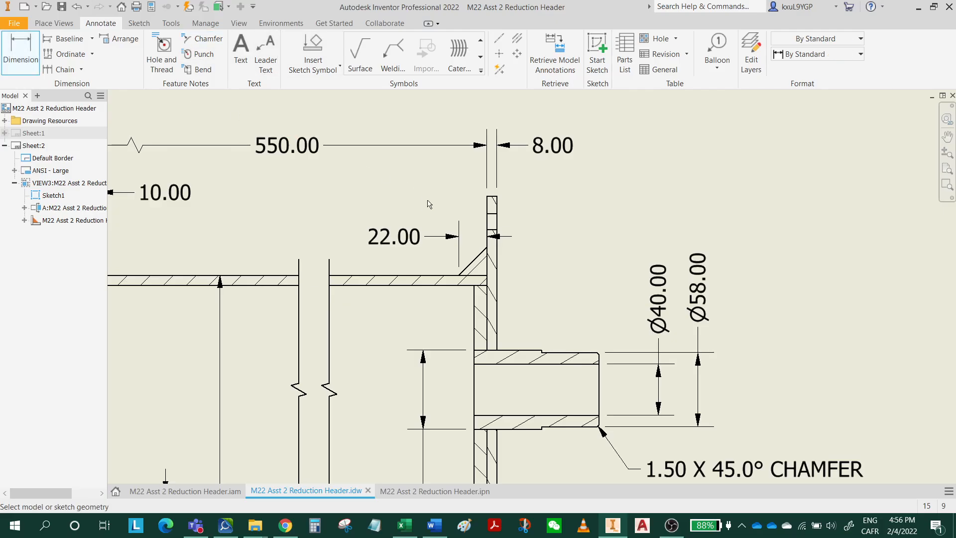
pyautogui.click(488, 257)
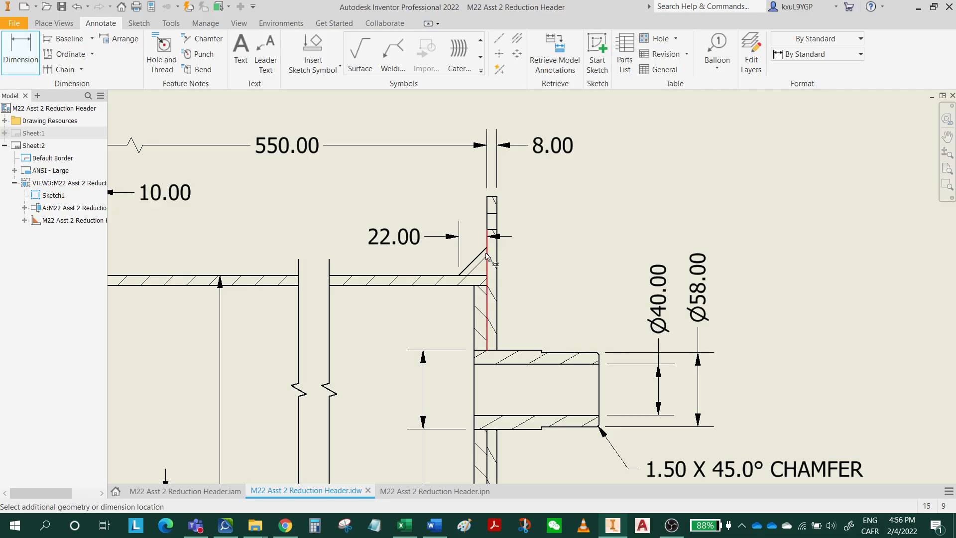
pyautogui.click(451, 276)
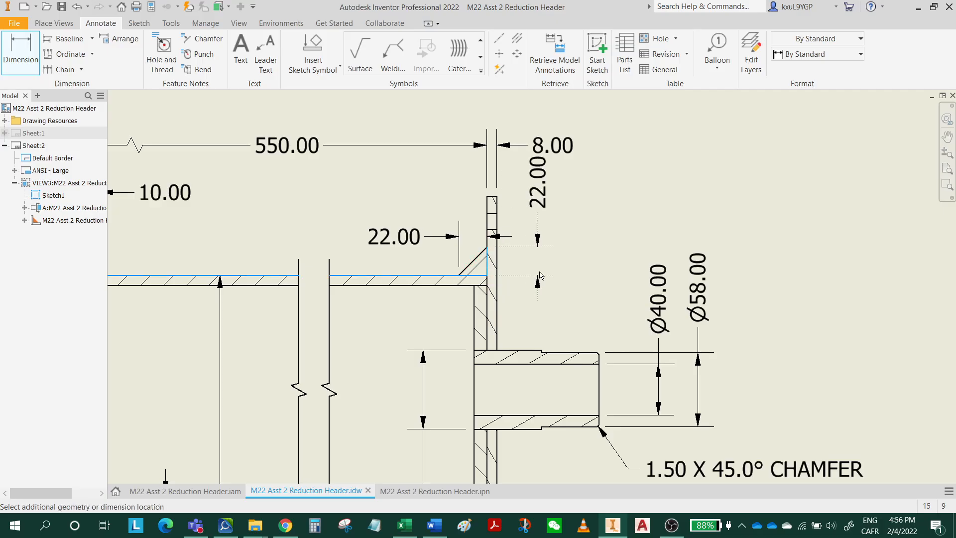
pyautogui.click(541, 275)
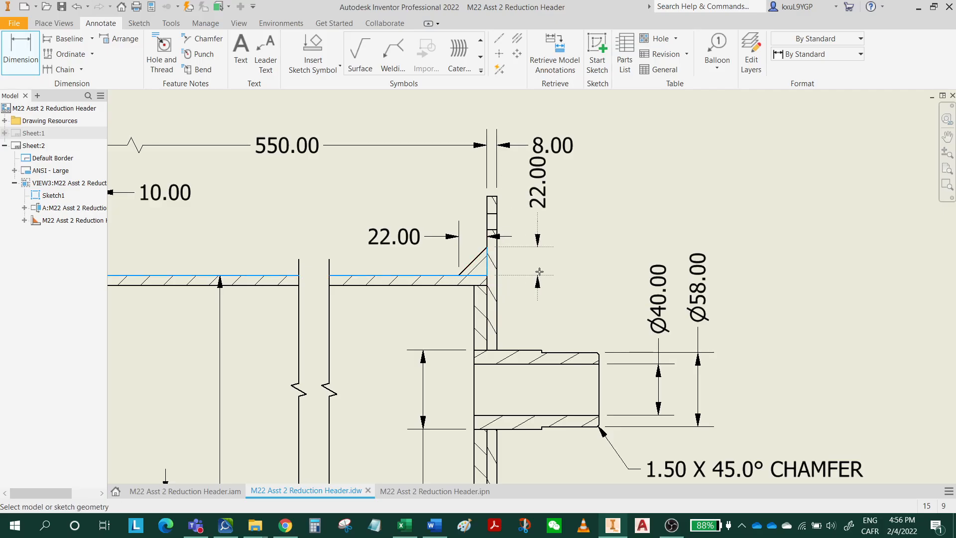
pyautogui.doubleClick(539, 188)
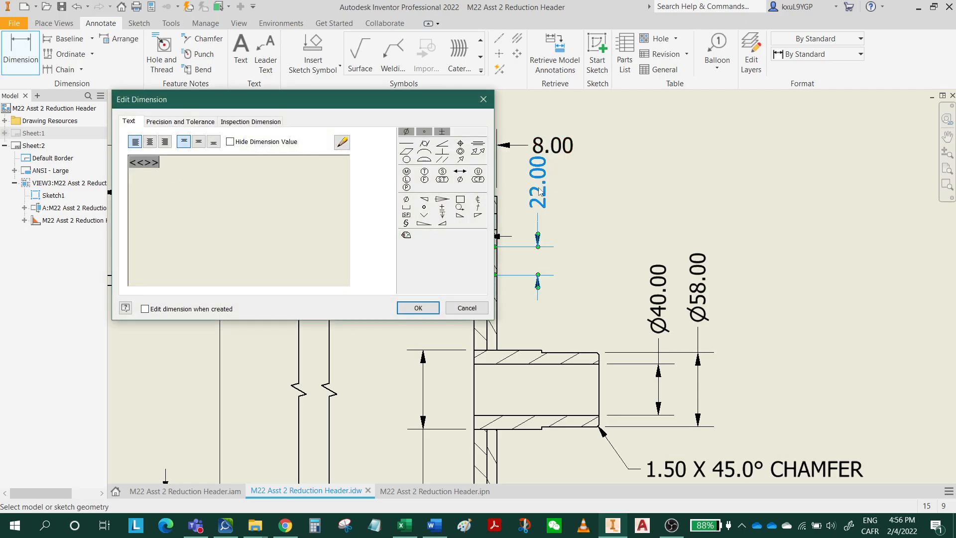
pyautogui.click(418, 308)
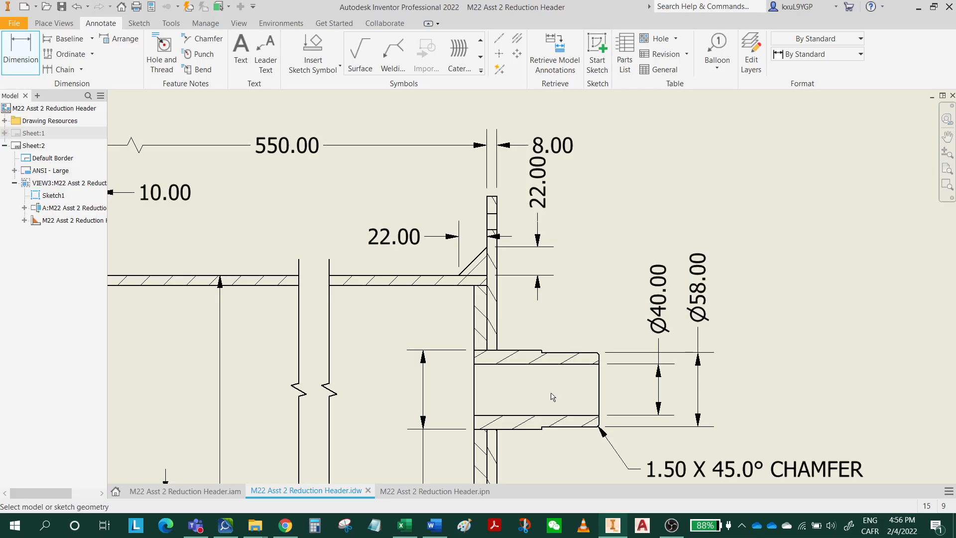
# Dimension the stub shaft's projection from the end plate's outer face to its free end, placing the dimension below the shaft.
pyautogui.moveTo(573, 377); pyautogui.dragTo(594, 227, button='middle')
pyautogui.click(201, 39)
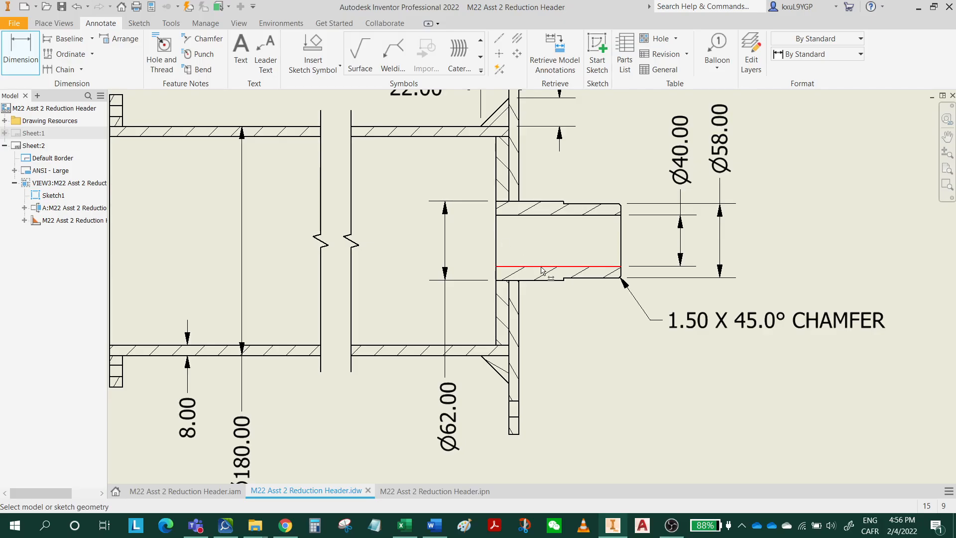
pyautogui.scroll(3, 623, 273)
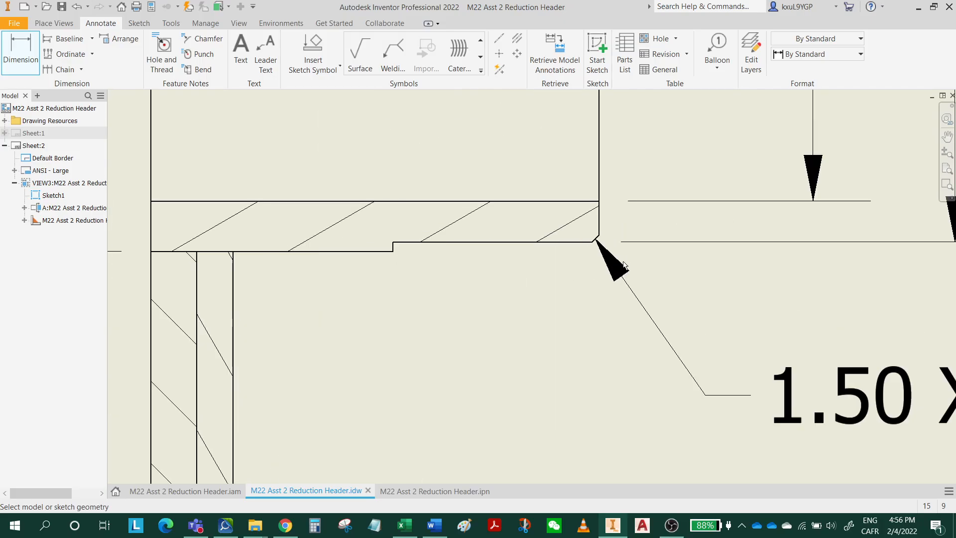
pyautogui.click(600, 229)
pyautogui.scroll(-2, 421, 353)
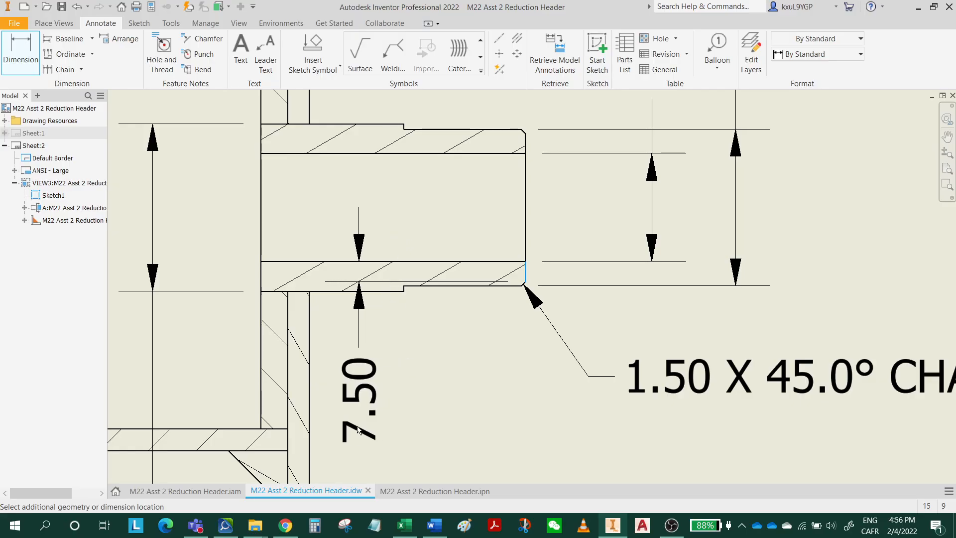
pyautogui.click(311, 411)
pyautogui.moveTo(480, 456)
pyautogui.mouseDown(button='middle')
pyautogui.moveTo(499, 239)
pyautogui.moveTo(479, 405)
pyautogui.mouseUp(button='middle')
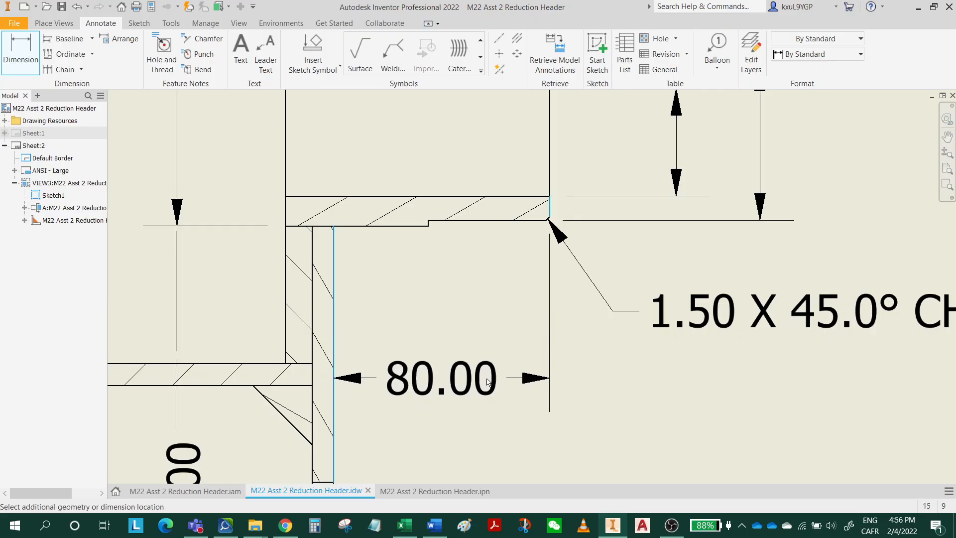
pyautogui.click(488, 382)
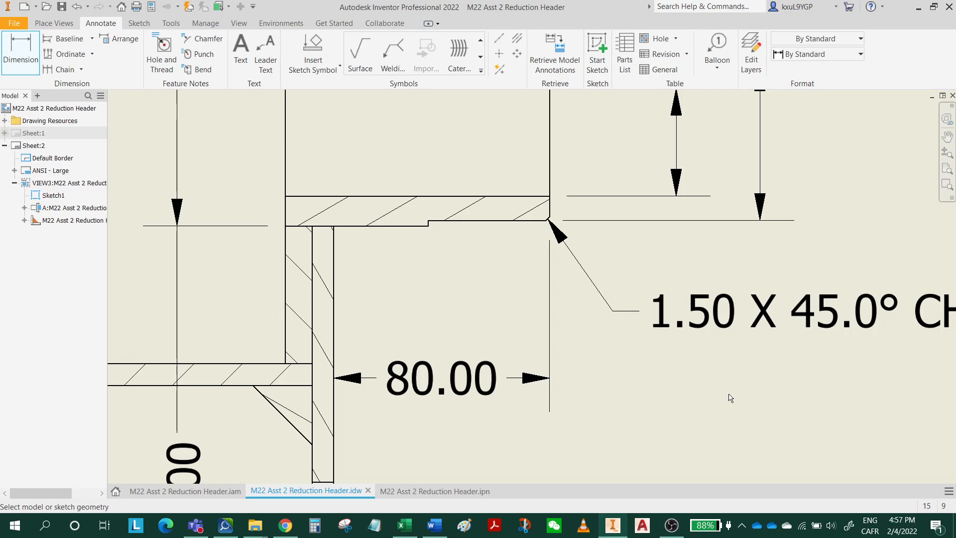
# Add a centerline bisector between the pipe's upper and lower outer edges in the section view and extend it past the stub shaft's free end.
pyautogui.scroll(-4, 747, 395)
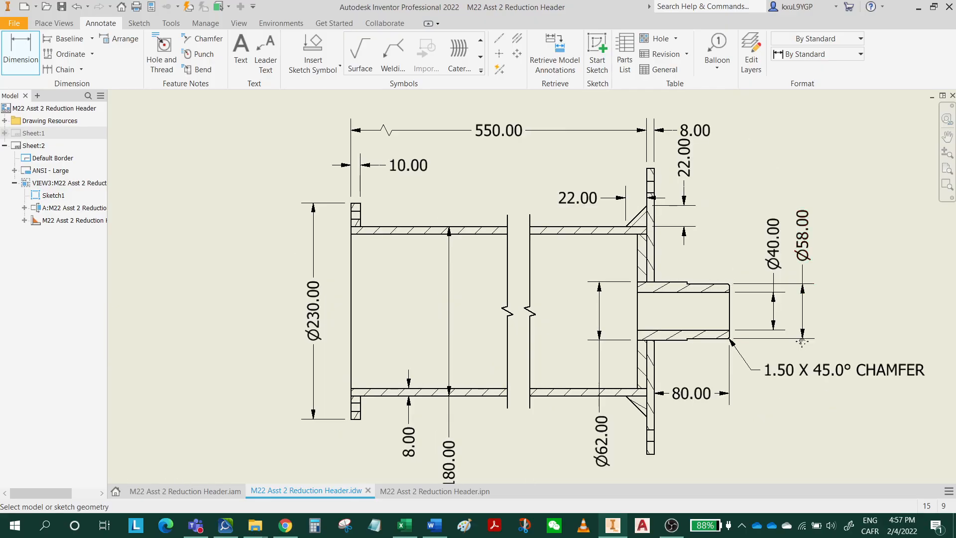
pyautogui.moveTo(802, 342); pyautogui.dragTo(642, 372, button='middle')
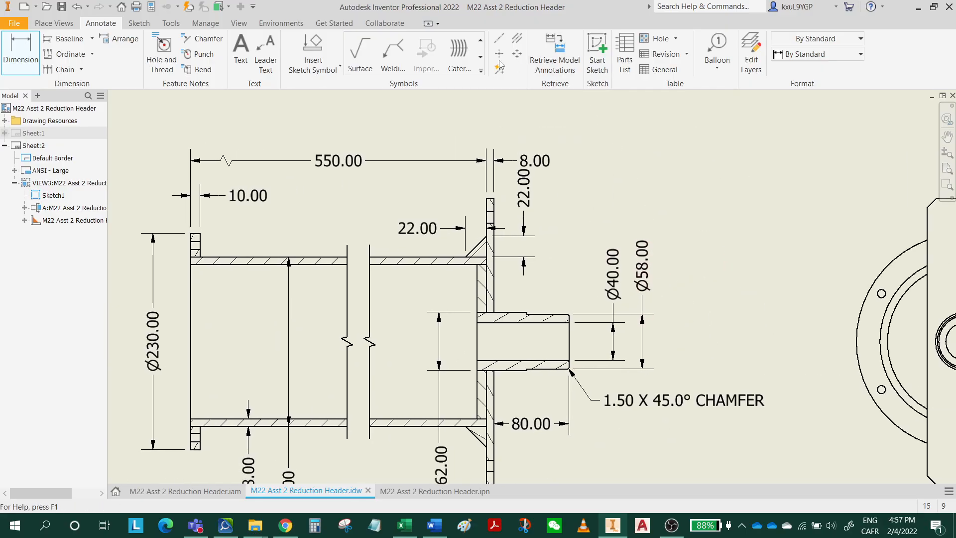
pyautogui.click(518, 39)
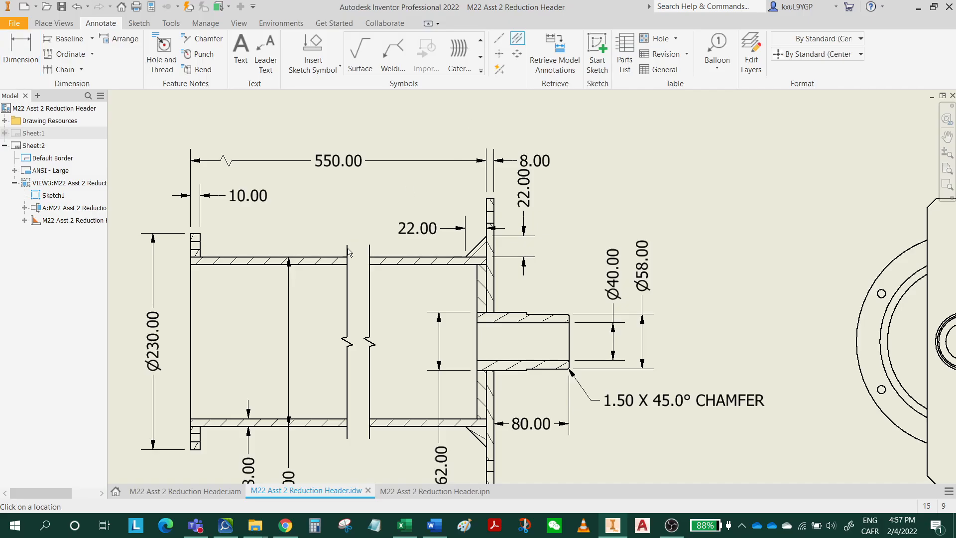
pyautogui.click(317, 256)
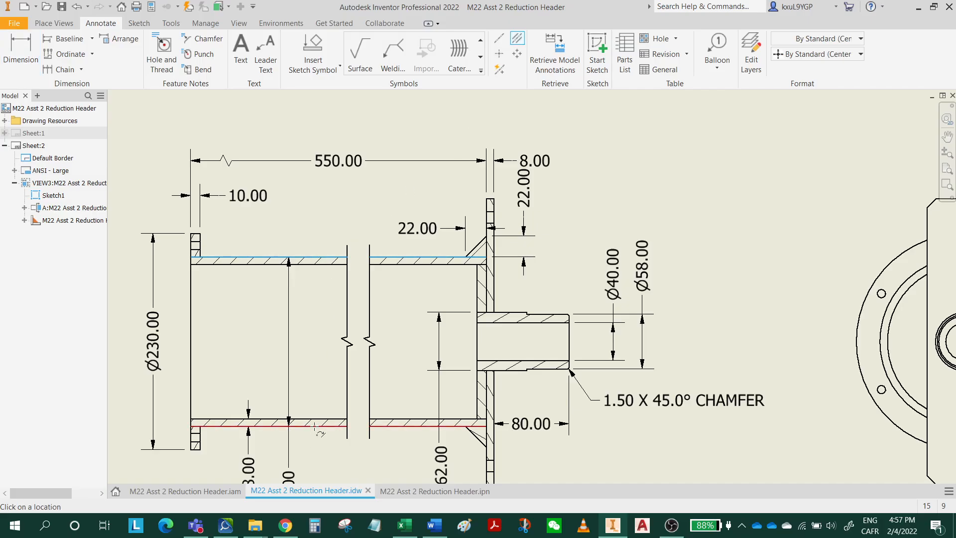
pyautogui.click(315, 426)
pyautogui.press('Escape')
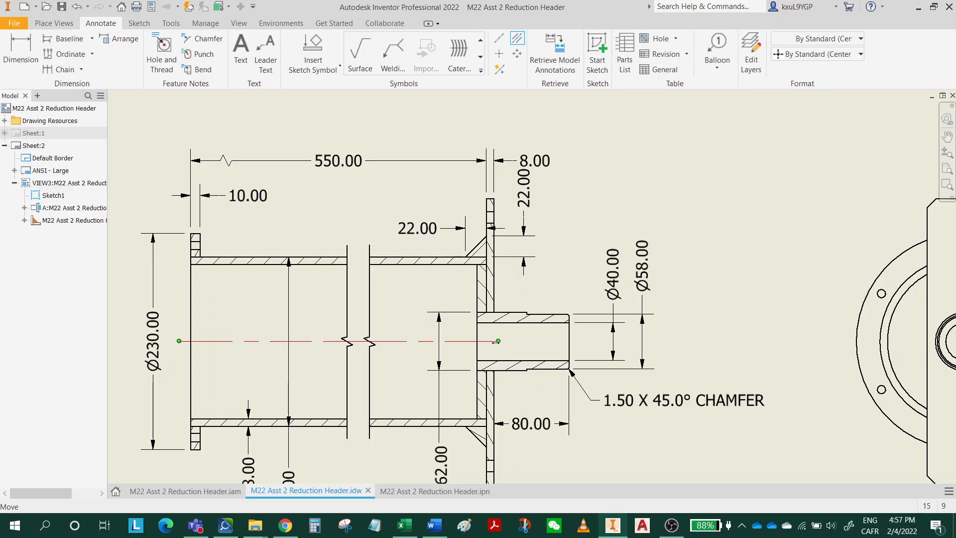
pyautogui.moveTo(498, 342); pyautogui.dragTo(583, 339)
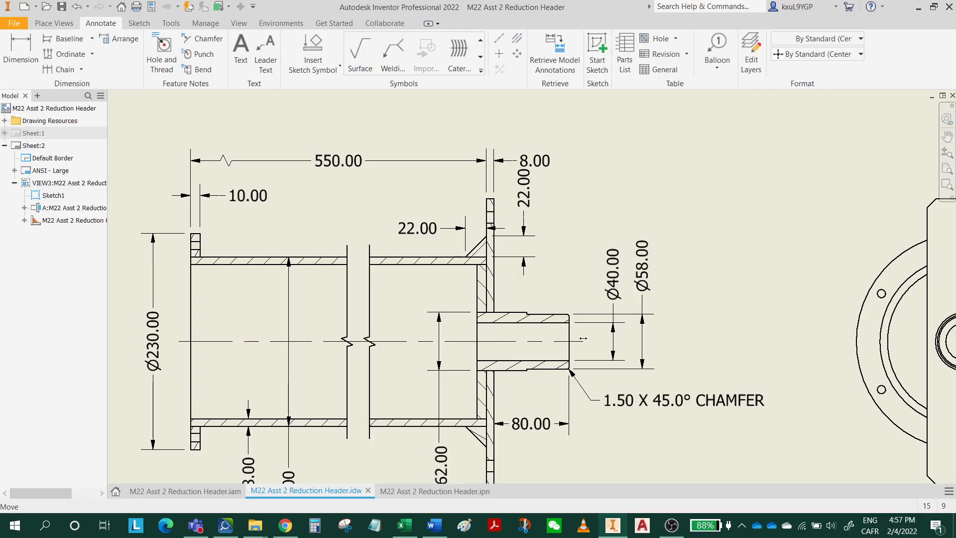
pyautogui.click(661, 360)
pyautogui.moveTo(723, 387); pyautogui.dragTo(706, 391, button='middle')
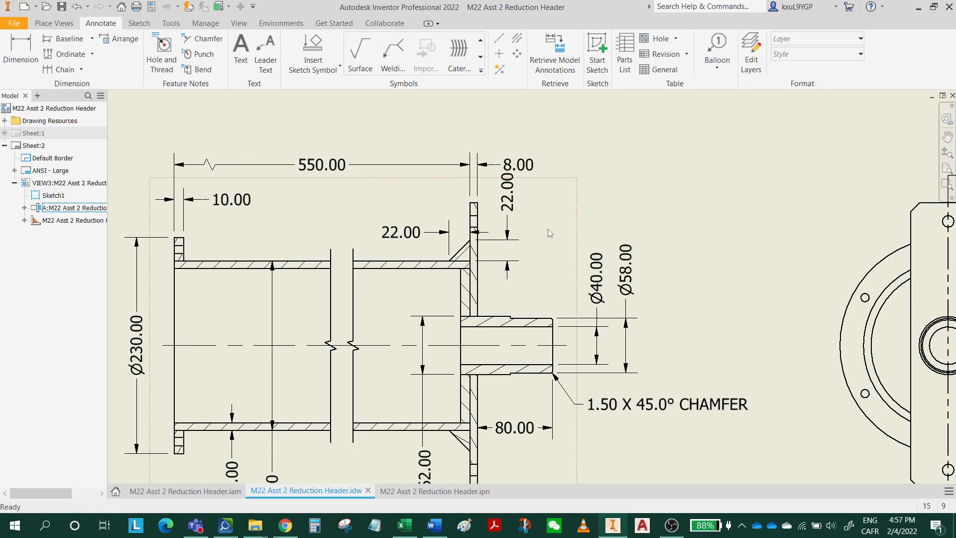
# Apply automated centerlines to the holes in the section view, with the axis-parallel projection included.
pyautogui.moveTo(728, 264)
pyautogui.mouseDown(button='middle')
pyautogui.moveTo(651, 216)
pyautogui.moveTo(758, 249)
pyautogui.mouseUp(button='middle')
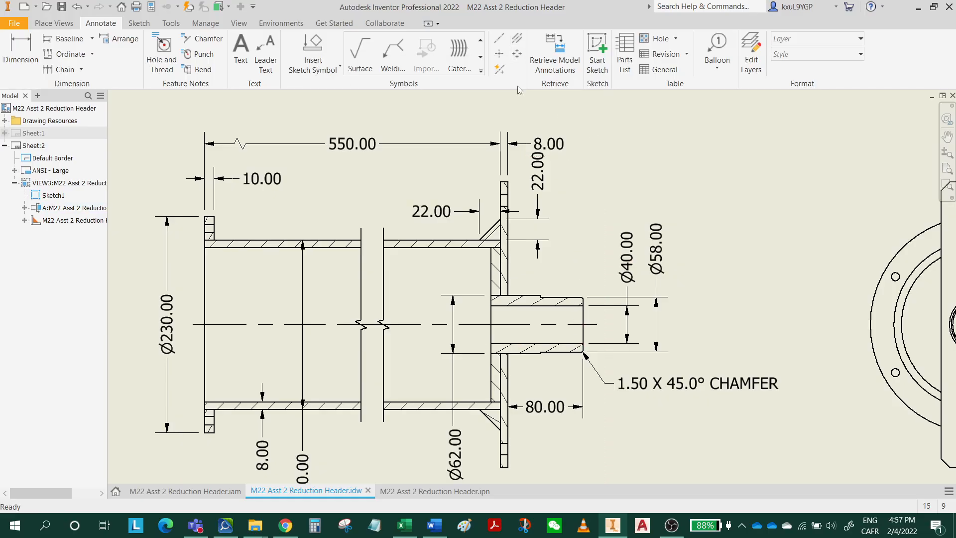
pyautogui.click(502, 73)
pyautogui.click(416, 288)
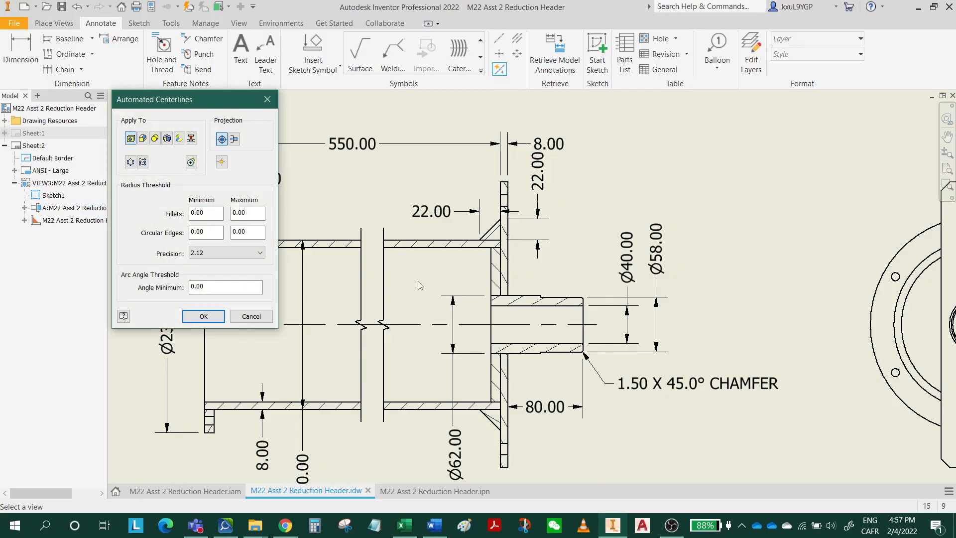
pyautogui.click(234, 140)
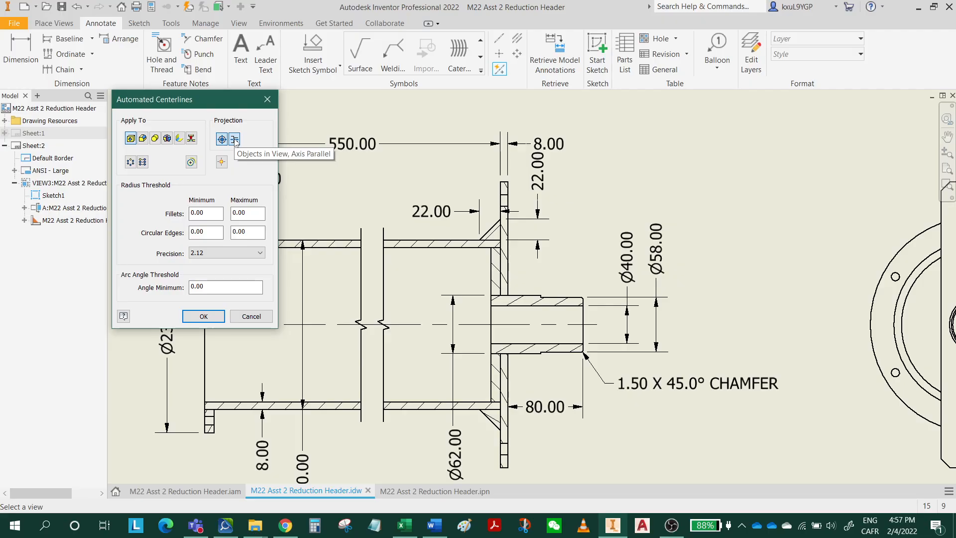
pyautogui.click(204, 316)
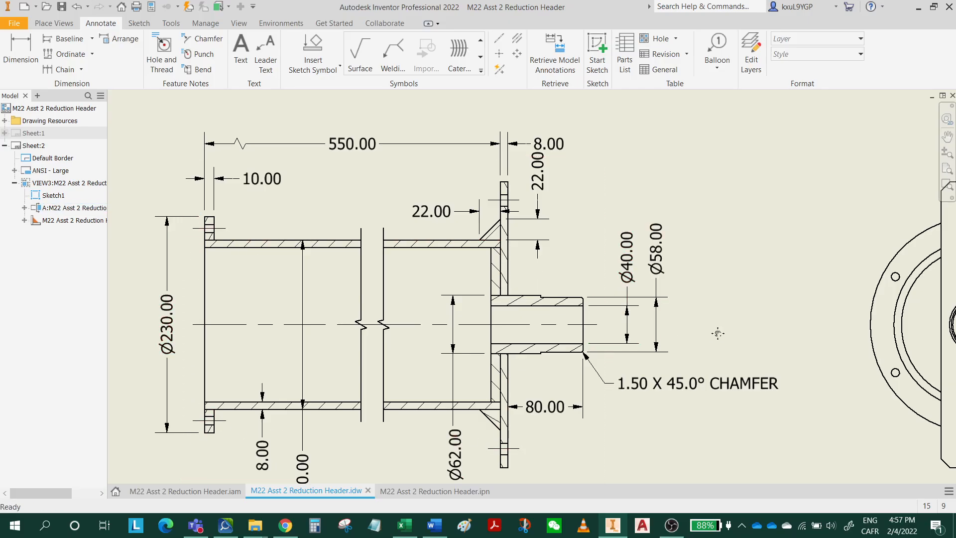
# Add a center mark to the flange's outer circle in the end view.
pyautogui.moveTo(720, 331)
pyautogui.mouseDown(button='middle')
pyautogui.moveTo(581, 328)
pyautogui.moveTo(435, 286)
pyautogui.moveTo(311, 284)
pyautogui.mouseUp(button='middle')
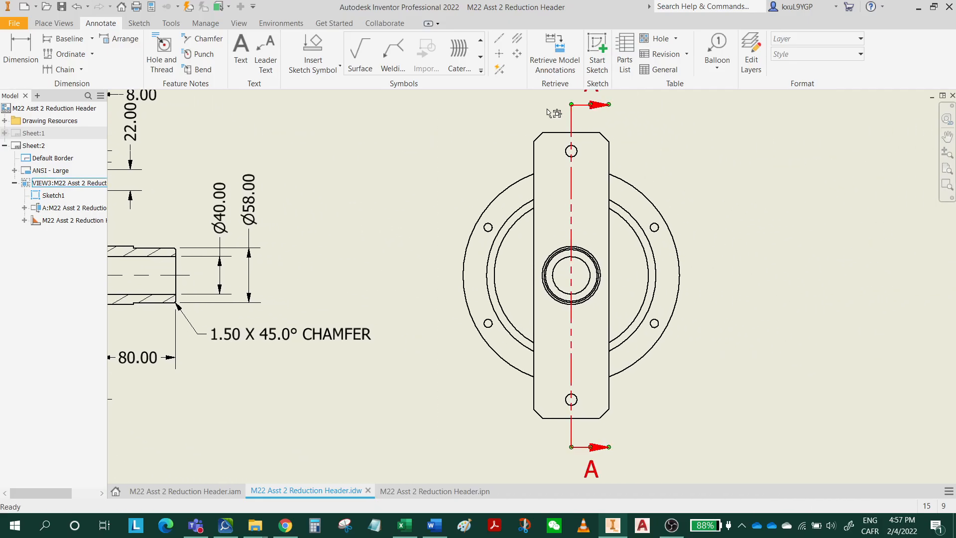
pyautogui.click(499, 54)
pyautogui.click(642, 192)
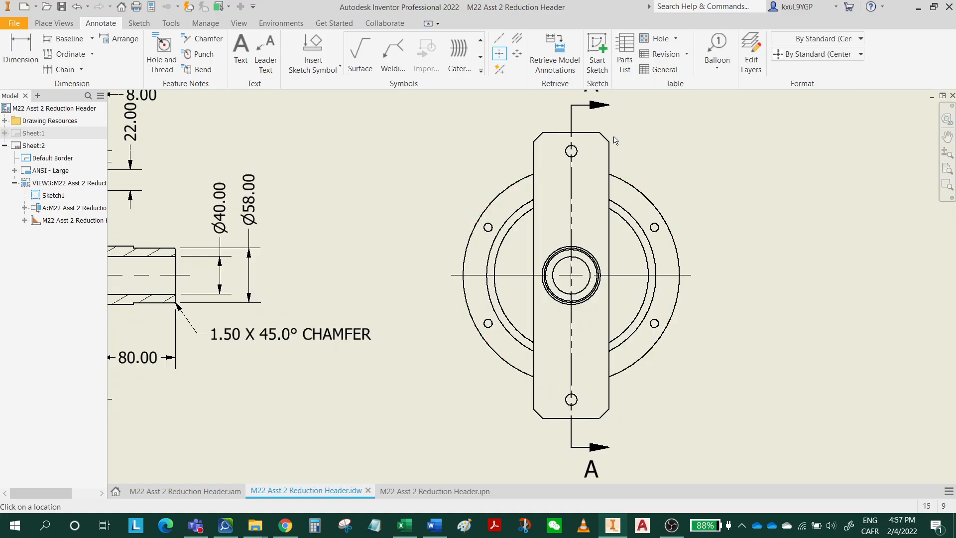
pyautogui.press('Escape')
# Add a centered pattern through the four flange bolt holes about the flange center and extend its arc to close the bolt circle.
pyautogui.click(520, 59)
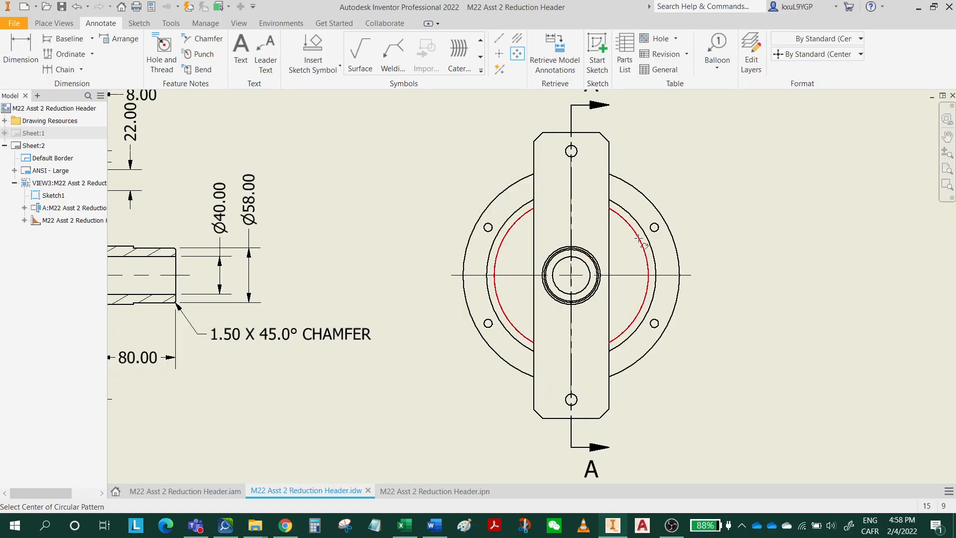
pyautogui.click(671, 229)
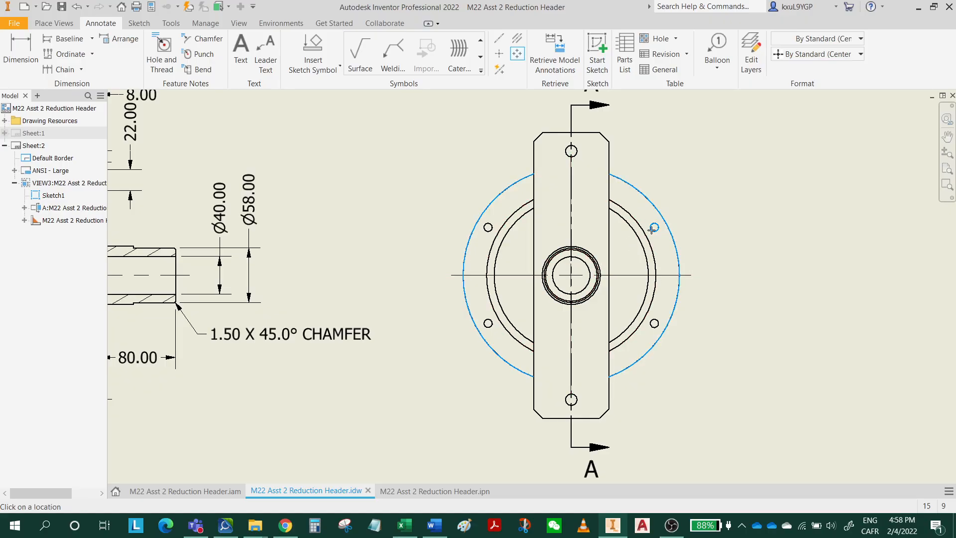
pyautogui.click(654, 228)
pyautogui.click(488, 227)
pyautogui.click(489, 323)
pyautogui.click(654, 324)
pyautogui.rightClick(655, 325)
pyautogui.click(698, 328)
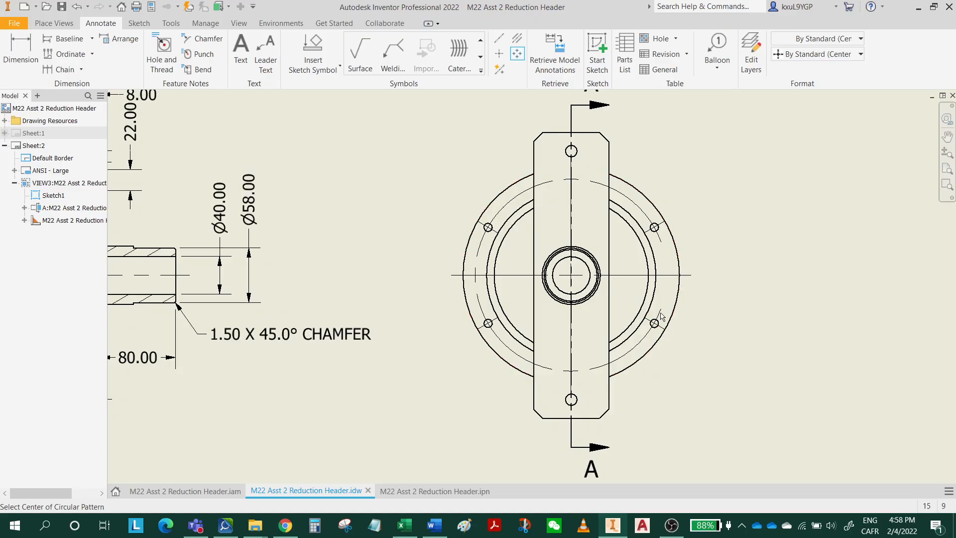
pyautogui.press('Escape')
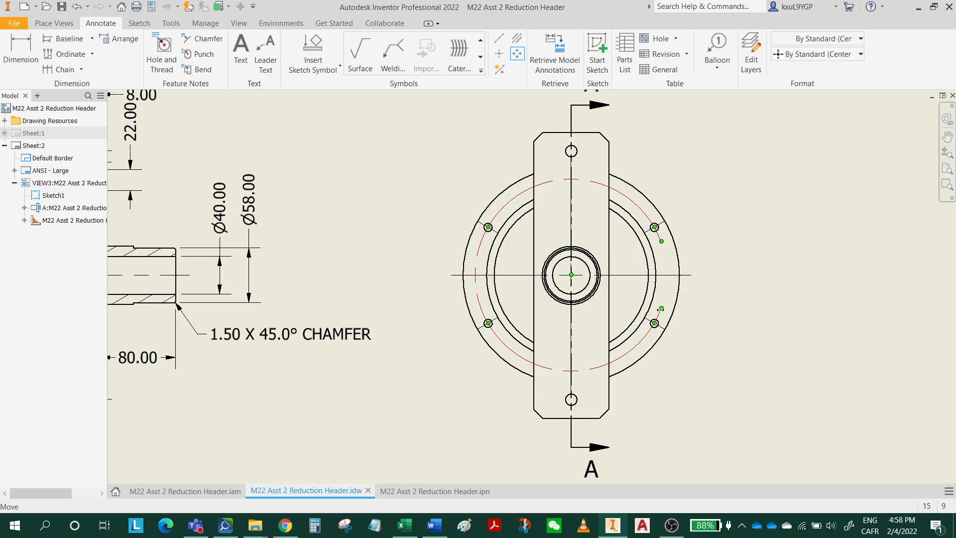
pyautogui.click(661, 243)
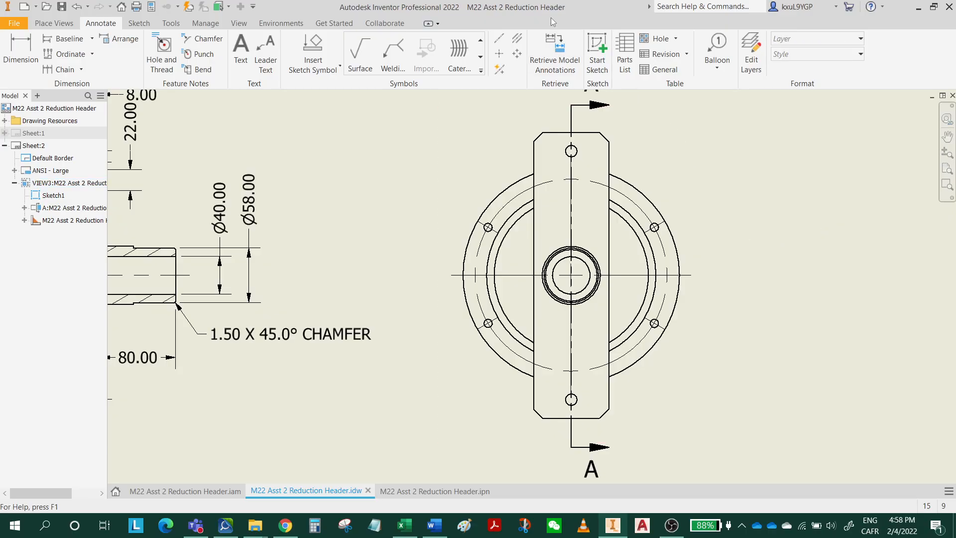
# Add center marks to the upper and lower holes of the rectangular end plate in the end view.
pyautogui.click(500, 54)
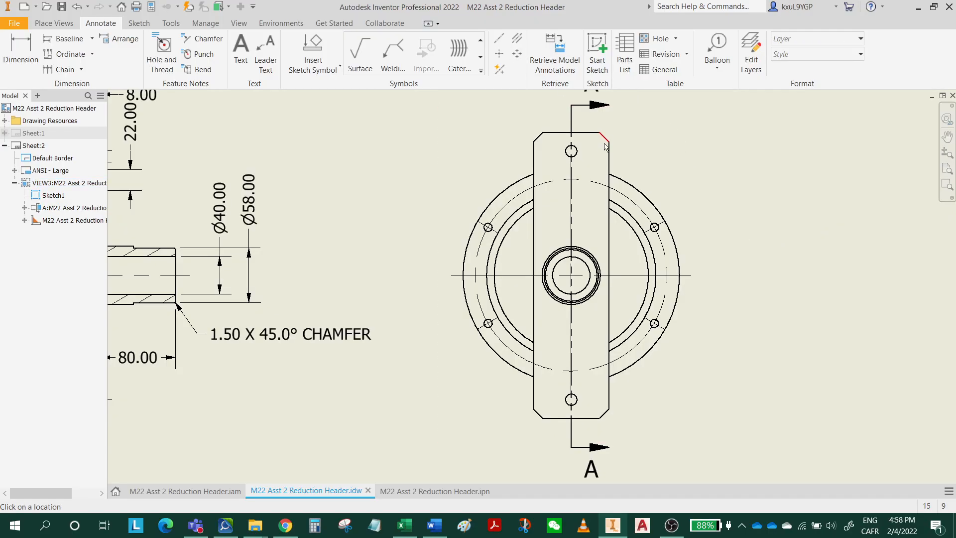
pyautogui.click(568, 150)
pyautogui.click(571, 399)
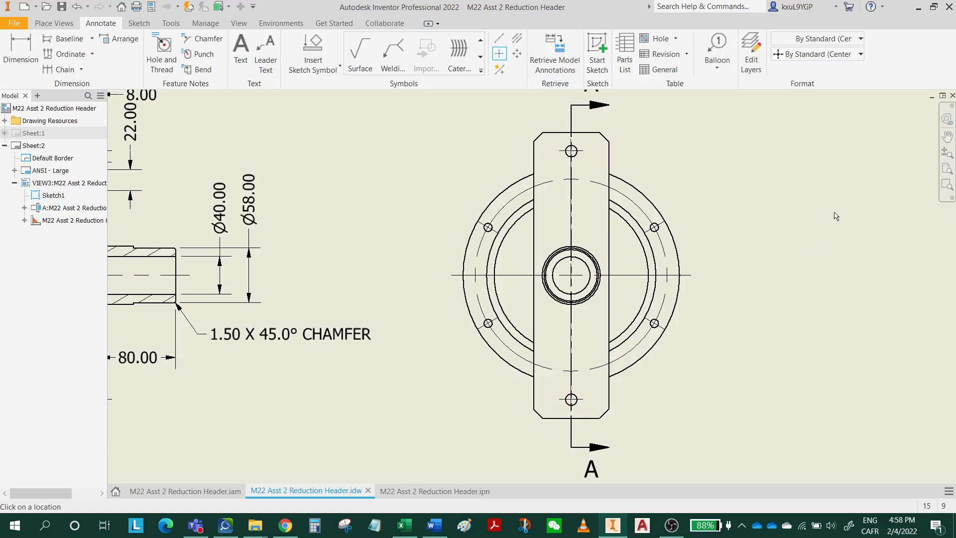
# Dimension the end plate's upper hole center from the plate's top edge, placing the vertical dimension to the left of the view.
pyautogui.moveTo(834, 212); pyautogui.dragTo(761, 244, button='middle')
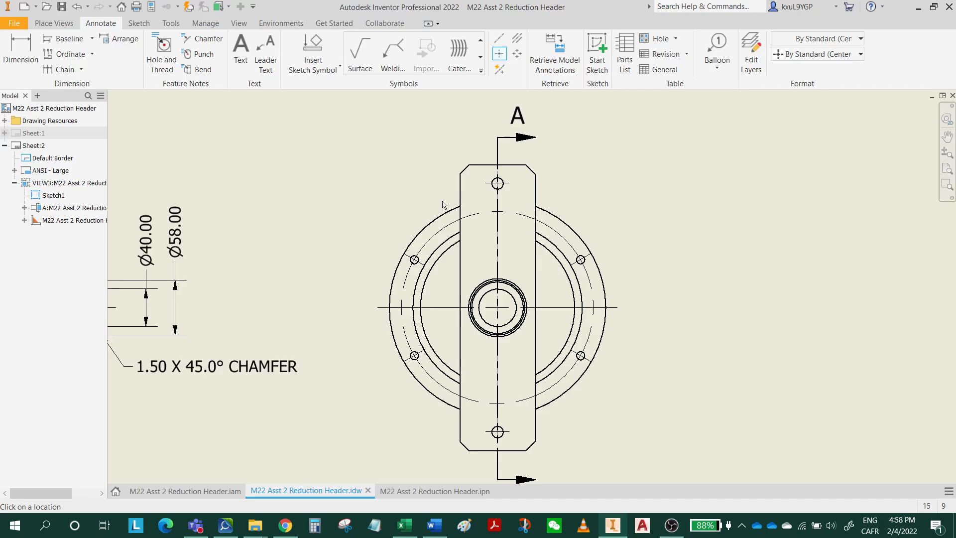
pyautogui.click(29, 60)
pyautogui.click(493, 165)
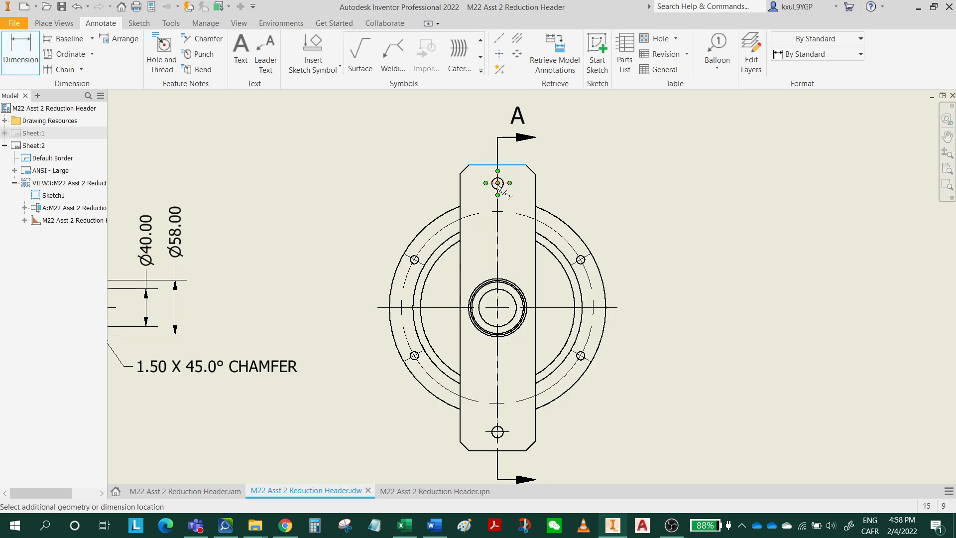
pyautogui.click(498, 183)
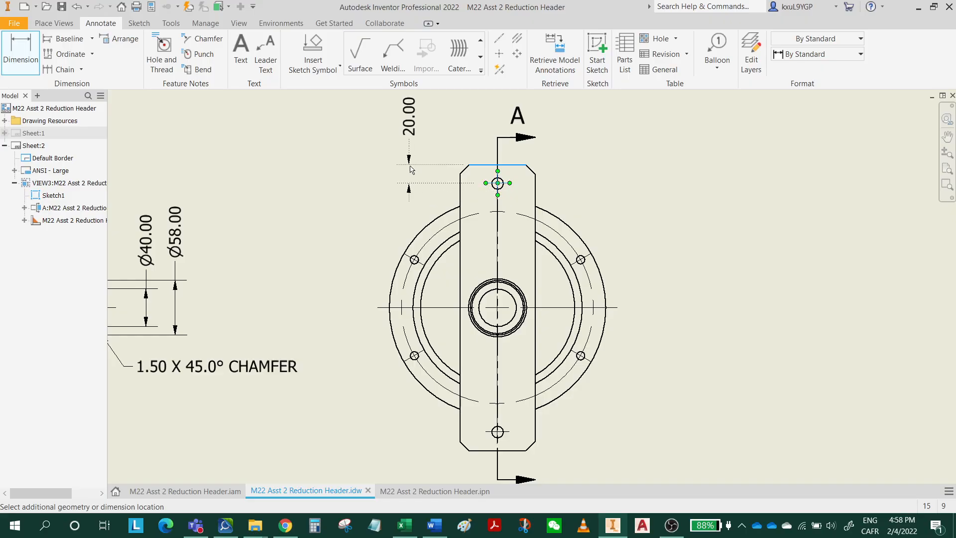
pyautogui.click(411, 170)
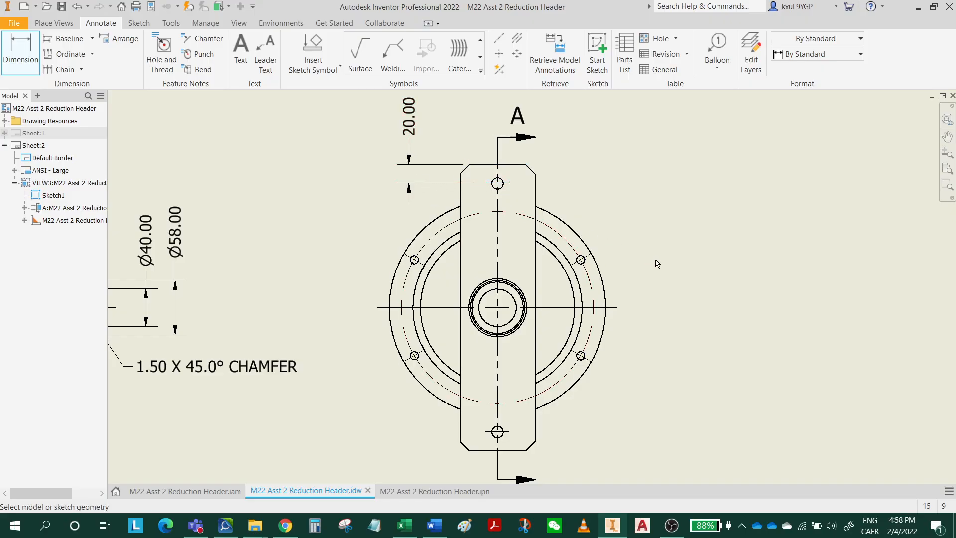
# Dimension from the end plate's top edge to the horizontal centerline, placing the vertical dimension to the right of the flange.
pyautogui.moveTo(656, 263); pyautogui.dragTo(485, 266, button='middle')
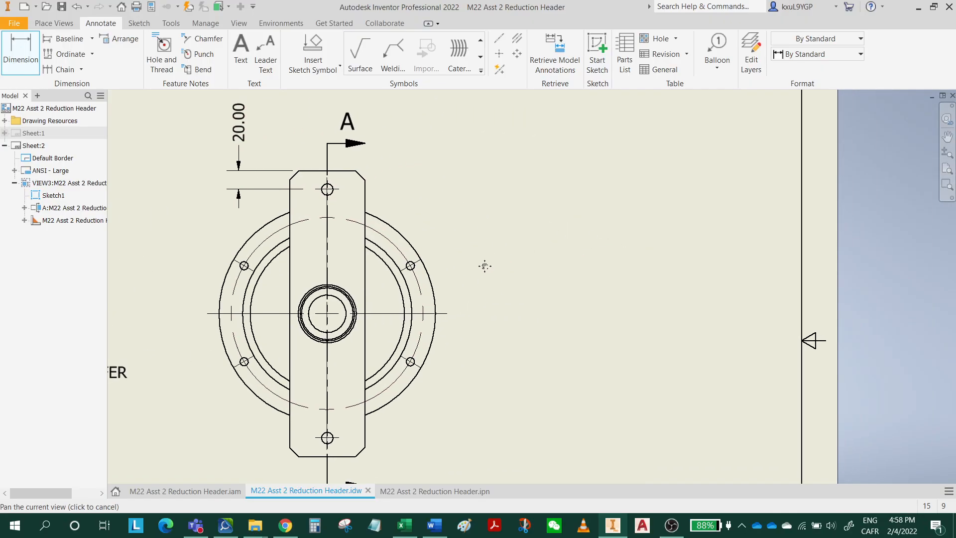
pyautogui.click(356, 172)
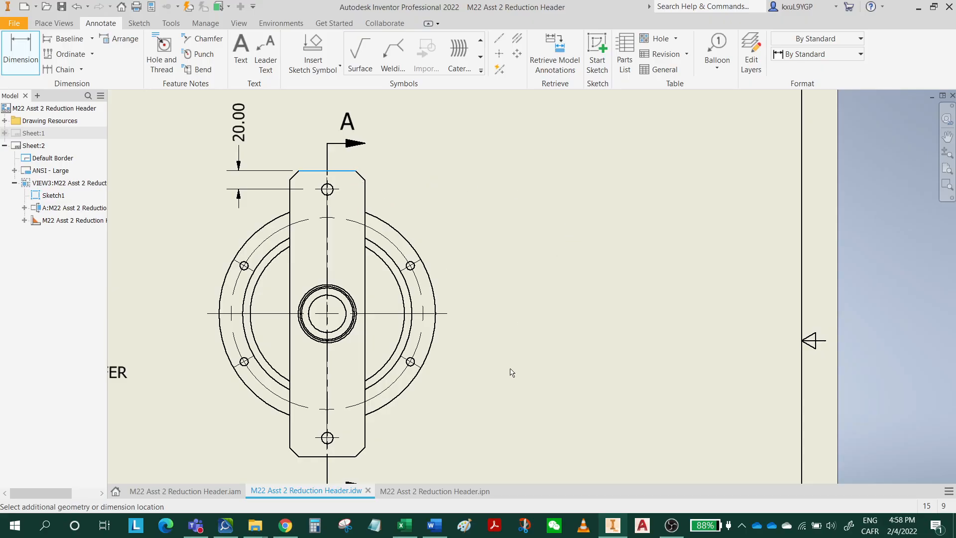
pyautogui.click(448, 314)
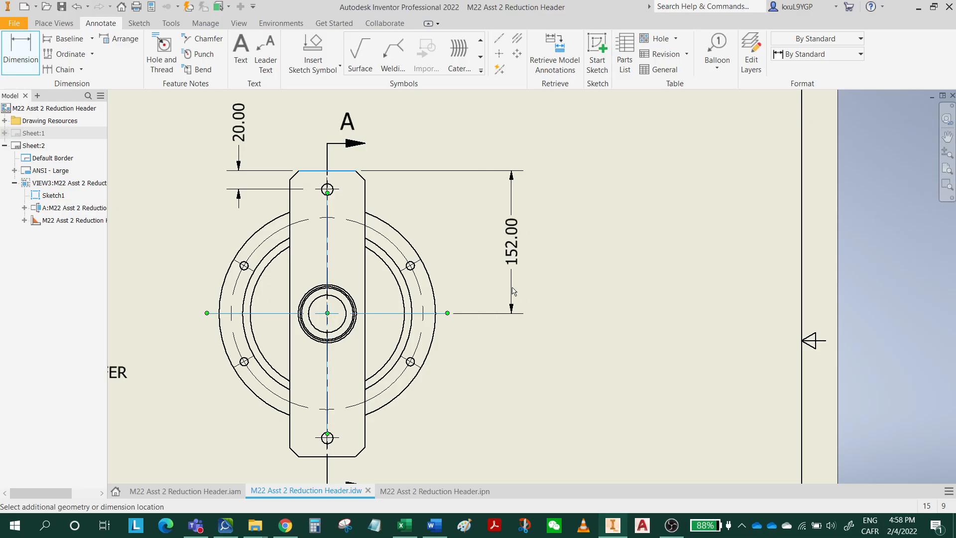
pyautogui.click(506, 291)
# Dimension the end plate's overall height, placing it outside the top-edge-to-centerline dimension on the right of the view.
pyautogui.moveTo(614, 317)
pyautogui.mouseDown(button='middle')
pyautogui.moveTo(566, 341)
pyautogui.moveTo(550, 362)
pyautogui.mouseUp(button='middle')
pyautogui.click(293, 219)
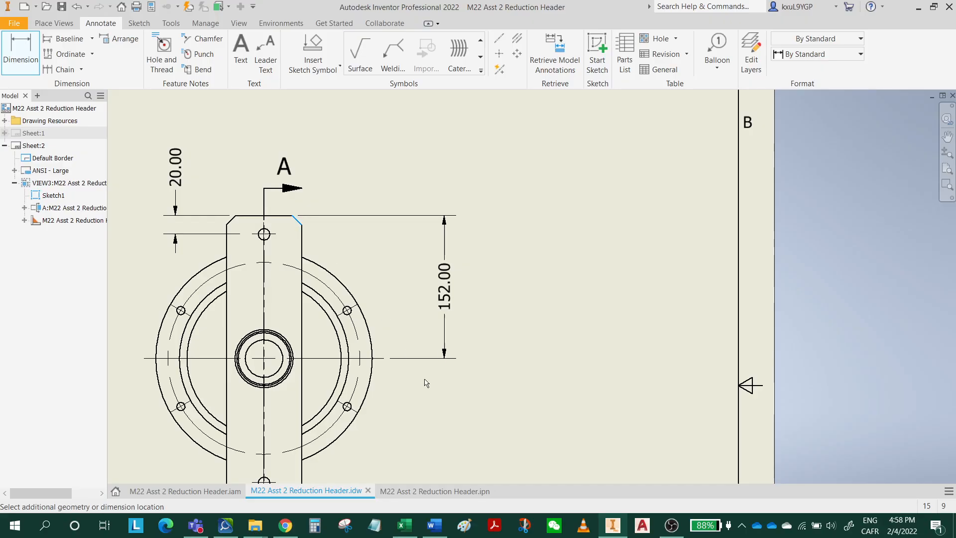
pyautogui.moveTo(425, 394); pyautogui.dragTo(443, 241, button='middle')
pyautogui.click(307, 353)
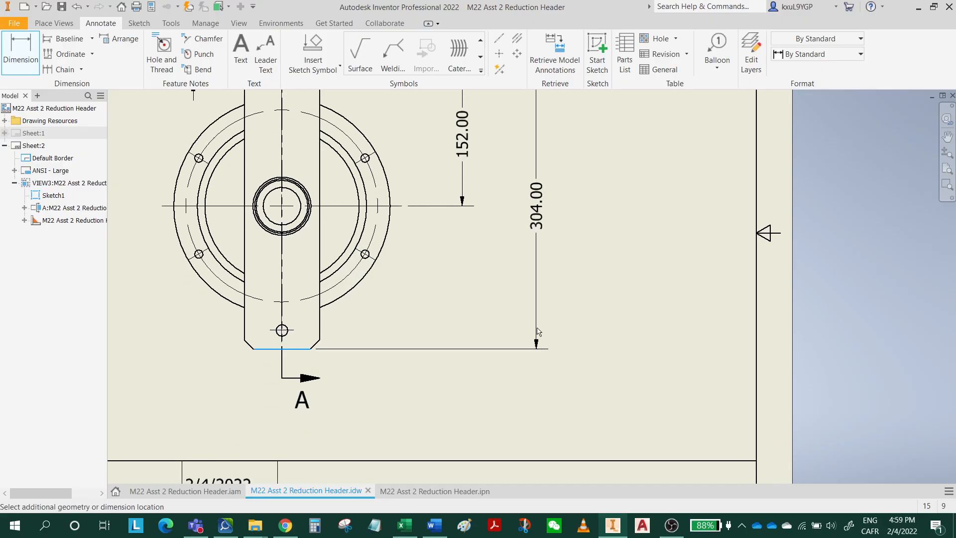
pyautogui.moveTo(536, 248); pyautogui.dragTo(480, 349, button='middle')
pyautogui.click(450, 401)
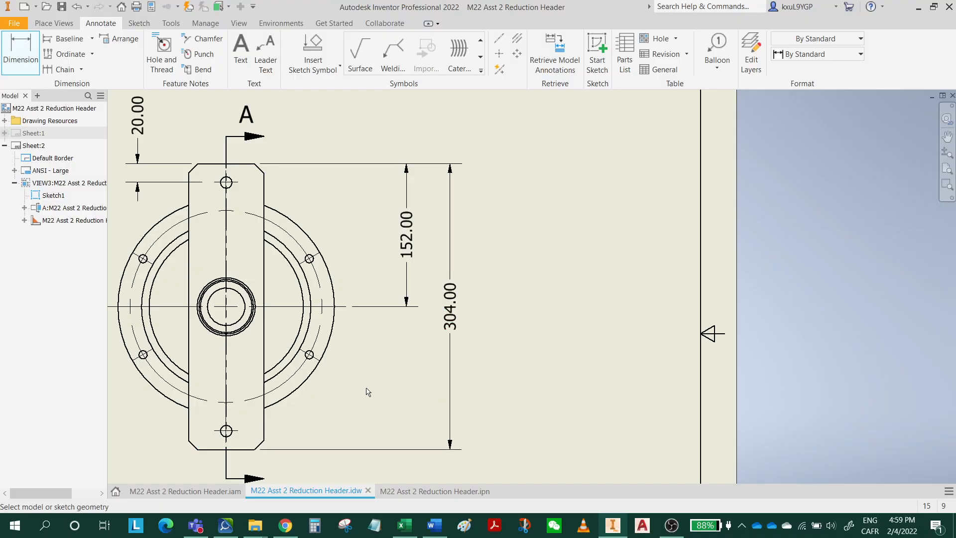
# Dimension the end plate's lower hole center from the plate's bottom edge, placing the value below the arrows to the left of the view.
pyautogui.moveTo(367, 392); pyautogui.dragTo(448, 313, button='middle')
pyautogui.click(312, 356)
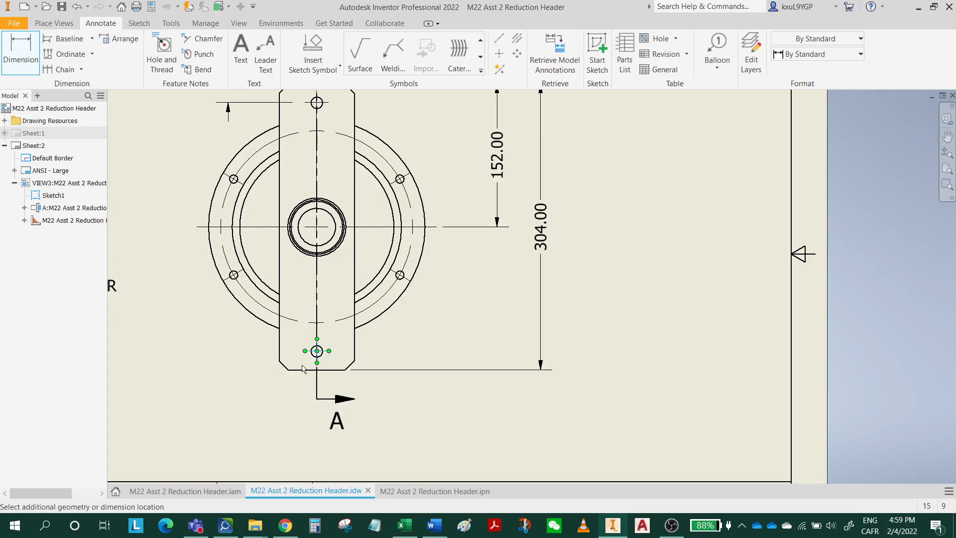
pyautogui.click(299, 369)
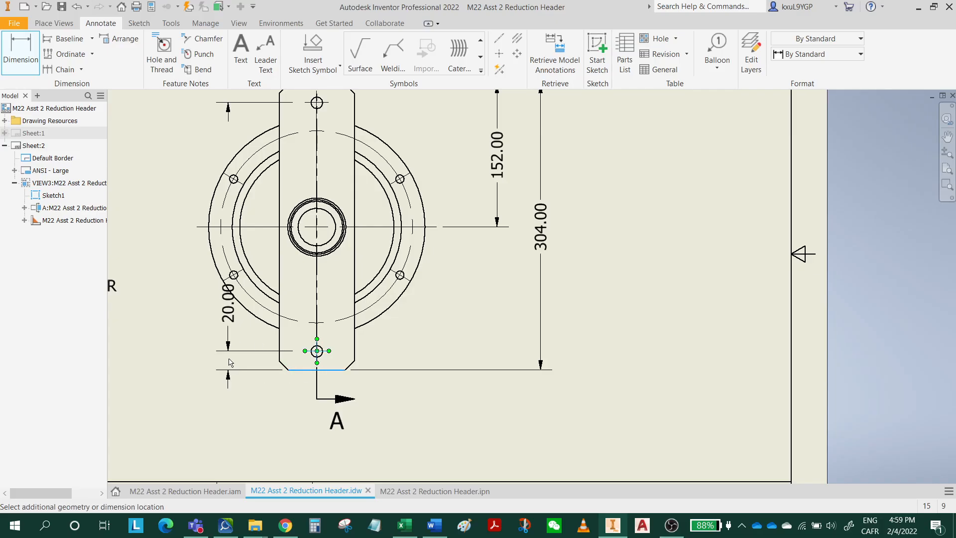
pyautogui.click(227, 359)
pyautogui.moveTo(231, 318); pyautogui.dragTo(228, 399)
pyautogui.click(367, 412)
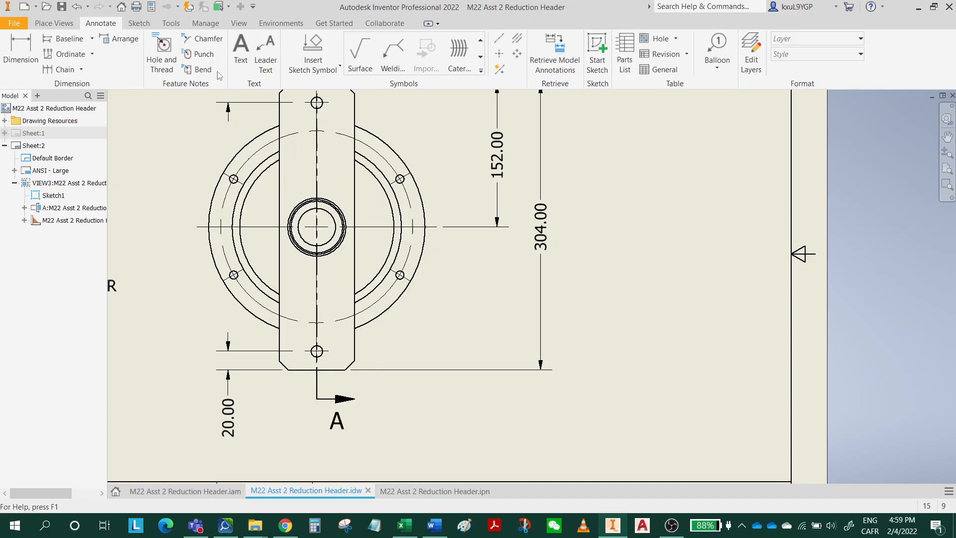
# Add a chamfer note to the end plate's lower-right corner, referenced to the bottom edge and placed below and right of the plate.
pyautogui.click(202, 39)
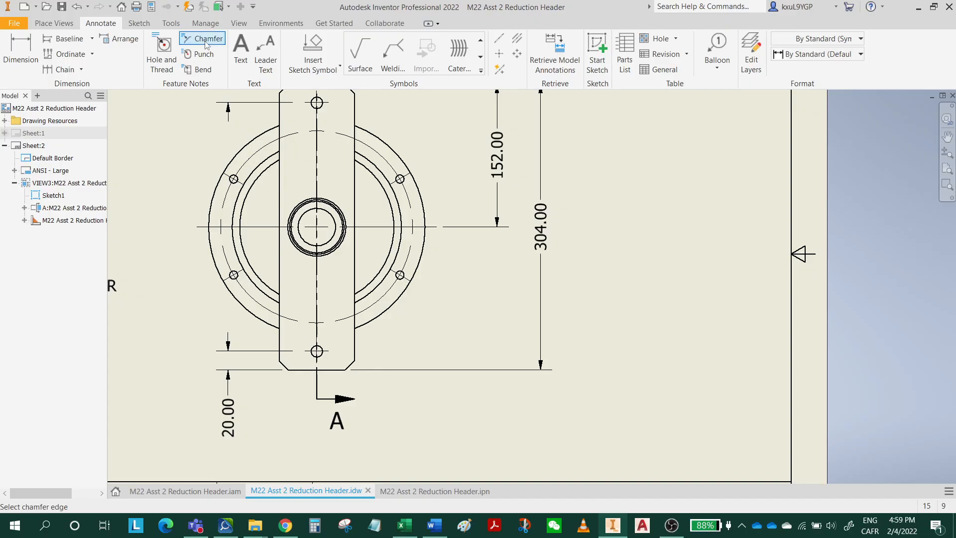
pyautogui.scroll(3, 357, 369)
pyautogui.click(351, 362)
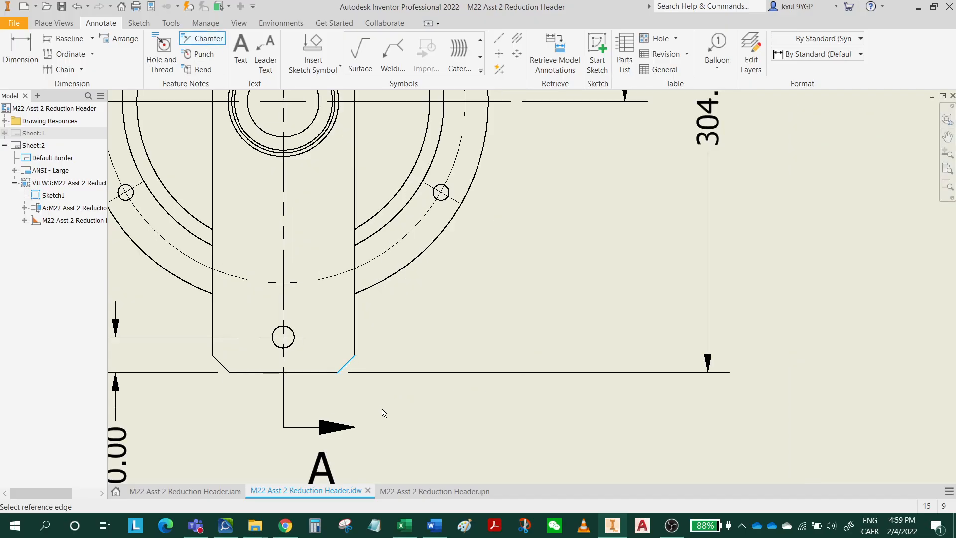
pyautogui.click(324, 372)
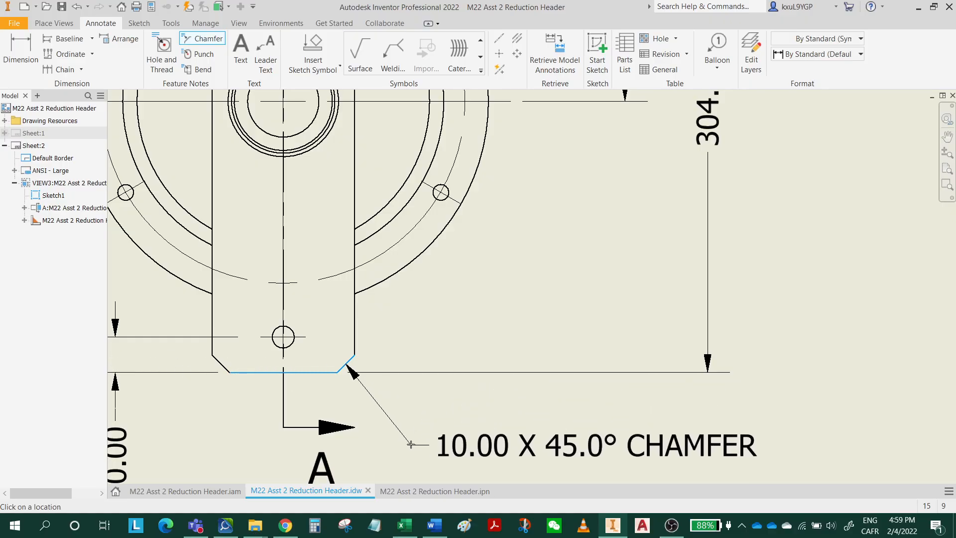
pyautogui.click(393, 436)
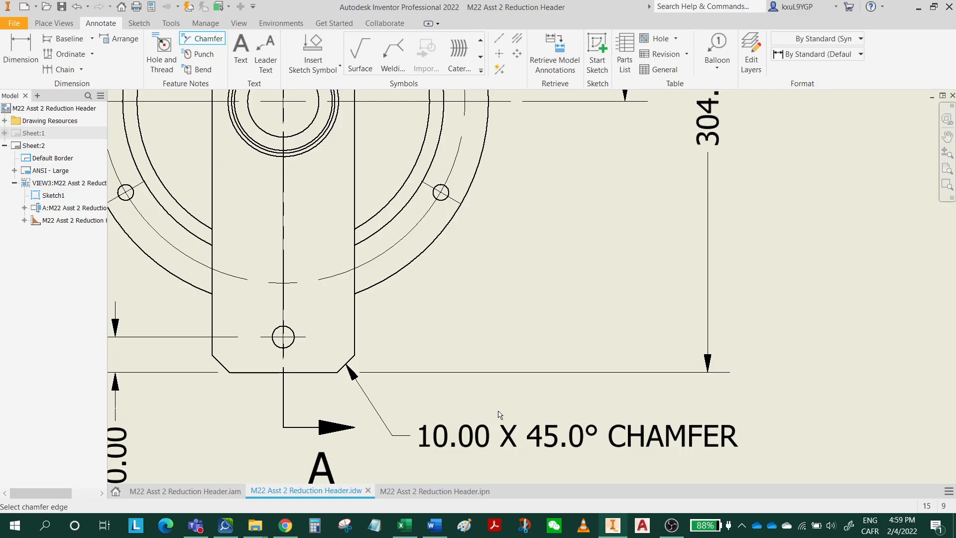
# Replace the word CHAMFER in the end plate's chamfer note with "4 CORNERS", keeping the distance and angle fields.
pyautogui.doubleClick(529, 438)
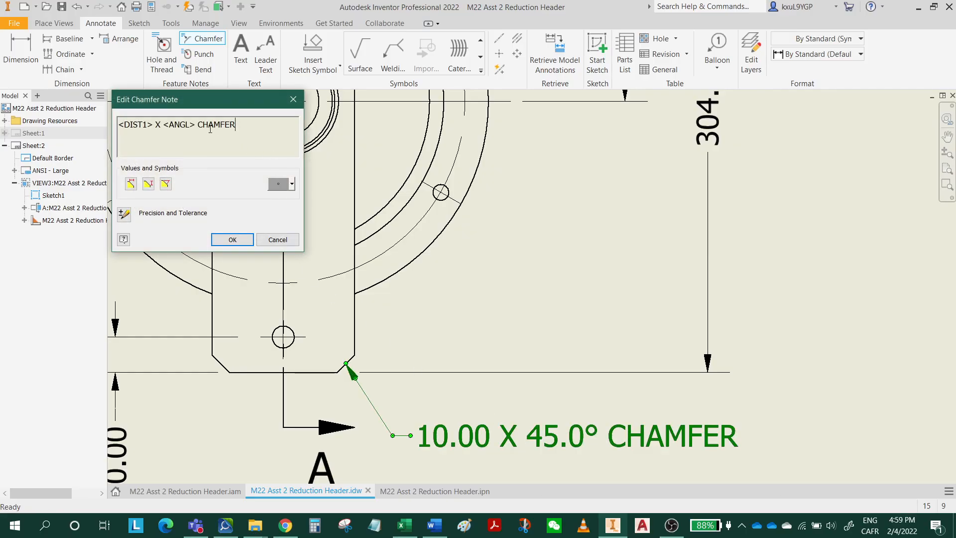
pyautogui.moveTo(199, 127); pyautogui.dragTo(304, 131)
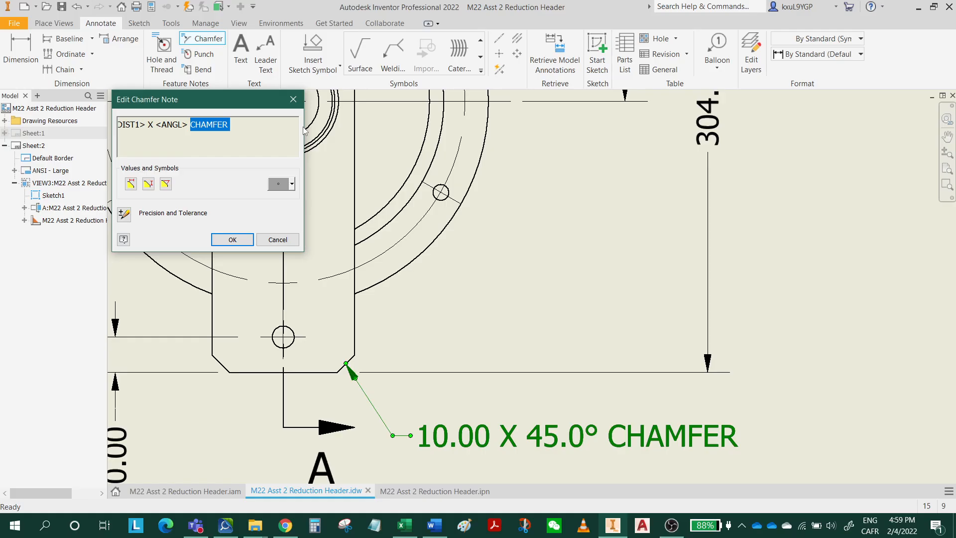
pyautogui.press('BackSpace')
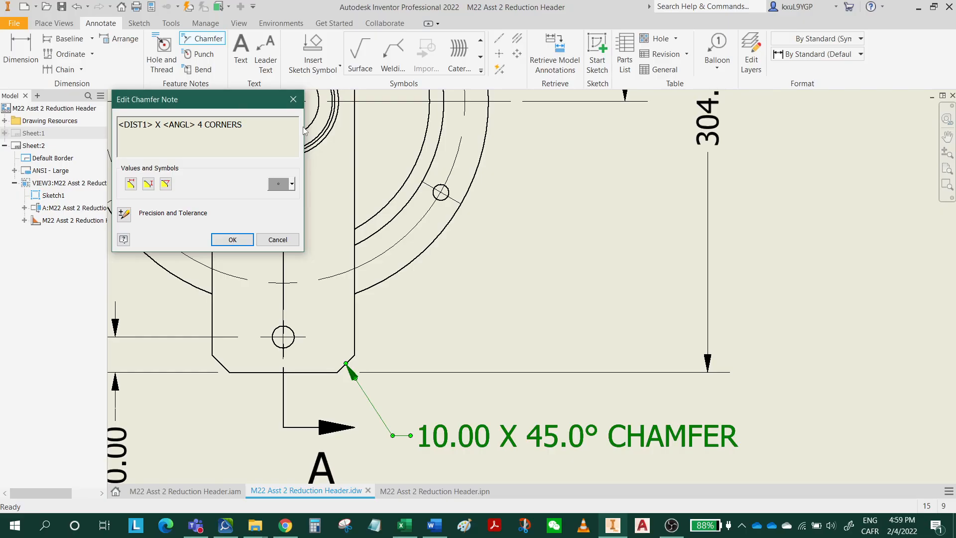
pyautogui.click(232, 243)
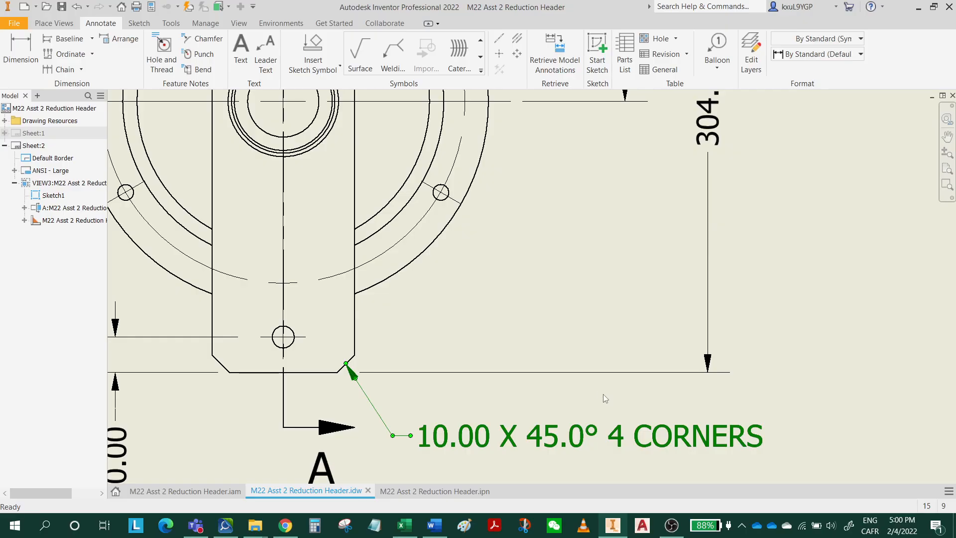
# Split the end plate's chamfer note so that "4 CORNERS" sits on a second line.
pyautogui.doubleClick(599, 435)
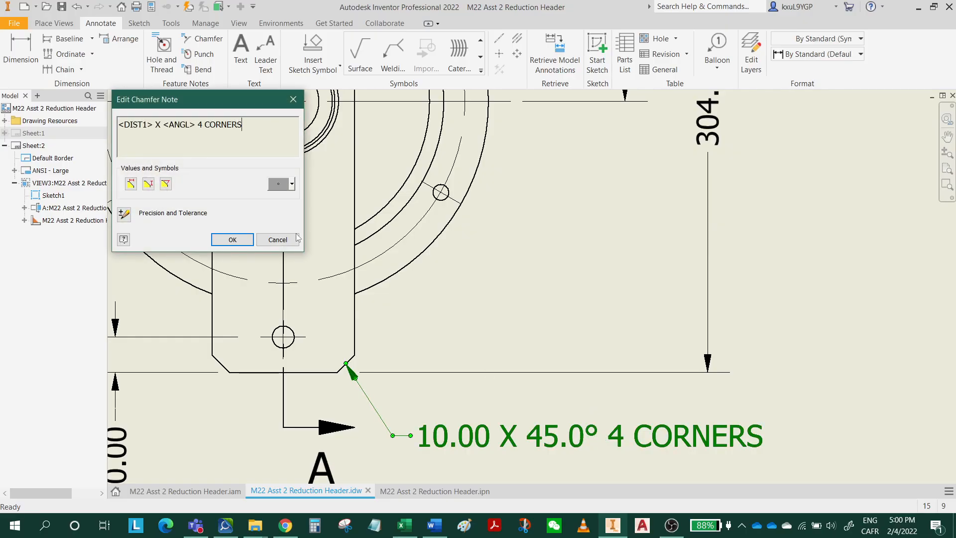
pyautogui.click(198, 125)
pyautogui.press('Return')
pyautogui.click(232, 239)
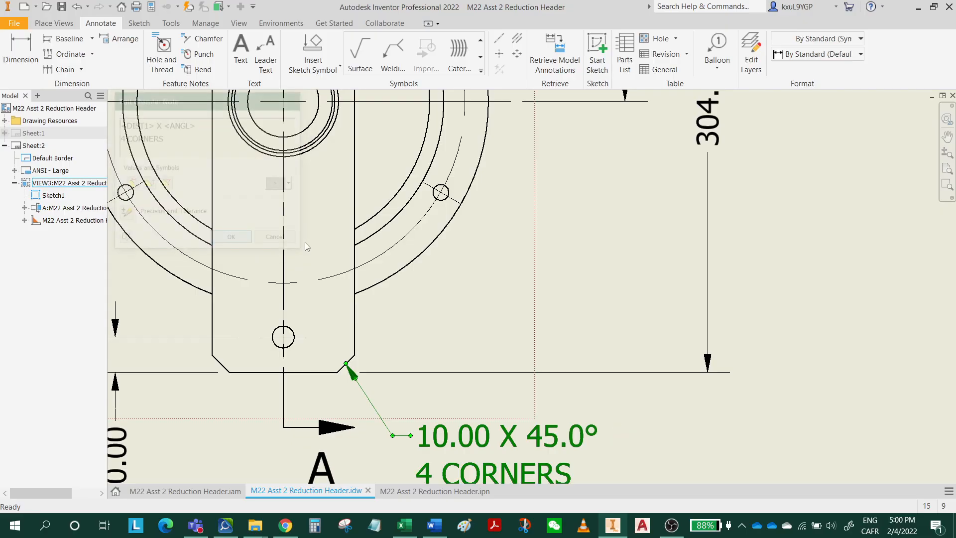
# Dimension horizontally from the end plate's left edge to its bottom-edge midpoint, placing it below the view with the value right of the arrows.
pyautogui.scroll(-2, 515, 295)
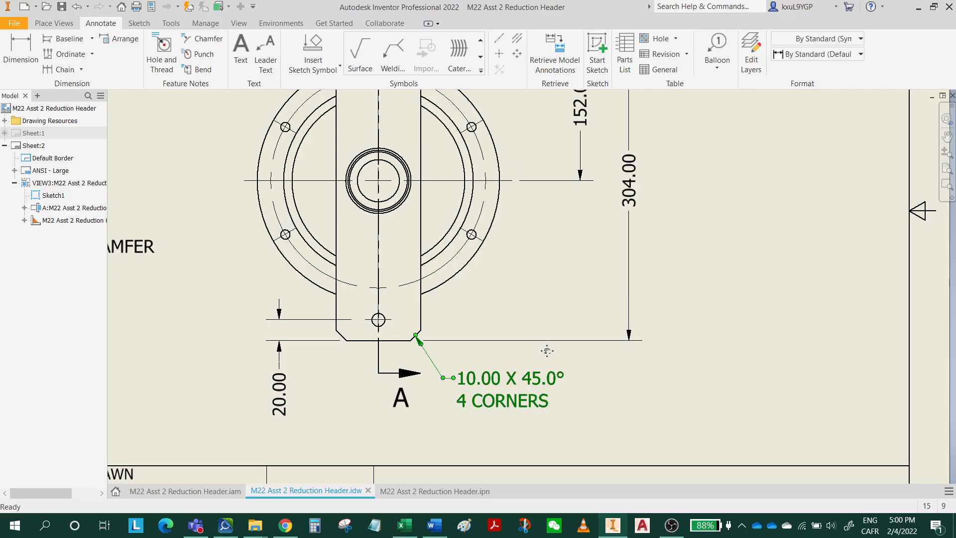
pyautogui.moveTo(547, 350); pyautogui.dragTo(588, 249, button='middle')
pyautogui.moveTo(480, 268); pyautogui.dragTo(512, 349, button='middle')
pyautogui.scroll(3, 482, 330)
pyautogui.scroll(-3, 466, 285)
pyautogui.moveTo(482, 268); pyautogui.dragTo(461, 509, button='middle')
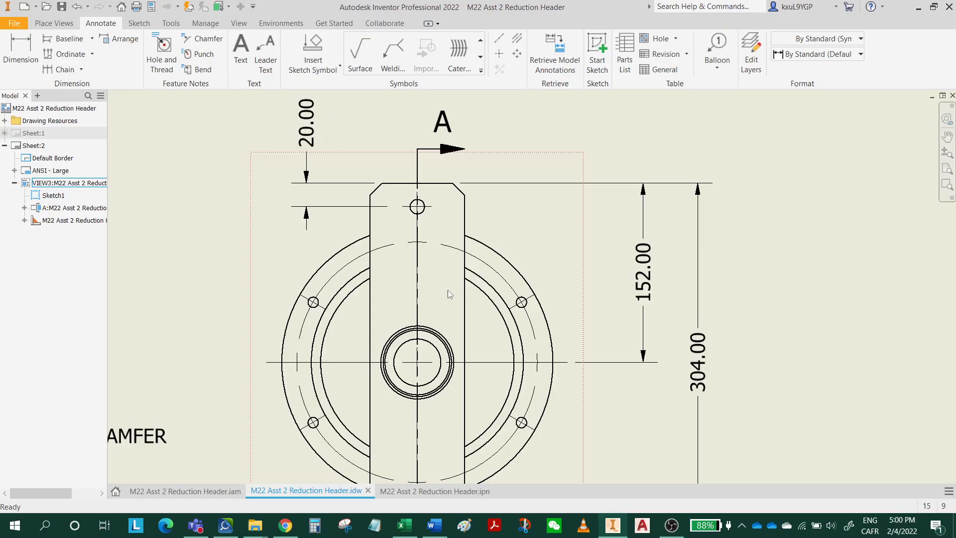
pyautogui.click(18, 52)
pyautogui.moveTo(458, 466); pyautogui.dragTo(497, 219, button='middle')
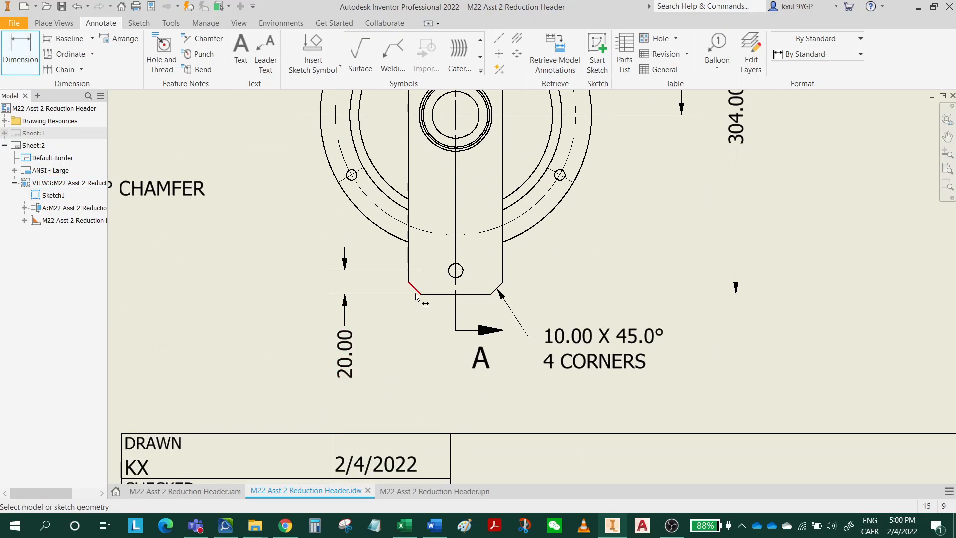
pyautogui.click(408, 280)
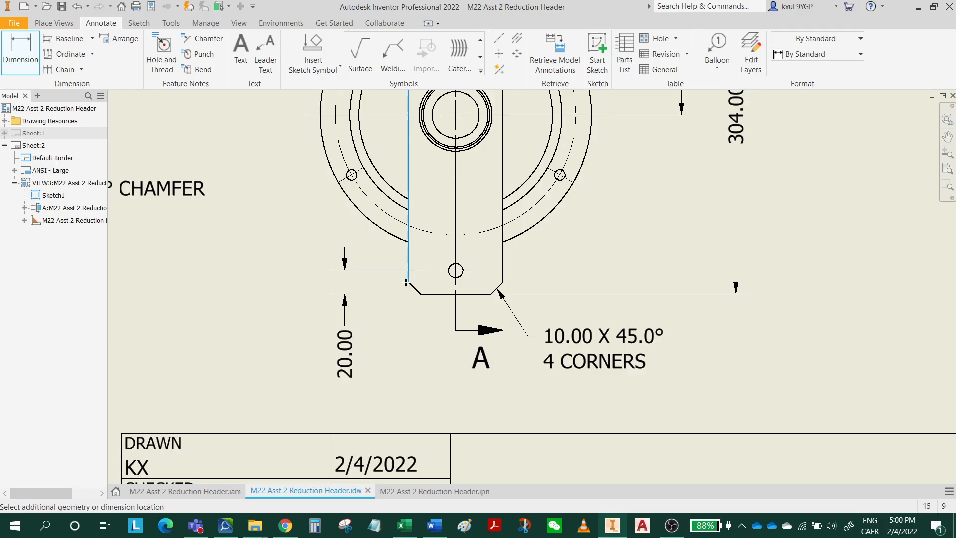
pyautogui.click(456, 294)
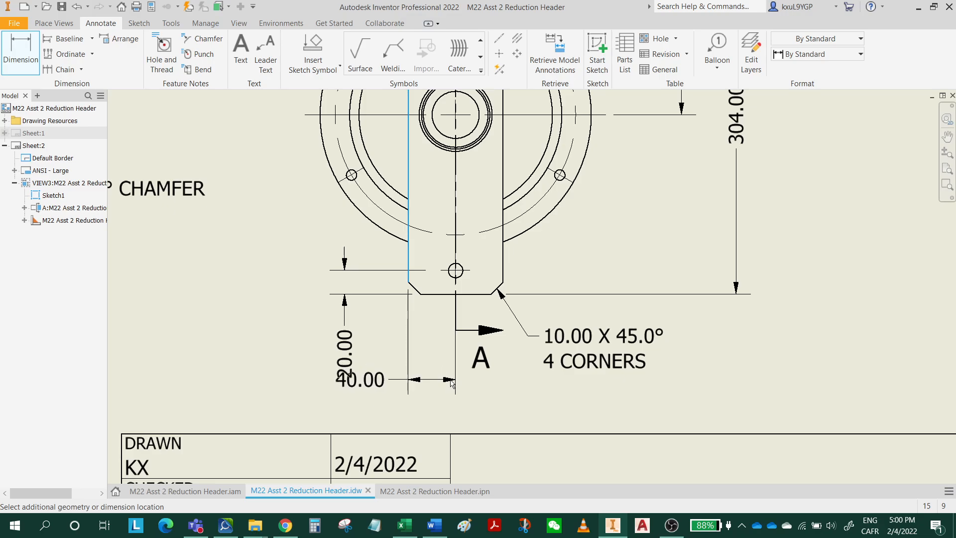
pyautogui.click(451, 382)
pyautogui.moveTo(375, 385); pyautogui.dragTo(521, 385)
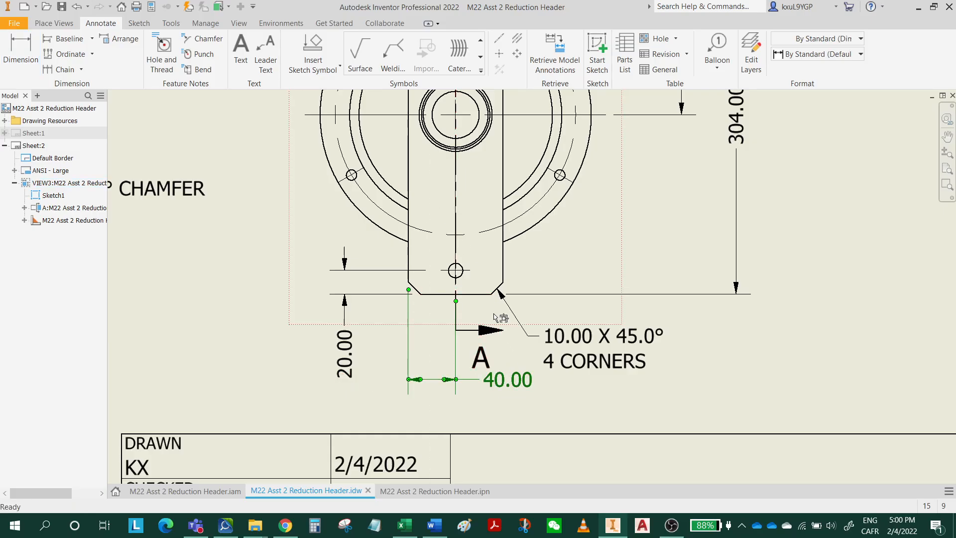
# Dimension the end plate's overall width, placing it below the edge-to-center dimension.
pyautogui.click(29, 59)
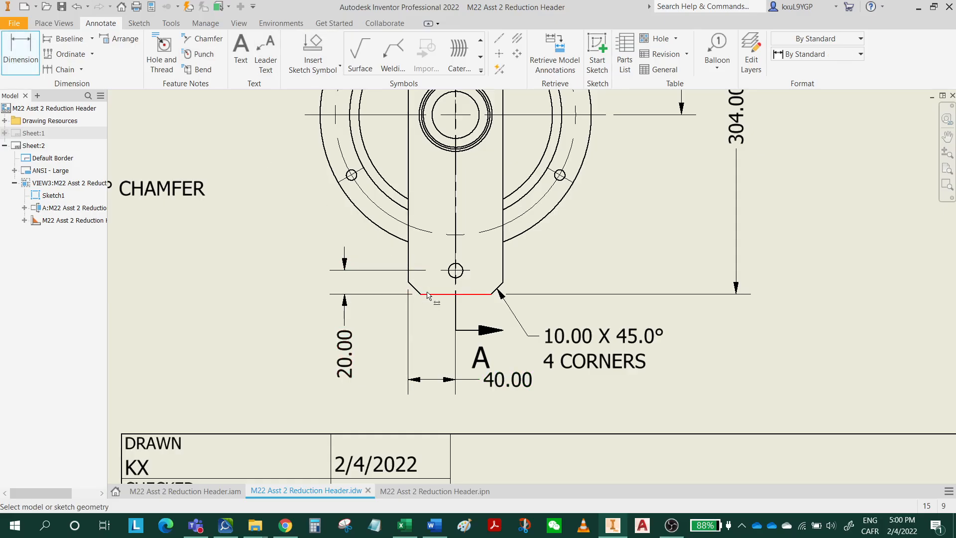
pyautogui.click(409, 264)
pyautogui.click(503, 284)
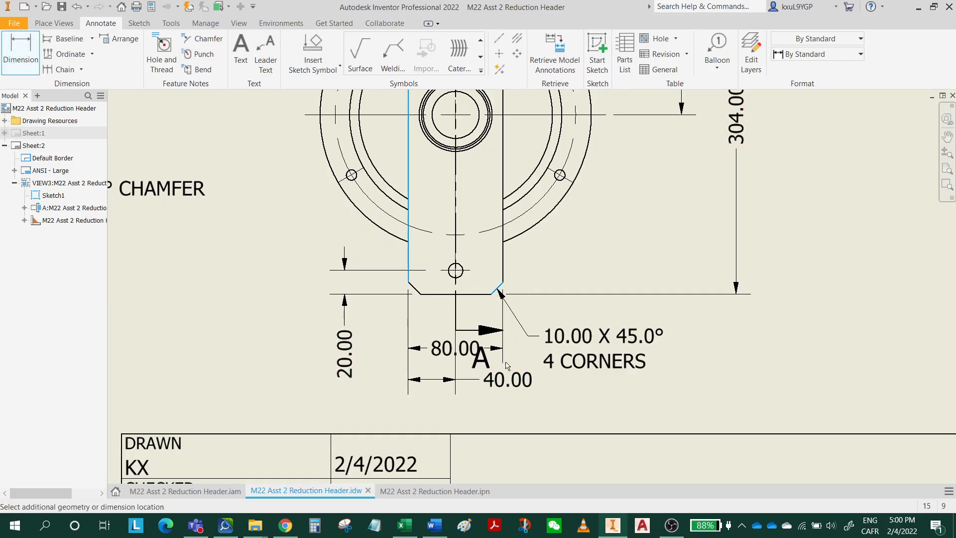
pyautogui.click(517, 414)
pyautogui.press('Escape')
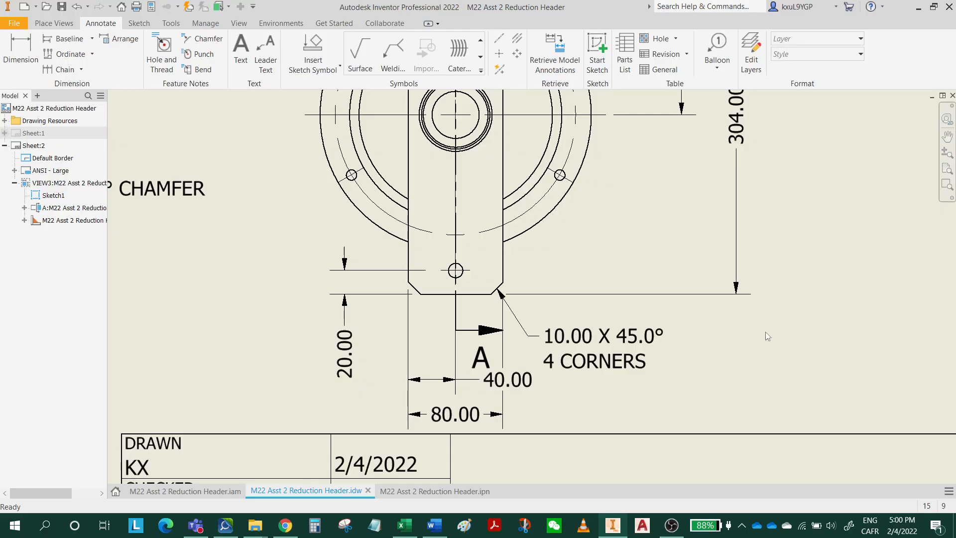
# Add a diameter dimension to the flange's bolt circle, placing the value outside the upper left of the flange.
pyautogui.moveTo(783, 269); pyautogui.dragTo(710, 417, button='middle')
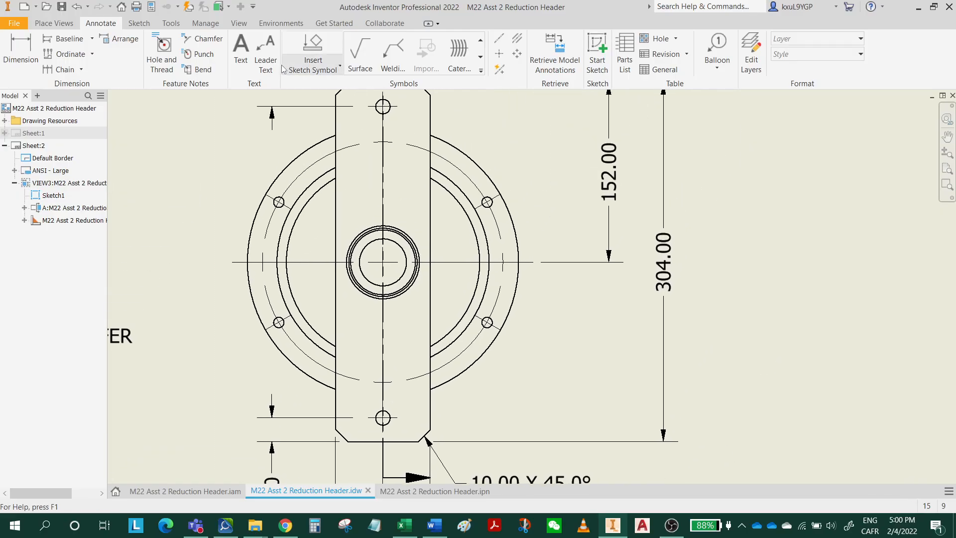
pyautogui.click(20, 52)
pyautogui.moveTo(288, 206); pyautogui.dragTo(323, 329, button='middle')
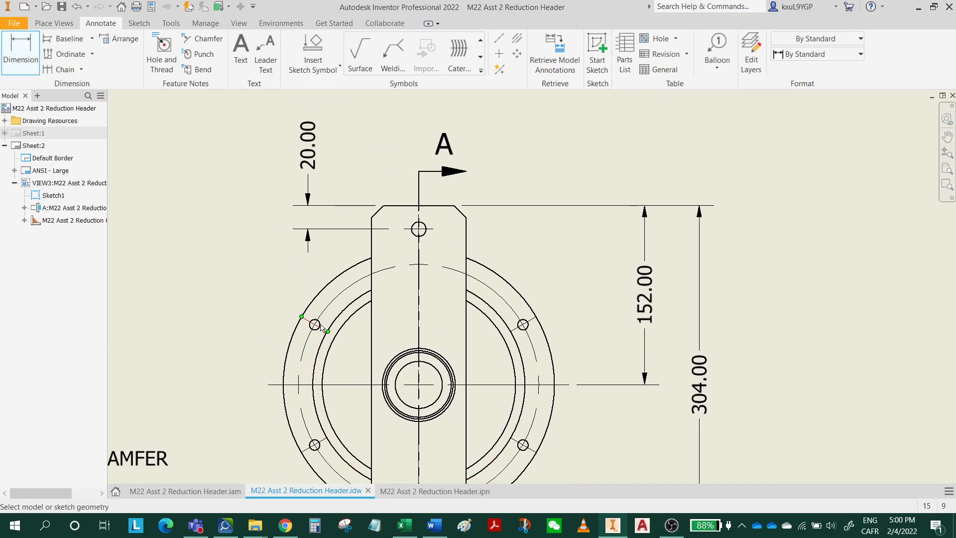
pyautogui.click(329, 305)
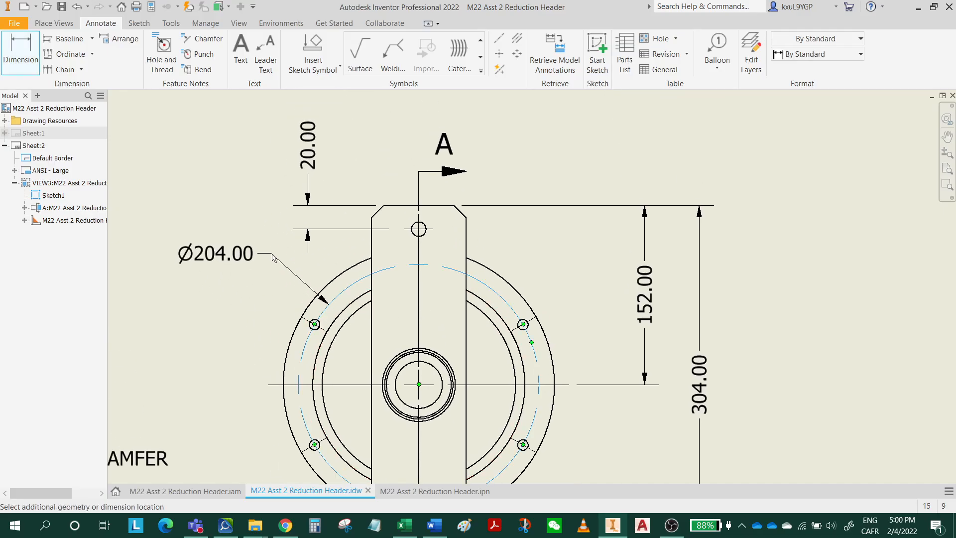
pyautogui.click(273, 258)
pyautogui.press('Escape')
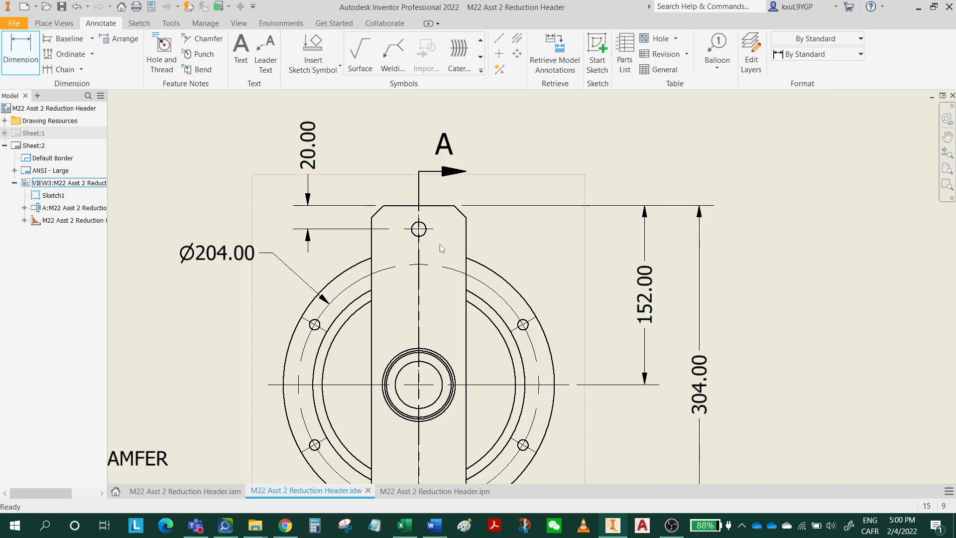
# Turn on the Thread Feature display option for the end view and inspect the end plate's upper hole.
pyautogui.scroll(-5, 446, 193)
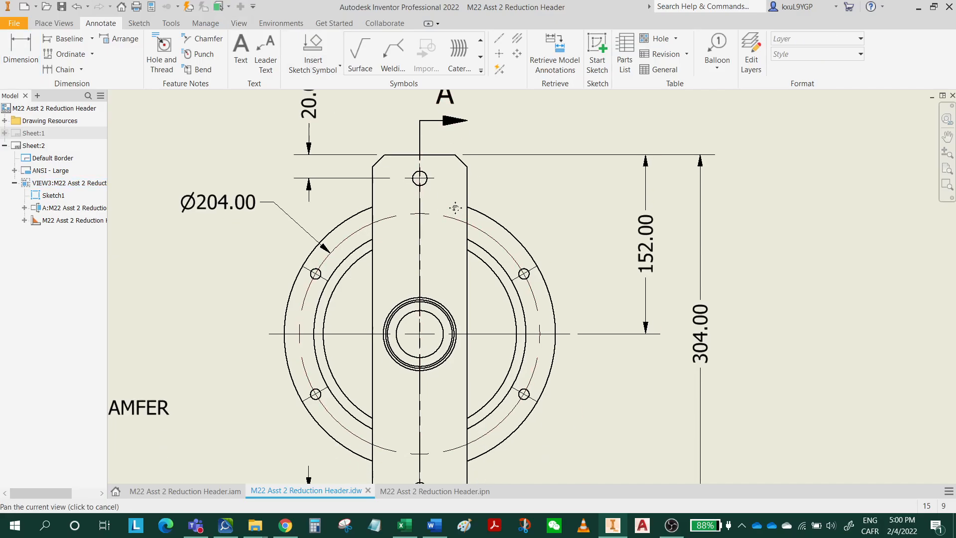
pyautogui.scroll(10, 418, 404)
pyautogui.scroll(-6, 399, 429)
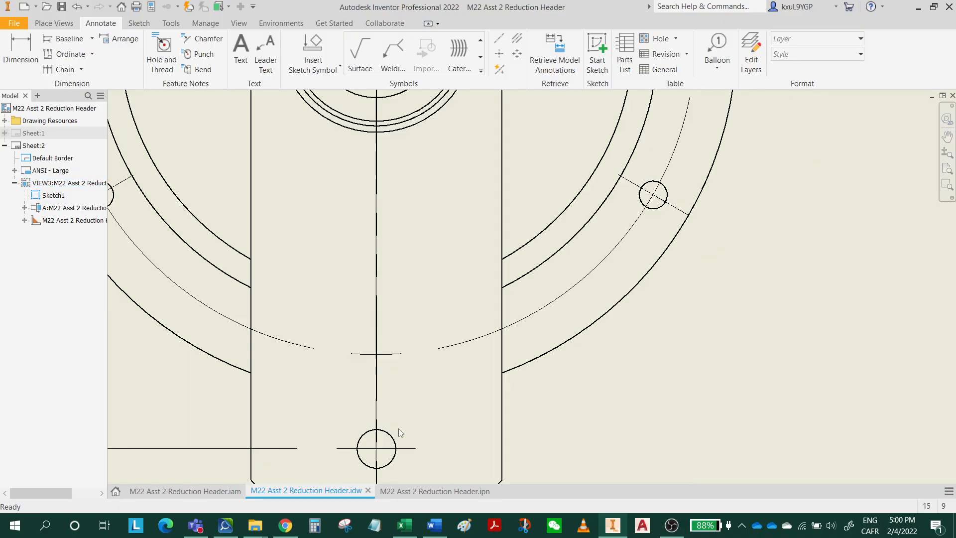
pyautogui.scroll(3, 435, 148)
pyautogui.moveTo(435, 147); pyautogui.dragTo(446, 320, button='middle')
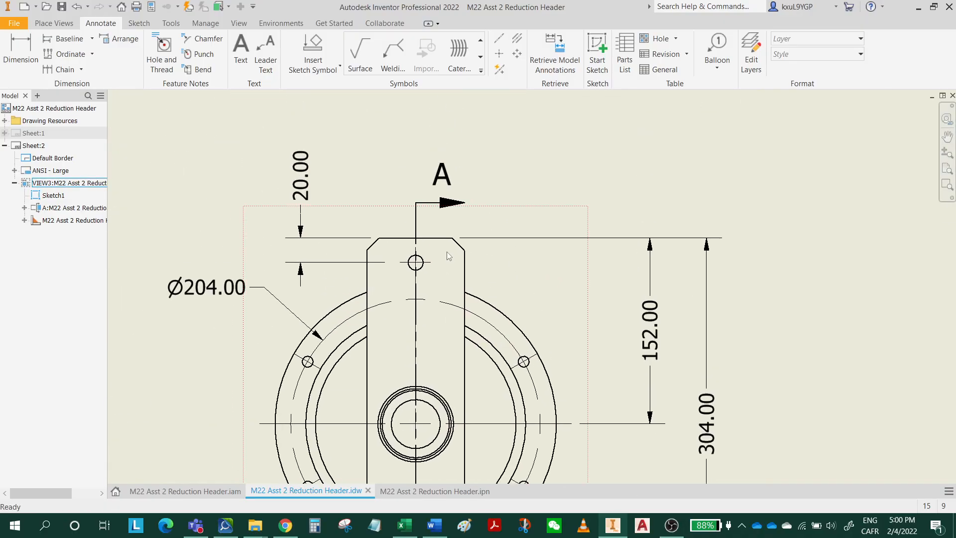
pyautogui.doubleClick(447, 275)
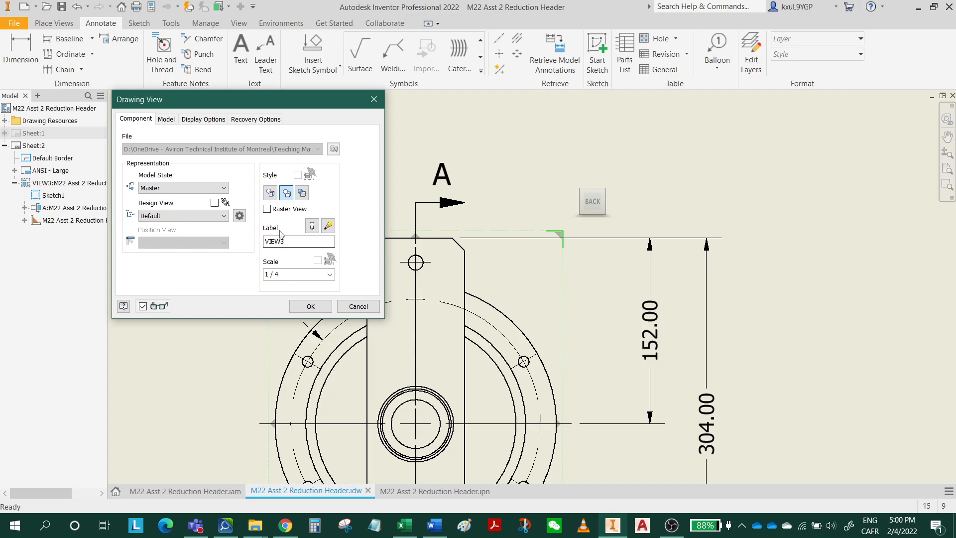
pyautogui.click(204, 119)
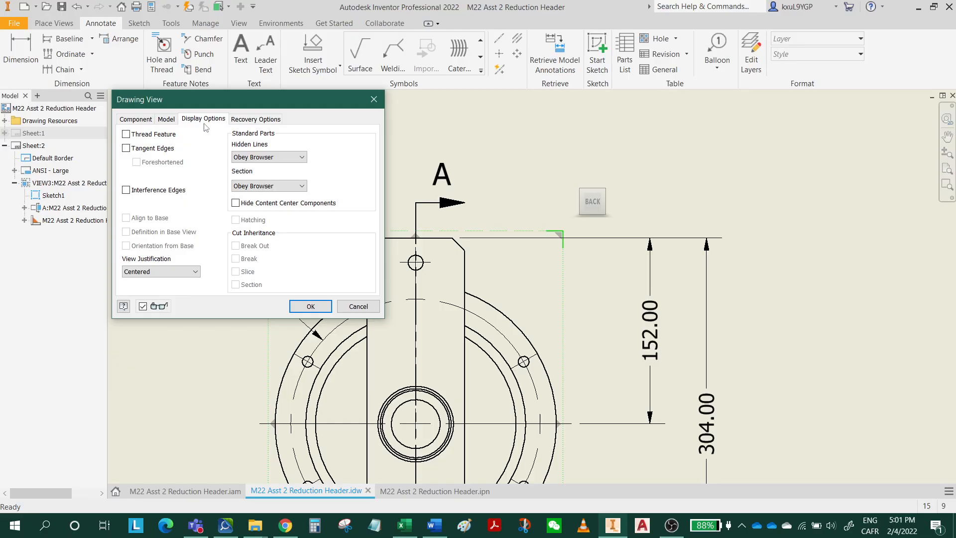
pyautogui.click(126, 135)
pyautogui.click(310, 306)
pyautogui.scroll(8, 421, 267)
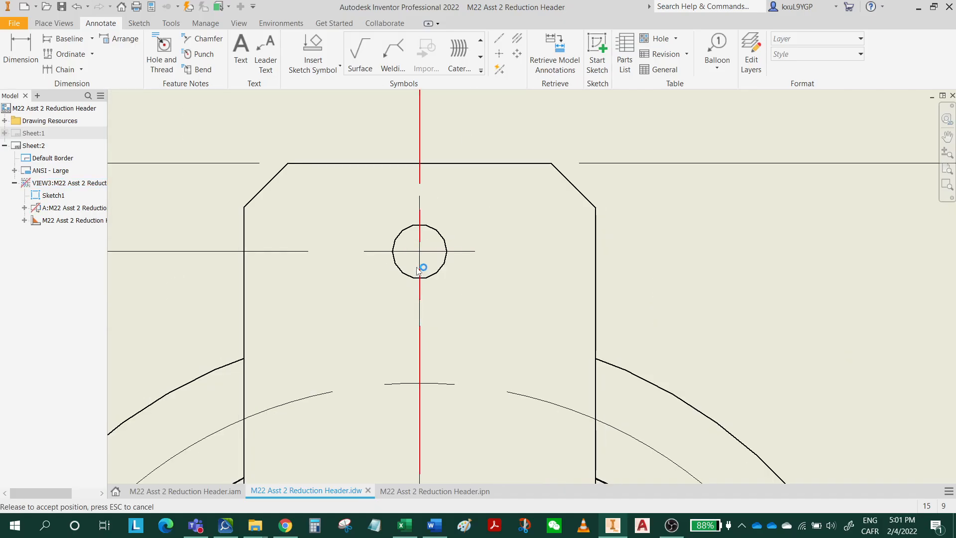
pyautogui.scroll(-5, 626, 240)
pyautogui.scroll(-3, 626, 241)
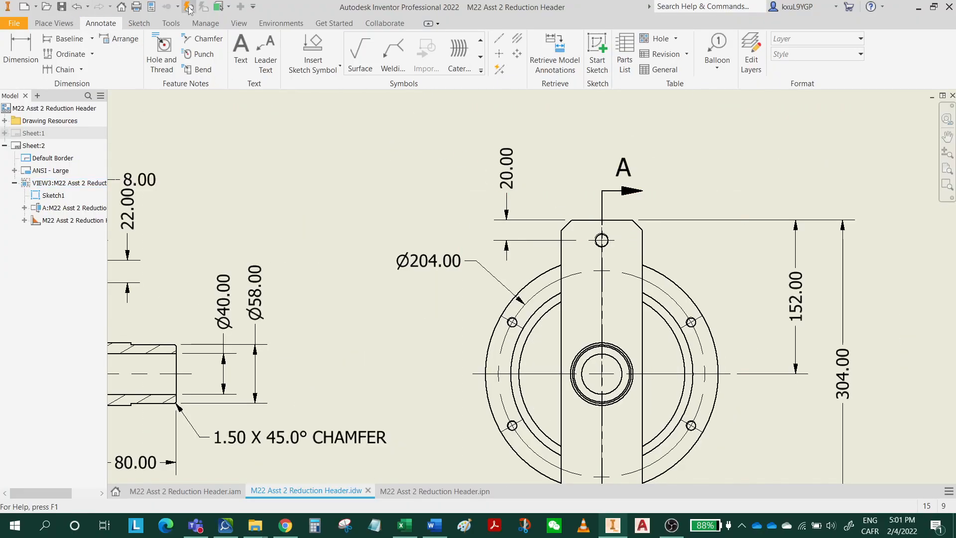
pyautogui.scroll(4, 588, 199)
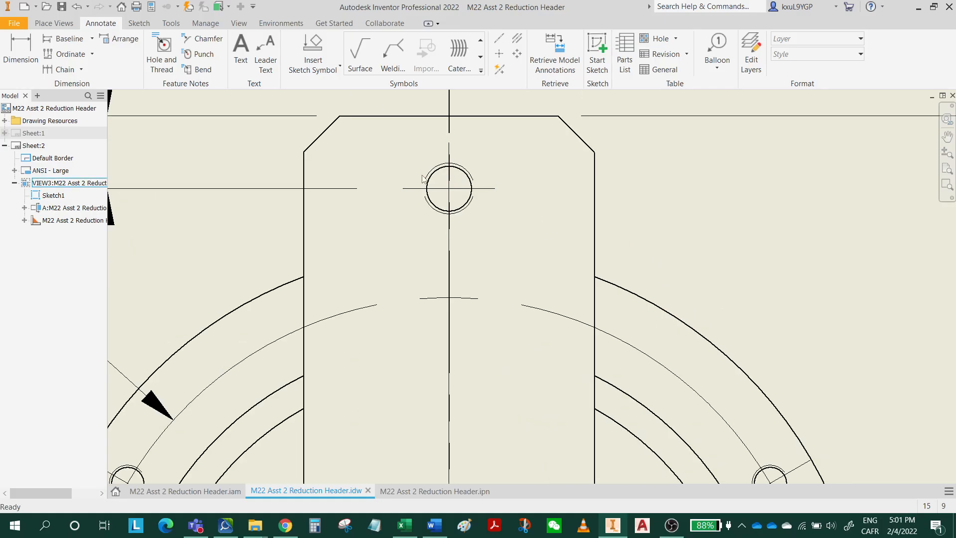
# Examine the thread representation on the end plate's upper hole and the flange's bolt holes in the end view.
pyautogui.scroll(-1, 466, 180)
pyautogui.scroll(4, 476, 211)
pyautogui.scroll(-8, 475, 211)
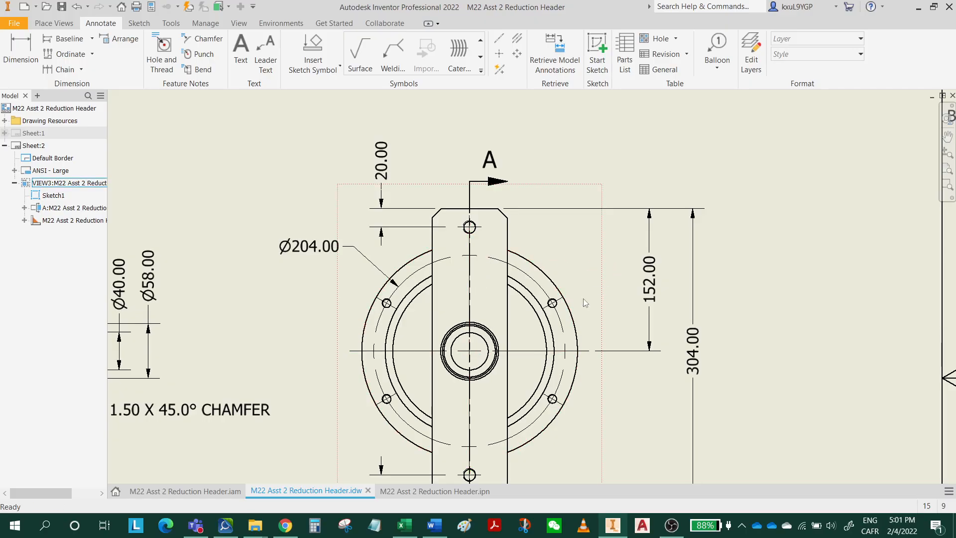
pyautogui.scroll(4, 563, 307)
pyautogui.scroll(2, 526, 298)
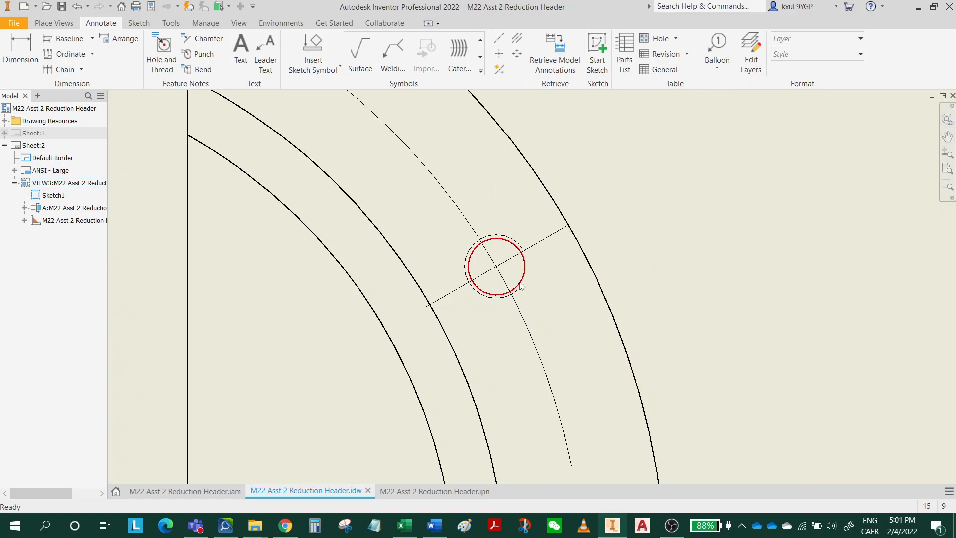
pyautogui.scroll(-3, 513, 272)
pyautogui.scroll(-3, 513, 272)
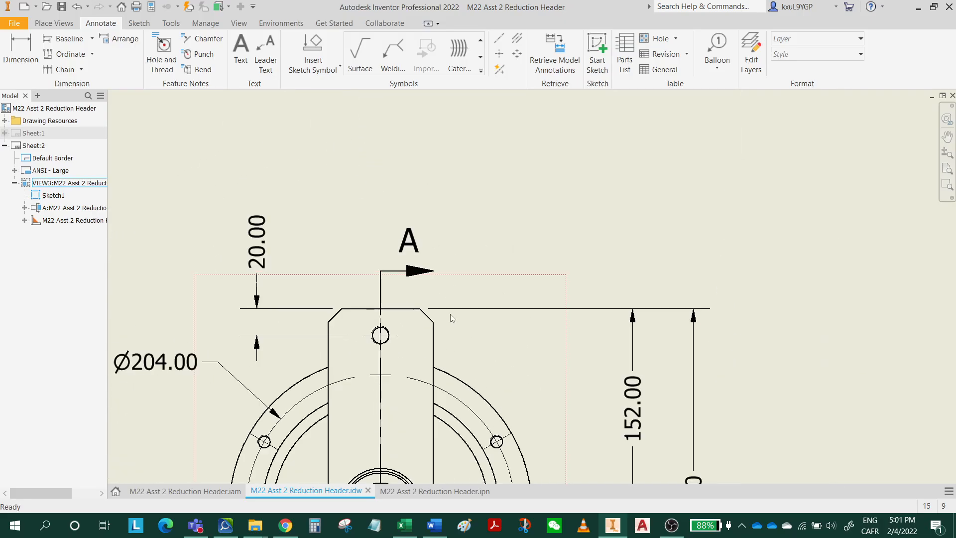
pyautogui.moveTo(450, 315); pyautogui.dragTo(408, 285, button='middle')
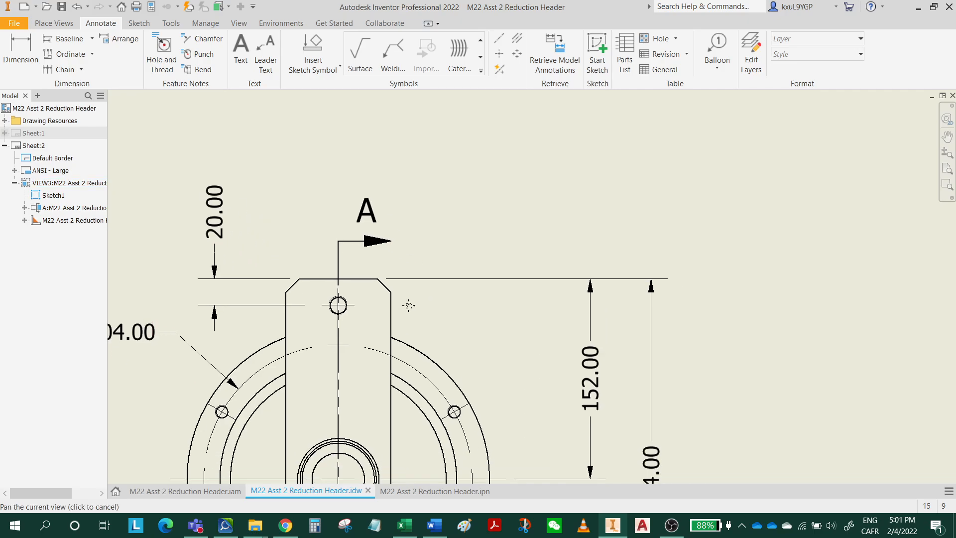
# Add a hole and thread note to the flange's lower-left bolt hole, placing the text below and left of the flange.
pyautogui.click(162, 50)
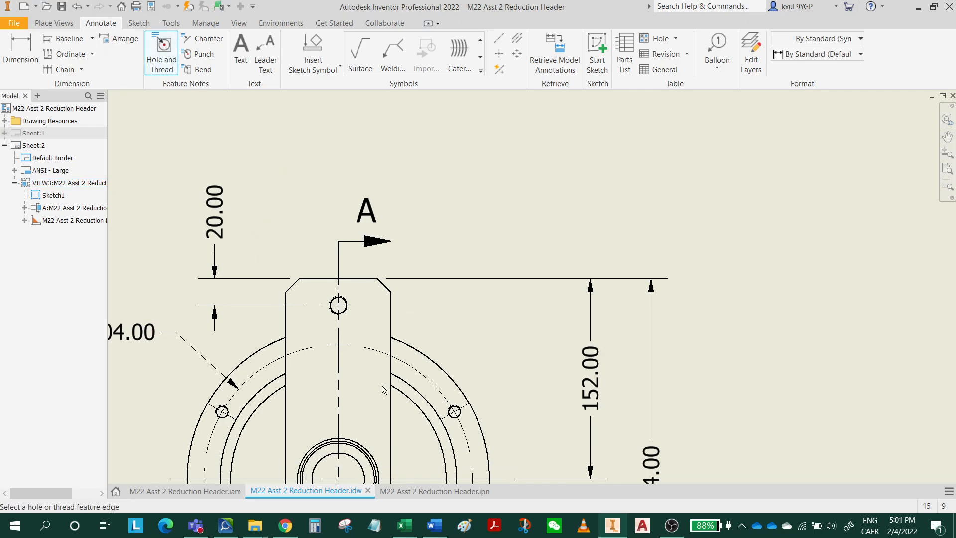
pyautogui.scroll(2, 463, 406)
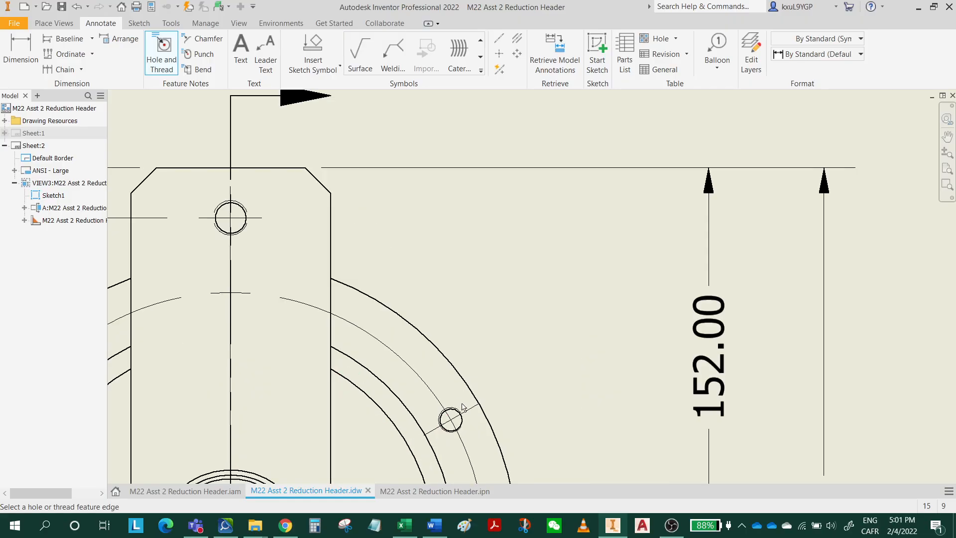
pyautogui.scroll(-4, 471, 402)
pyautogui.scroll(5, 478, 388)
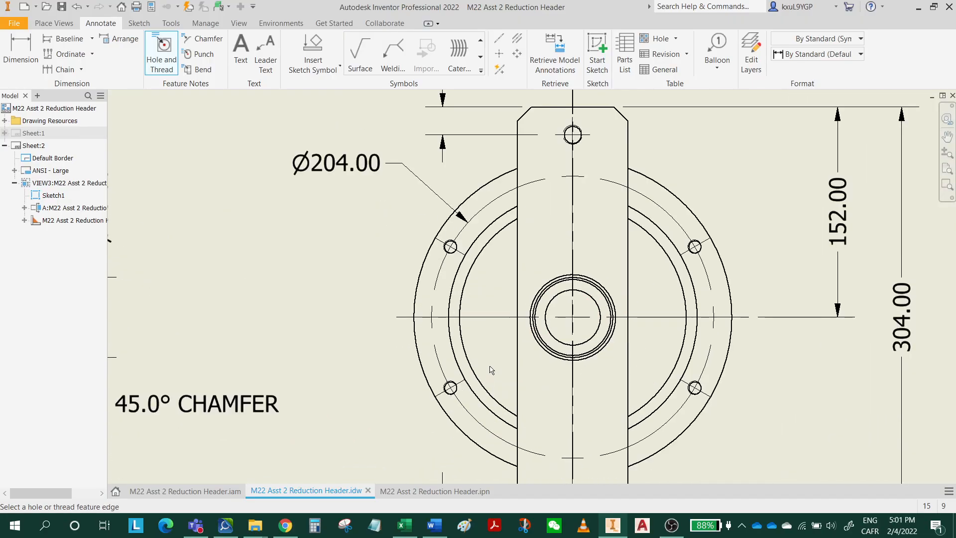
pyautogui.moveTo(492, 371)
pyautogui.mouseDown(button='middle')
pyautogui.moveTo(551, 312)
pyautogui.moveTo(583, 328)
pyautogui.mouseUp(button='middle')
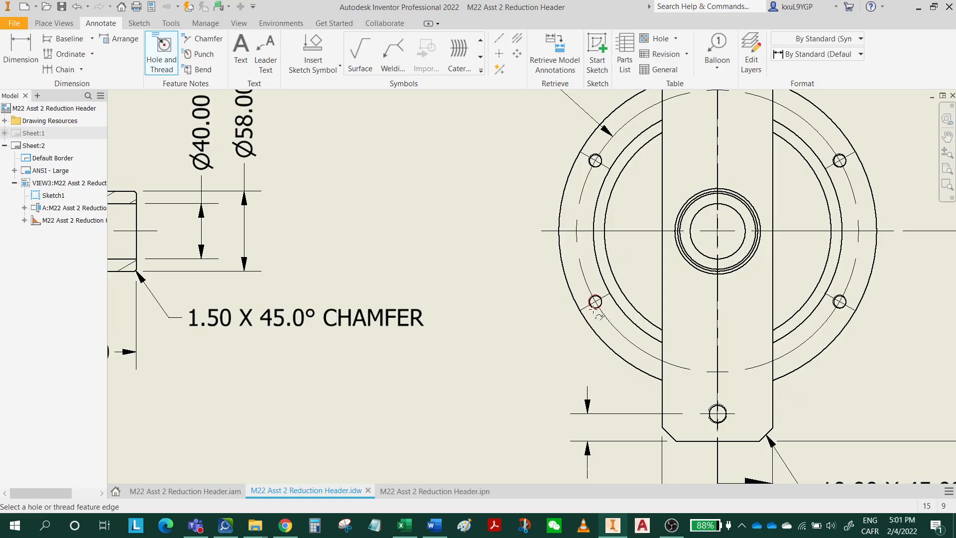
pyautogui.click(595, 304)
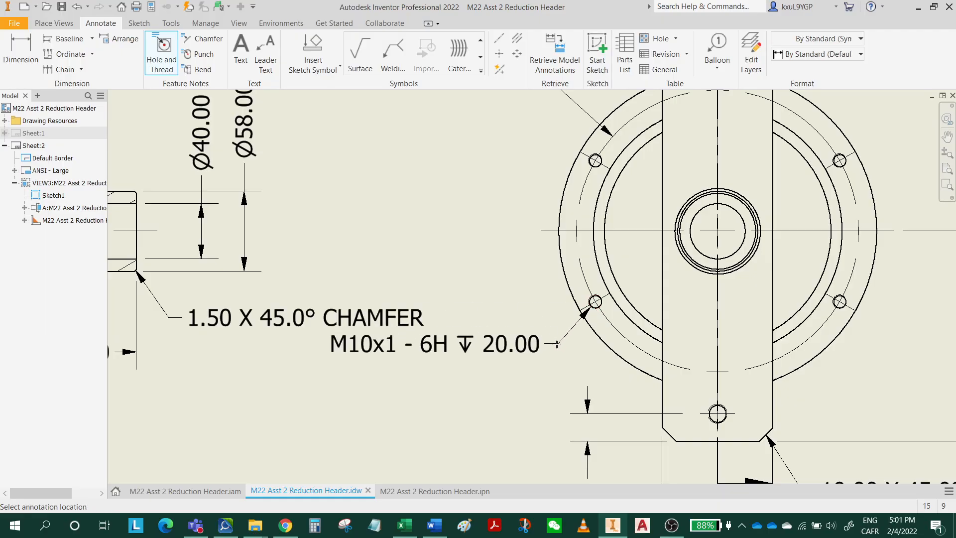
pyautogui.click(533, 380)
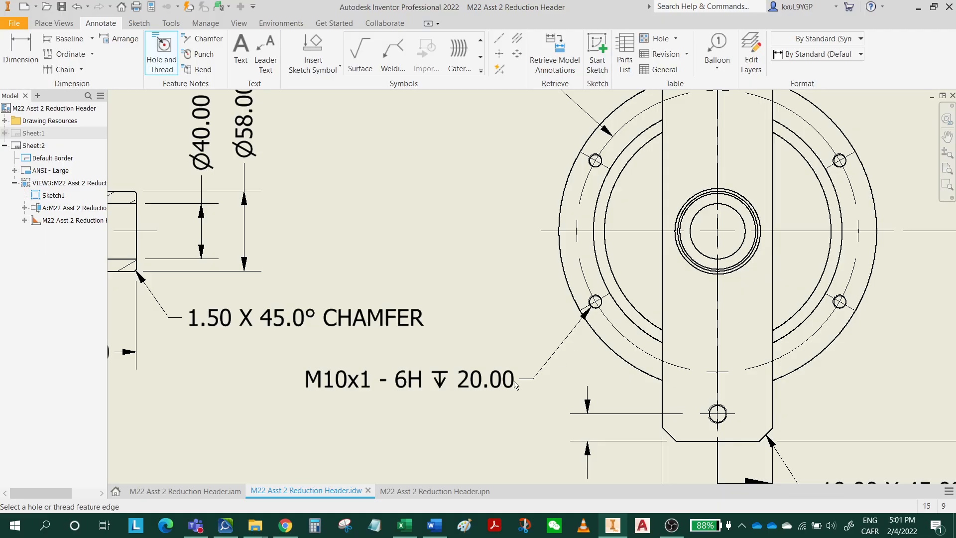
pyautogui.press('Escape')
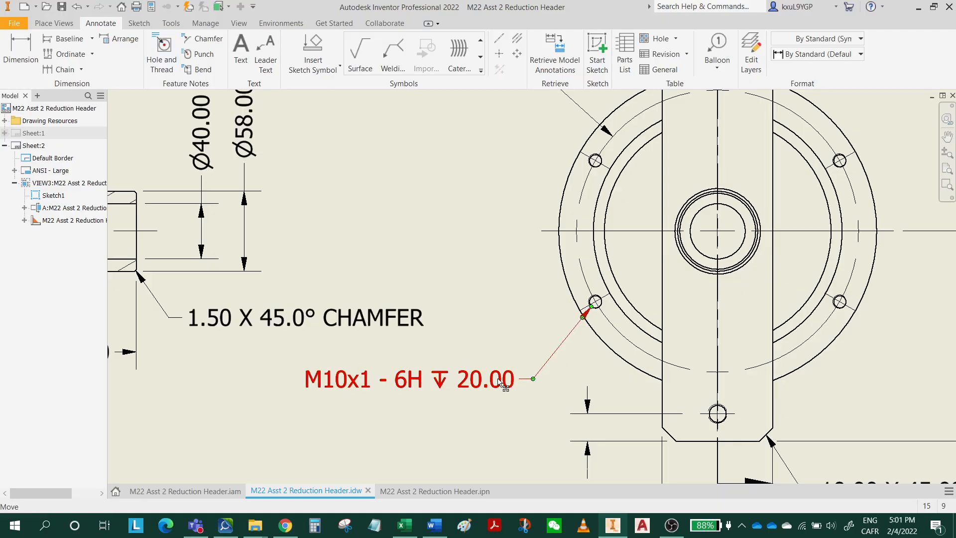
pyautogui.doubleClick(500, 383)
pyautogui.click(396, 268)
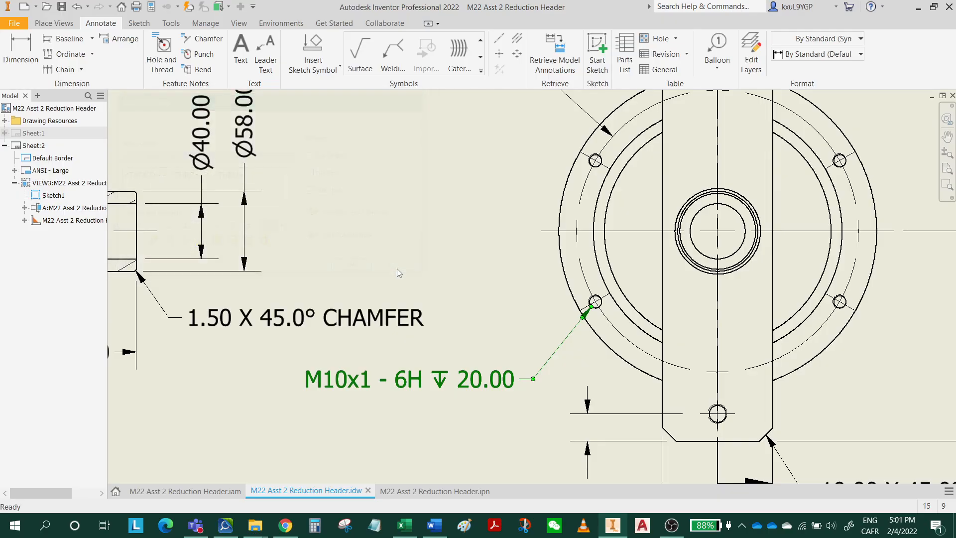
pyautogui.click(486, 383)
# Switch to the M22 Asst 2 Reduction Header assembly and open the flange part End Disk:1 for in-place editing.
pyautogui.click(208, 492)
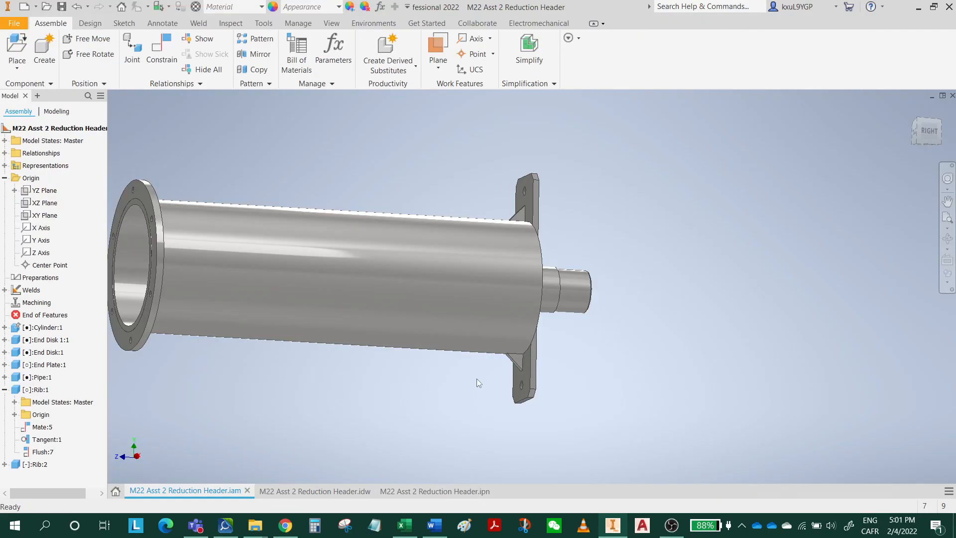
pyautogui.rightClick(526, 375)
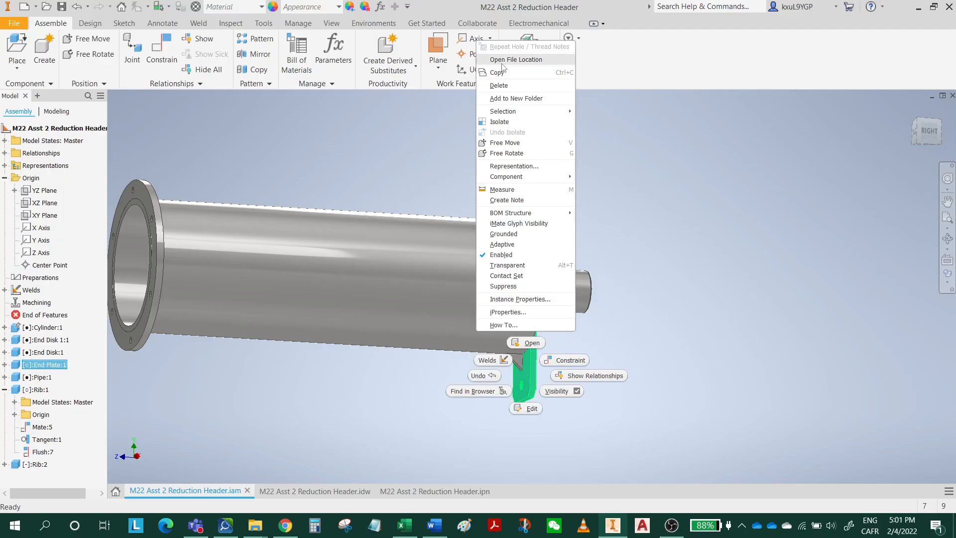
pyautogui.click(638, 216)
pyautogui.keyDown('shift'); pyautogui.moveTo(633, 348); pyautogui.dragTo(569, 281, button='middle'); pyautogui.keyUp('shift')
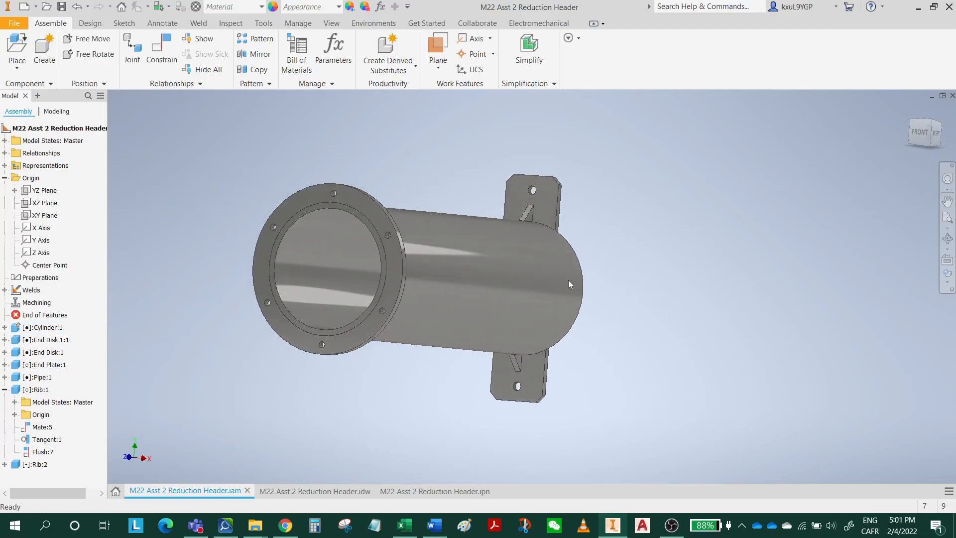
pyautogui.rightClick(351, 197)
pyautogui.click(348, 141)
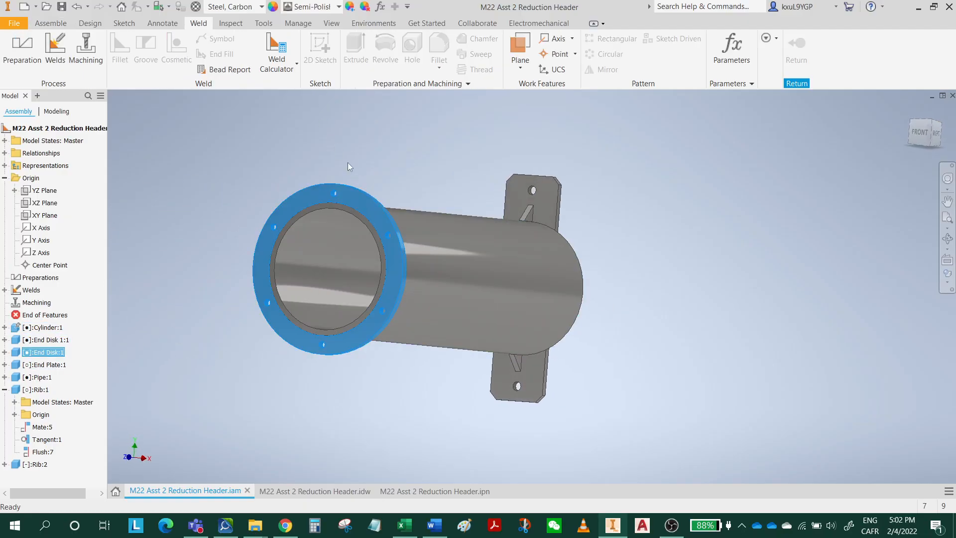
pyautogui.doubleClick(354, 198)
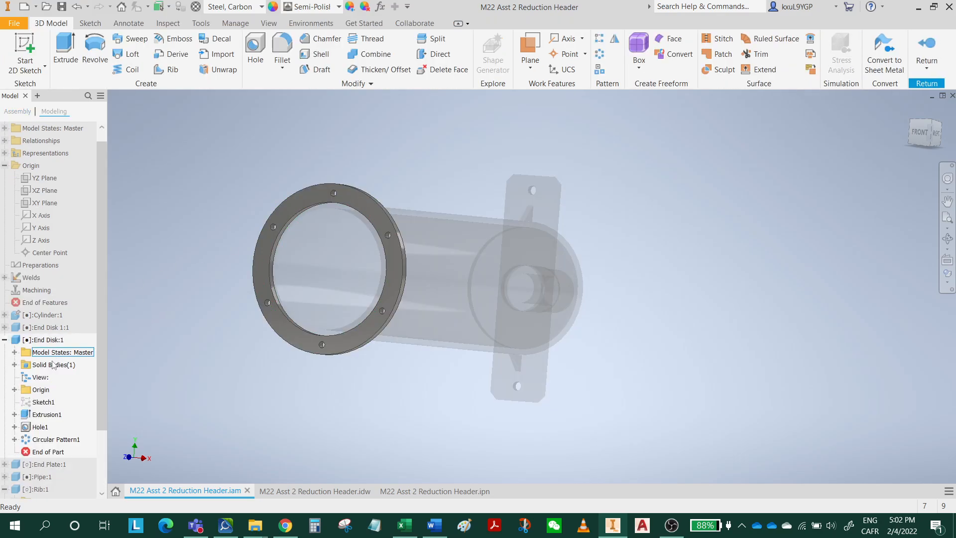
# Review the thread and depth settings of the end disk's Hole1 feature, leaving them unedited.
pyautogui.click(15, 427)
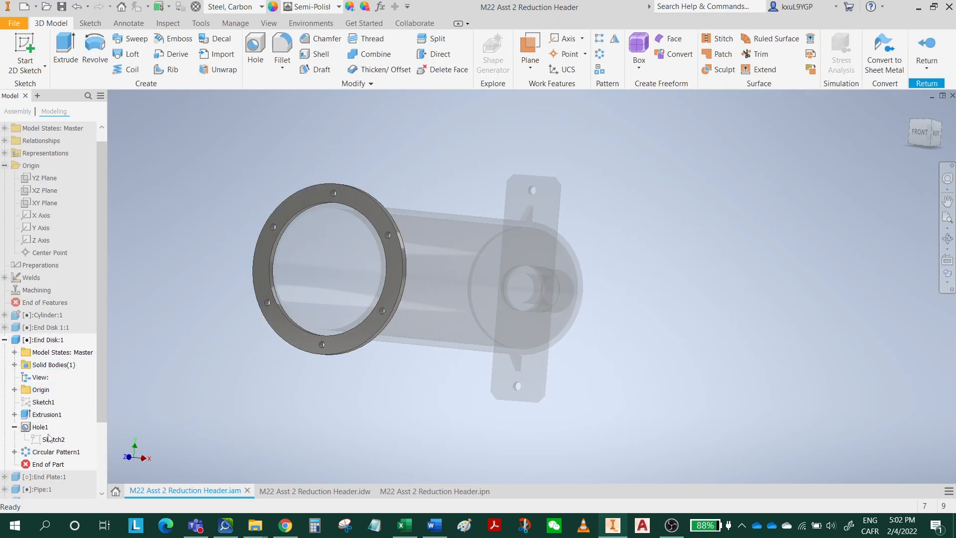
pyautogui.click(39, 427)
pyautogui.rightClick(44, 430)
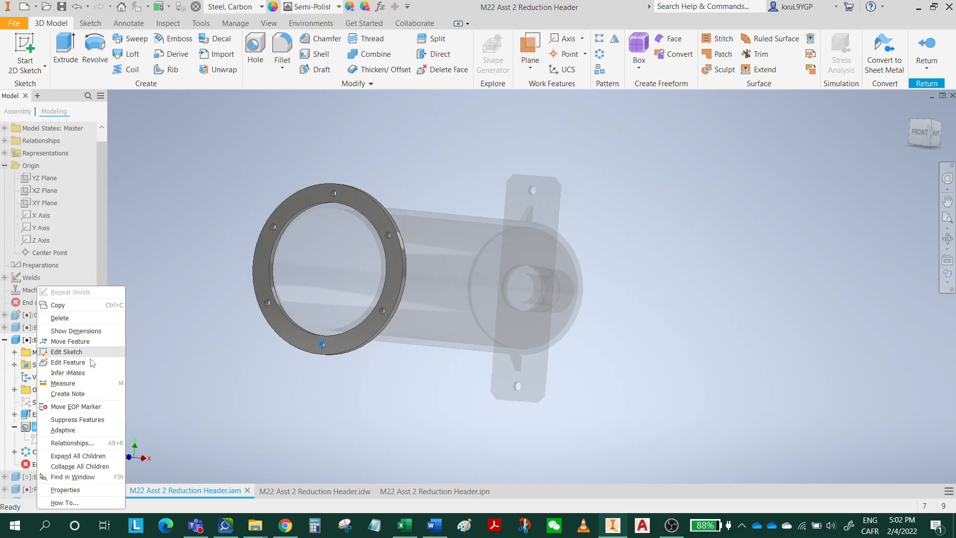
pyautogui.click(91, 361)
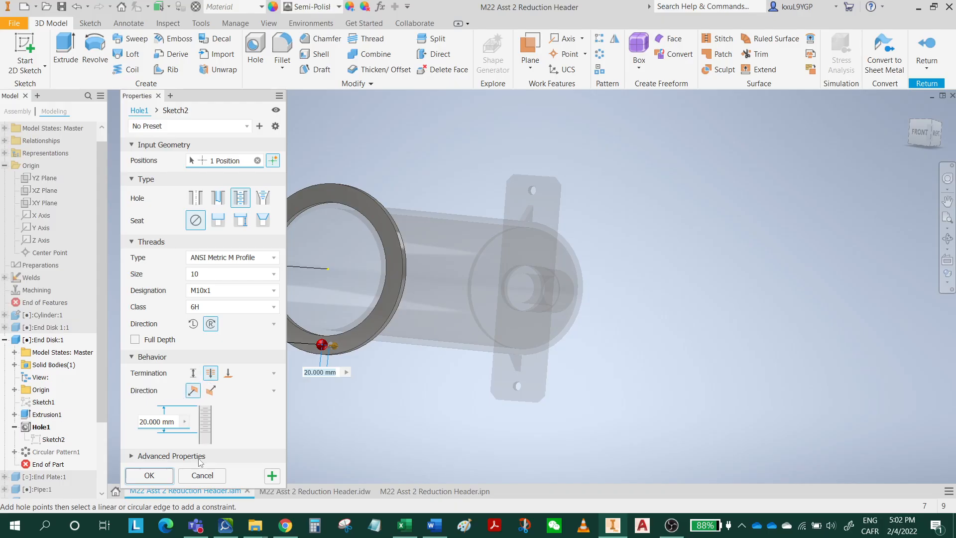
pyautogui.click(185, 423)
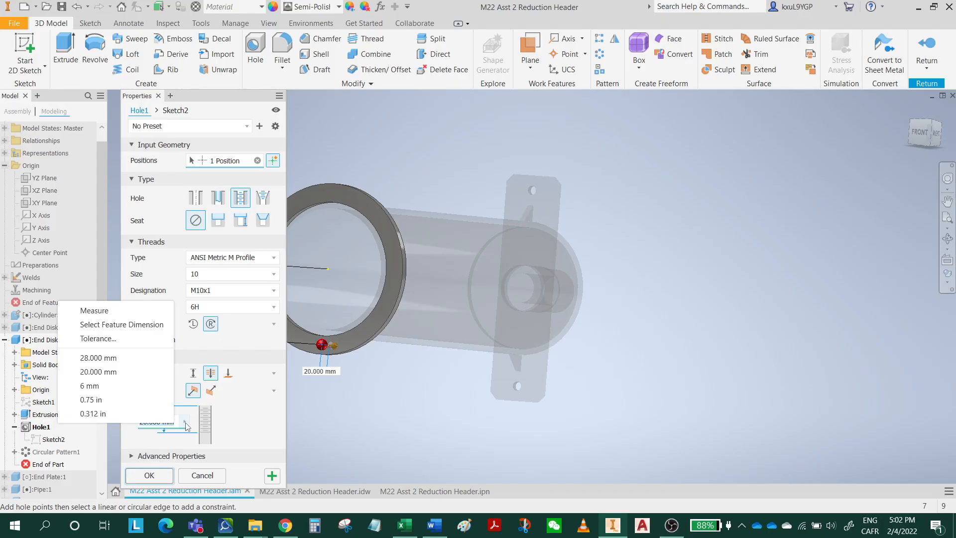
pyautogui.press('Escape')
pyautogui.press('Escape')
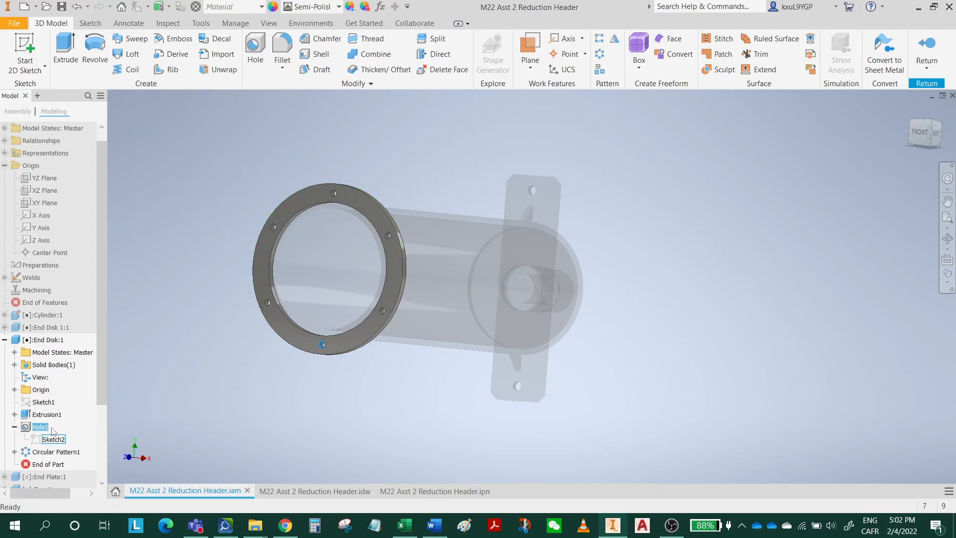
# Set the thread depth of the end disk's Hole1 feature to 10 mm, keeping the Through All termination.
pyautogui.rightClick(40, 428)
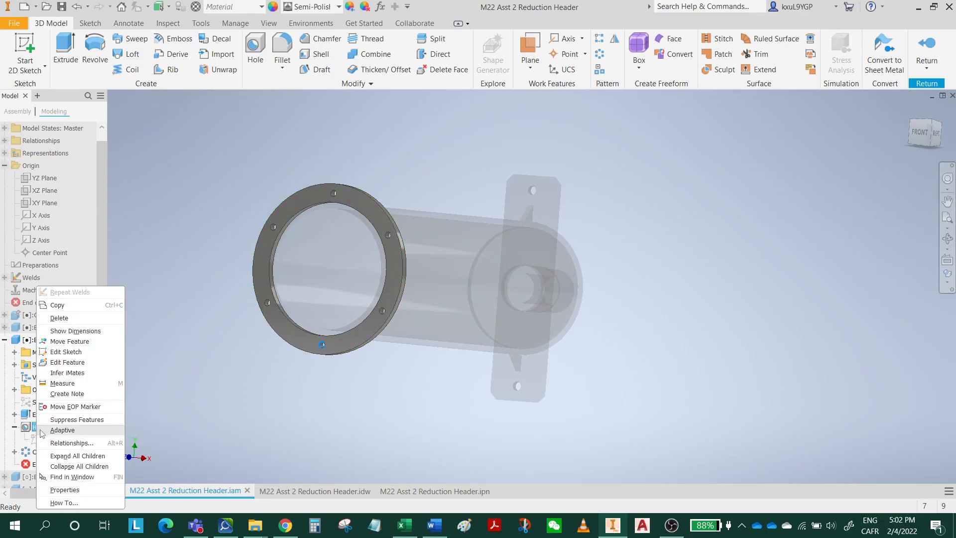
pyautogui.click(82, 363)
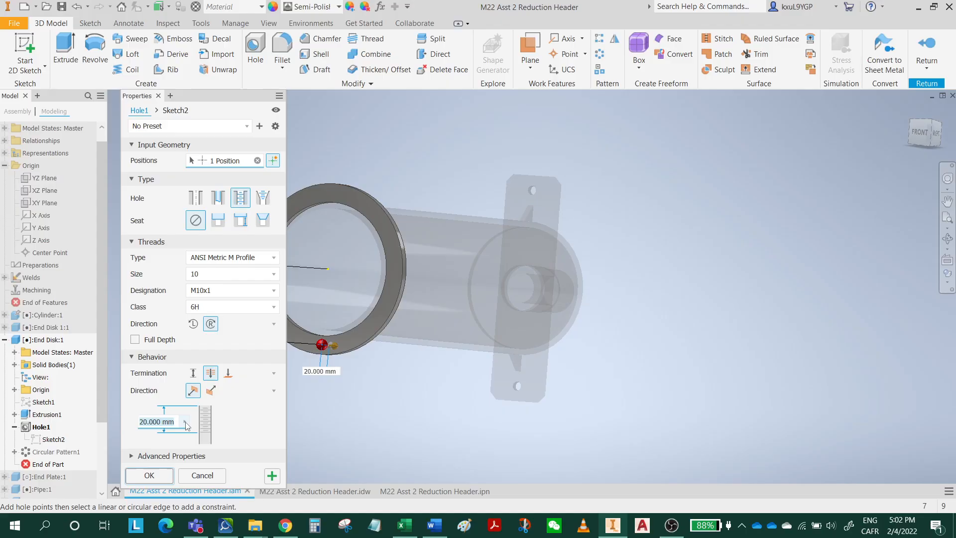
pyautogui.click(185, 424)
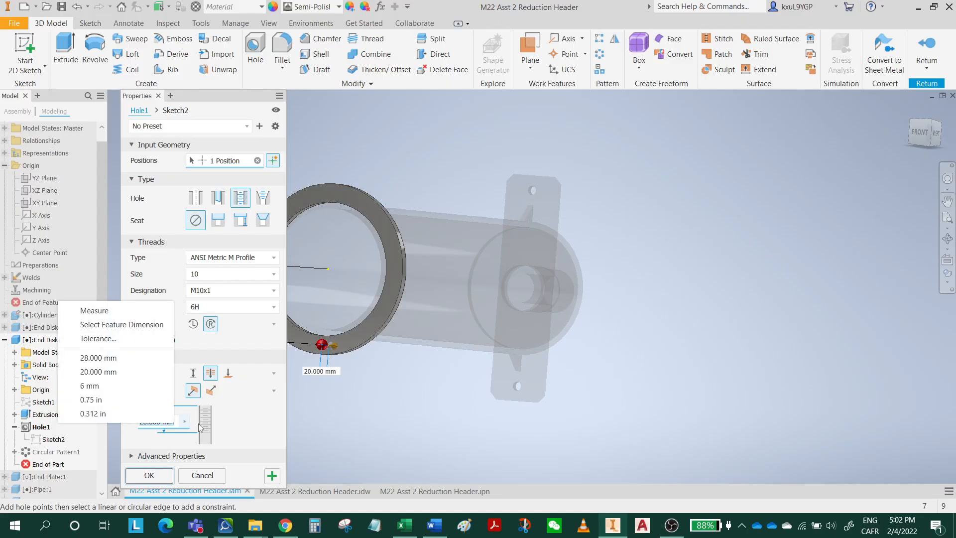
pyautogui.click(230, 408)
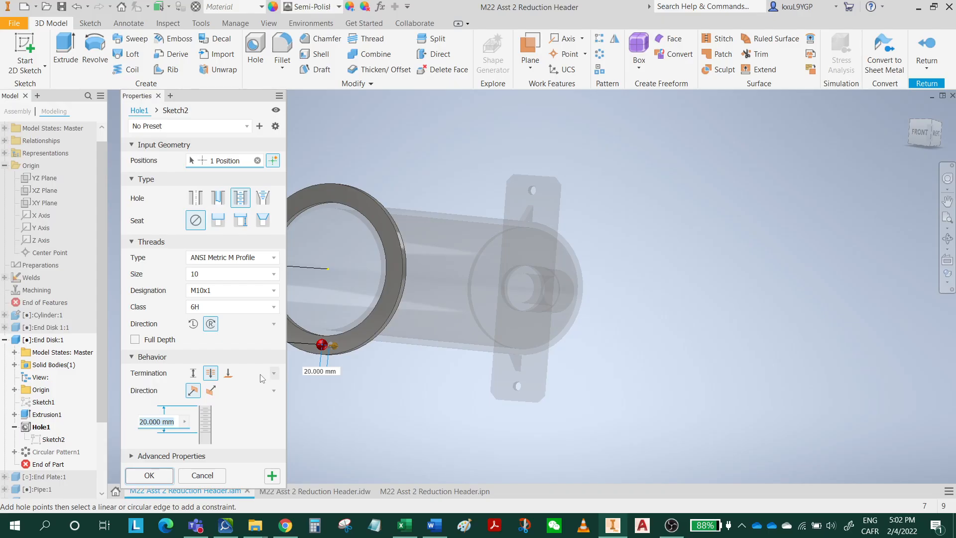
pyautogui.click(228, 375)
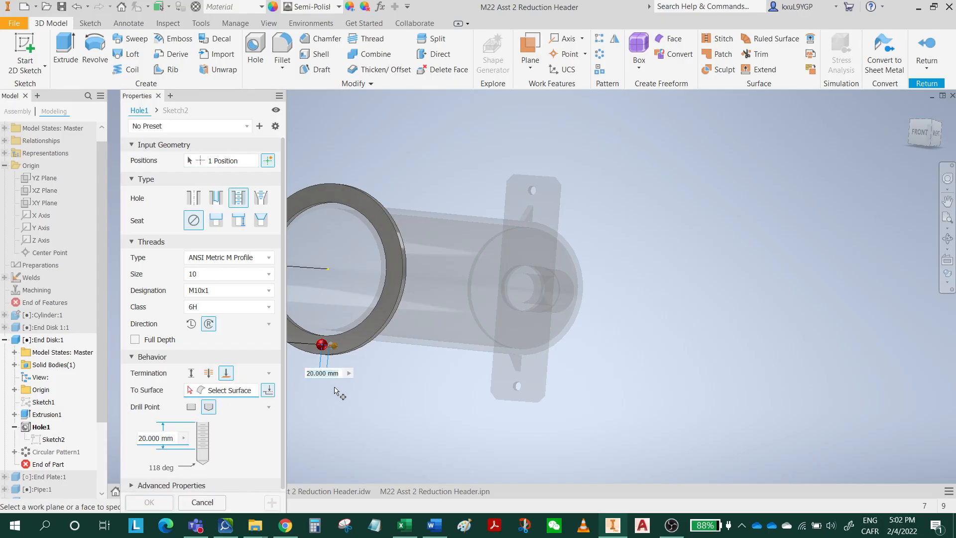
pyautogui.click(209, 374)
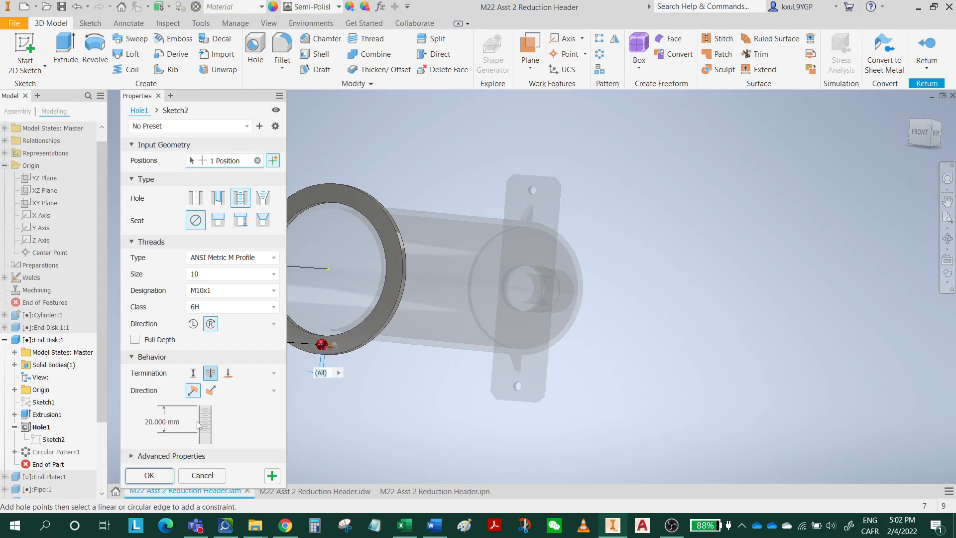
pyautogui.click(151, 422)
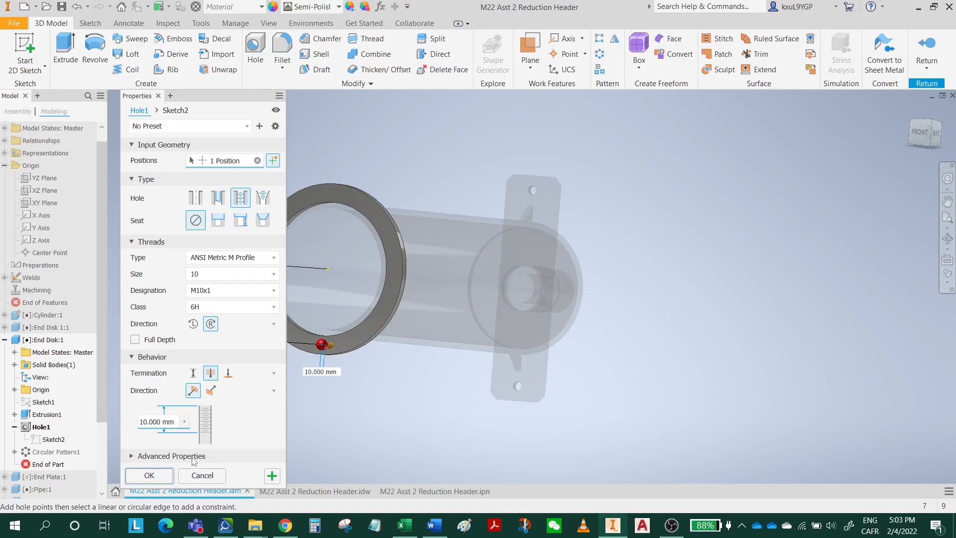
pyautogui.click(162, 457)
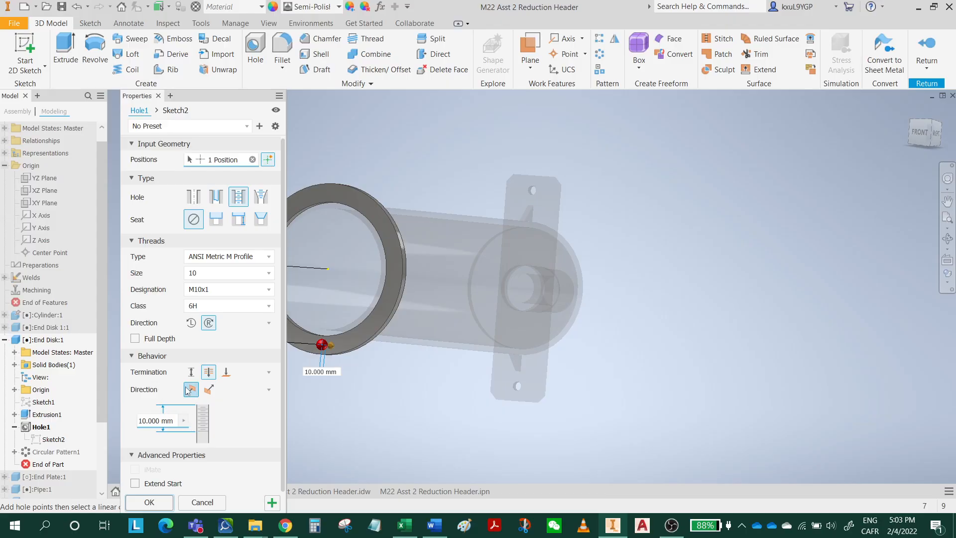
pyautogui.click(149, 502)
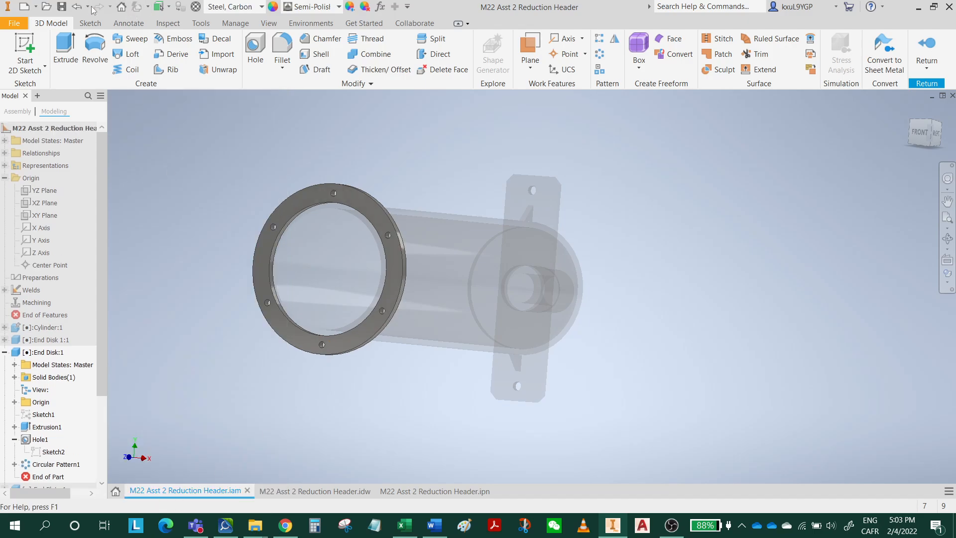
# Return from the end disk to the top-level assembly and save it with its modified files.
pyautogui.click(929, 49)
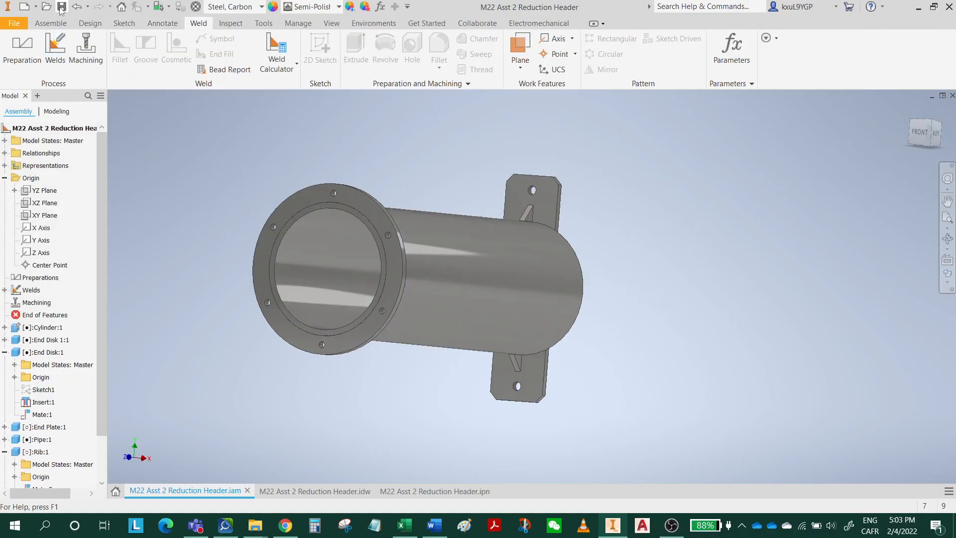
pyautogui.click(61, 8)
pyautogui.click(604, 166)
# Switch back to the M22 Asst 2 Reduction Header drawing, update it to the changed model, and save it with its dependents.
pyautogui.click(355, 492)
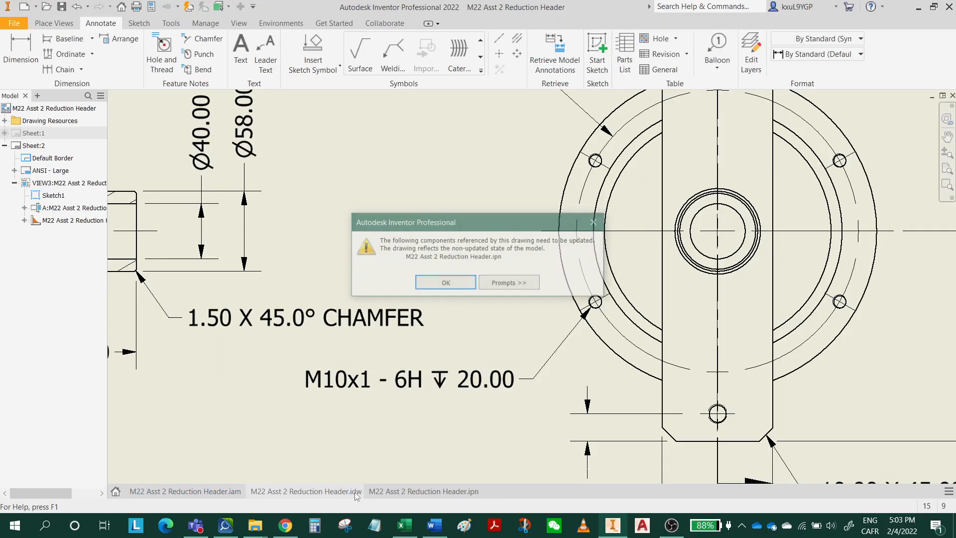
pyautogui.click(438, 283)
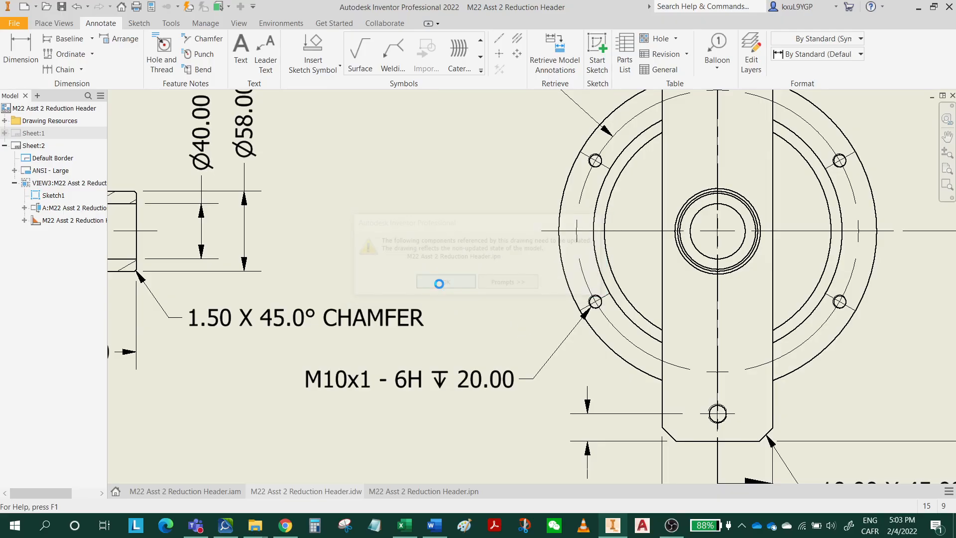
pyautogui.click(194, 8)
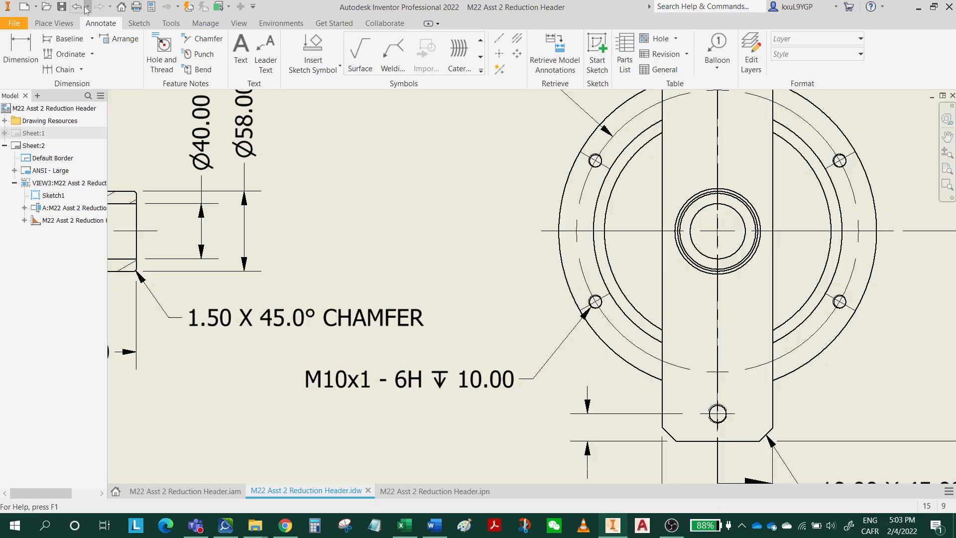
pyautogui.click(61, 7)
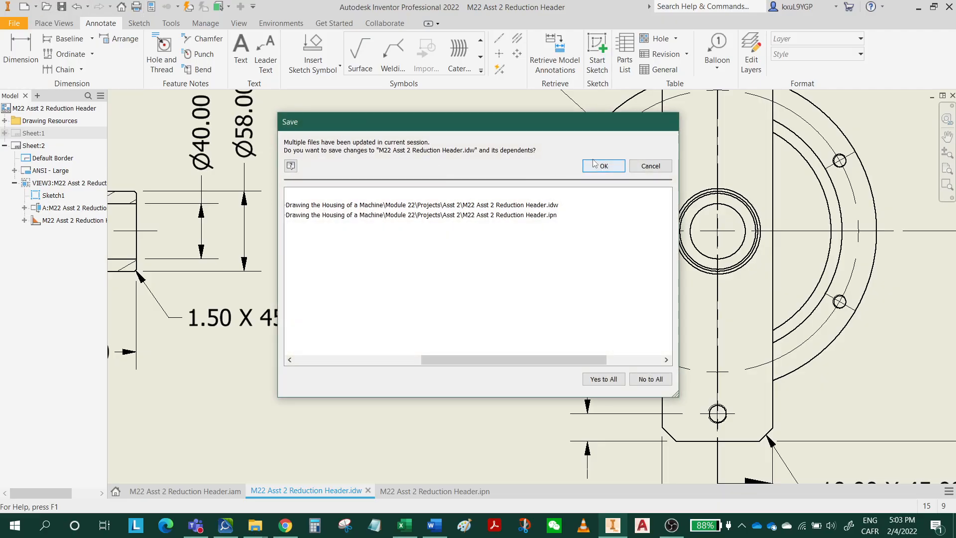
pyautogui.click(594, 163)
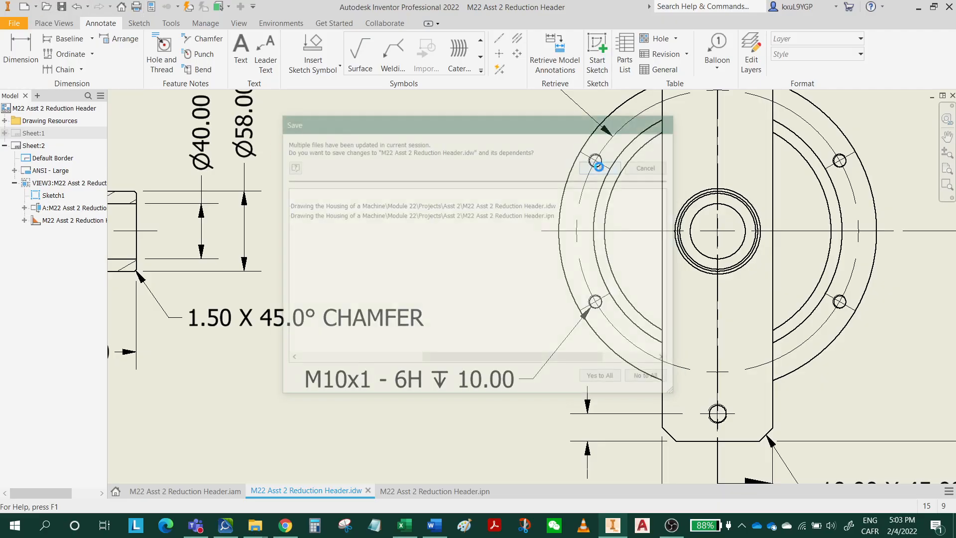
# Add the quantity note in front of the M10x1 hole note on the end view.
pyautogui.doubleClick(421, 384)
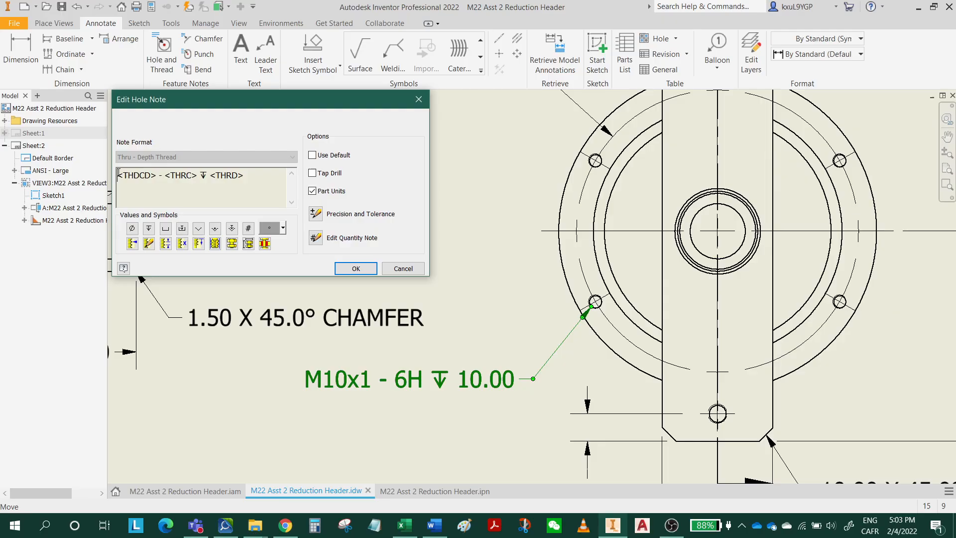
pyautogui.click(249, 228)
pyautogui.click(356, 269)
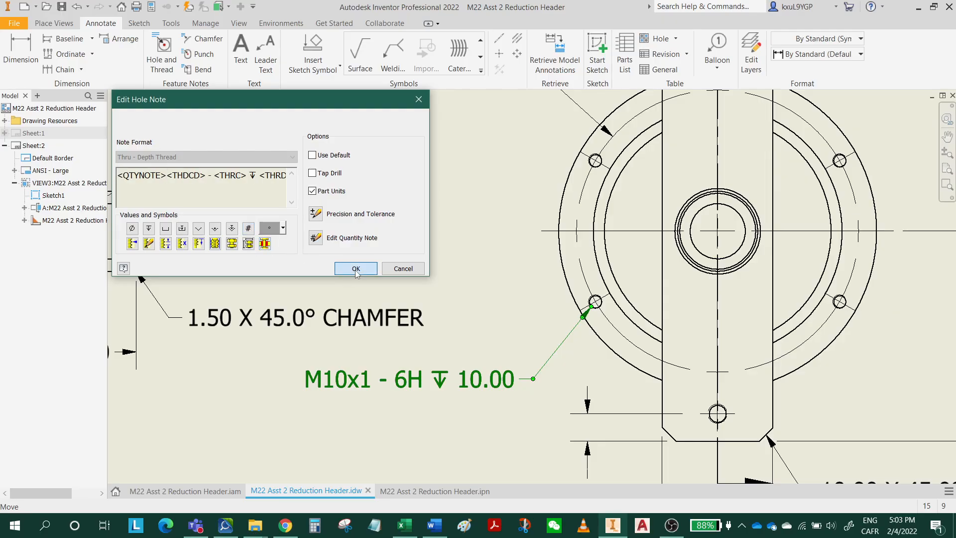
# Place a hole and thread note on the end plate's upper tapped hole, positioned above and to the right of the end view.
pyautogui.scroll(-3, 491, 447)
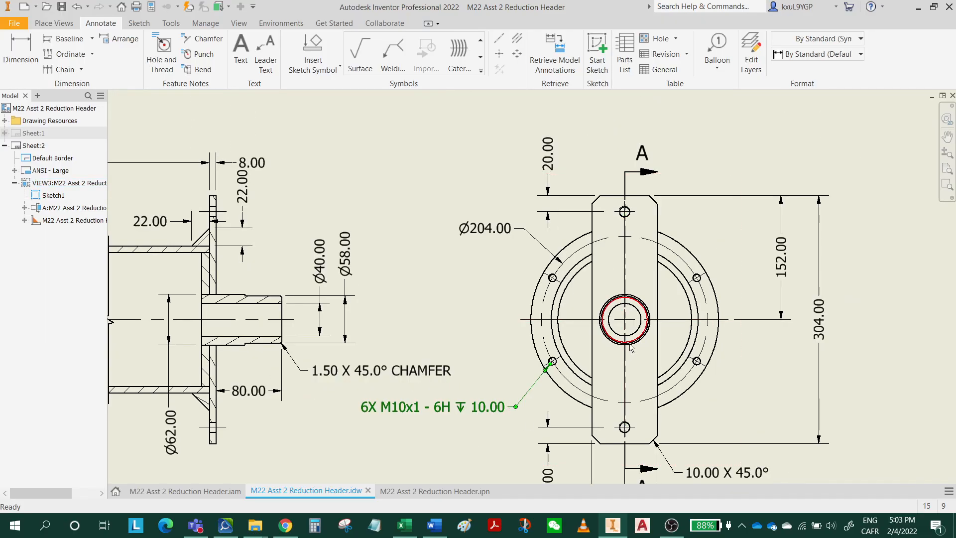
pyautogui.moveTo(608, 354); pyautogui.dragTo(506, 354, button='middle')
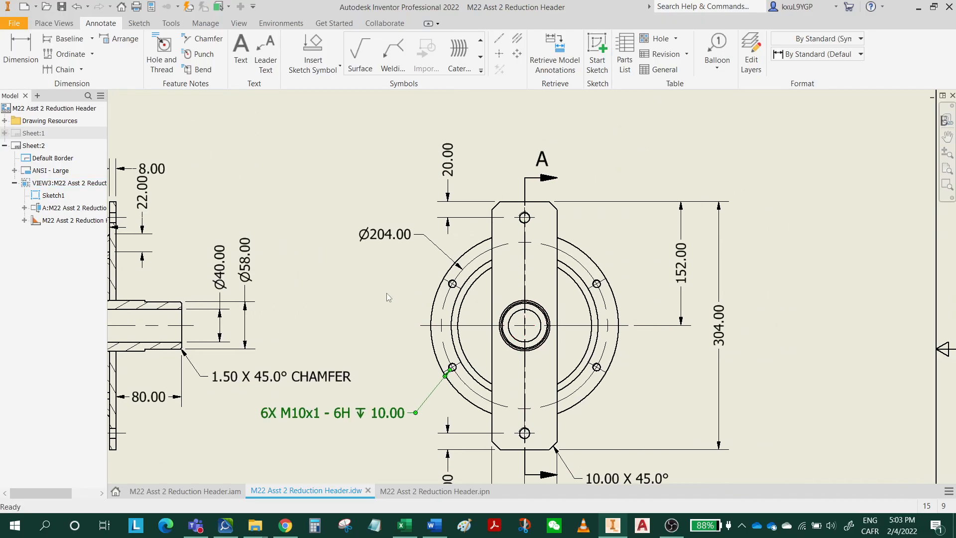
pyautogui.click(176, 56)
pyautogui.scroll(2, 509, 230)
pyautogui.scroll(2, 511, 225)
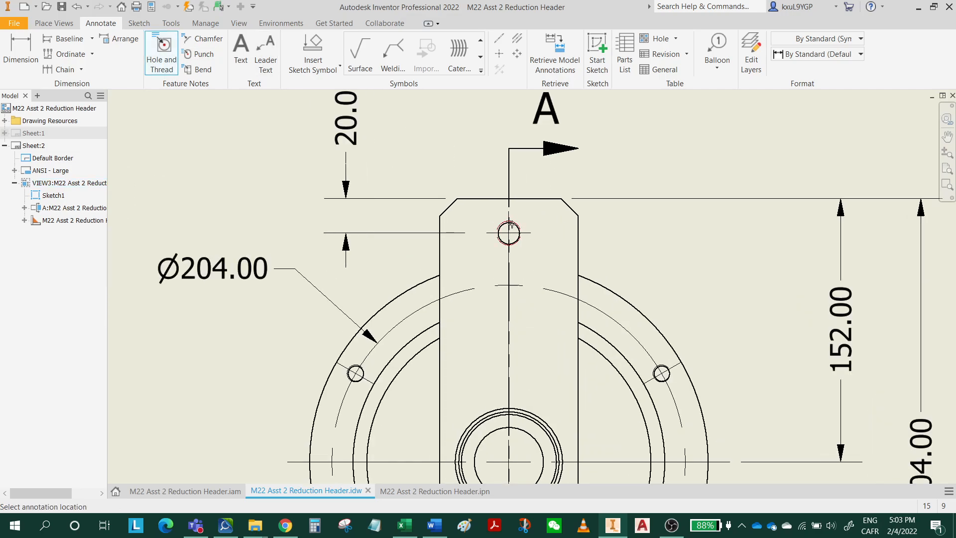
pyautogui.click(509, 230)
pyautogui.moveTo(598, 146); pyautogui.dragTo(535, 232, button='middle')
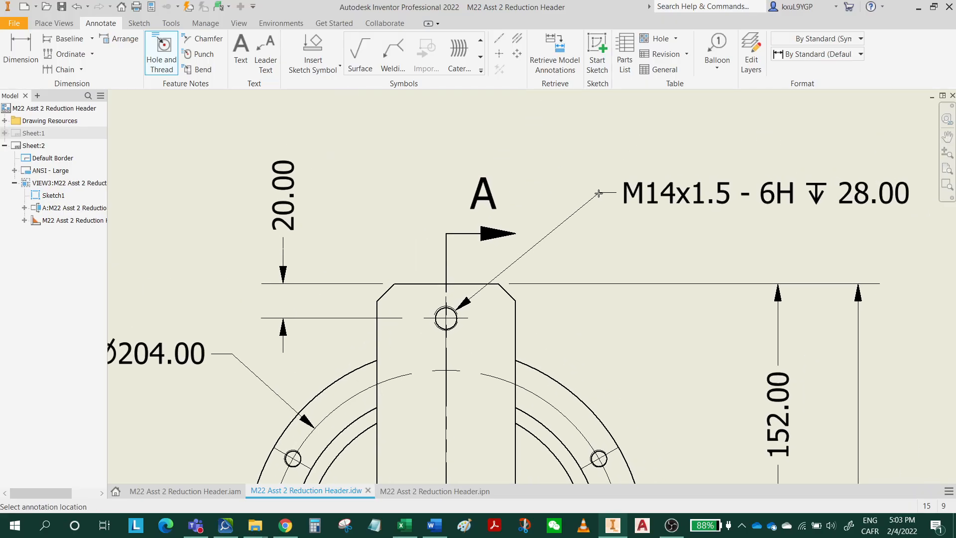
pyautogui.click(594, 192)
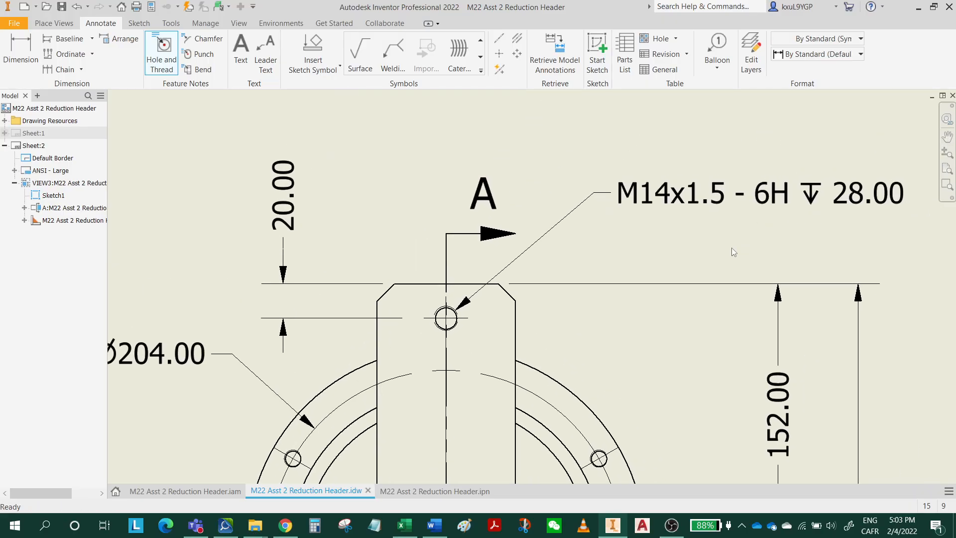
pyautogui.press('Escape')
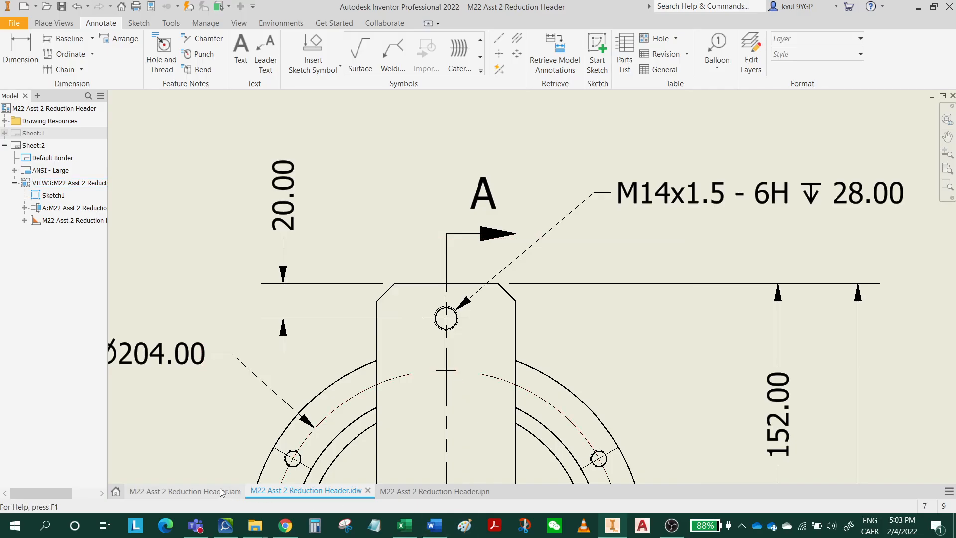
# Switch to the M22 Asst 2 Reduction Header assembly and open the end plate for in-place editing.
pyautogui.click(237, 494)
pyautogui.click(547, 193)
pyautogui.doubleClick(547, 194)
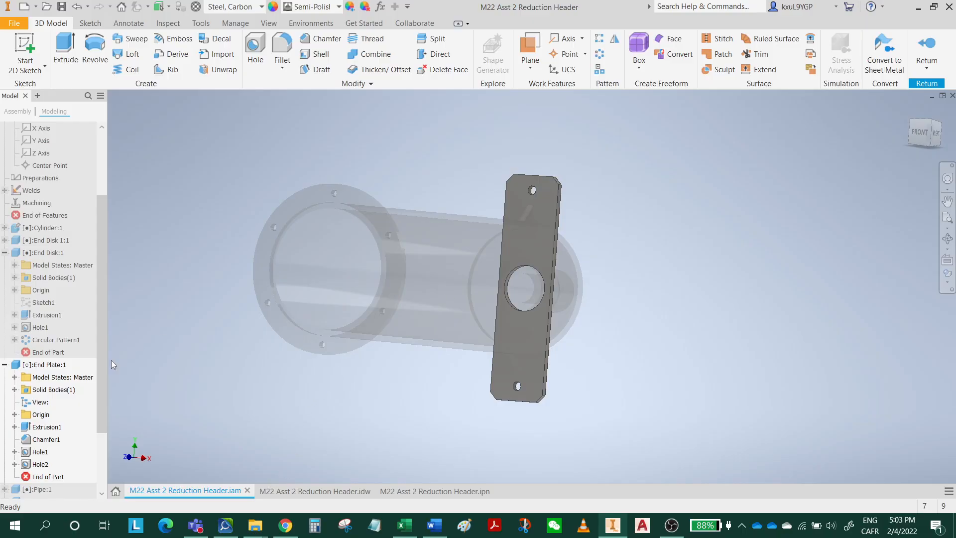
# Set the thread depth of the end plate's Hole1 feature to 8 mm.
pyautogui.click(39, 455)
pyautogui.click(14, 452)
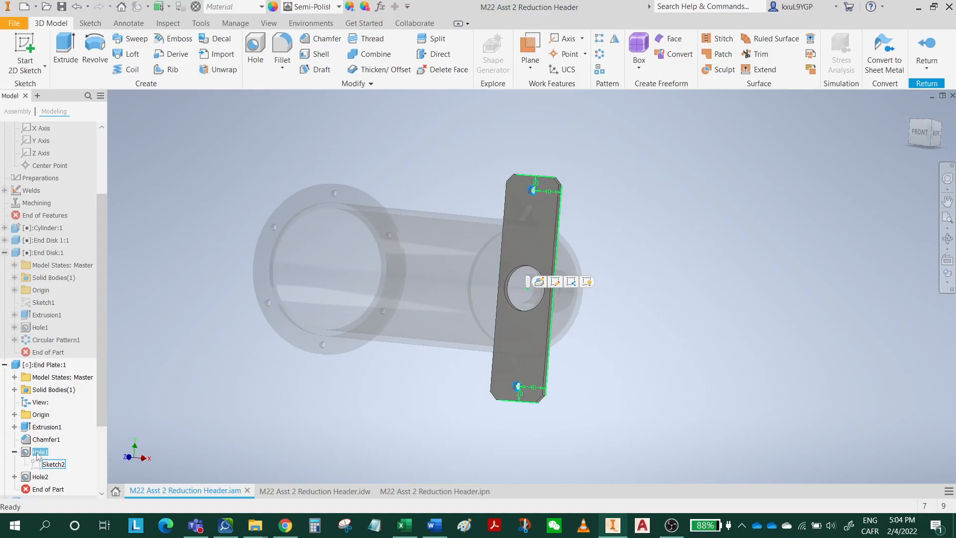
pyautogui.rightClick(39, 452)
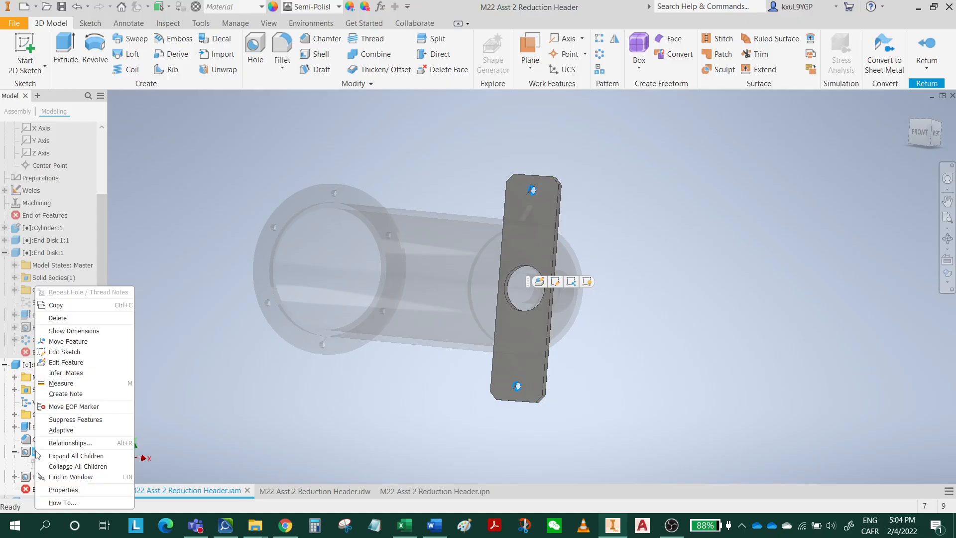
pyautogui.click(84, 363)
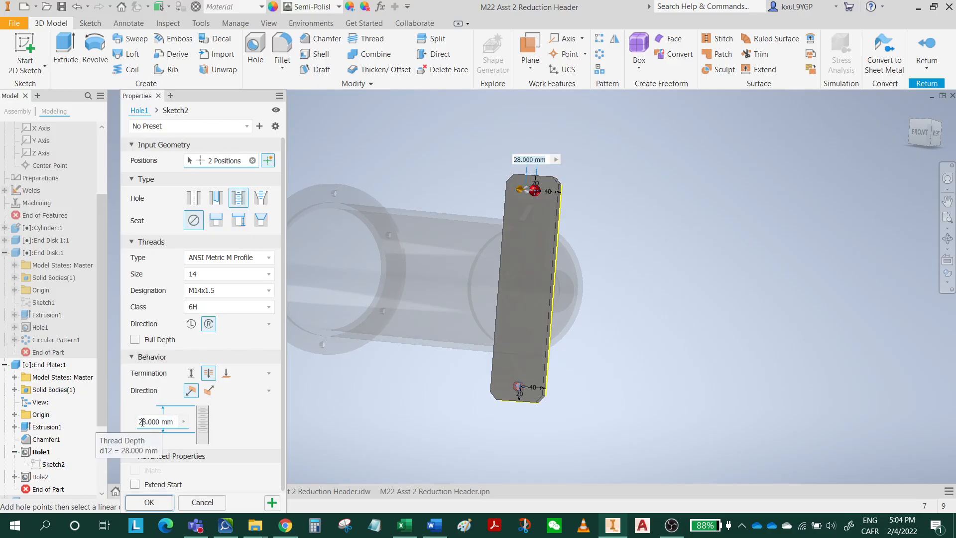
pyautogui.press('Home')
pyautogui.press('Delete')
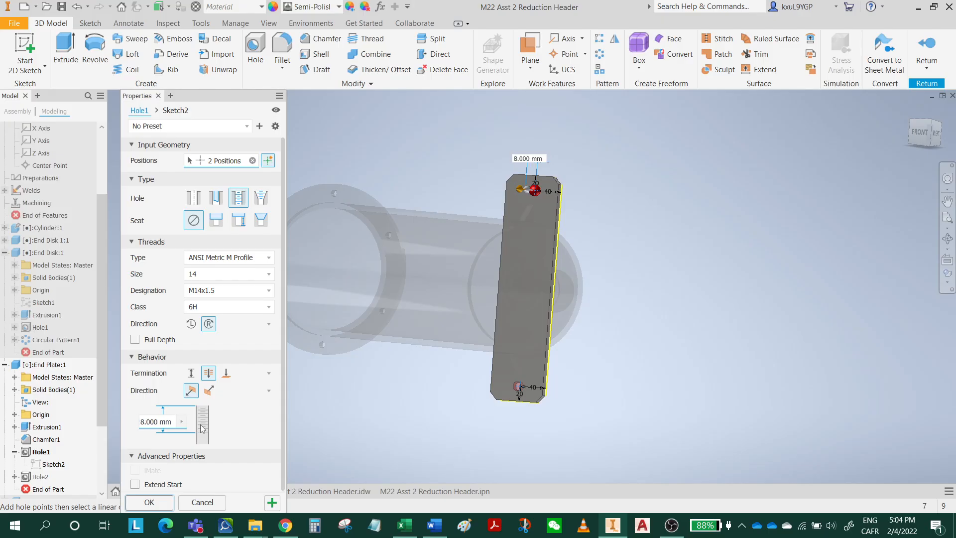
pyautogui.click(150, 502)
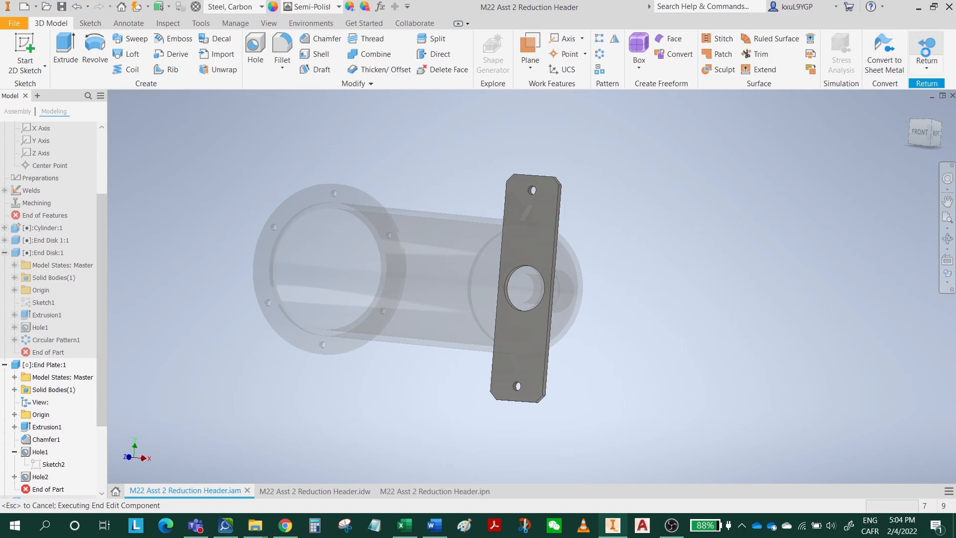
# Return from the end plate to the top-level assembly and switch back to the M22 Asst 2 Reduction Header drawing.
pyautogui.click(927, 50)
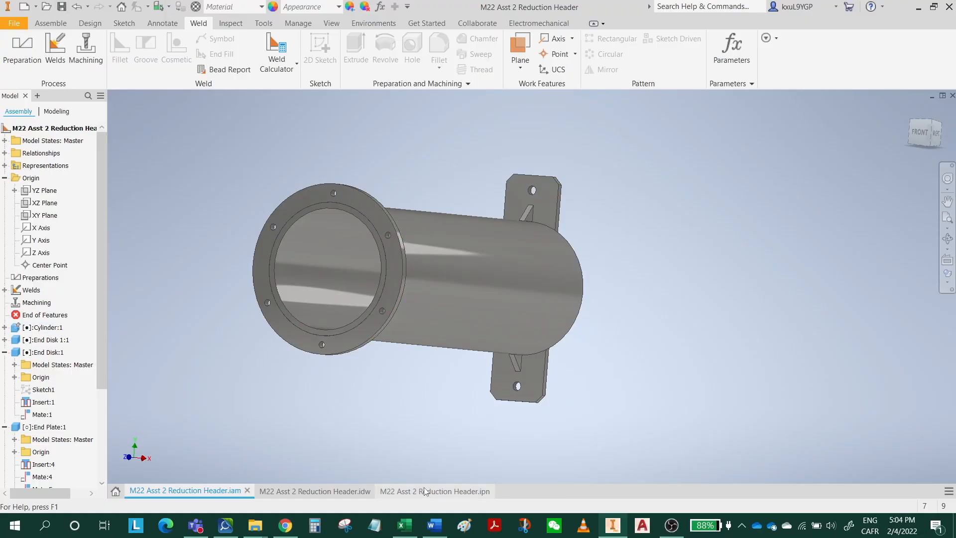
pyautogui.click(342, 492)
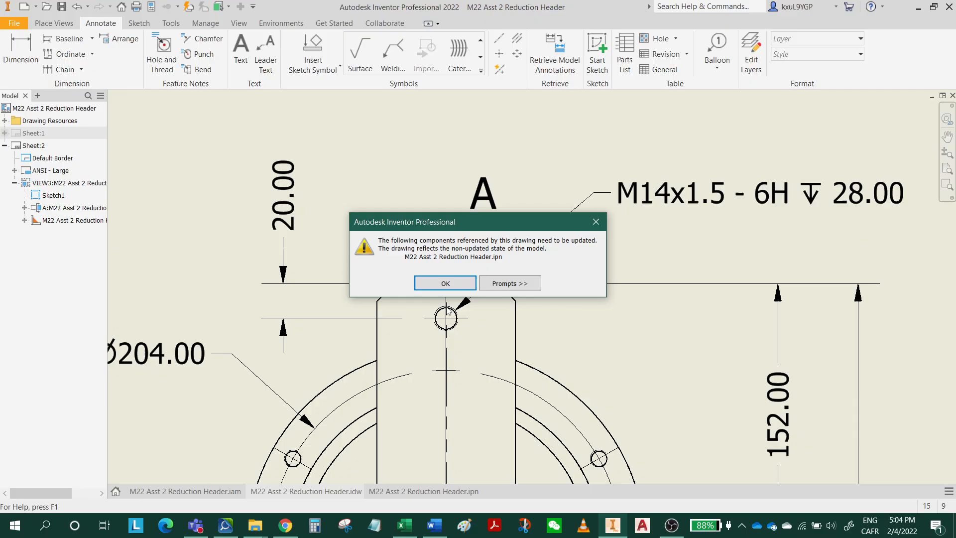
pyautogui.click(447, 283)
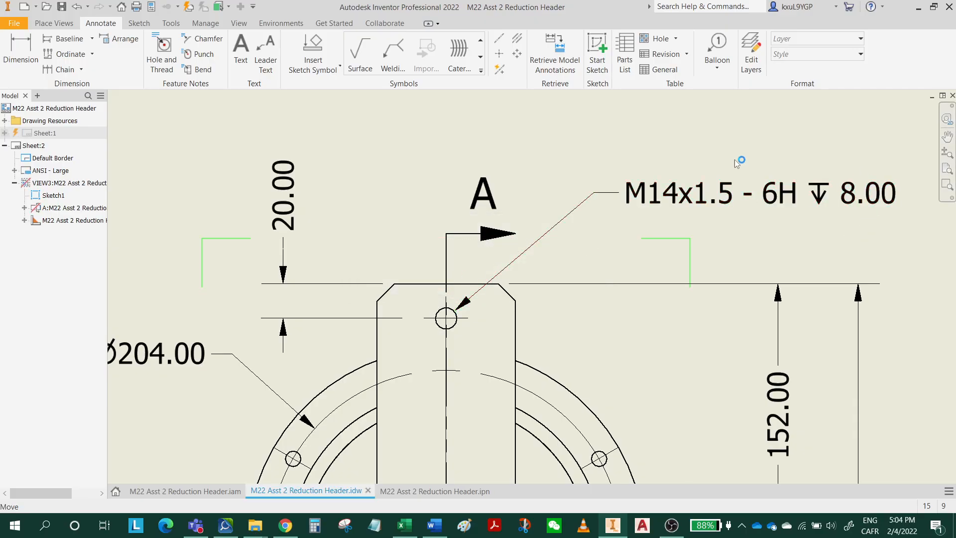
# Add the quantity note in front of the M14x1.5 hole note on the end view.
pyautogui.doubleClick(656, 197)
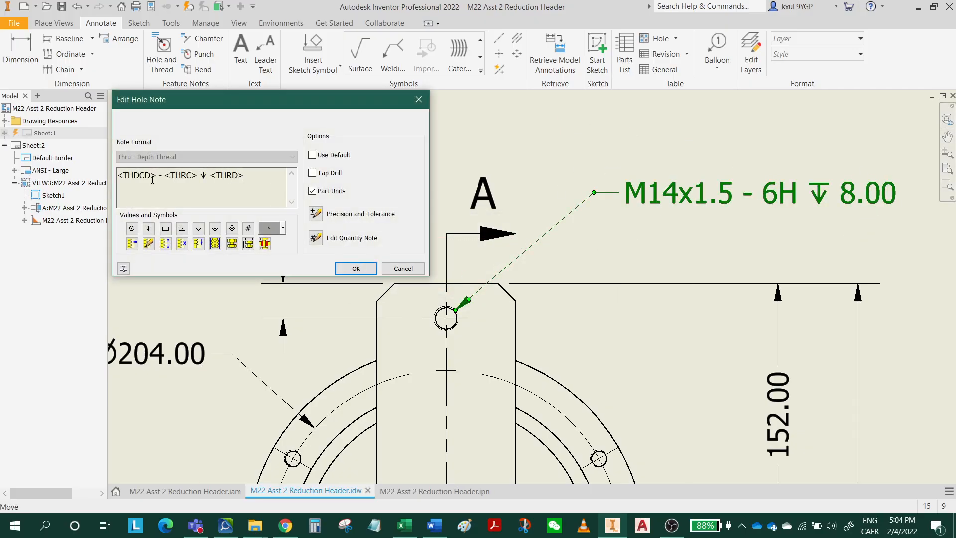
pyautogui.click(248, 229)
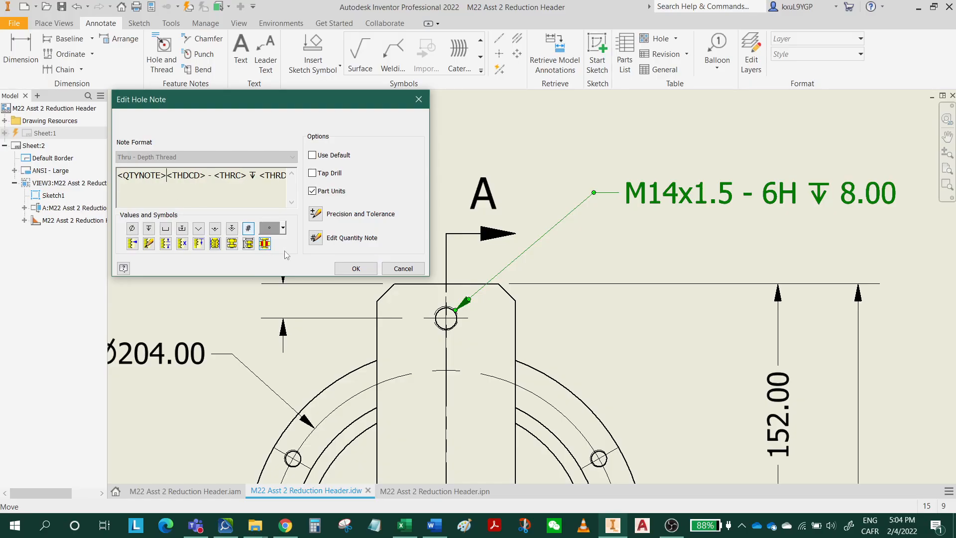
pyautogui.click(355, 269)
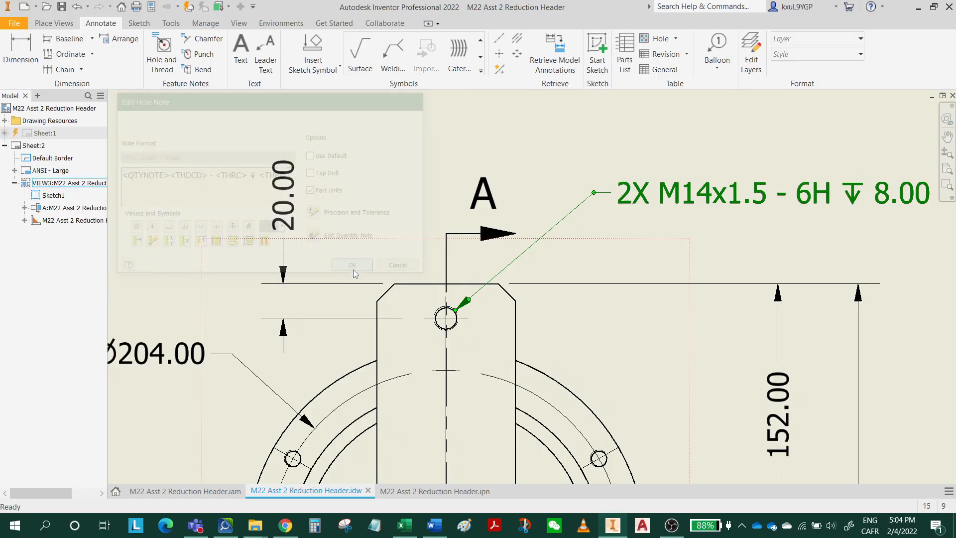
# Save the M22 Asst 2 Reduction Header drawing together with its dependents.
pyautogui.scroll(-2, 627, 228)
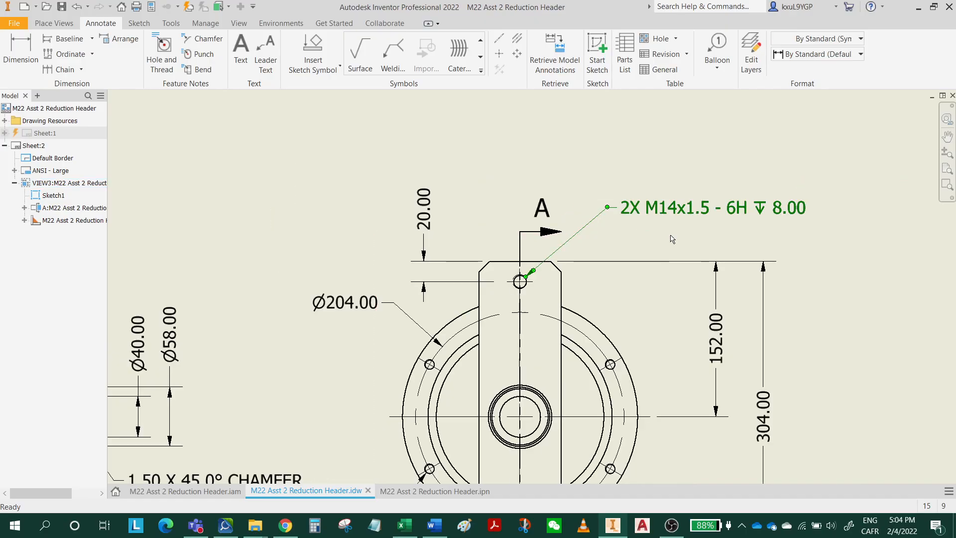
pyautogui.moveTo(634, 298); pyautogui.dragTo(671, 234, button='middle')
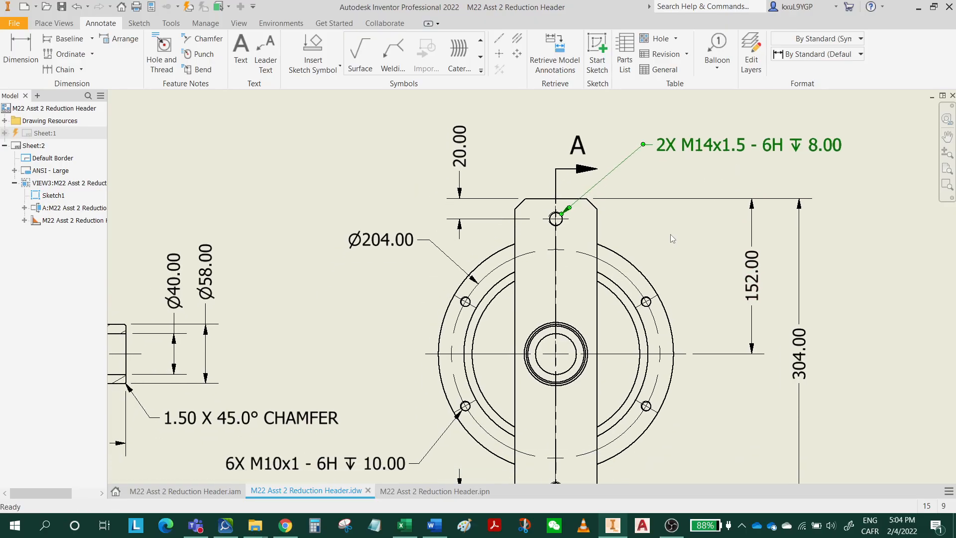
pyautogui.click(121, 7)
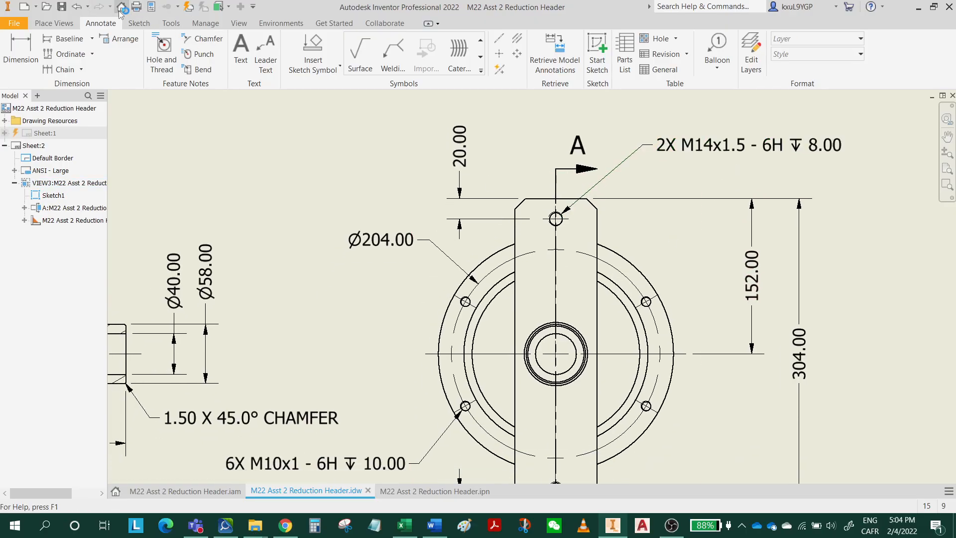
pyautogui.click(62, 7)
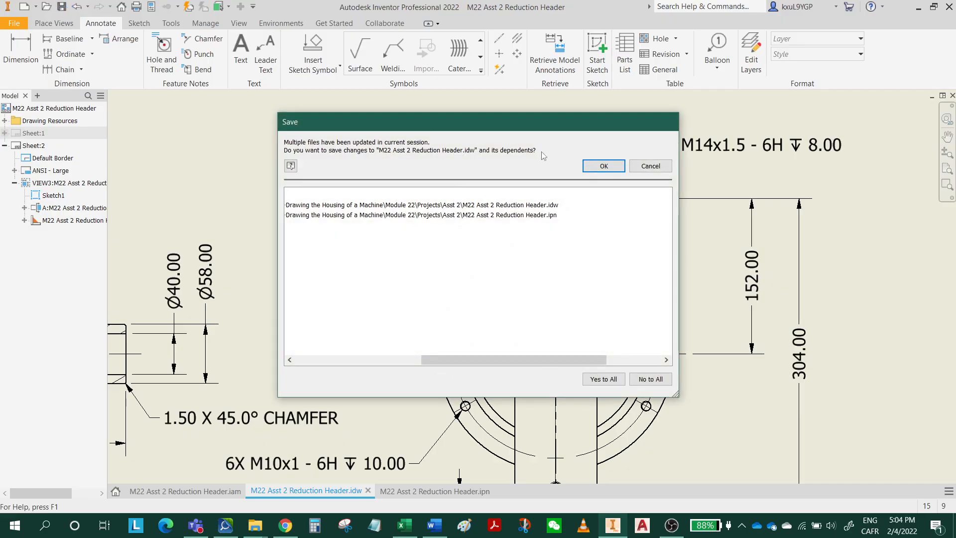
pyautogui.click(596, 166)
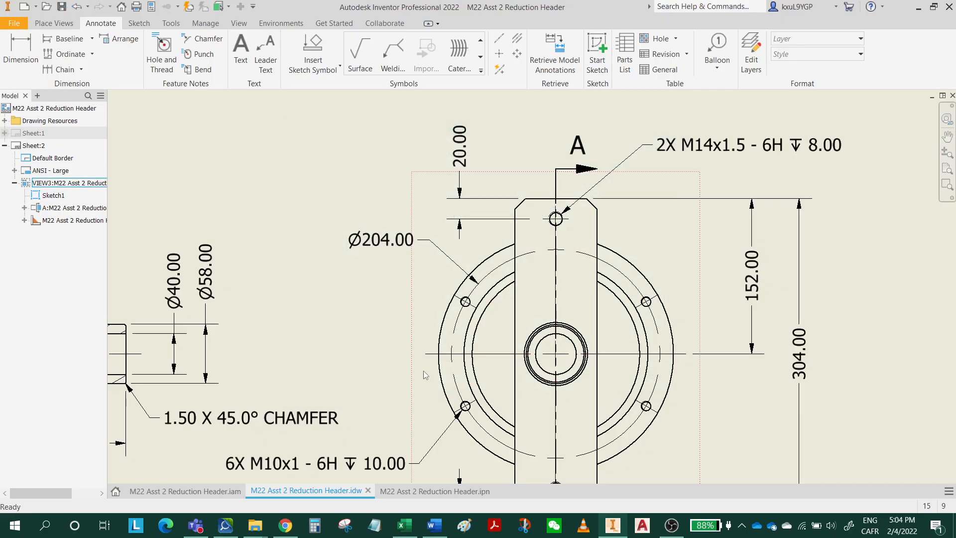
# Review the section view and check the welding requirements and reference sketch in the Word assignment document, returning to the Inventor drawing.
pyautogui.scroll(-2, 330, 346)
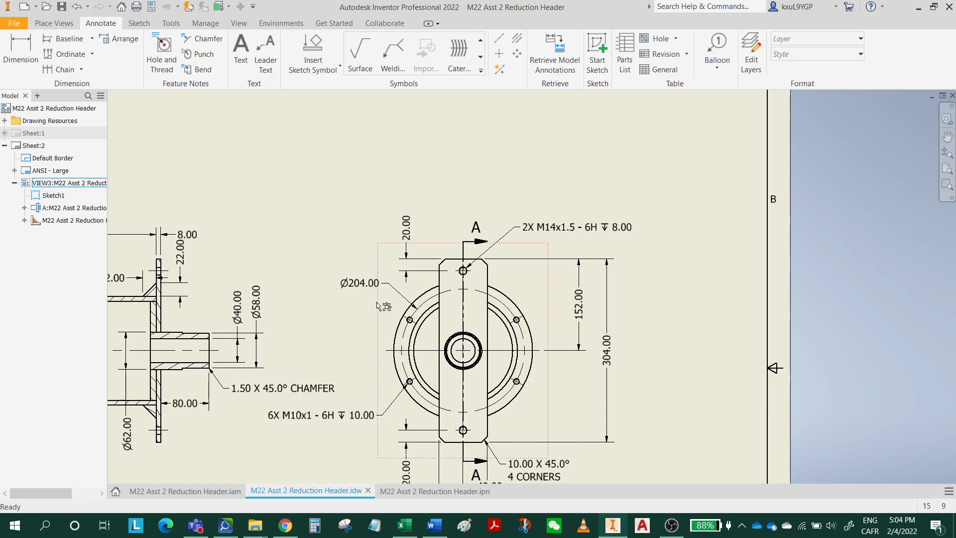
pyautogui.moveTo(379, 303); pyautogui.dragTo(774, 291, button='middle')
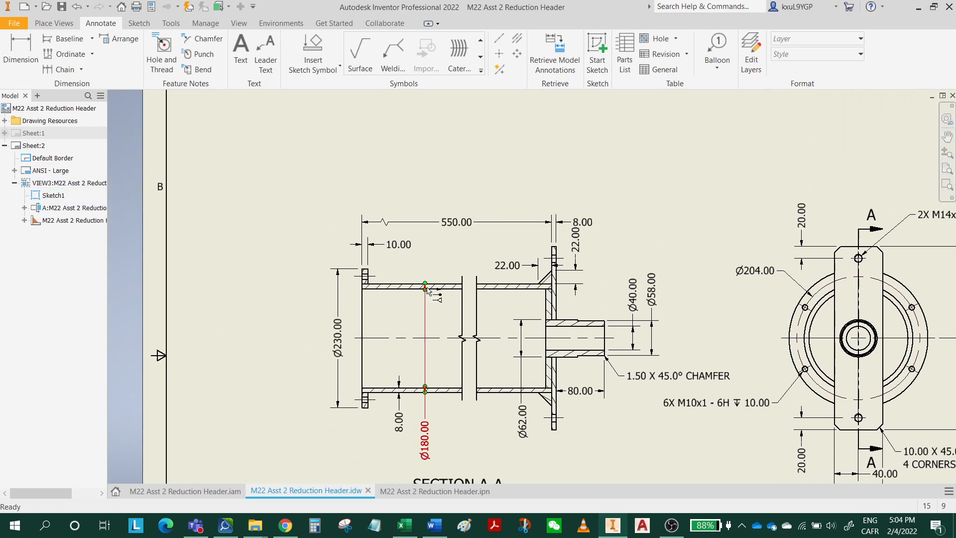
pyautogui.click(434, 525)
pyautogui.scroll(-3, 418, 336)
pyautogui.scroll(3, 379, 289)
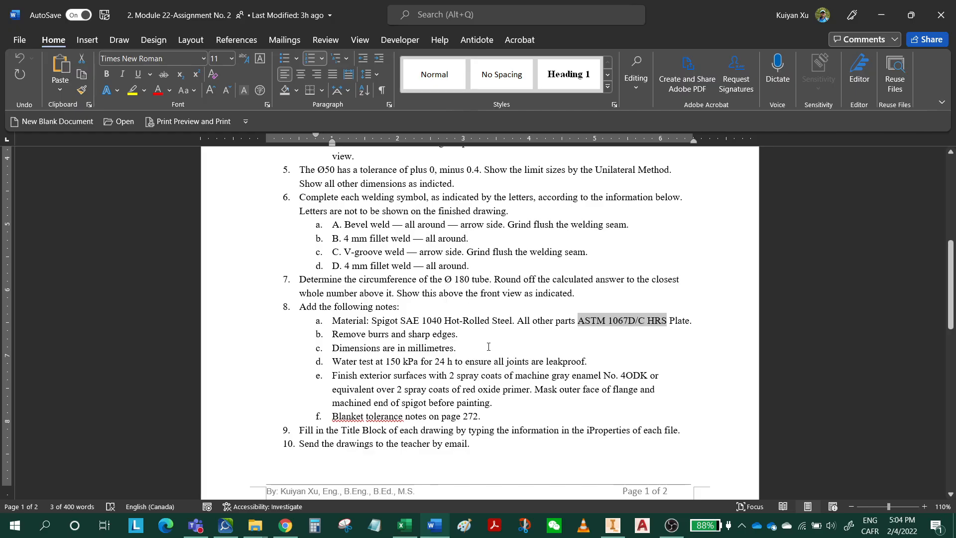
pyautogui.scroll(-8, 546, 347)
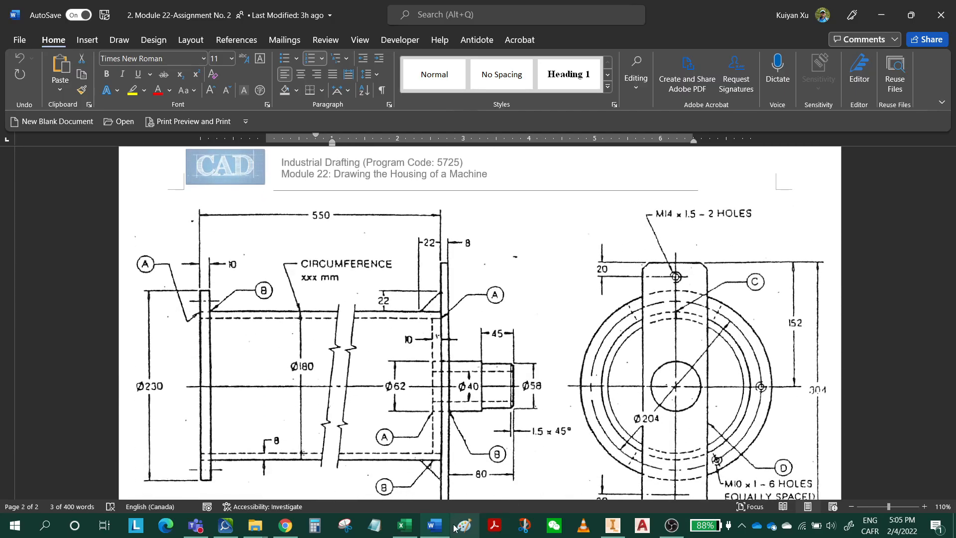
pyautogui.click(620, 532)
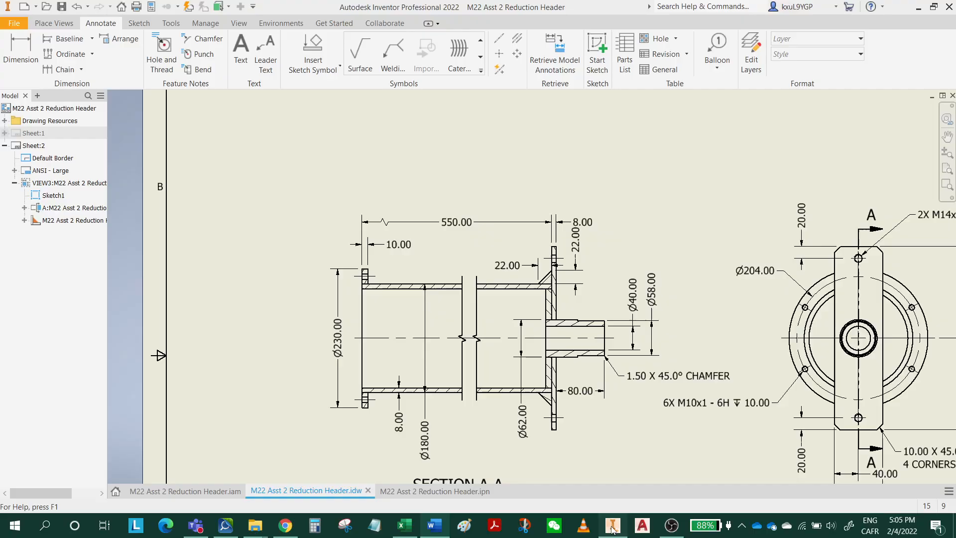
# Start a welding symbol on the section view with a bent leader from the outer corner where the flange meets the tube.
pyautogui.scroll(-3, 280, 134)
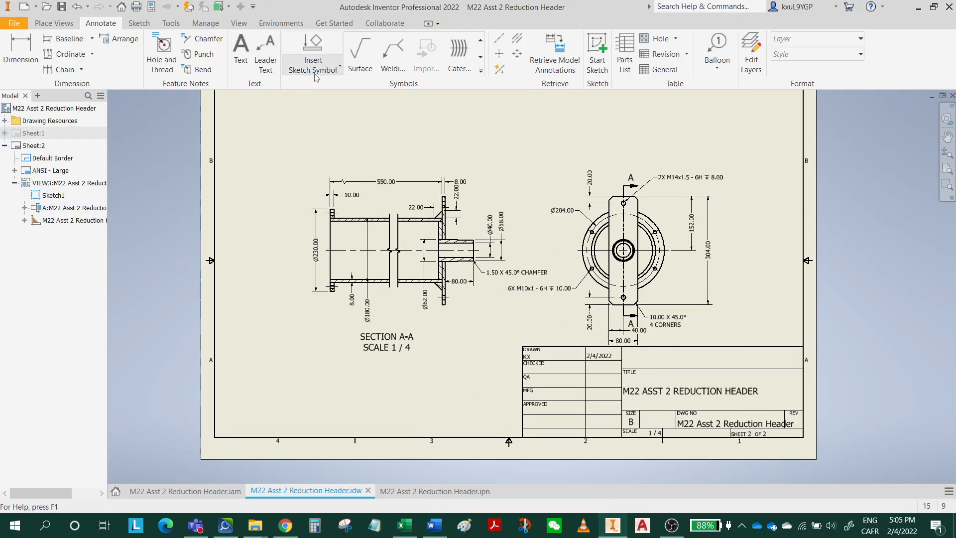
pyautogui.click(392, 62)
pyautogui.scroll(-3, 312, 232)
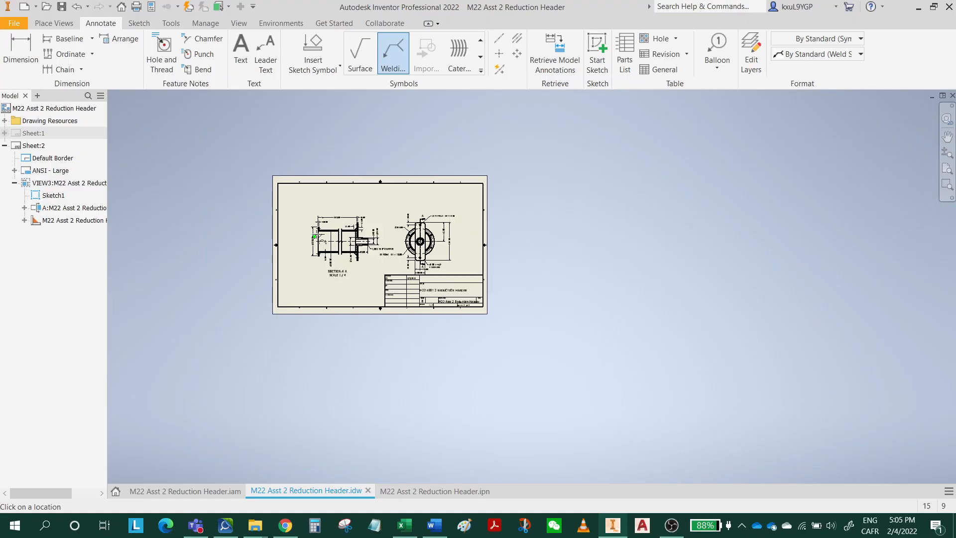
pyautogui.scroll(8, 267, 243)
pyautogui.moveTo(267, 243); pyautogui.dragTo(317, 312, button='middle')
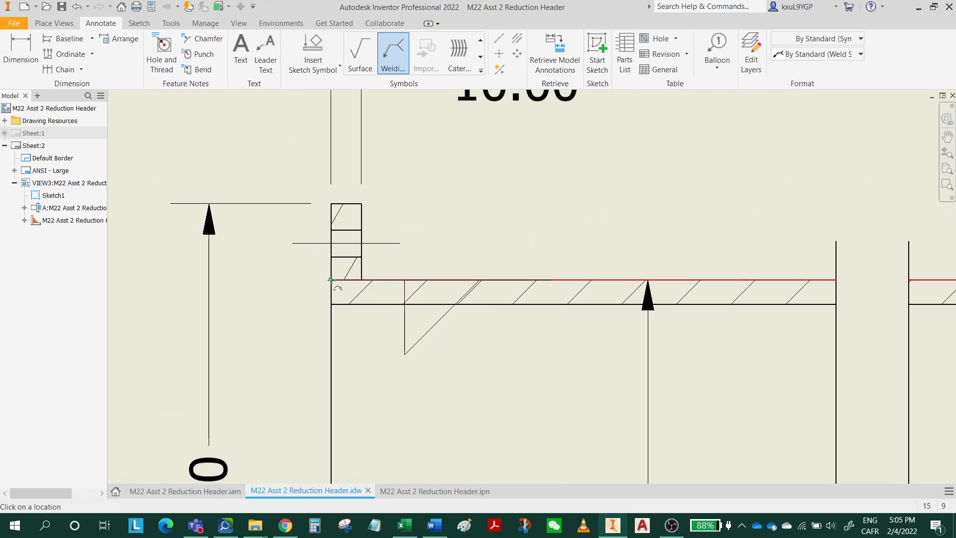
pyautogui.click(330, 280)
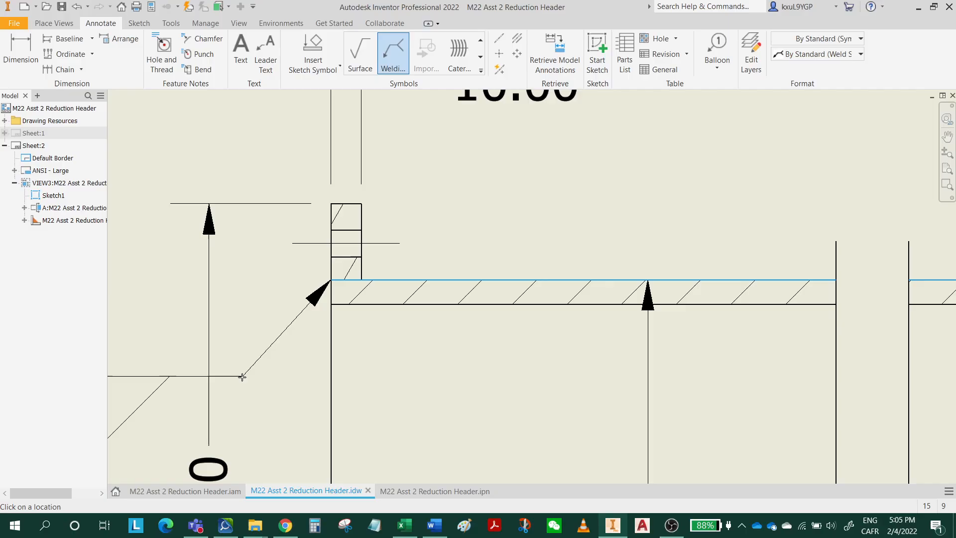
pyautogui.click(260, 364)
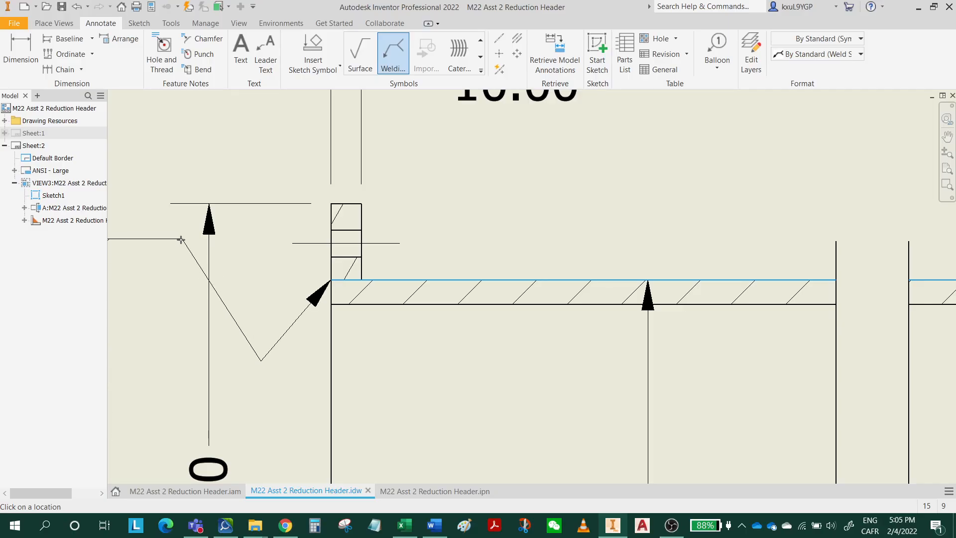
pyautogui.moveTo(181, 246)
pyautogui.mouseDown(button='middle')
pyautogui.moveTo(401, 250)
pyautogui.moveTo(415, 284)
pyautogui.mouseUp(button='middle')
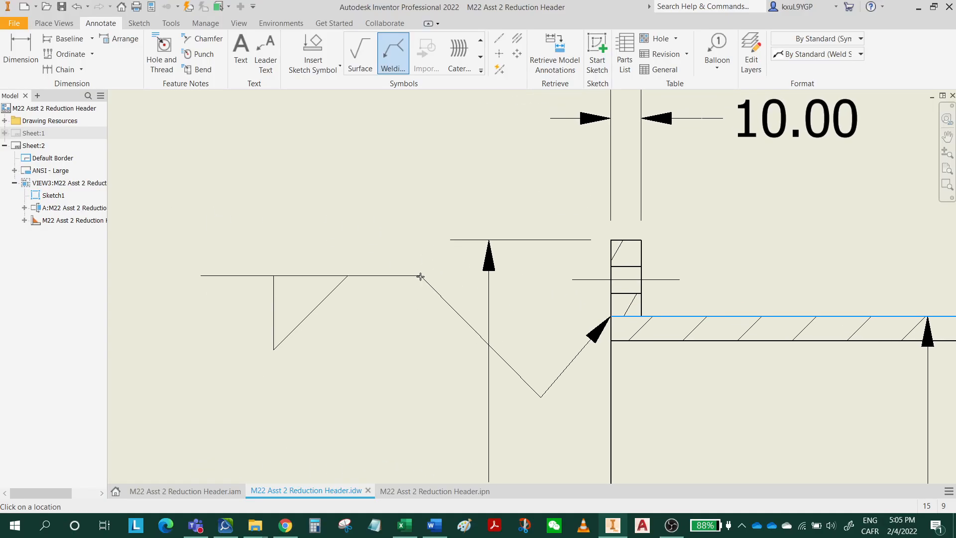
pyautogui.rightClick(421, 277)
pyautogui.click(466, 282)
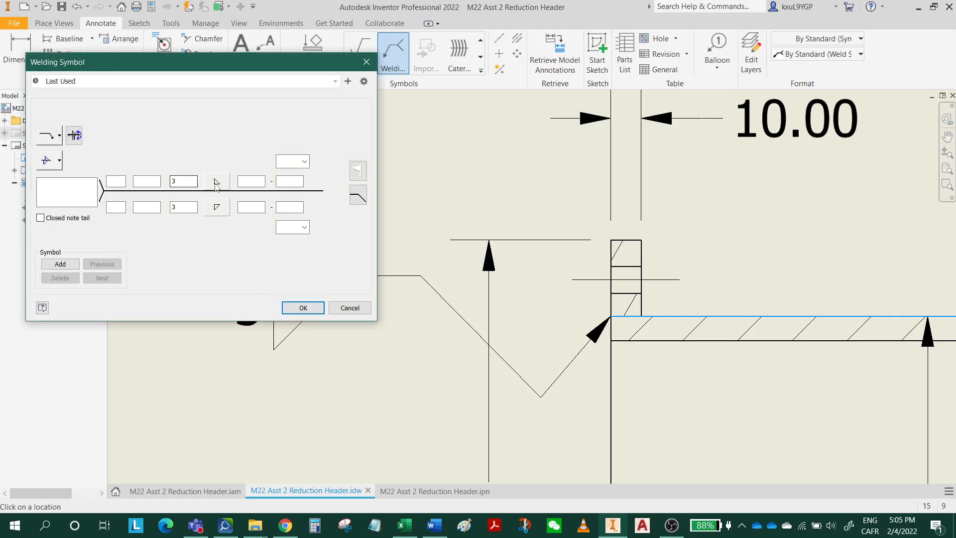
# Remove the other-side weld, make the arrow-side weld a Bevel Groove Weld, and add the all-around symbol.
pyautogui.click(216, 183)
pyautogui.click(217, 199)
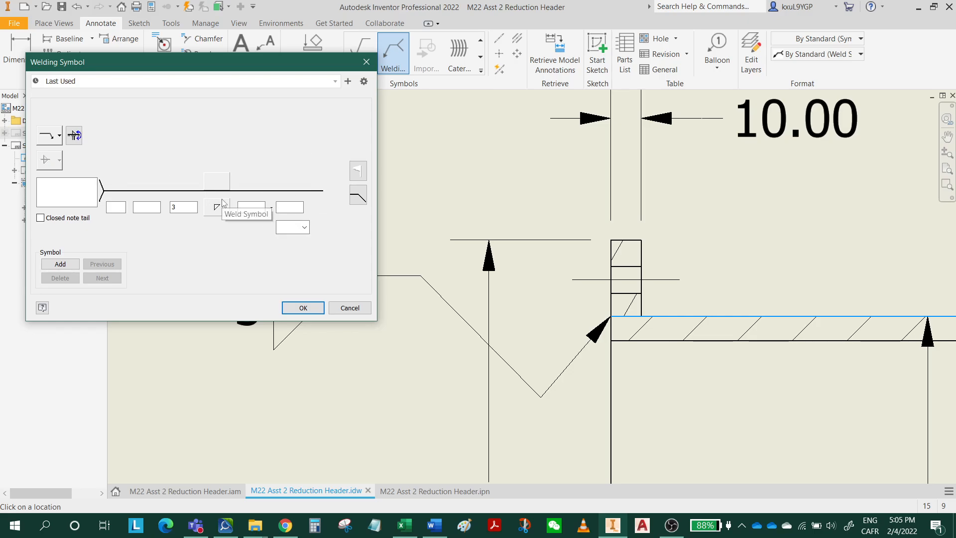
pyautogui.click(228, 213)
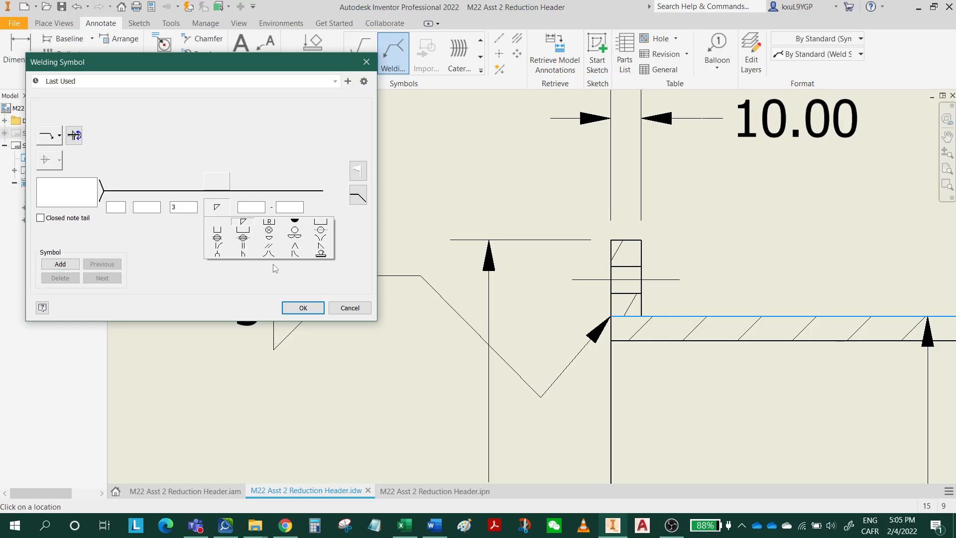
pyautogui.click(322, 248)
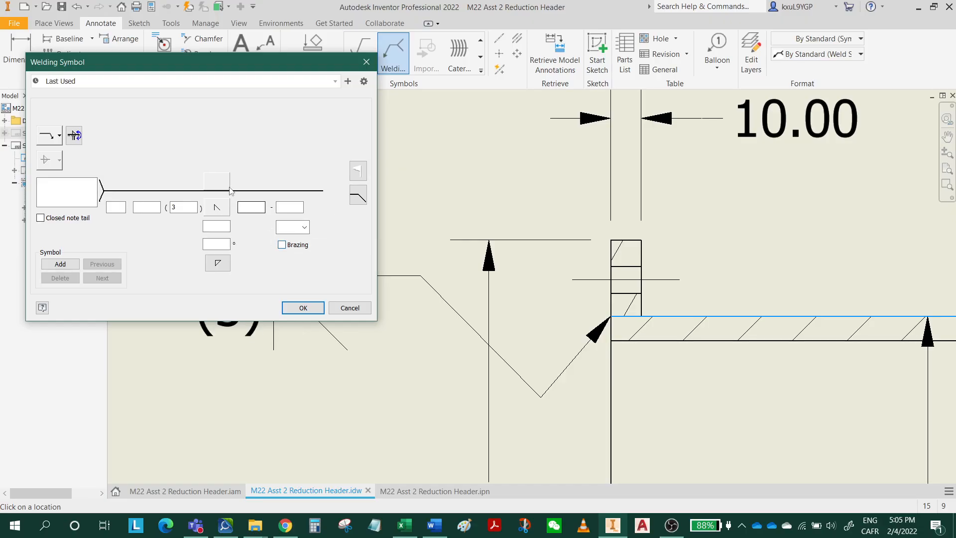
pyautogui.moveTo(212, 63); pyautogui.dragTo(193, 48)
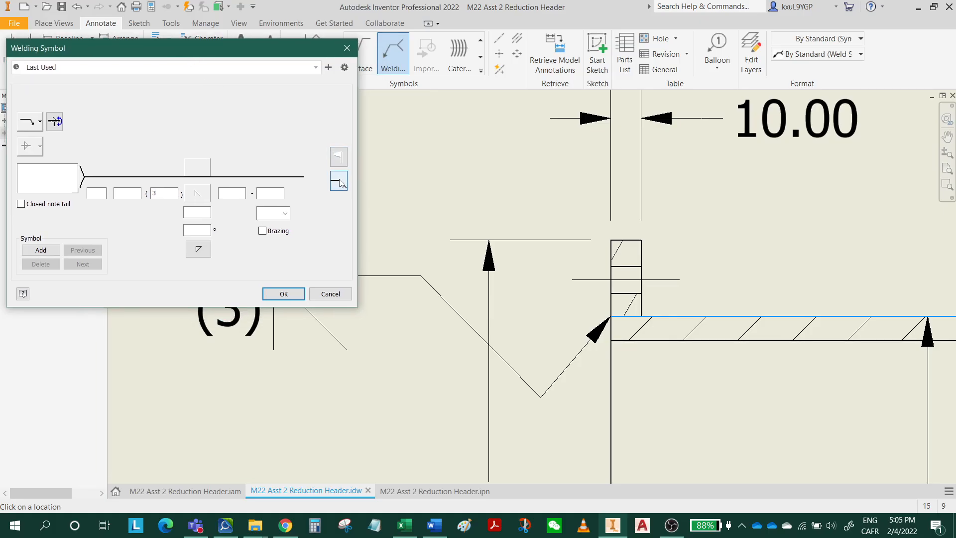
pyautogui.click(339, 182)
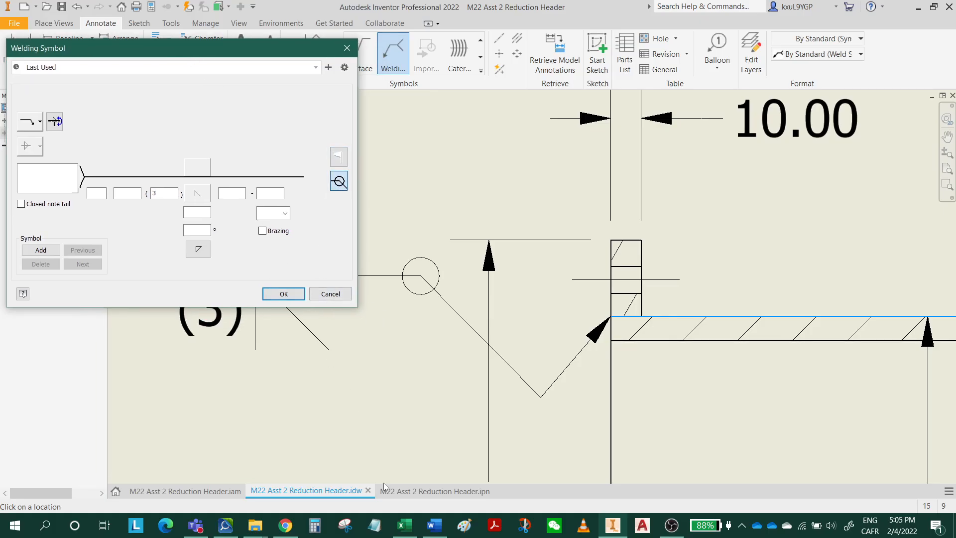
# Check the welding symbol requirements for weld A in the Word assignment document, returning to the Inventor drawing.
pyautogui.click(435, 526)
pyautogui.scroll(3, 455, 362)
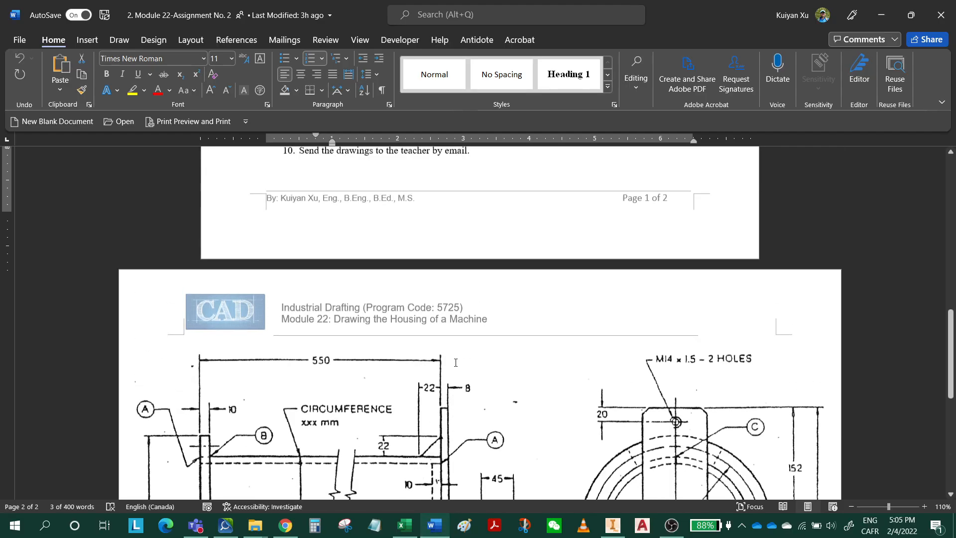
pyautogui.scroll(8, 456, 362)
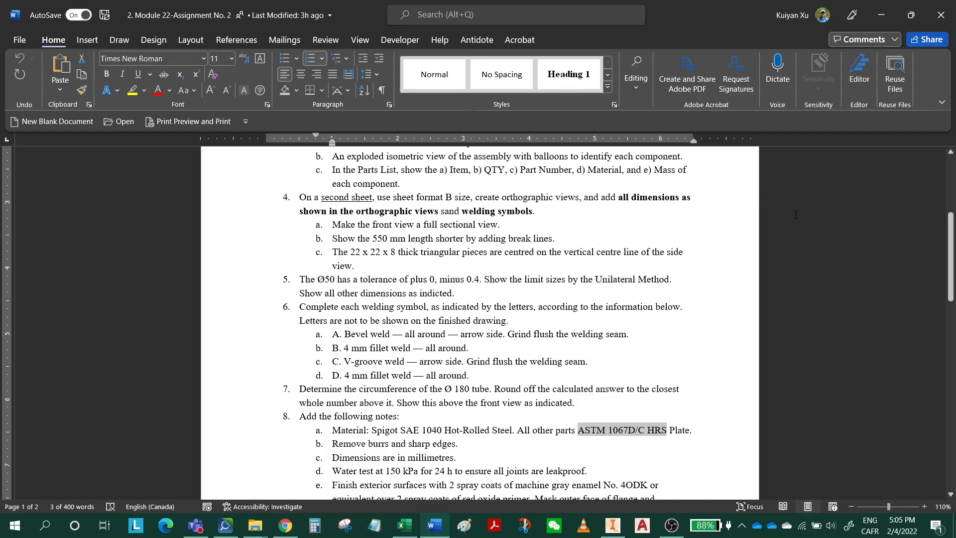
pyautogui.click(884, 14)
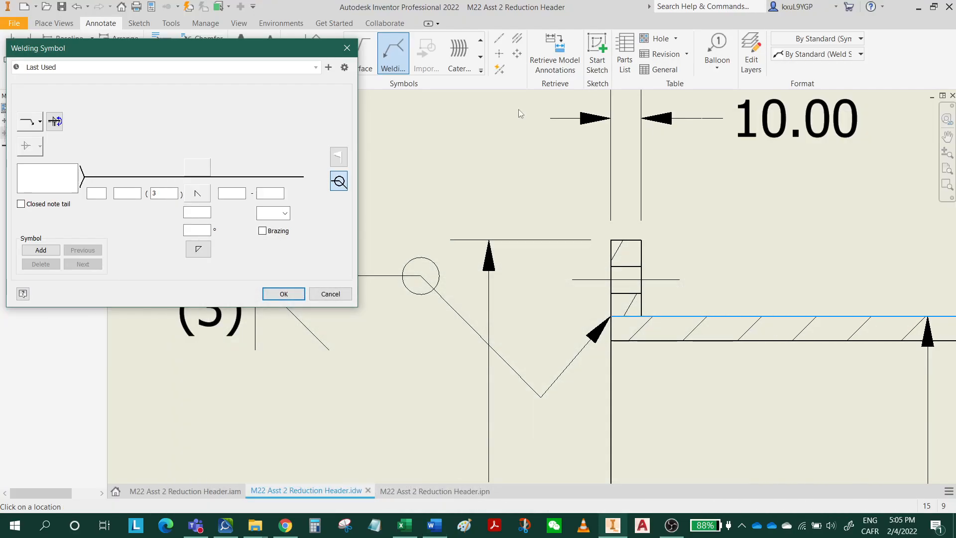
# Give the bevel weld a flush contour with finishing method G and place the welding symbol.
pyautogui.click(285, 214)
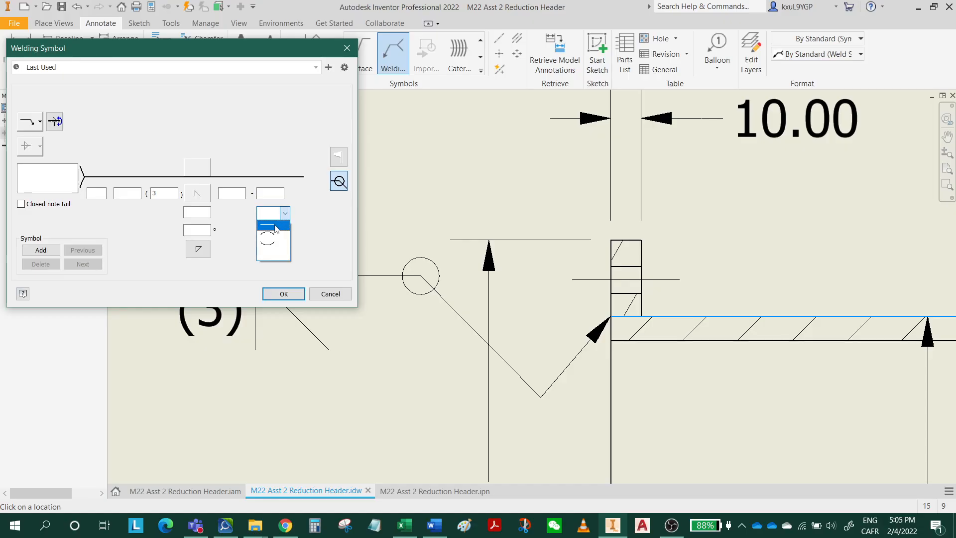
pyautogui.click(275, 227)
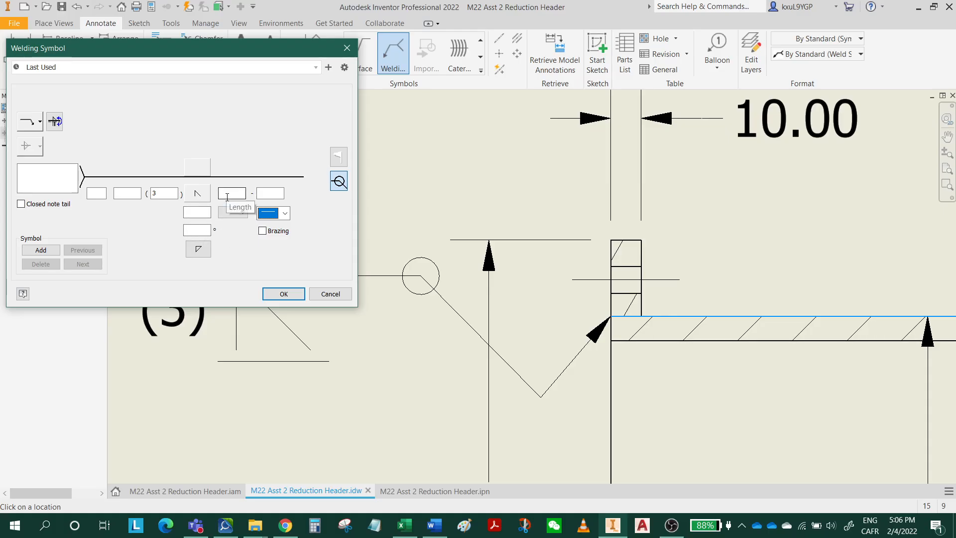
pyautogui.click(239, 213)
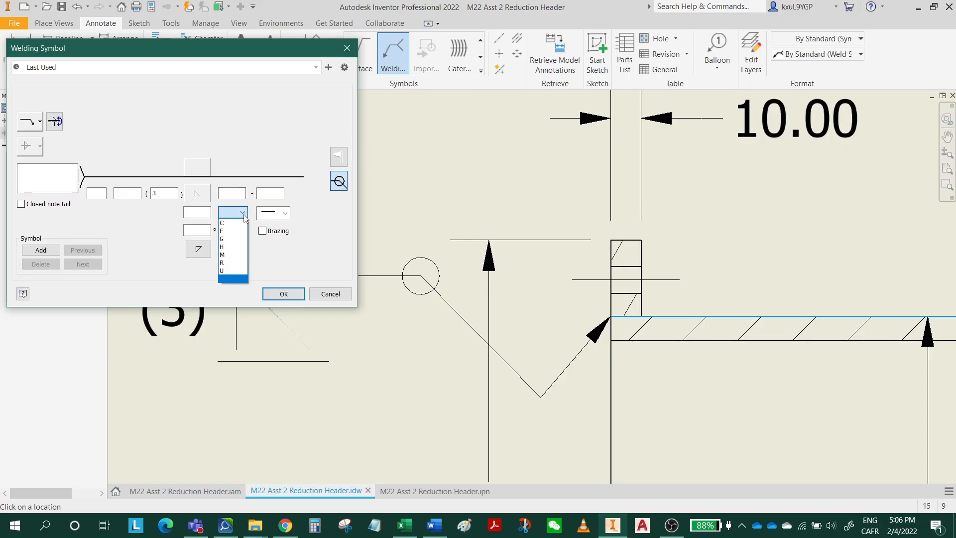
pyautogui.click(232, 240)
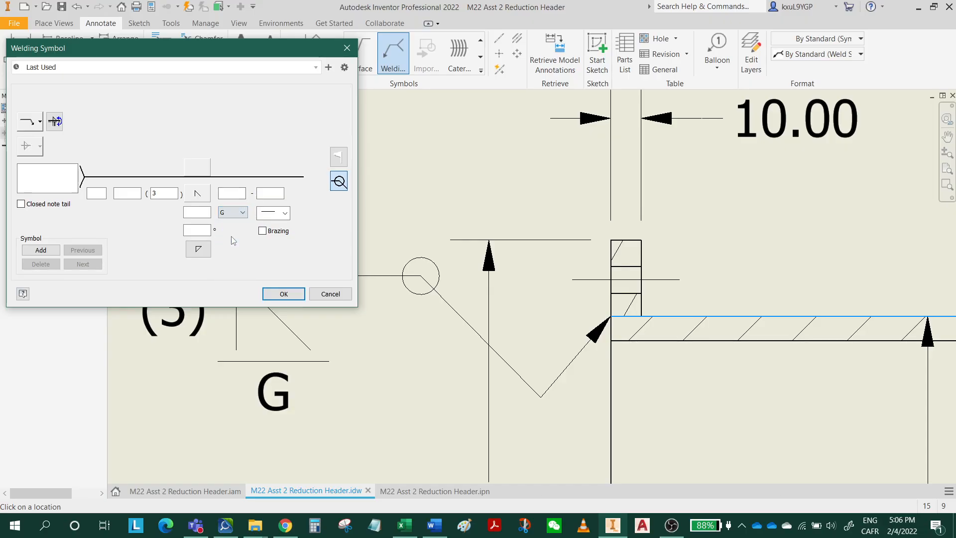
pyautogui.click(271, 297)
pyautogui.scroll(2, 389, 292)
pyautogui.press('Escape')
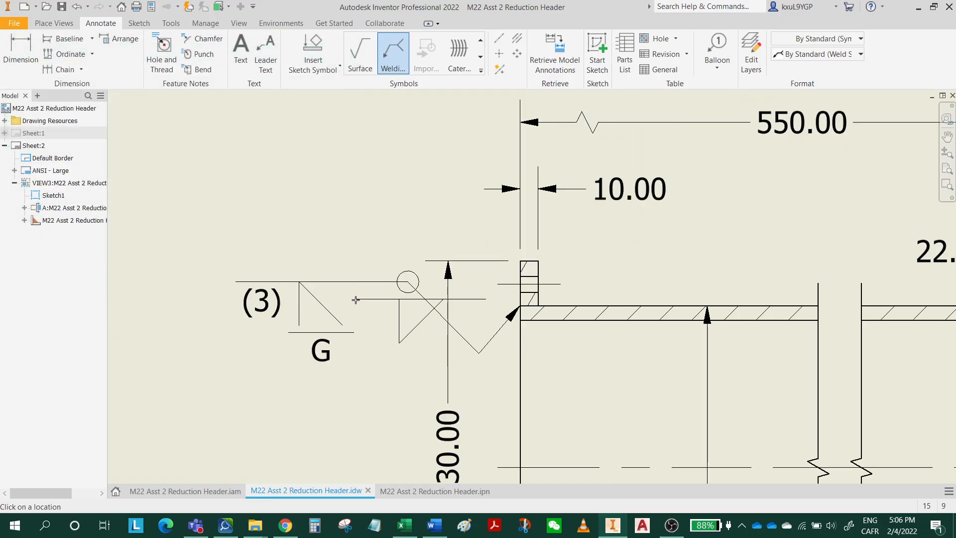
# Edit the flange's bevel weld symbol after rechecking the Word assignment, and clear its weld size of 3.
pyautogui.click(278, 304)
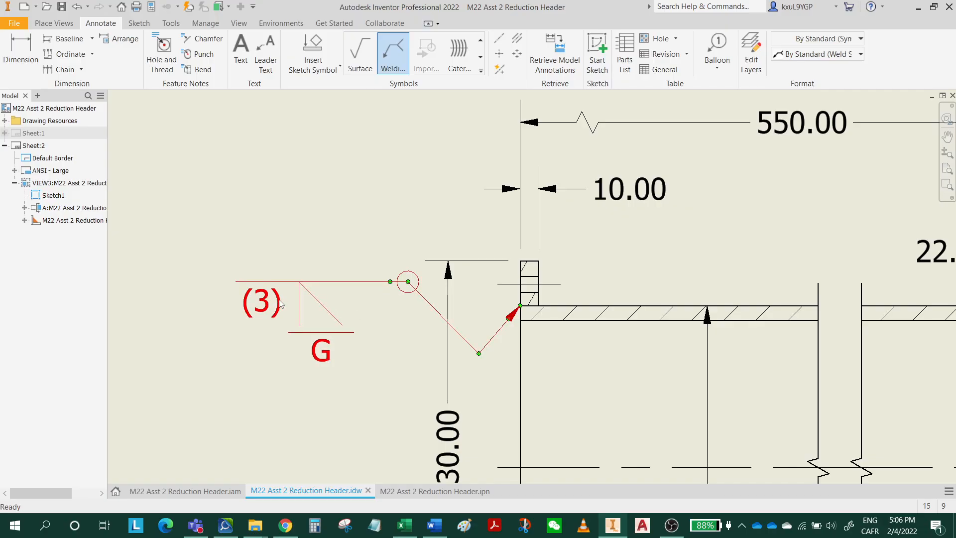
pyautogui.doubleClick(281, 304)
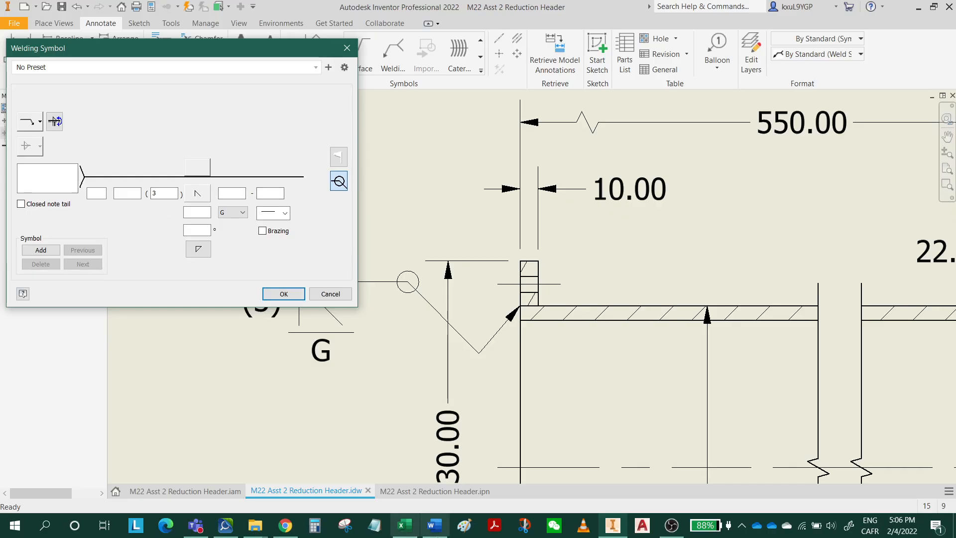
pyautogui.click(436, 527)
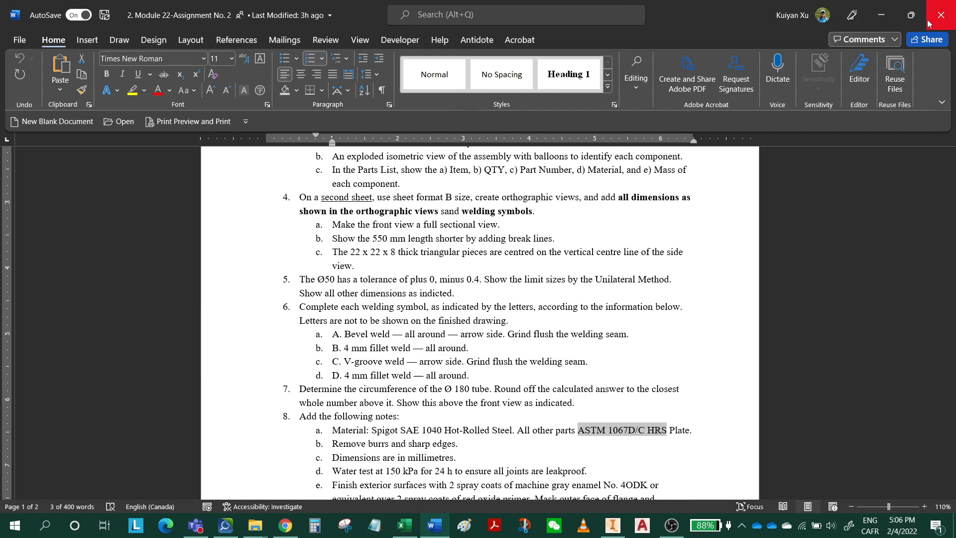
pyautogui.click(881, 15)
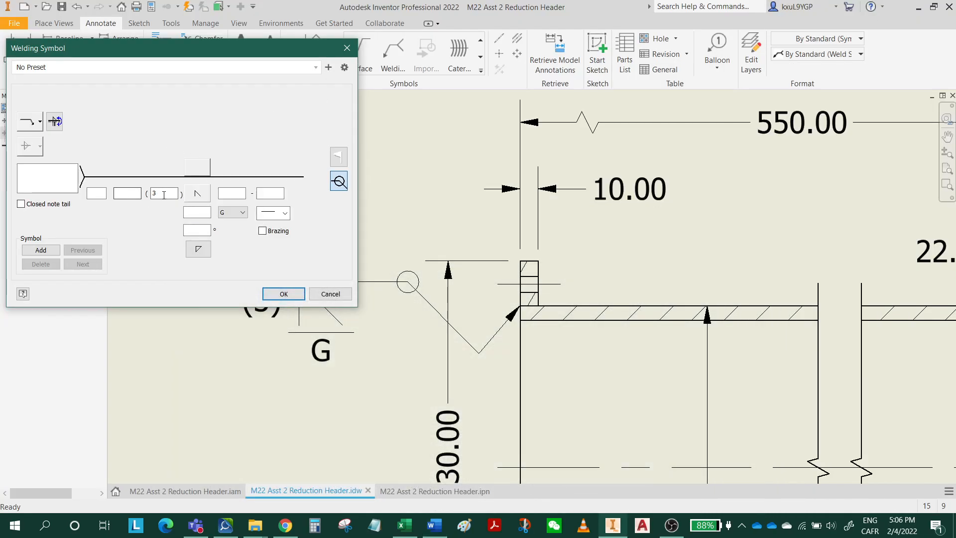
pyautogui.press('BackSpace')
pyautogui.click(284, 294)
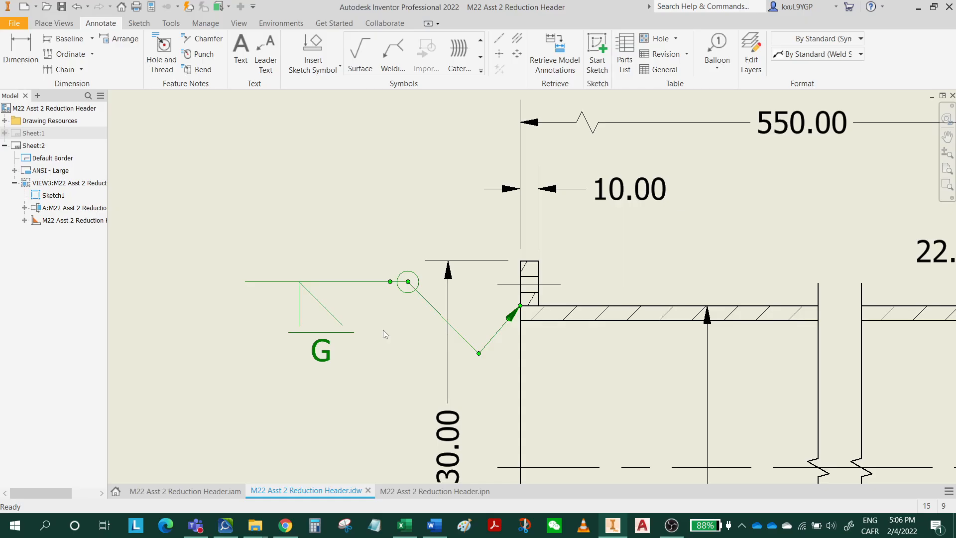
# Add a matching all-around bevel weld symbol with flush contour and finish G where the tube meets the end plate.
pyautogui.scroll(-3, 412, 370)
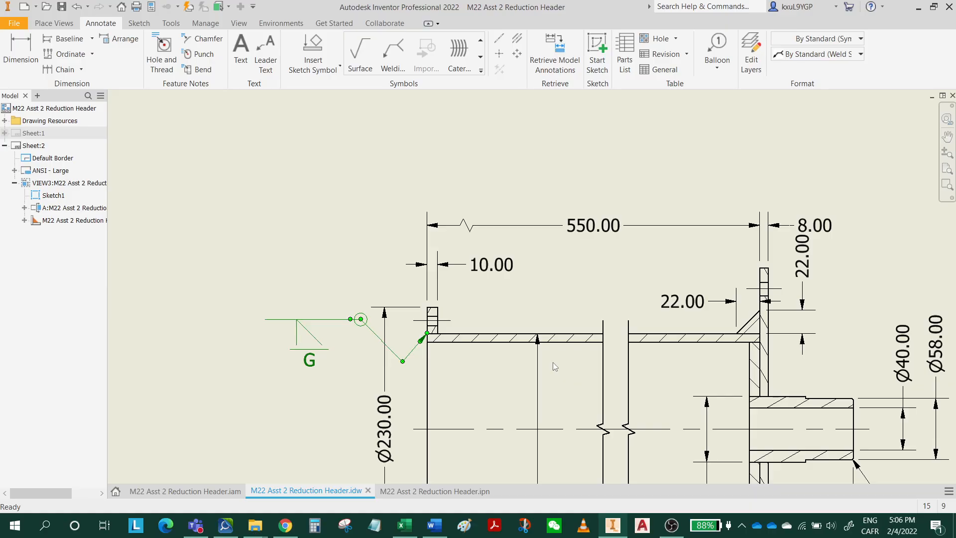
pyautogui.moveTo(553, 363); pyautogui.dragTo(455, 389, button='middle')
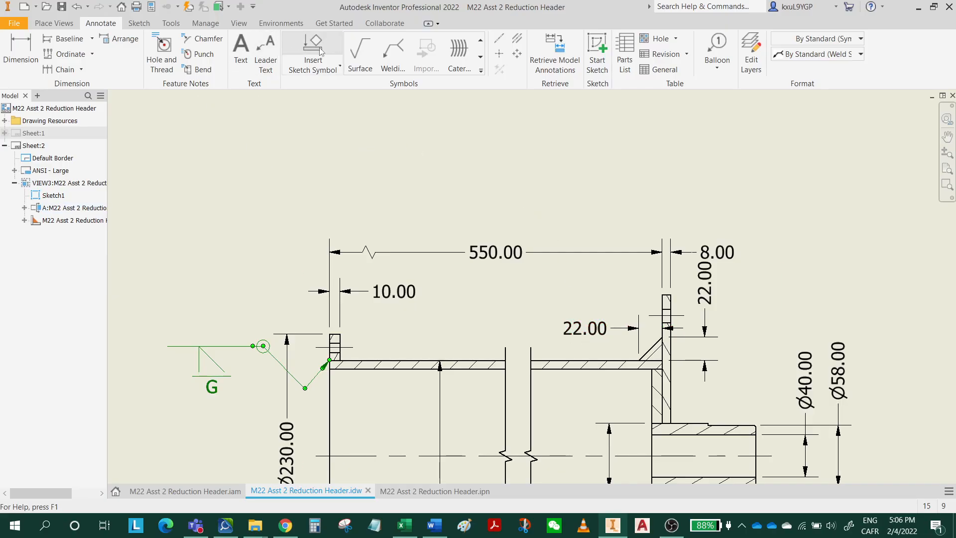
pyautogui.click(408, 68)
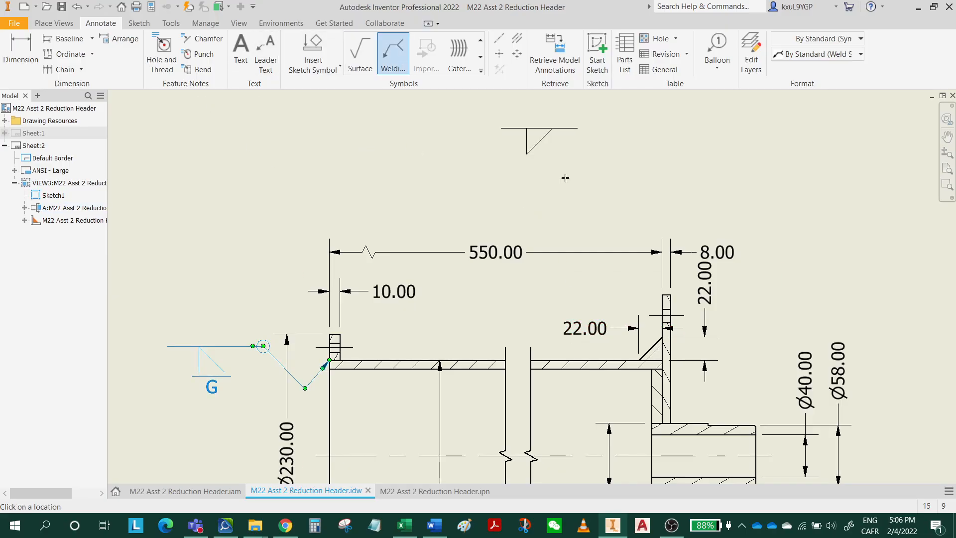
pyautogui.click(663, 368)
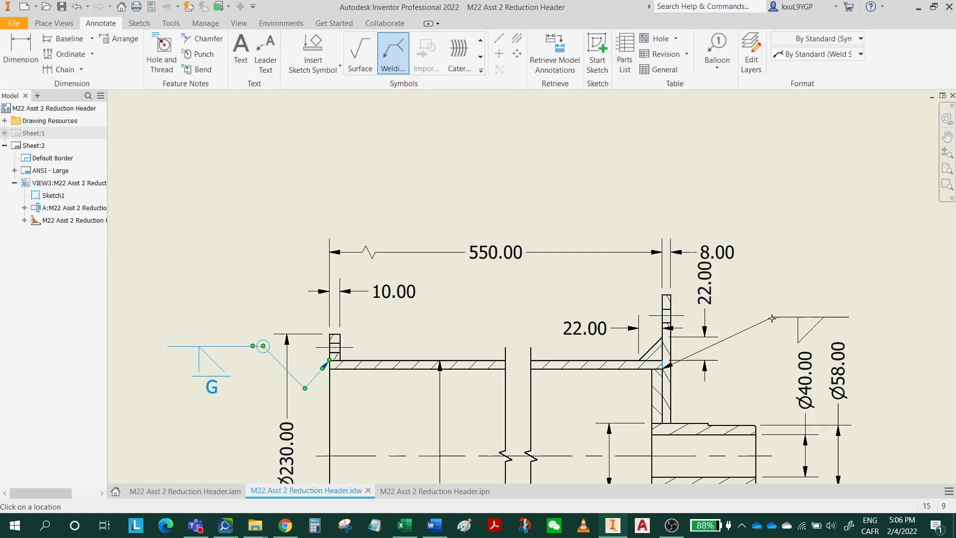
pyautogui.rightClick(768, 308)
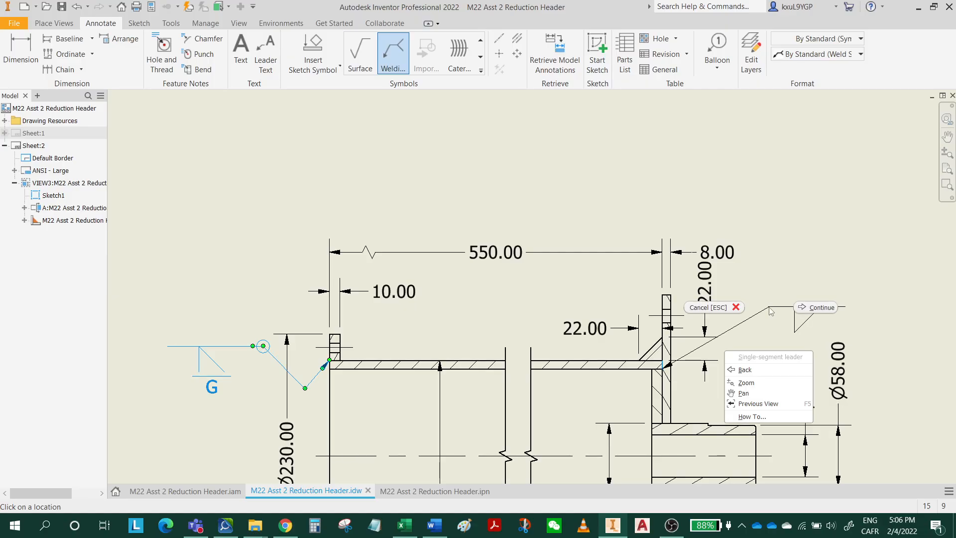
pyautogui.click(822, 316)
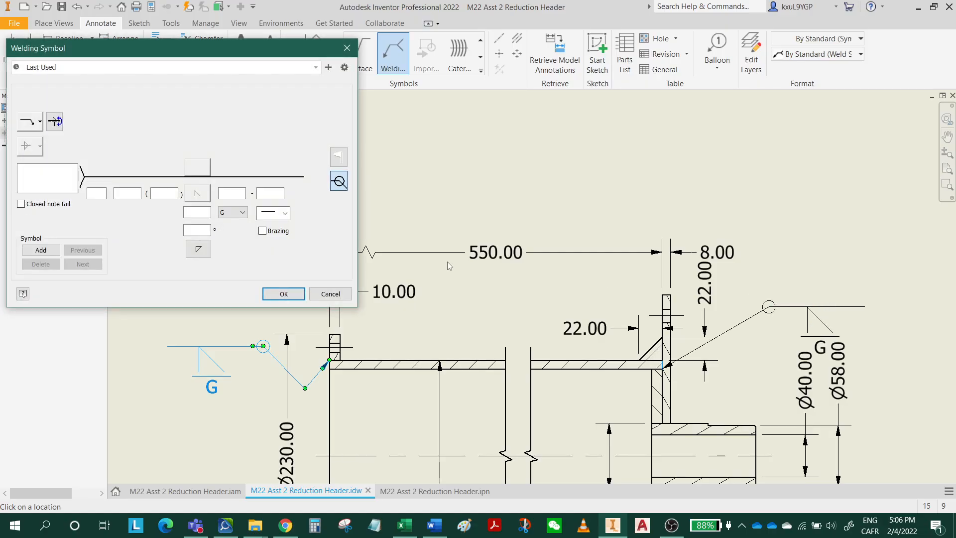
pyautogui.click(284, 294)
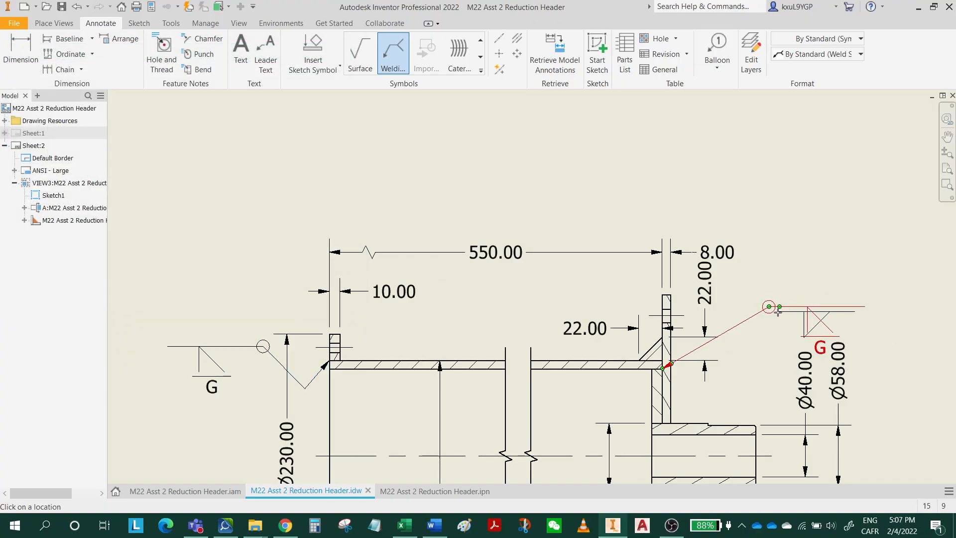
pyautogui.press('Escape')
# Move the end plate's weld symbol up and outward, clear of the Ø40 and Ø58 dimensions.
pyautogui.moveTo(770, 309); pyautogui.dragTo(792, 274)
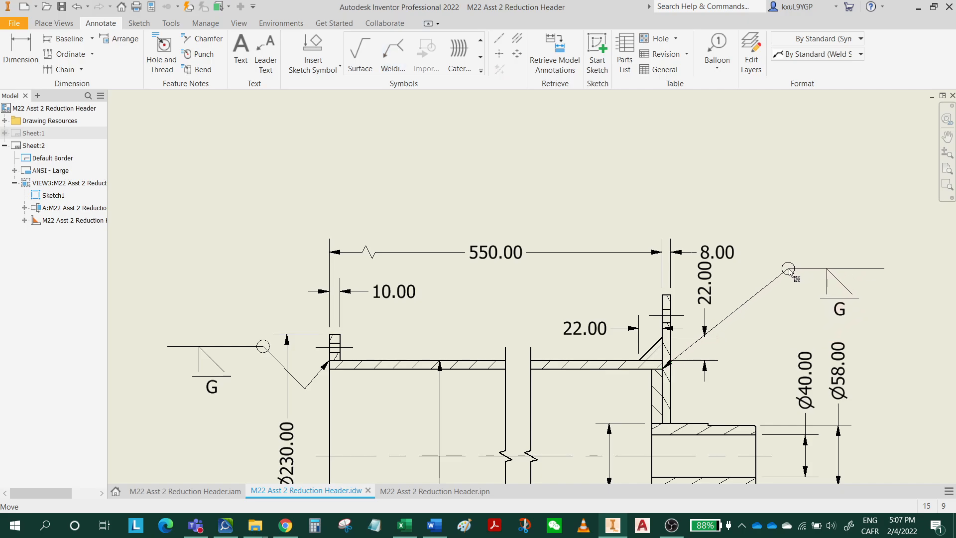
pyautogui.click(856, 349)
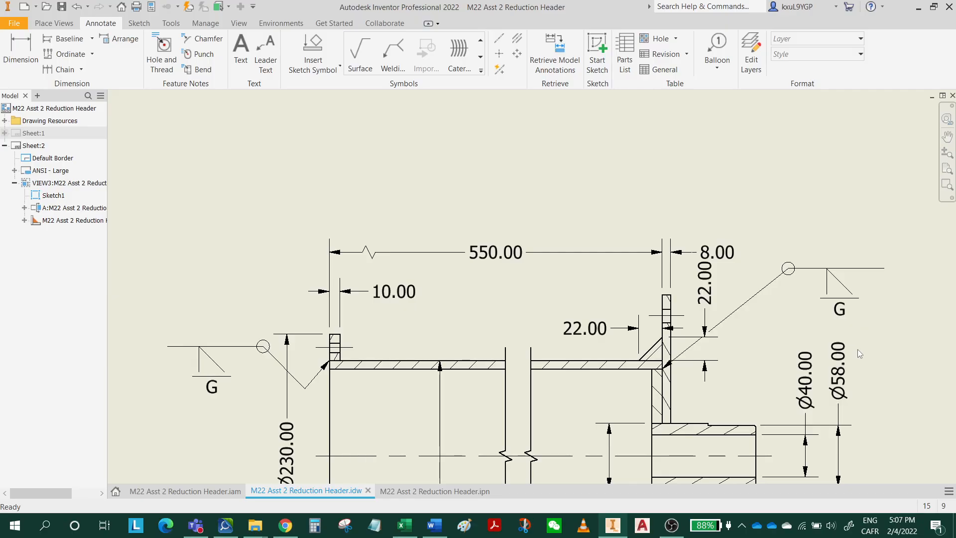
pyautogui.moveTo(884, 427); pyautogui.dragTo(849, 222, button='middle')
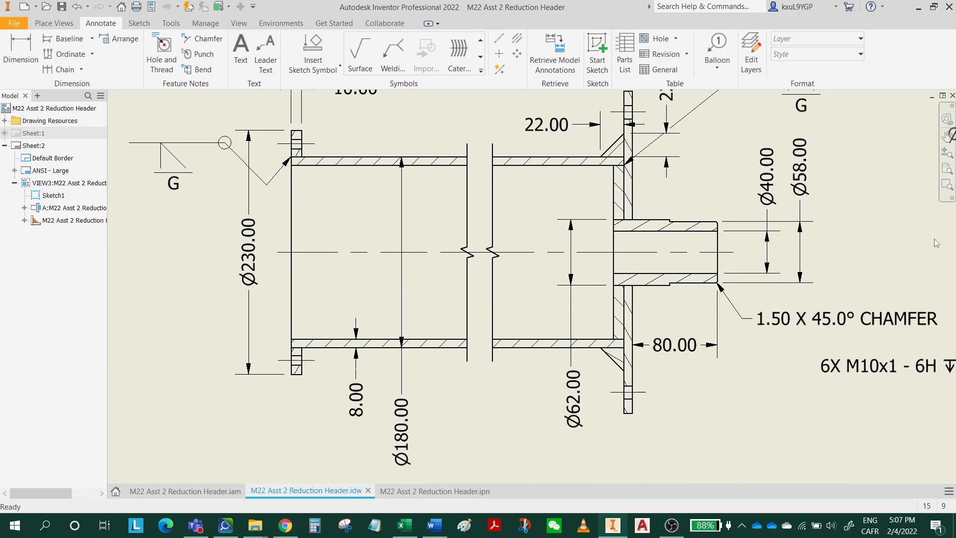
# Add an all-around bevel weld symbol with flush contour and finish G at the spigot's inner end, placed below the section view's tube.
pyautogui.click(394, 52)
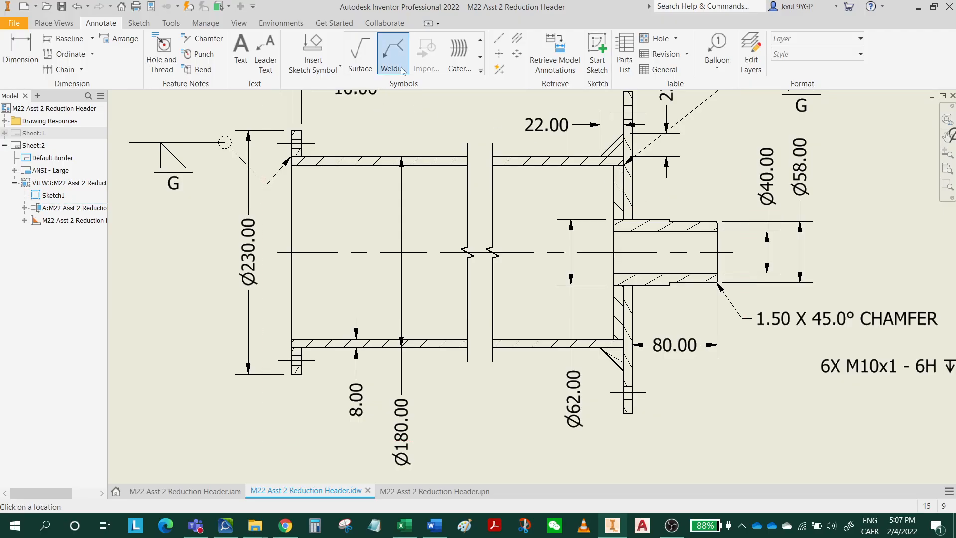
pyautogui.click(614, 286)
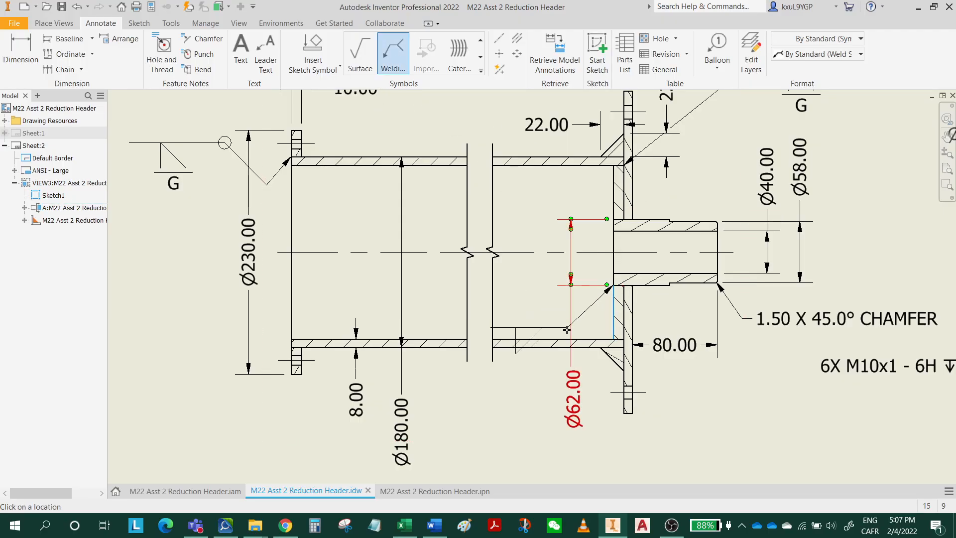
pyautogui.rightClick(511, 402)
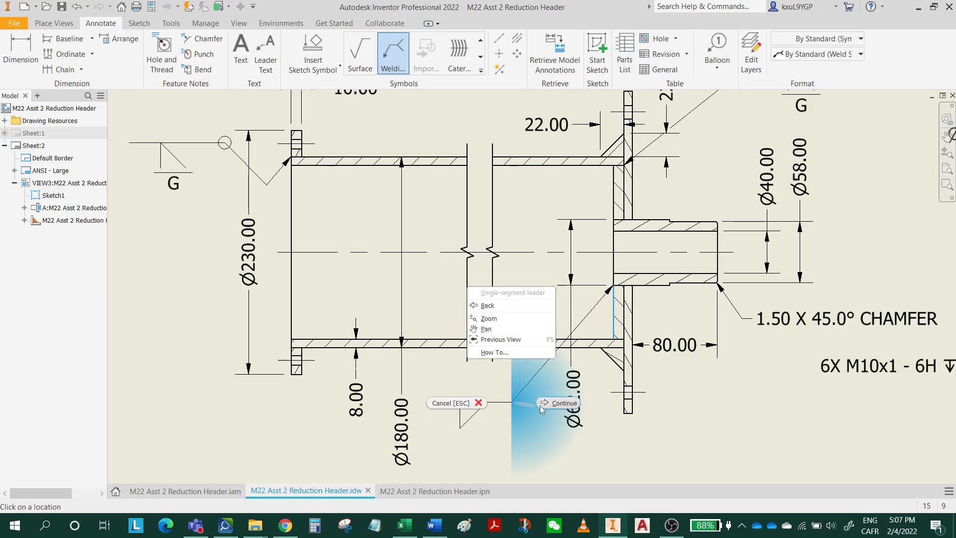
pyautogui.click(550, 405)
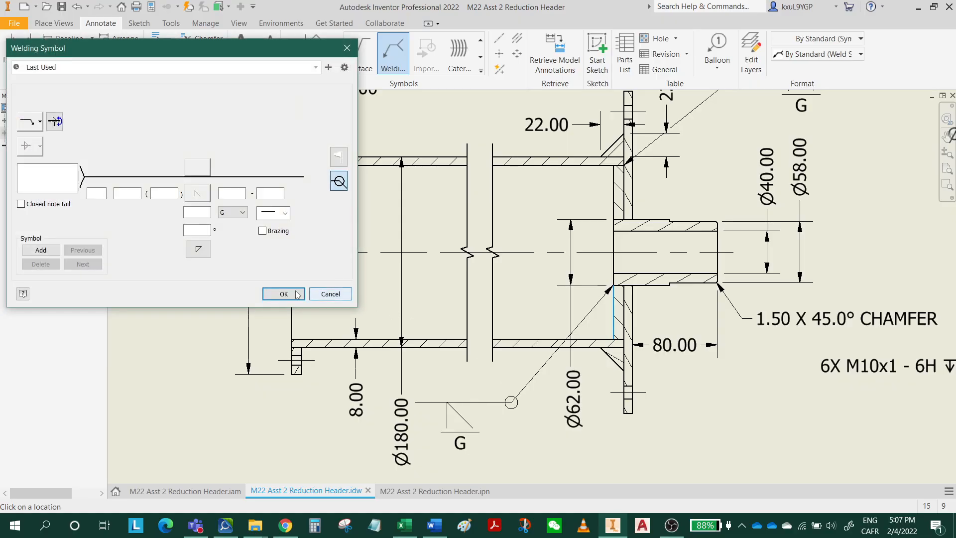
pyautogui.click(286, 292)
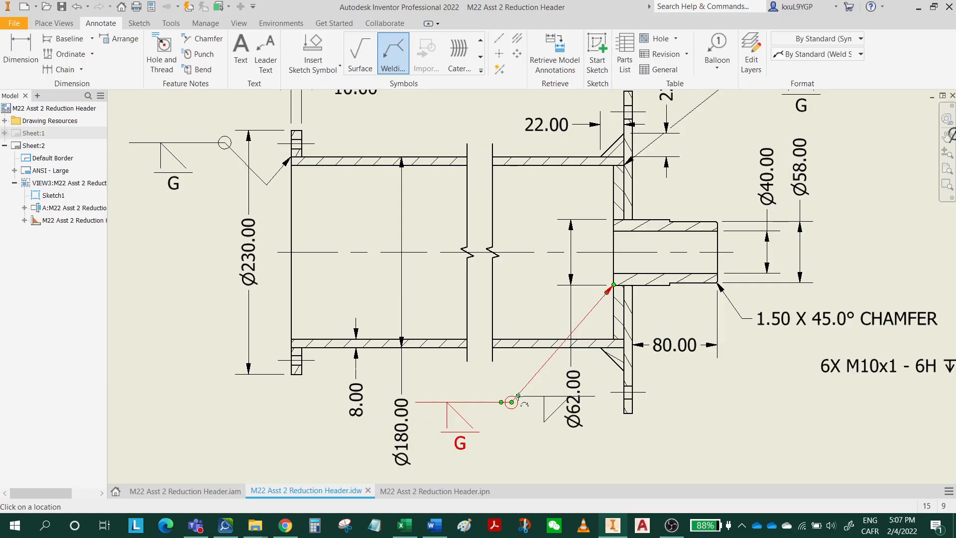
pyautogui.press('Escape')
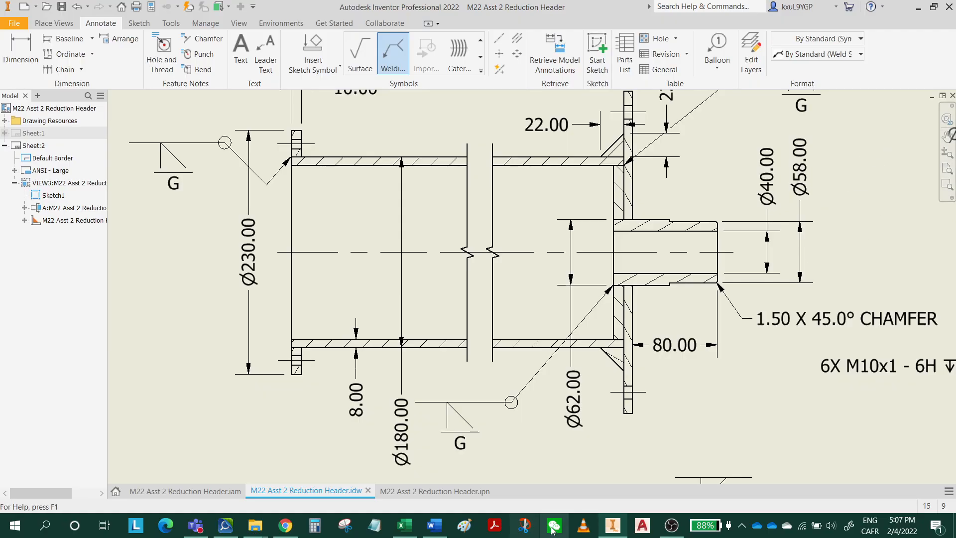
# Recheck the weld list in the Word assignment, and start a size 4 all-around fillet weld symbol where the flange meets the tube.
pyautogui.click(435, 526)
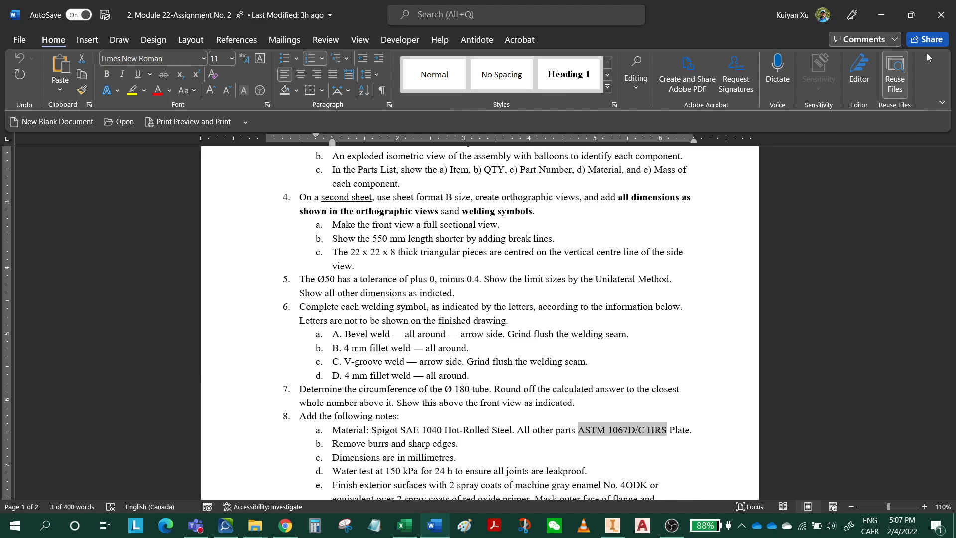
pyautogui.click(882, 16)
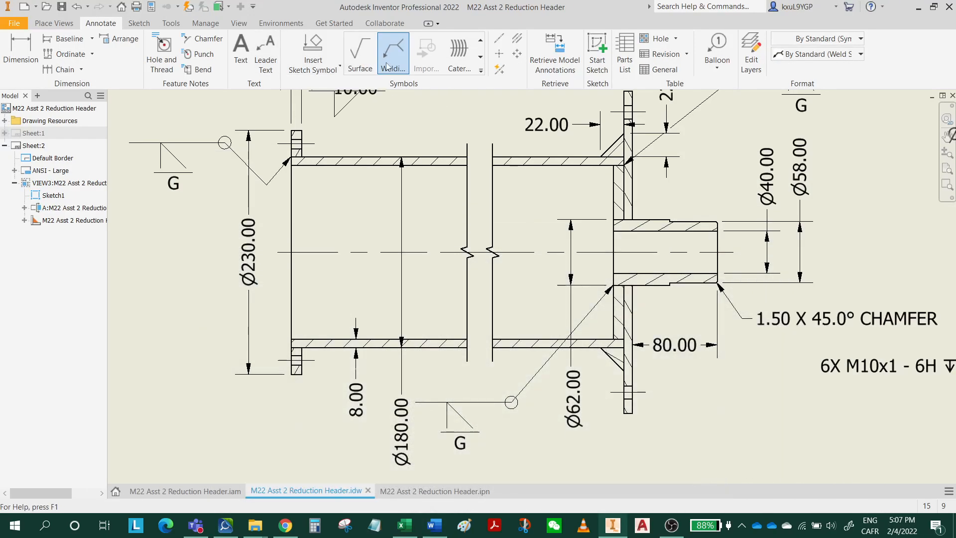
pyautogui.moveTo(344, 222); pyautogui.dragTo(334, 294, button='middle')
pyautogui.click(292, 228)
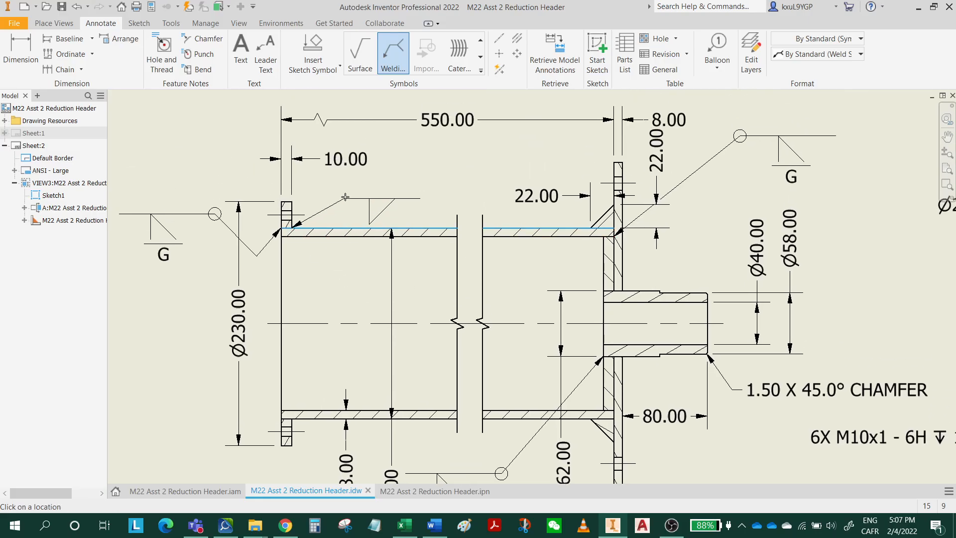
pyautogui.rightClick(355, 187)
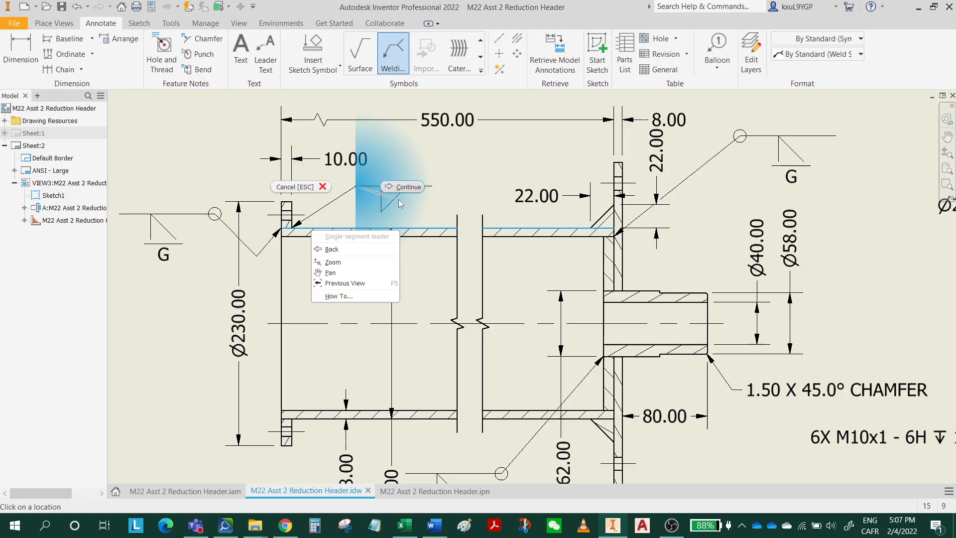
pyautogui.click(324, 196)
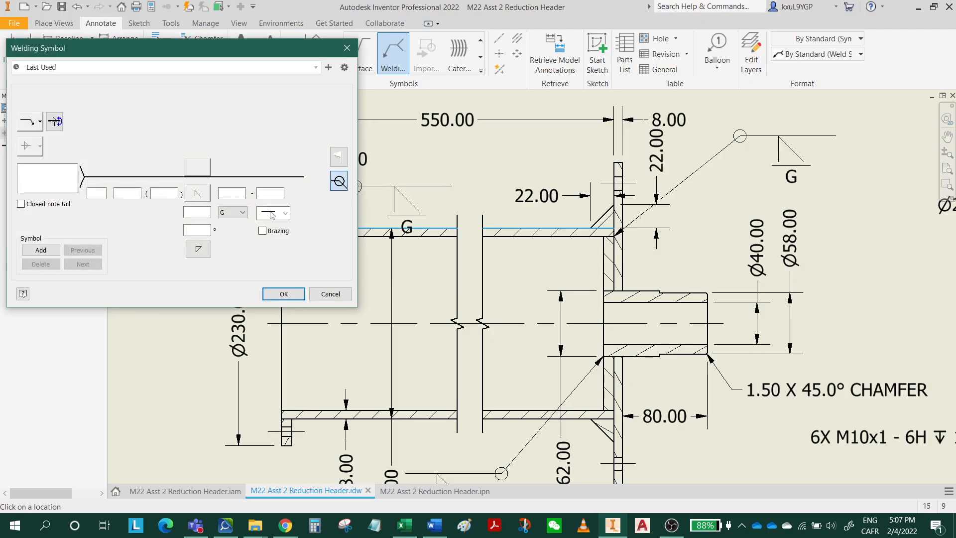
pyautogui.click(207, 198)
pyautogui.click(224, 209)
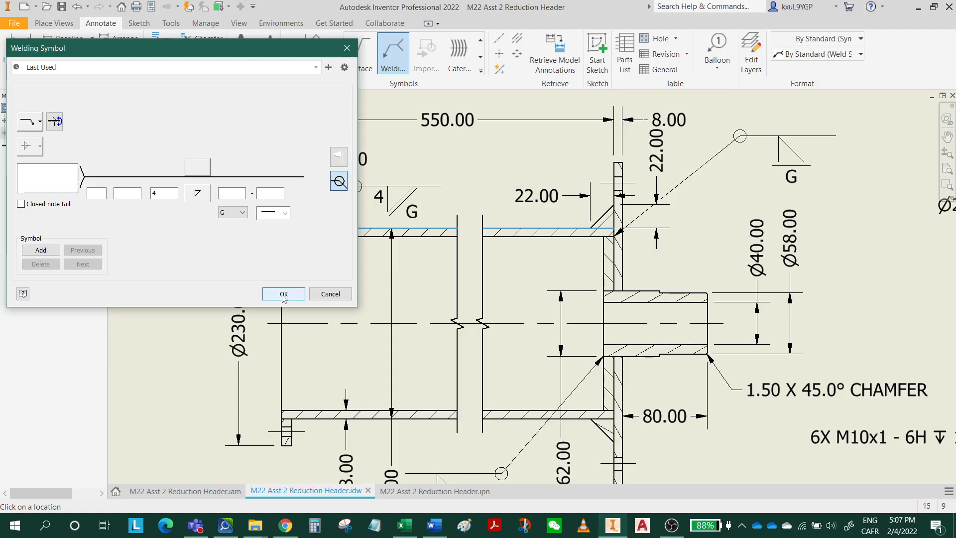
# Clear the flush contour and finishing method G from the flange's fillet weld symbol and place it.
pyautogui.click(276, 218)
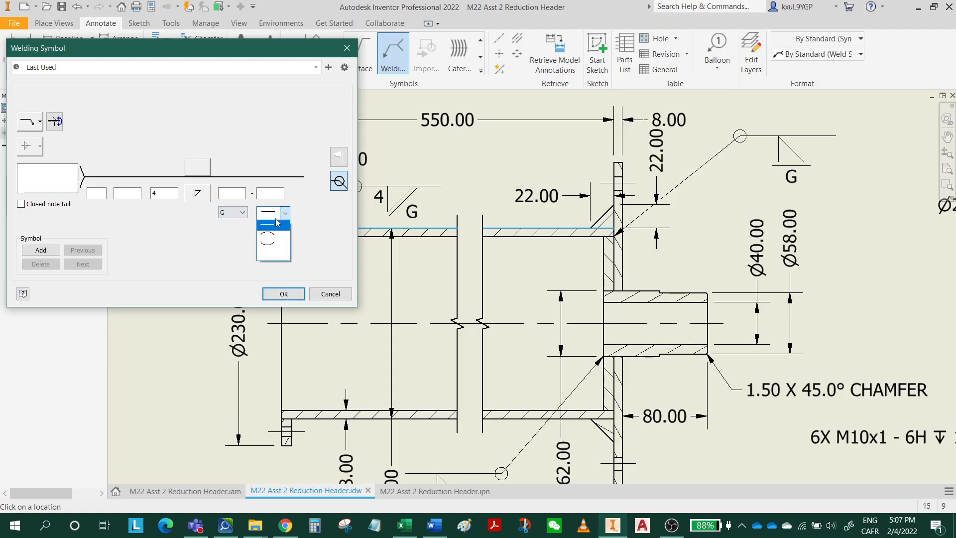
pyautogui.click(230, 213)
pyautogui.click(229, 213)
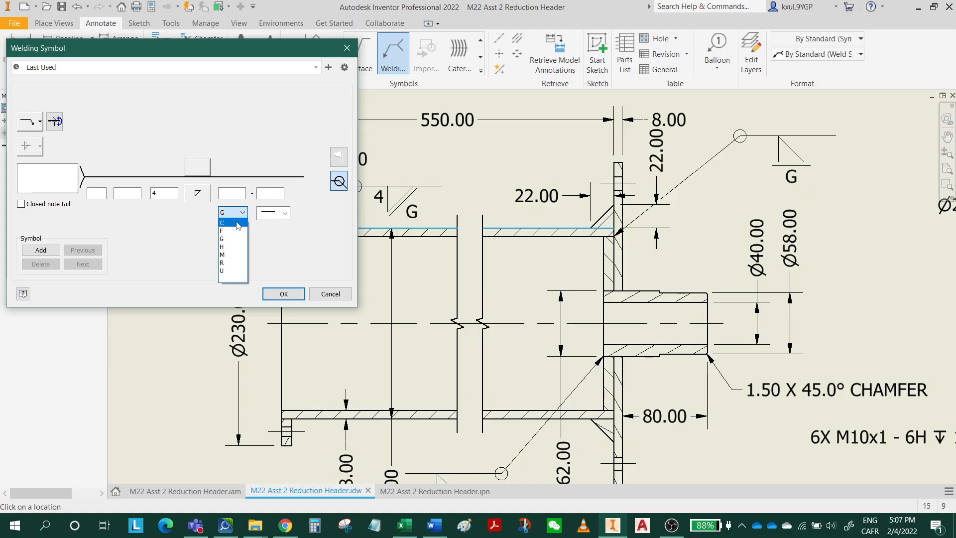
pyautogui.click(286, 218)
pyautogui.click(273, 259)
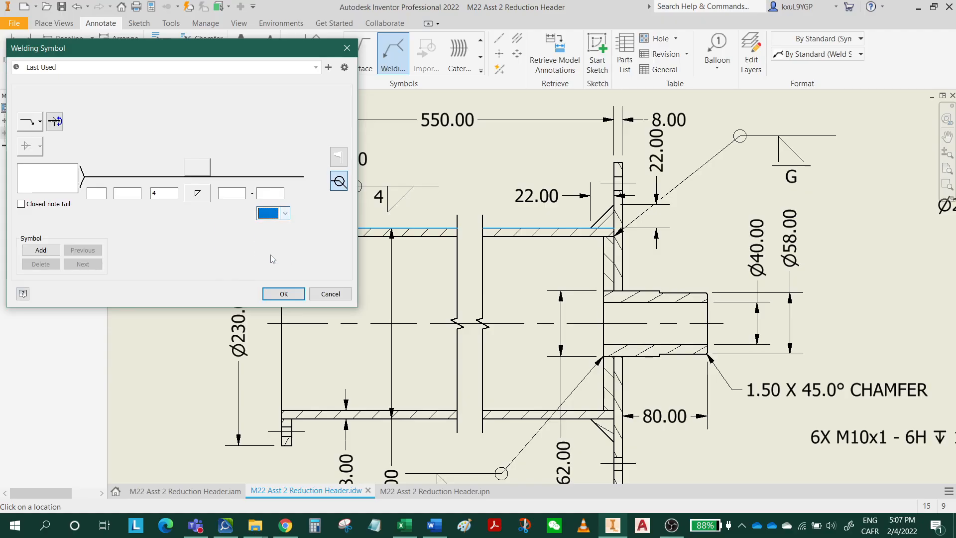
pyautogui.click(282, 294)
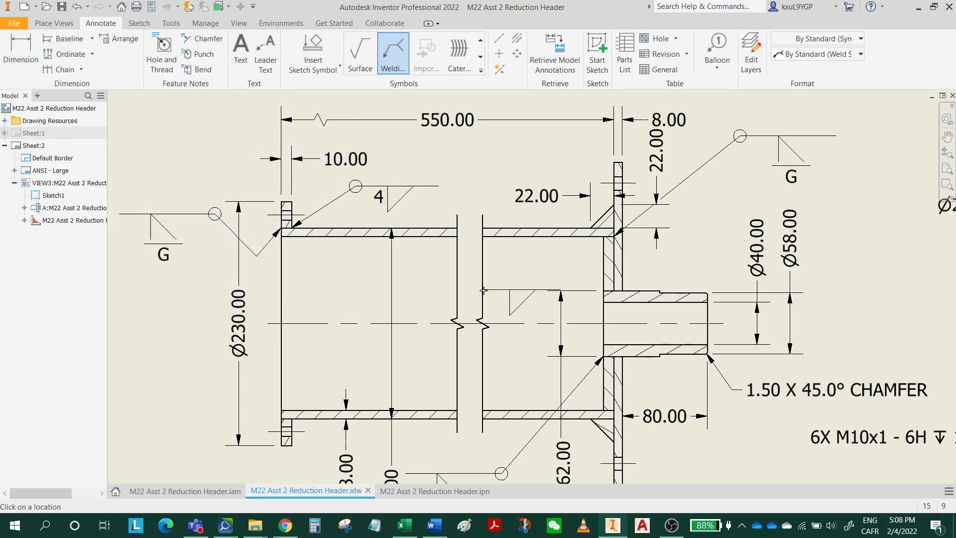
# Add a size 4 all-around fillet weld symbol where the spigot meets the end plate's outer face.
pyautogui.moveTo(629, 374)
pyautogui.mouseDown(button='middle')
pyautogui.moveTo(574, 317)
pyautogui.moveTo(490, 199)
pyautogui.mouseUp(button='middle')
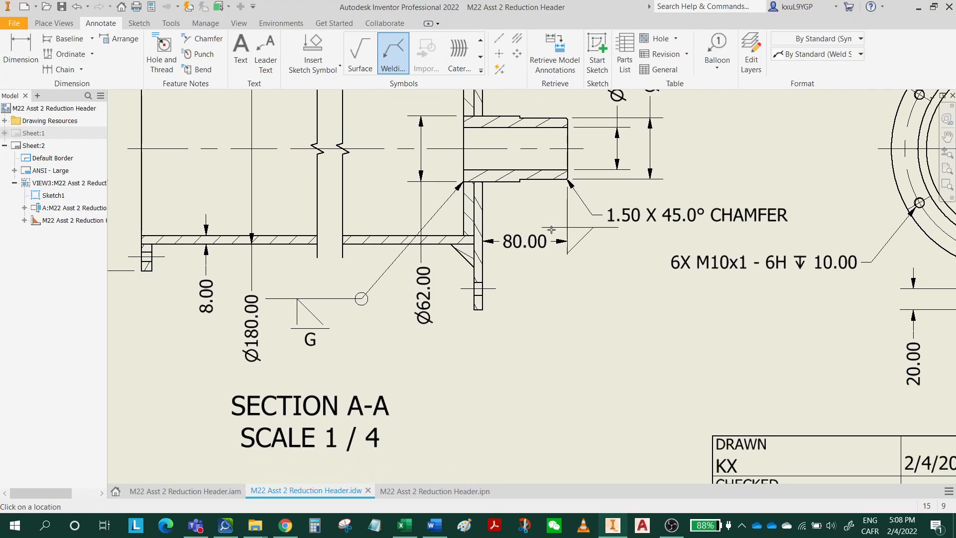
pyautogui.click(482, 182)
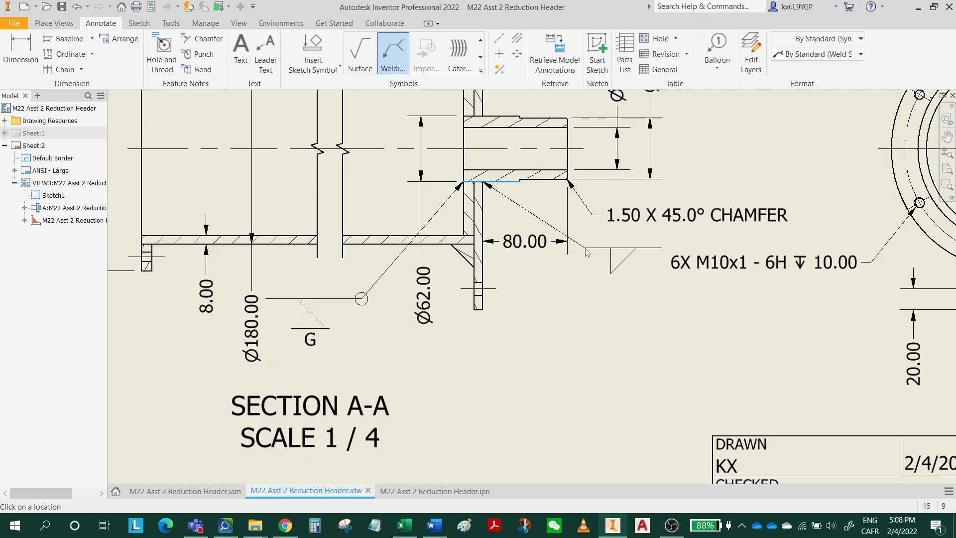
pyautogui.click(585, 249)
pyautogui.rightClick(586, 250)
pyautogui.click(631, 249)
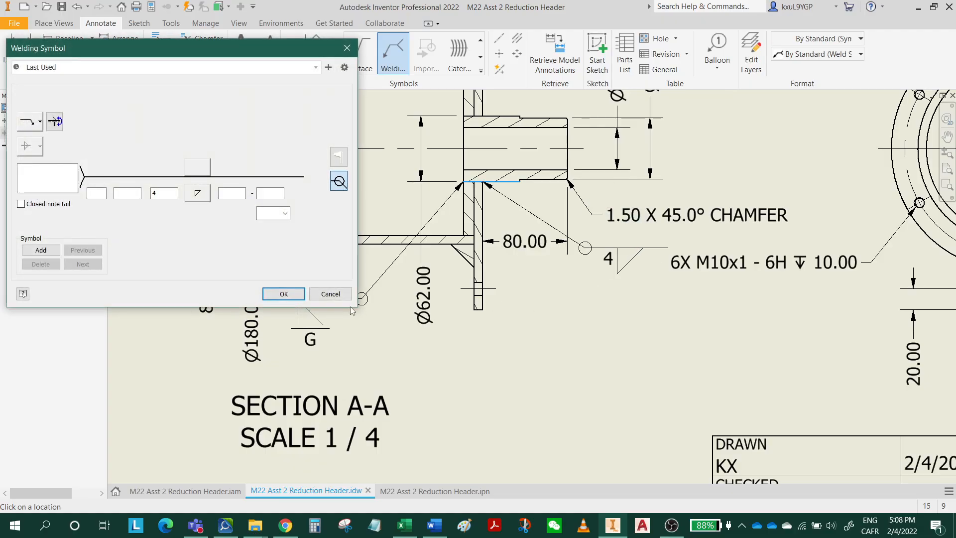
pyautogui.click(283, 294)
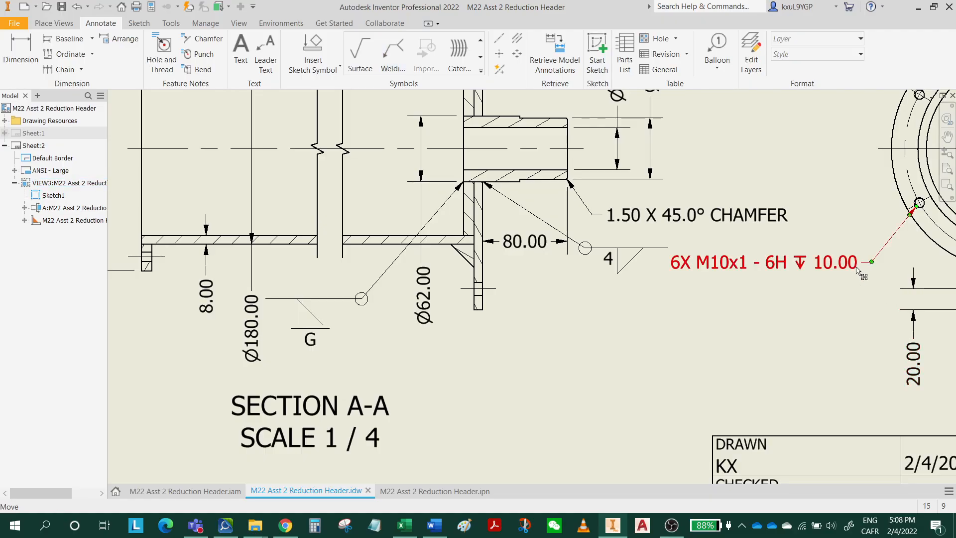
# Move the 6X M10x1 hole note up beneath the Ø204 dimension, clear of the spigot's fillet weld symbol.
pyautogui.moveTo(858, 270); pyautogui.dragTo(894, 285)
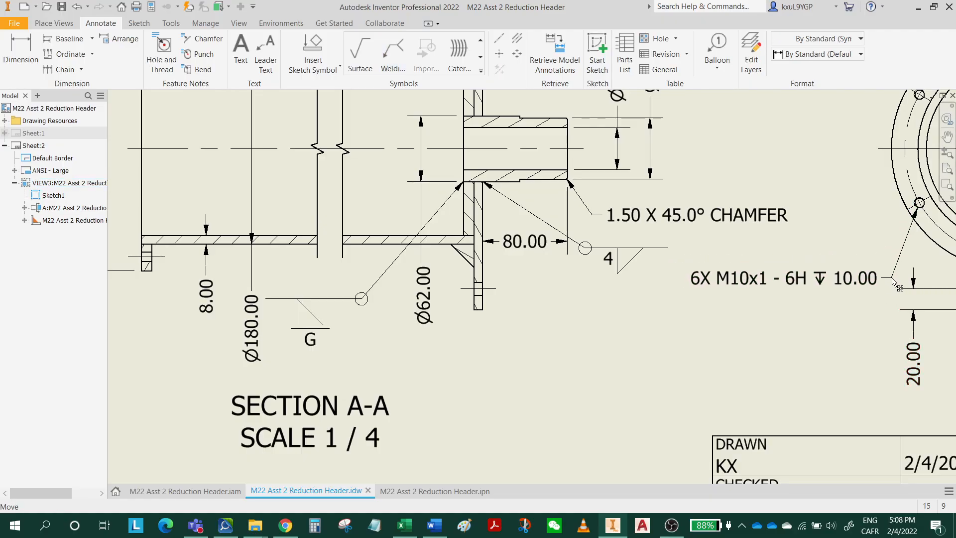
pyautogui.moveTo(888, 318); pyautogui.dragTo(697, 454, button='middle')
pyautogui.moveTo(712, 413); pyautogui.dragTo(690, 241)
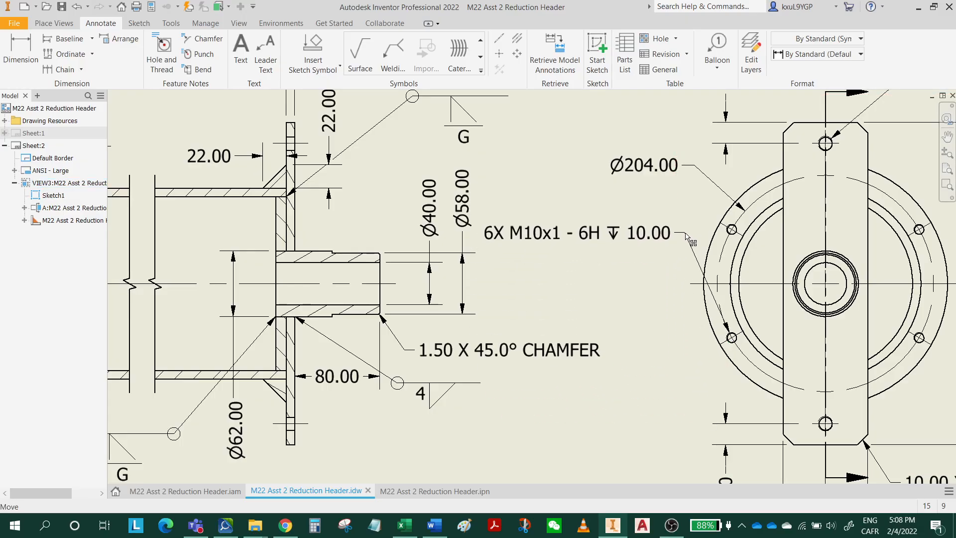
# Break the M10x1 hole note into two lines after the thread designation and shift its text closer to the side view.
pyautogui.doubleClick(633, 241)
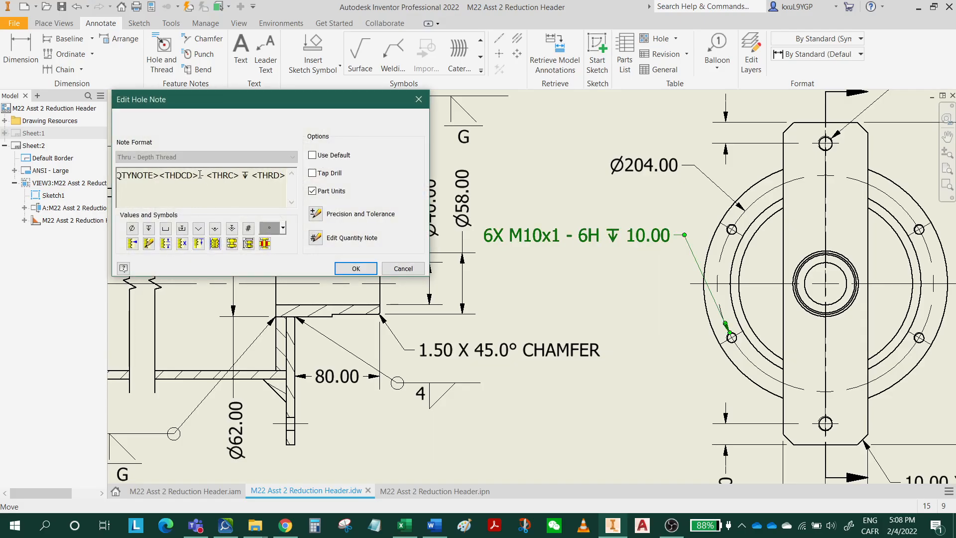
pyautogui.press('Return')
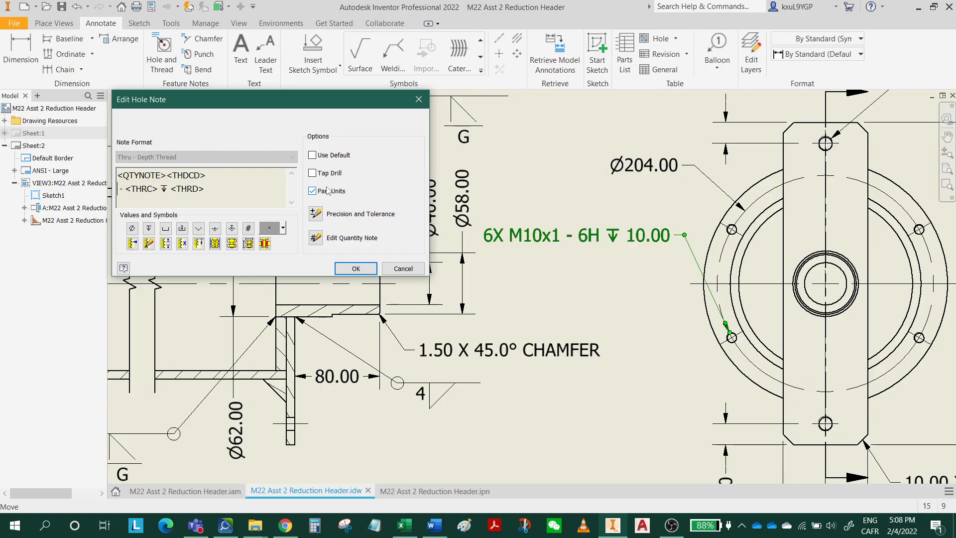
pyautogui.press('Delete')
pyautogui.click(367, 268)
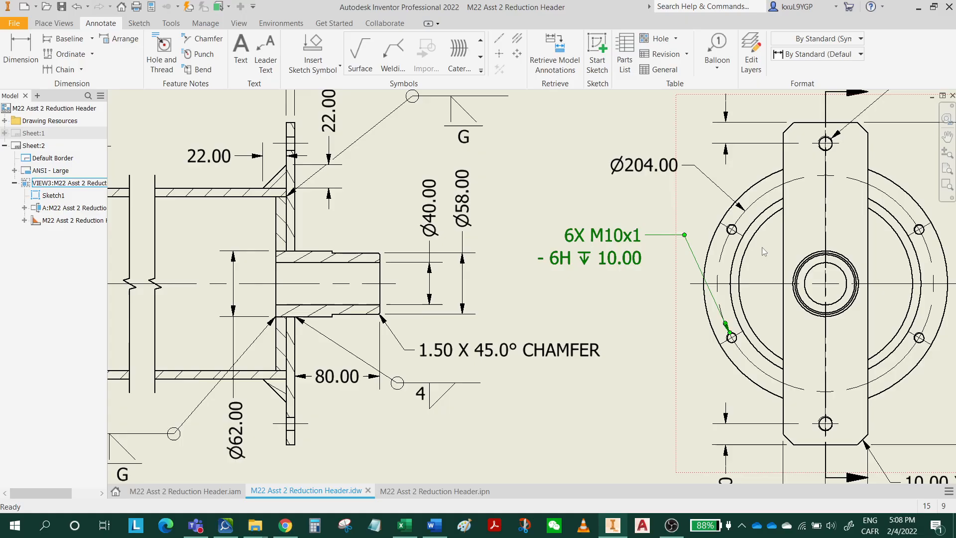
pyautogui.moveTo(634, 240); pyautogui.dragTo(662, 239)
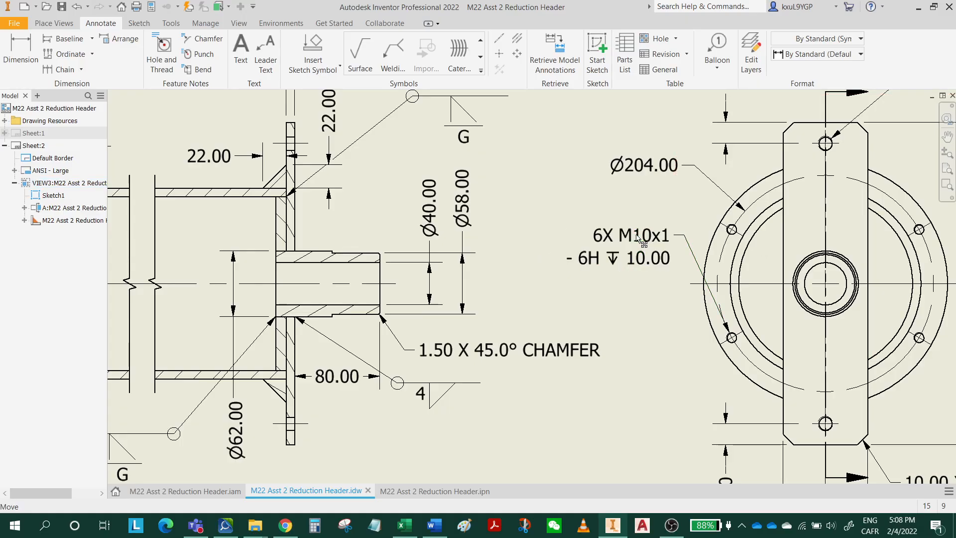
pyautogui.click(614, 300)
# Add a fillet weld symbol with a bent leader where the lower triangular gusset meets the tube, reusing the last weld settings.
pyautogui.moveTo(619, 316); pyautogui.dragTo(651, 265, button='middle')
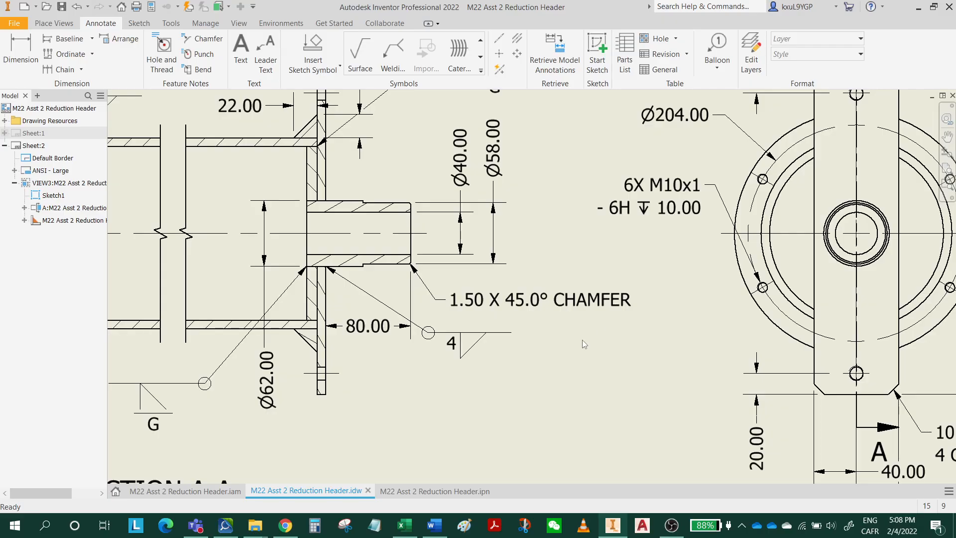
pyautogui.moveTo(546, 335); pyautogui.dragTo(650, 317, button='middle')
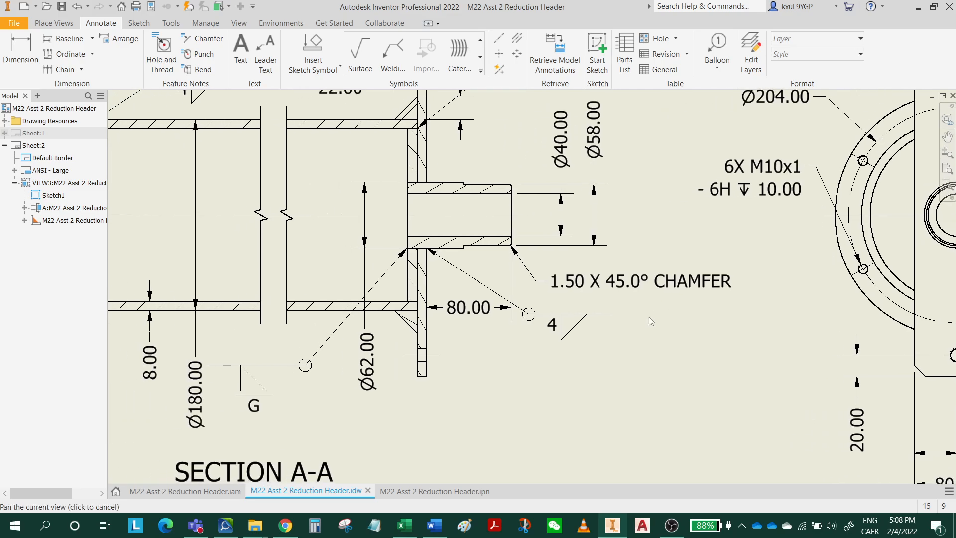
pyautogui.click(393, 53)
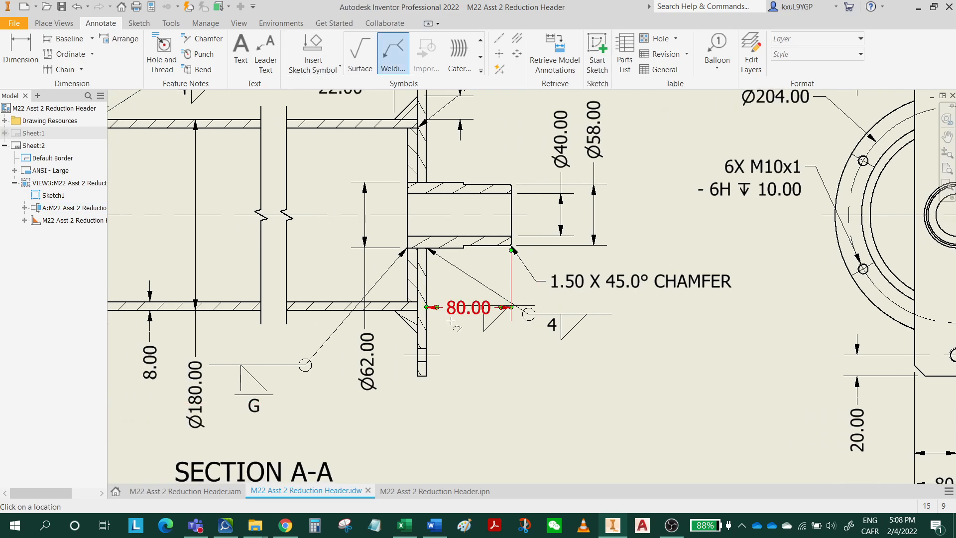
pyautogui.click(411, 314)
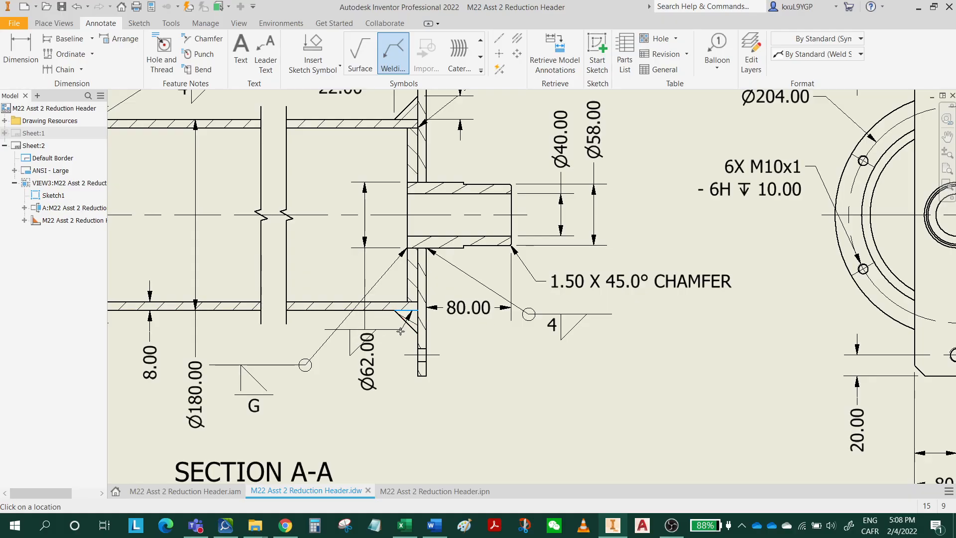
pyautogui.click(379, 407)
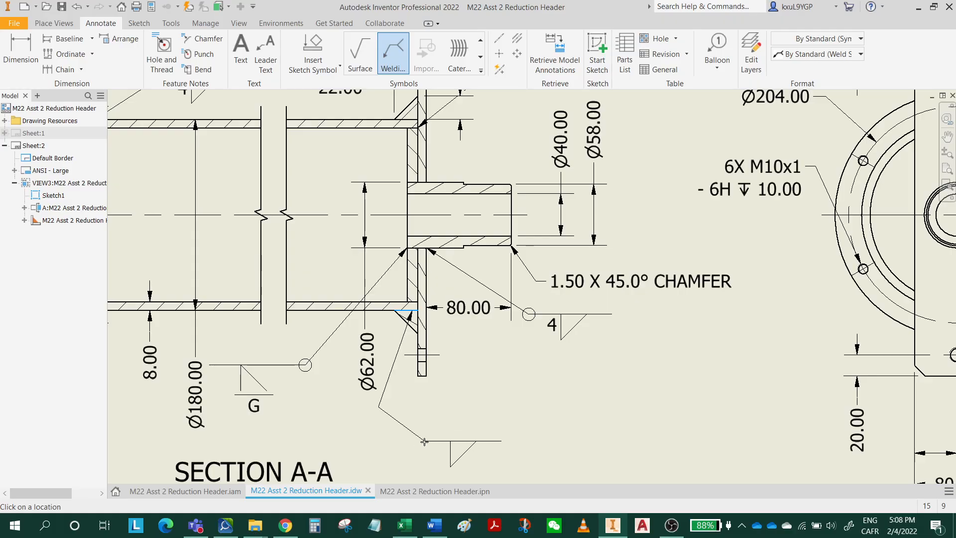
pyautogui.rightClick(425, 441)
pyautogui.click(474, 446)
pyautogui.click(284, 293)
# Check the Word assignment's notes and reference drawing for the remaining weld locations, return to the Inventor drawing and end the welding symbol command.
pyautogui.click(435, 526)
pyautogui.scroll(-1, 475, 295)
pyautogui.scroll(-15, 475, 294)
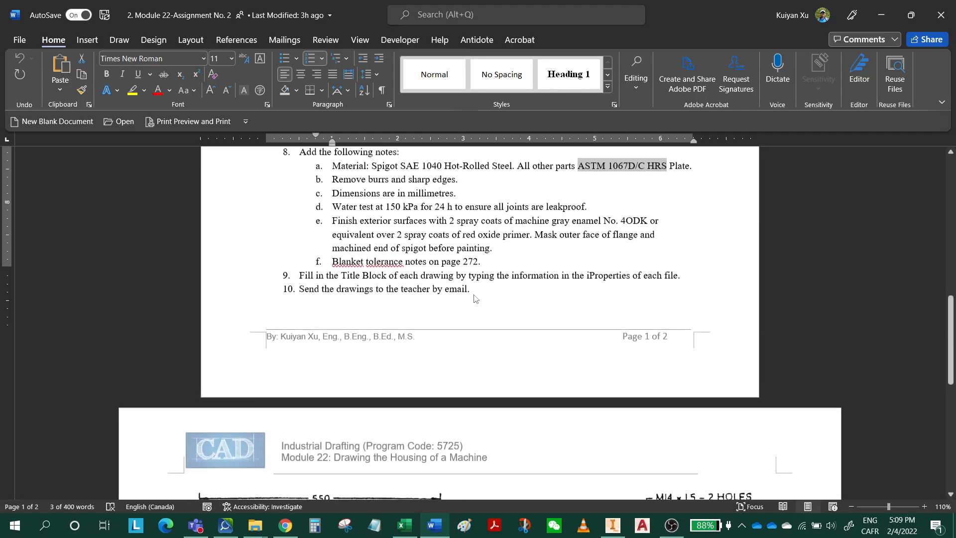
pyautogui.scroll(2, 450, 371)
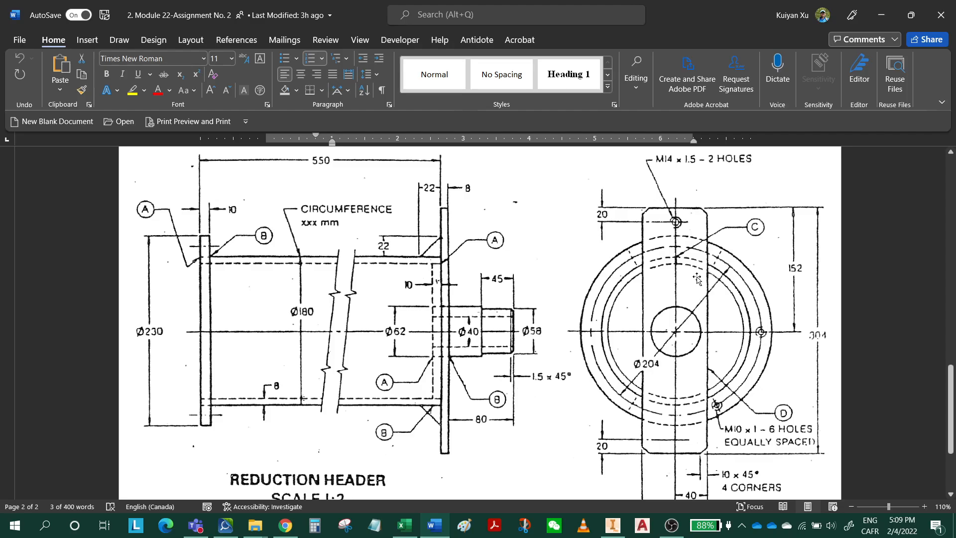
pyautogui.click(881, 15)
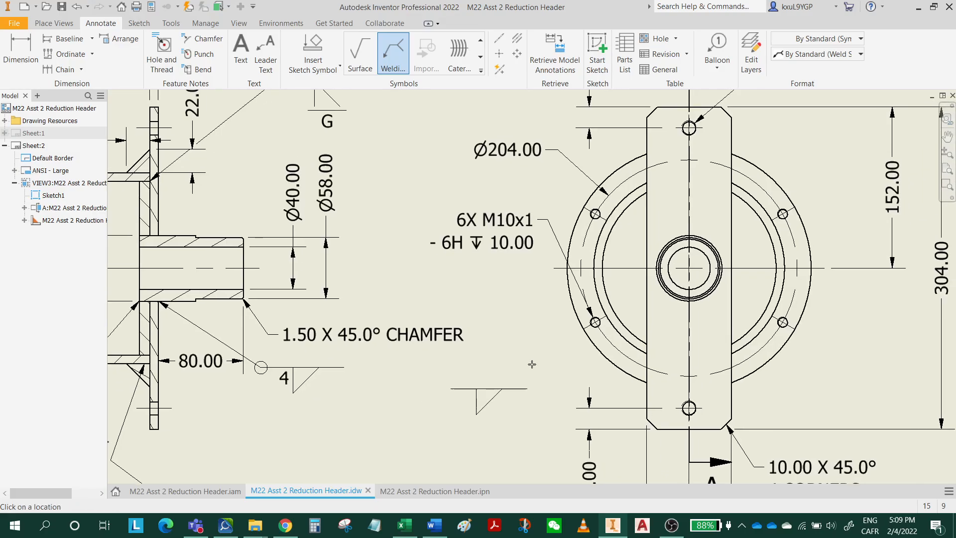
pyautogui.press('Escape')
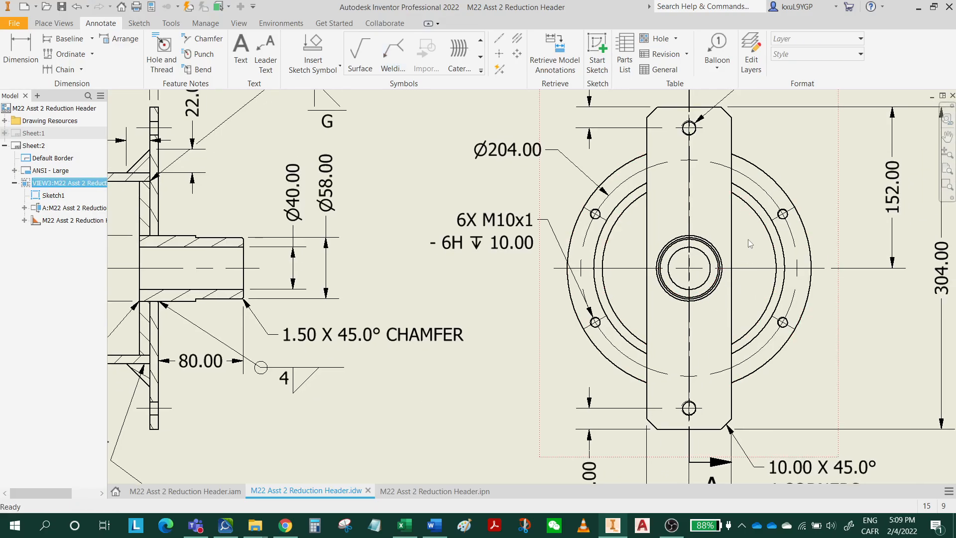
# Switch the side view VIEW3 to the Hidden Line style so its hidden edges are drawn.
pyautogui.doubleClick(753, 245)
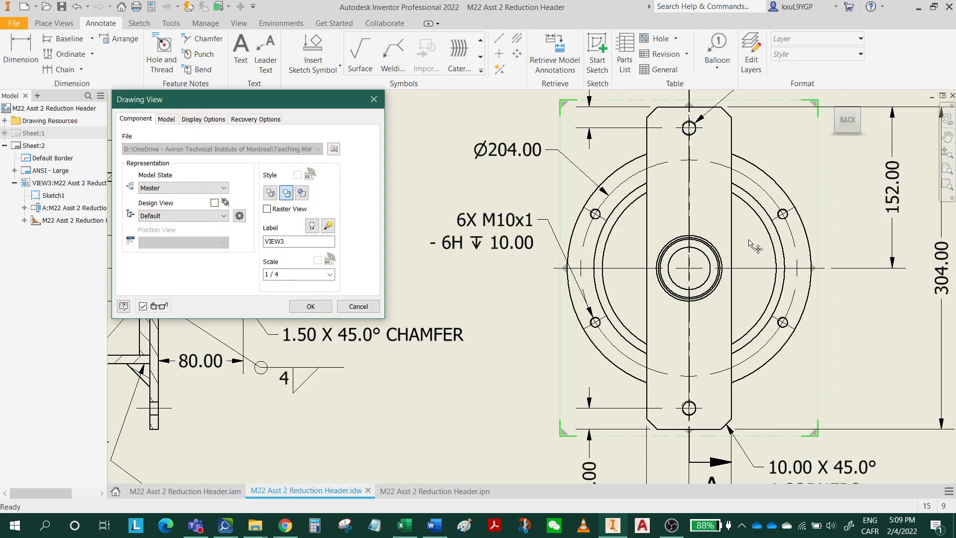
pyautogui.click(272, 196)
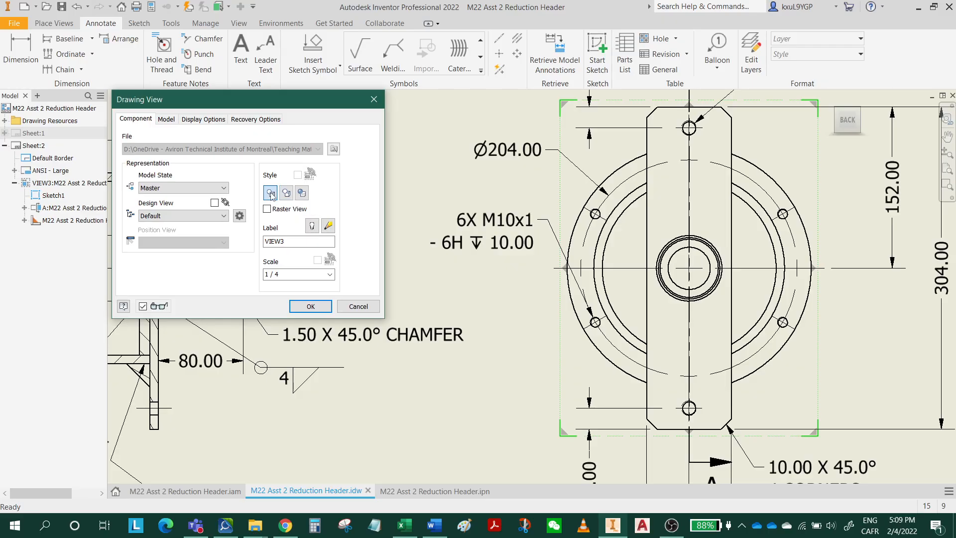
pyautogui.click(309, 307)
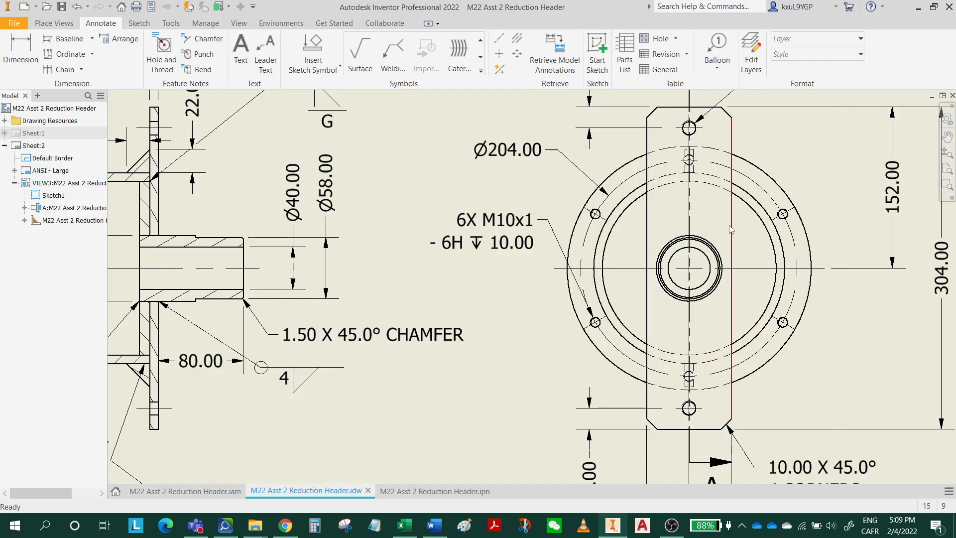
# Check the weld specifications in the Word assignment, then place an Inventor welding symbol leader from the tube's outer circle in the side view.
pyautogui.moveTo(728, 232)
pyautogui.mouseDown(button='middle')
pyautogui.moveTo(636, 326)
pyautogui.moveTo(530, 308)
pyautogui.mouseUp(button='middle')
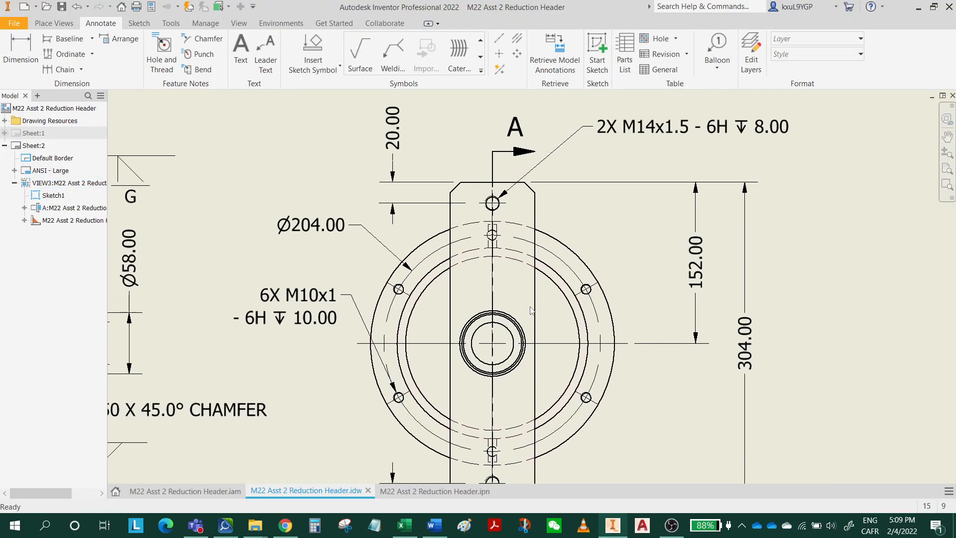
pyautogui.click(435, 526)
pyautogui.scroll(10, 316, 327)
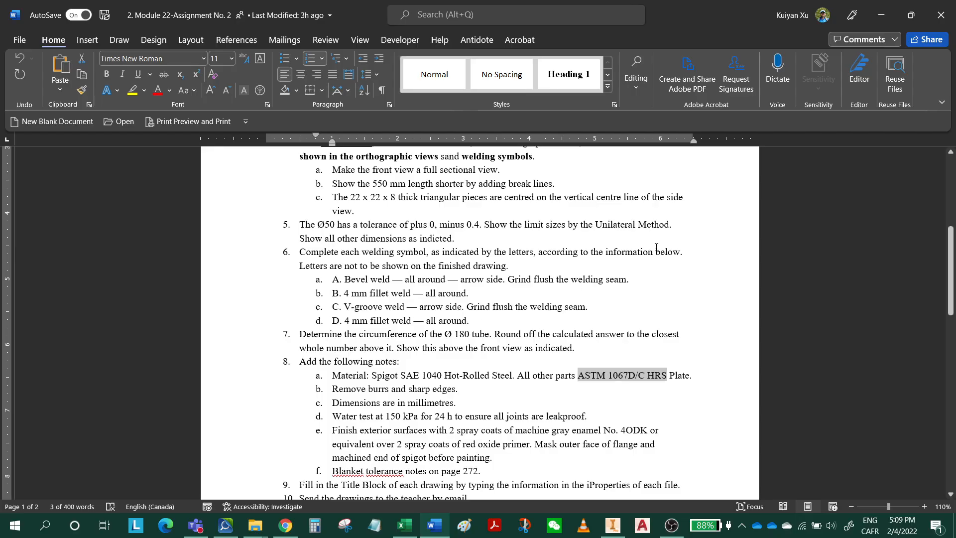
pyautogui.click(879, 22)
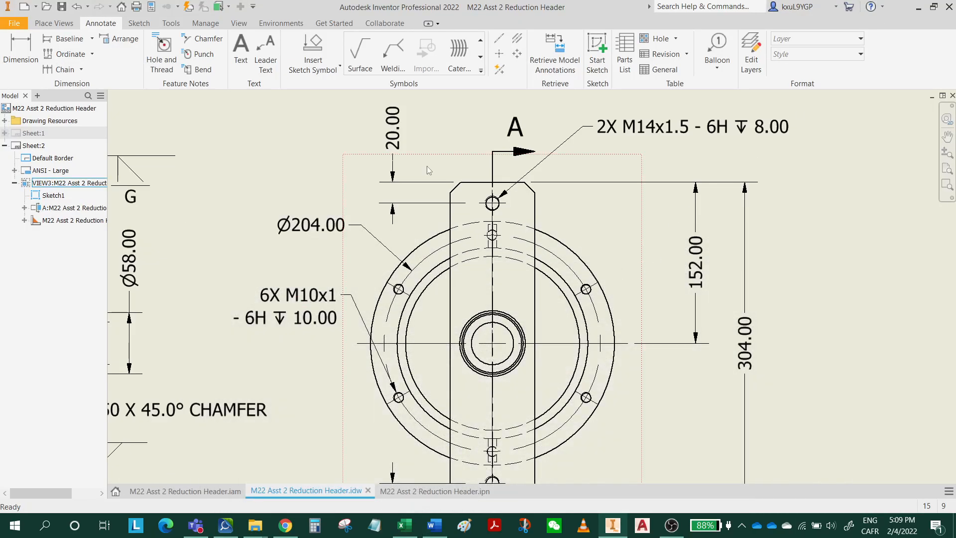
pyautogui.click(393, 55)
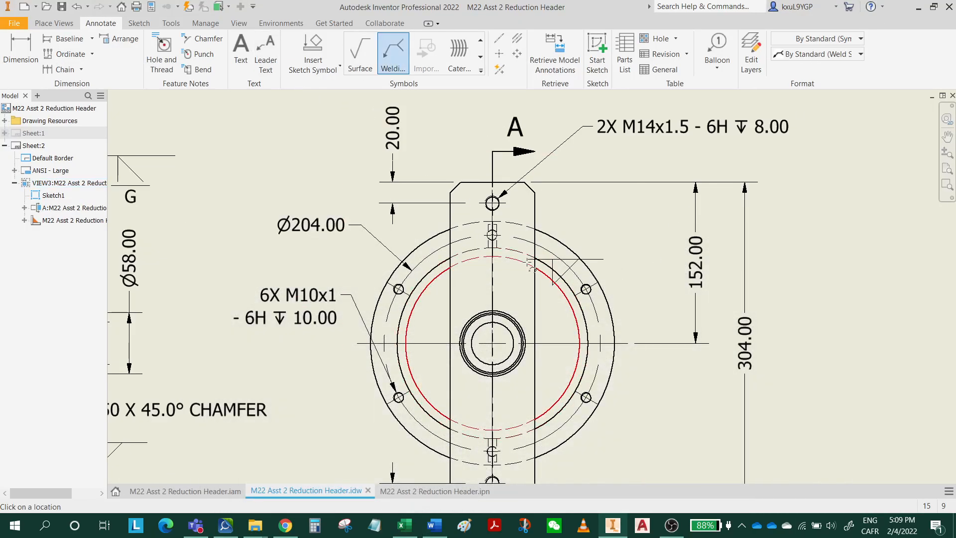
pyautogui.click(511, 249)
pyautogui.rightClick(572, 203)
pyautogui.click(613, 205)
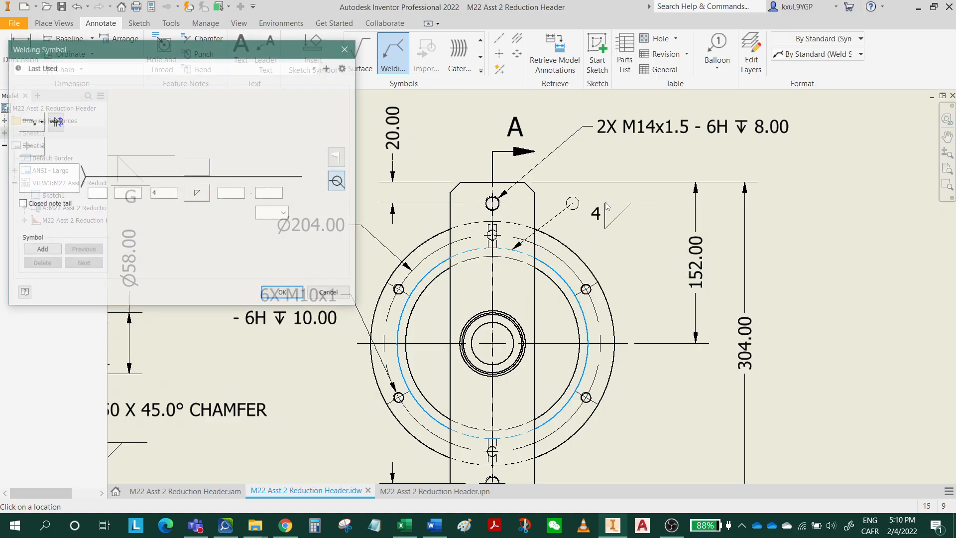
# Define the tube's welding symbol as a V-groove with flush contour and finishing method G, then end the welding symbol command.
pyautogui.click(197, 193)
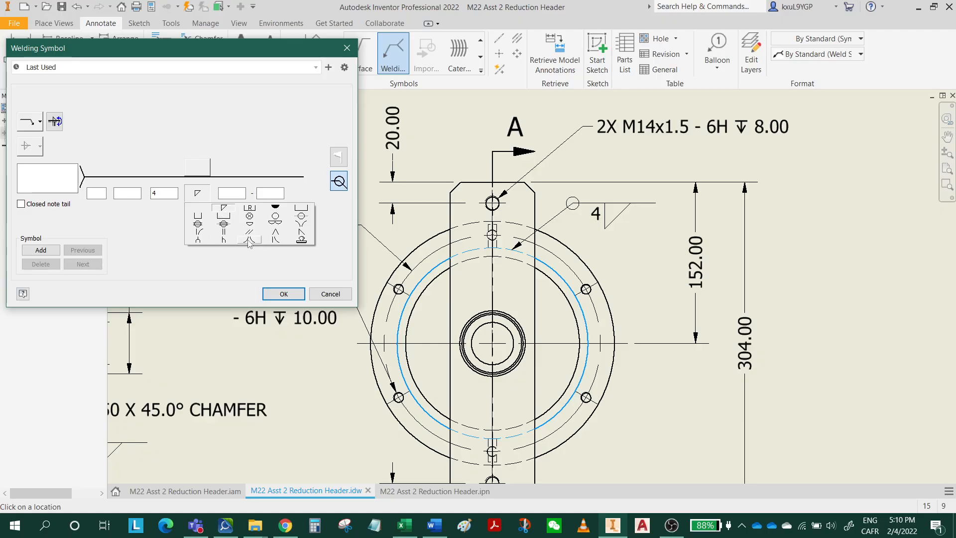
pyautogui.click(275, 233)
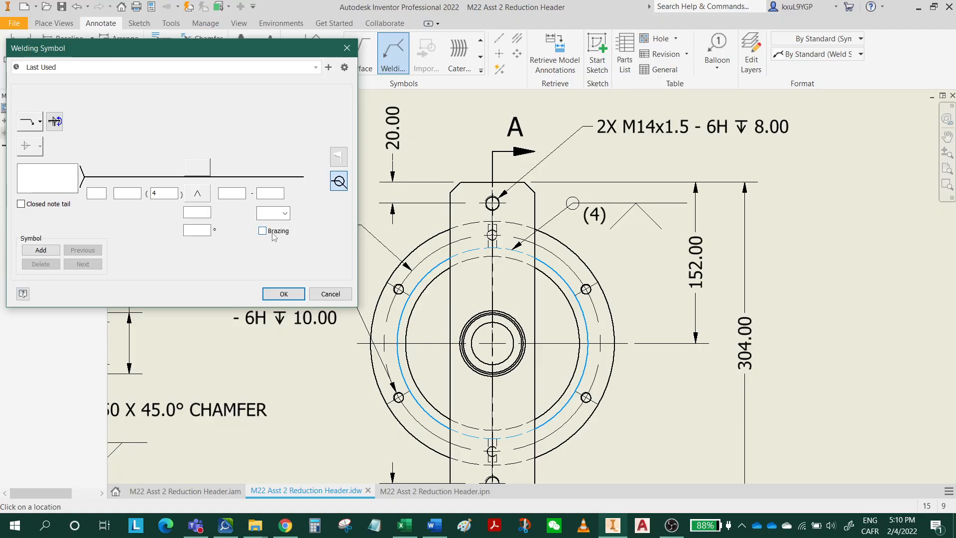
pyautogui.click(276, 214)
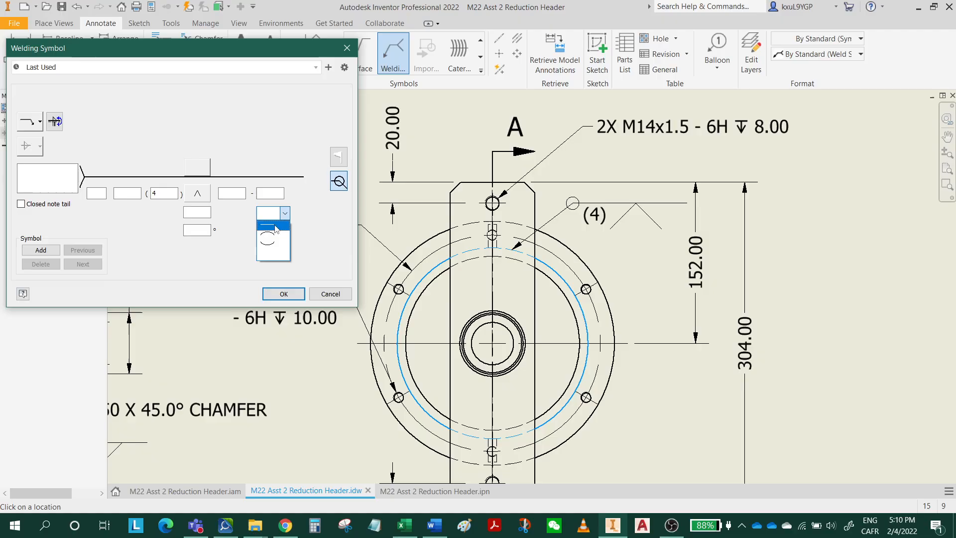
pyautogui.click(275, 228)
pyautogui.click(234, 213)
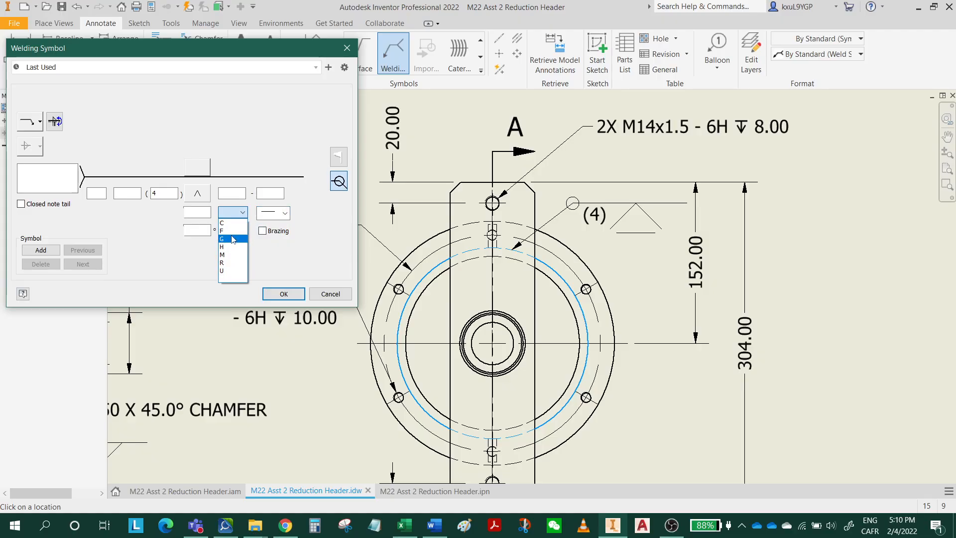
pyautogui.click(232, 239)
pyautogui.click(284, 293)
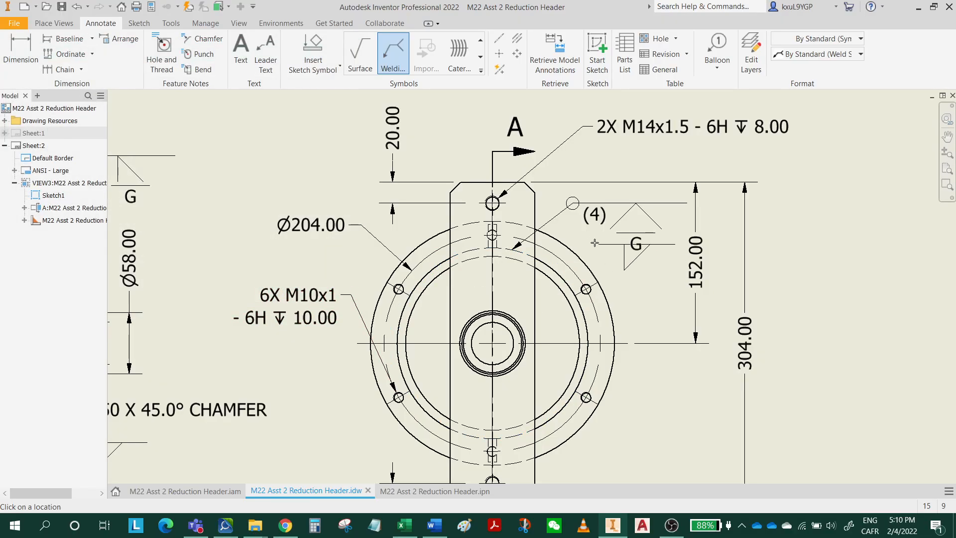
pyautogui.press('Escape')
# Clear the weld size from the V-groove welding symbol on the side view.
pyautogui.doubleClick(550, 222)
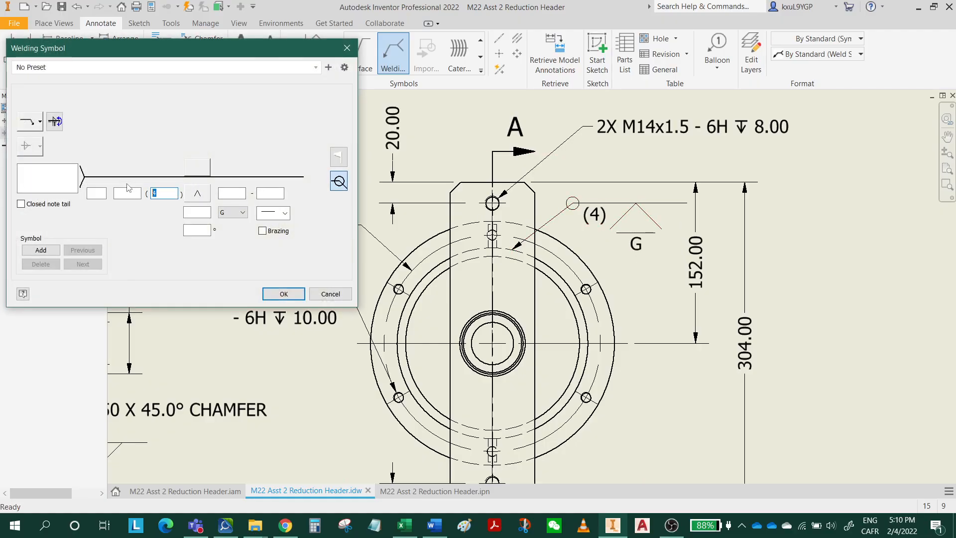
pyautogui.press('Delete')
pyautogui.click(287, 295)
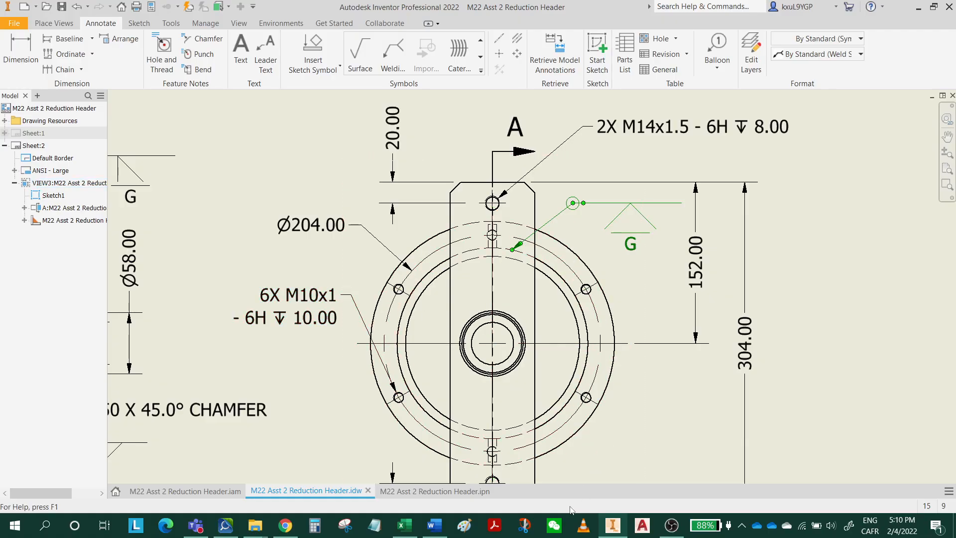
# Check weld D in the Word assignment, then place an Inventor welding symbol leader from the rectangular plate's right edge in the side view.
pyautogui.click(435, 525)
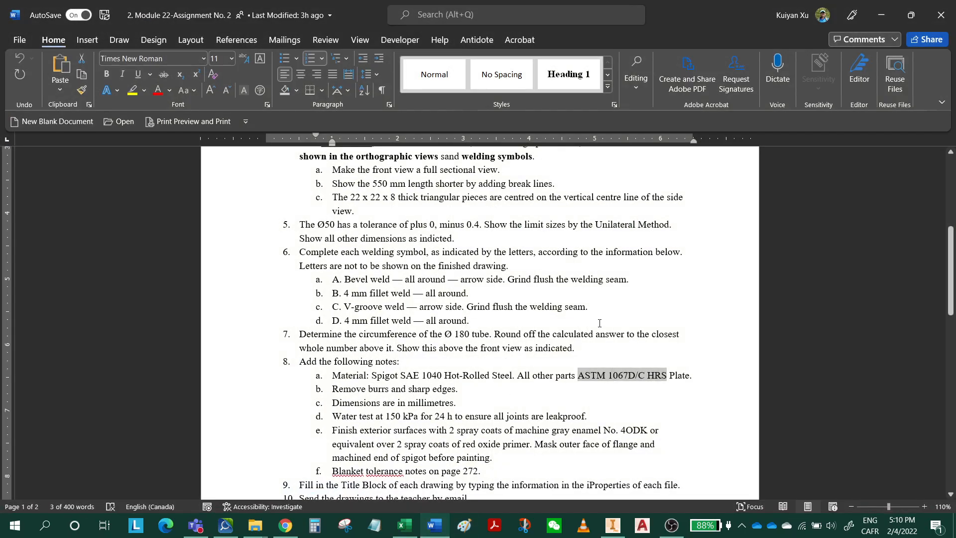
pyautogui.scroll(-15, 600, 324)
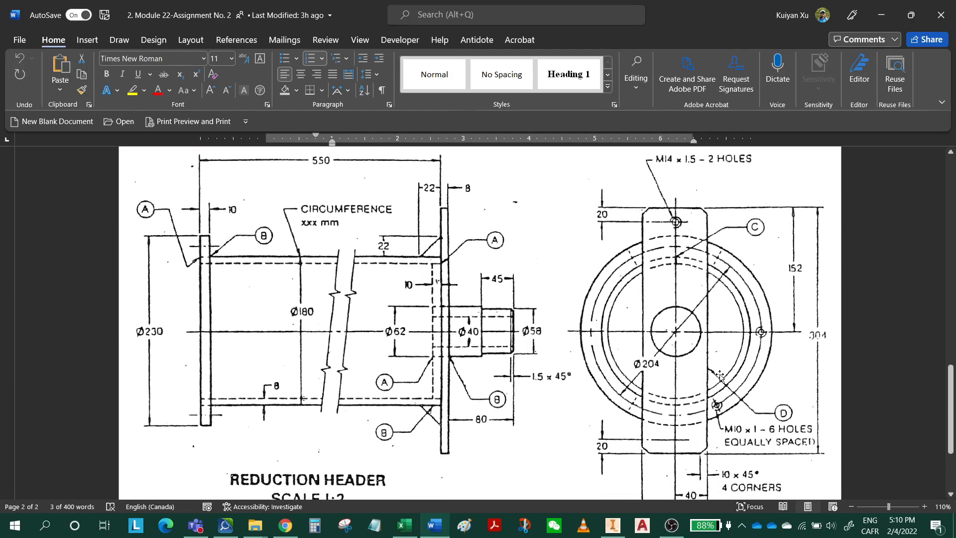
pyautogui.click(882, 15)
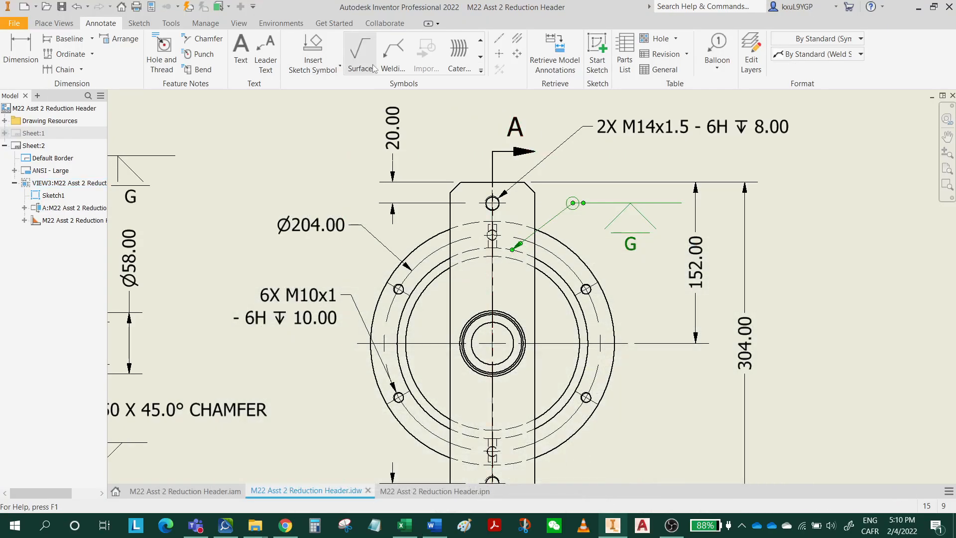
pyautogui.click(400, 56)
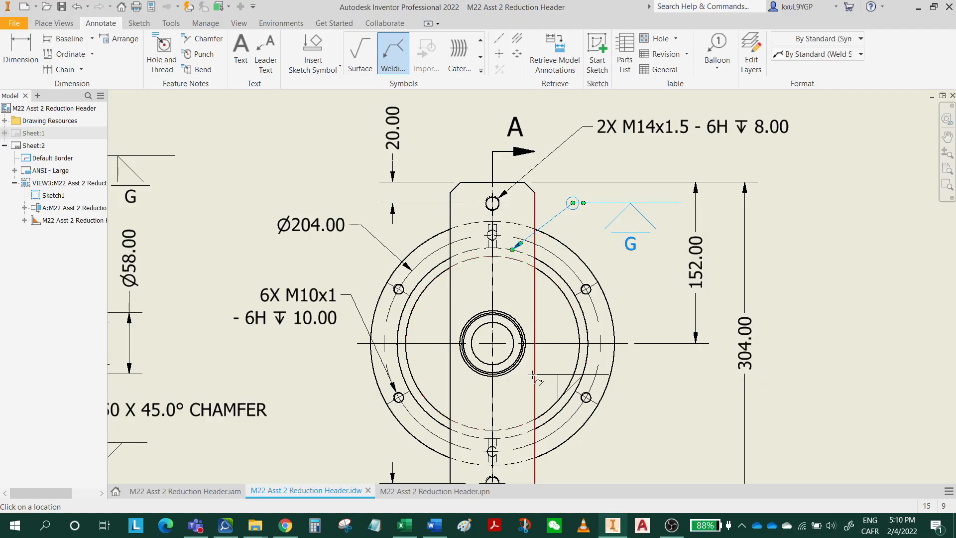
pyautogui.moveTo(589, 447); pyautogui.dragTo(530, 298, button='middle')
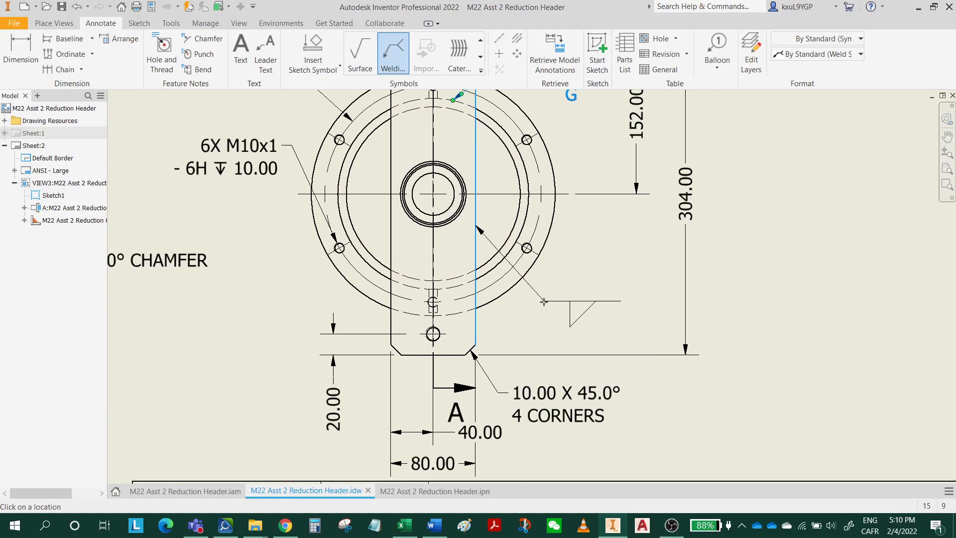
pyautogui.rightClick(543, 301)
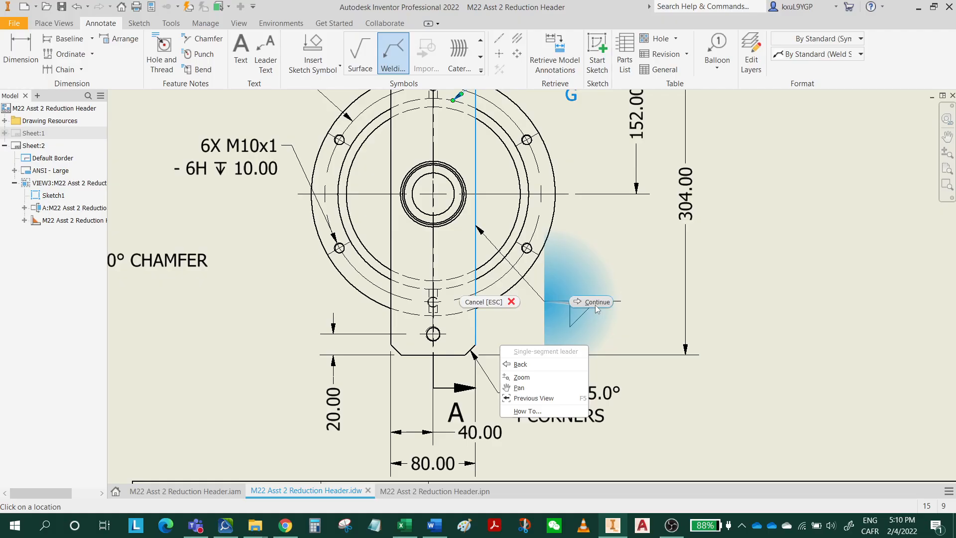
pyautogui.click(596, 303)
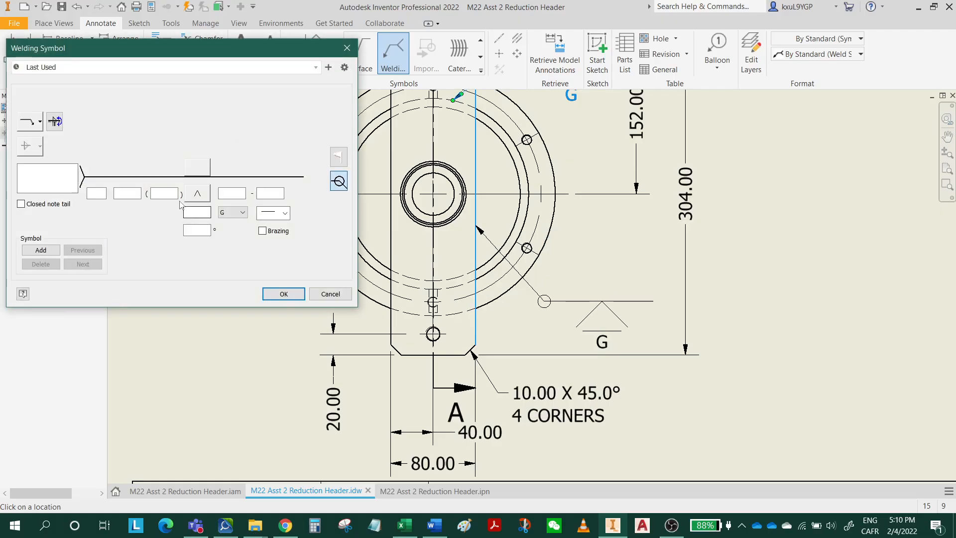
# Set the plate edge's welding symbol to an all-around fillet weld of size 4 with no contour.
pyautogui.click(197, 193)
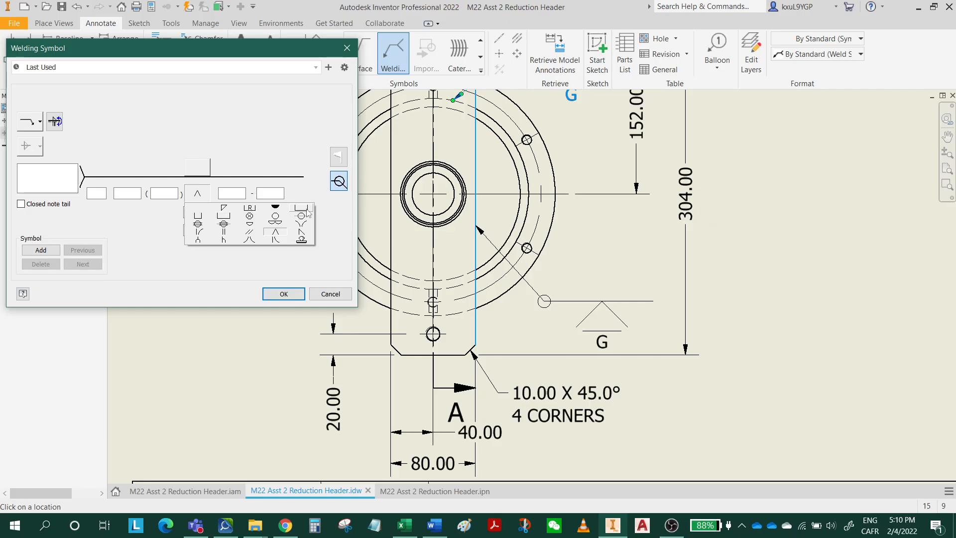
pyautogui.click(224, 207)
pyautogui.click(165, 192)
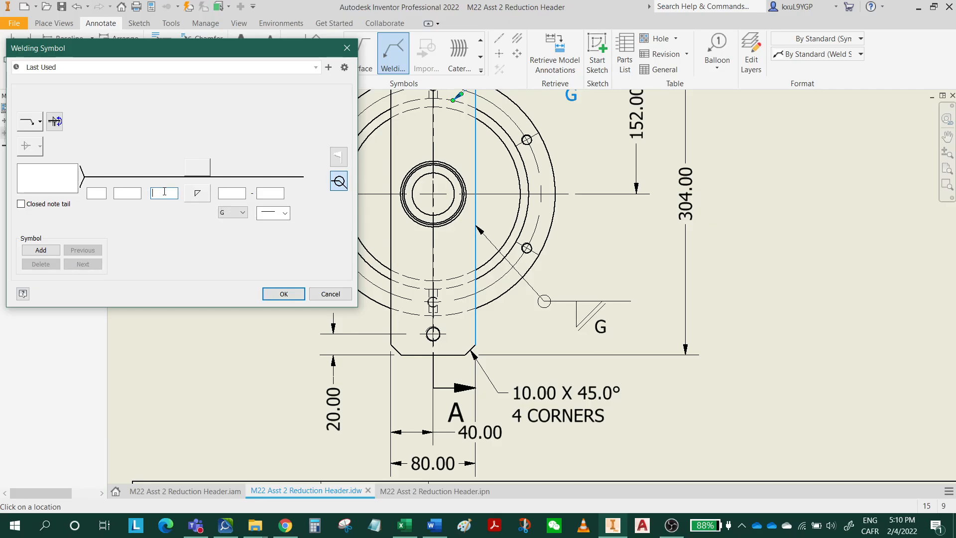
pyautogui.write('4')
pyautogui.click(282, 213)
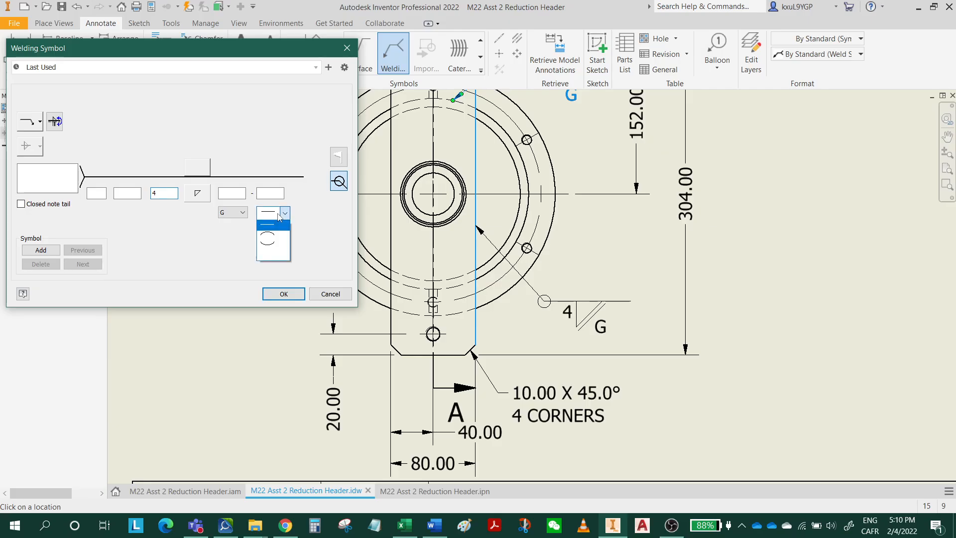
pyautogui.click(272, 254)
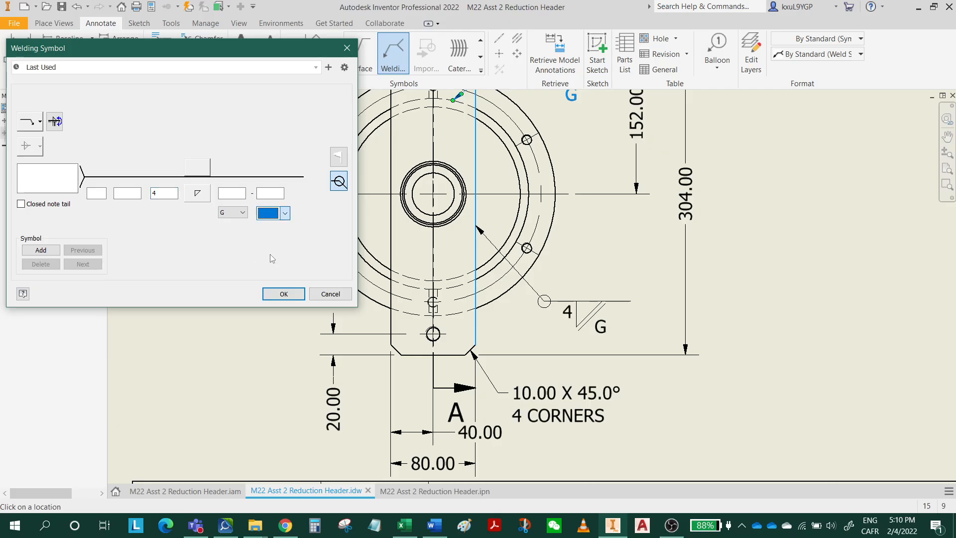
pyautogui.click(282, 294)
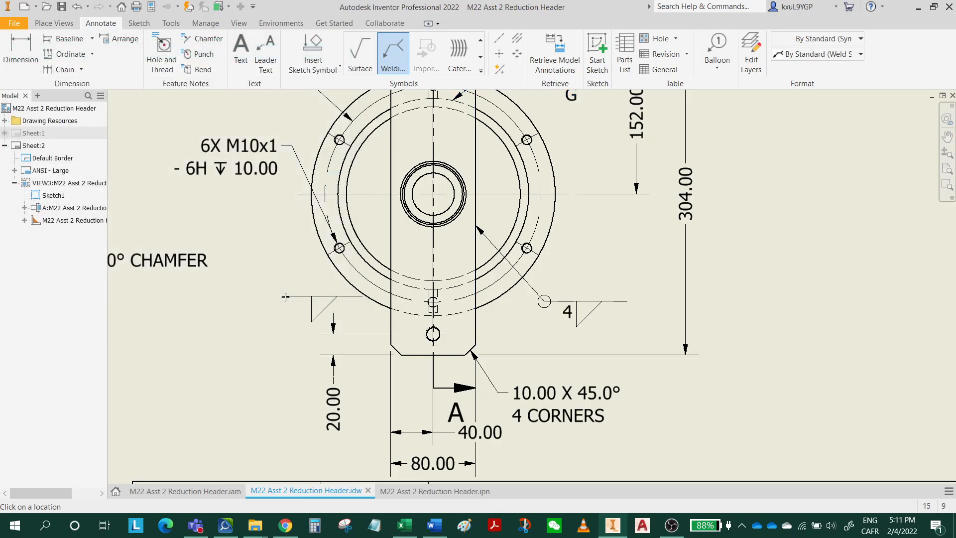
# Switch to the Word assignment and review its reference drawing and instructions for the remaining annotations.
pyautogui.click(435, 526)
pyautogui.scroll(15, 643, 379)
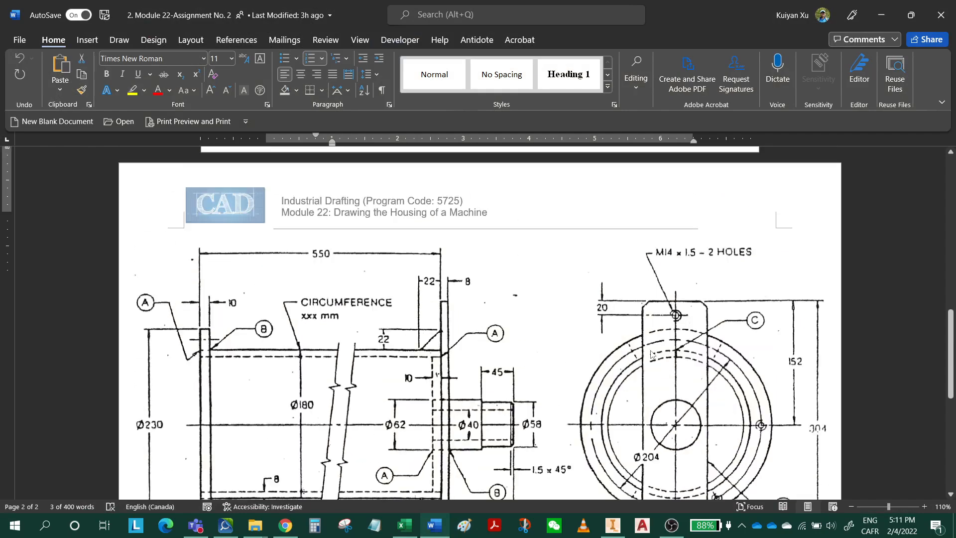
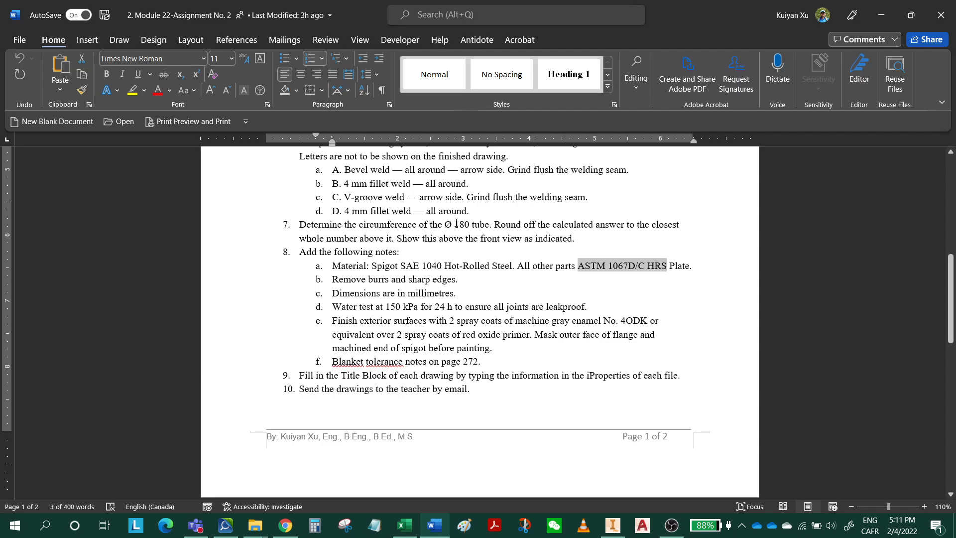
# Correct the toleranced diameter in assignment item 5 to Ø58.
pyautogui.scroll(3, 456, 241)
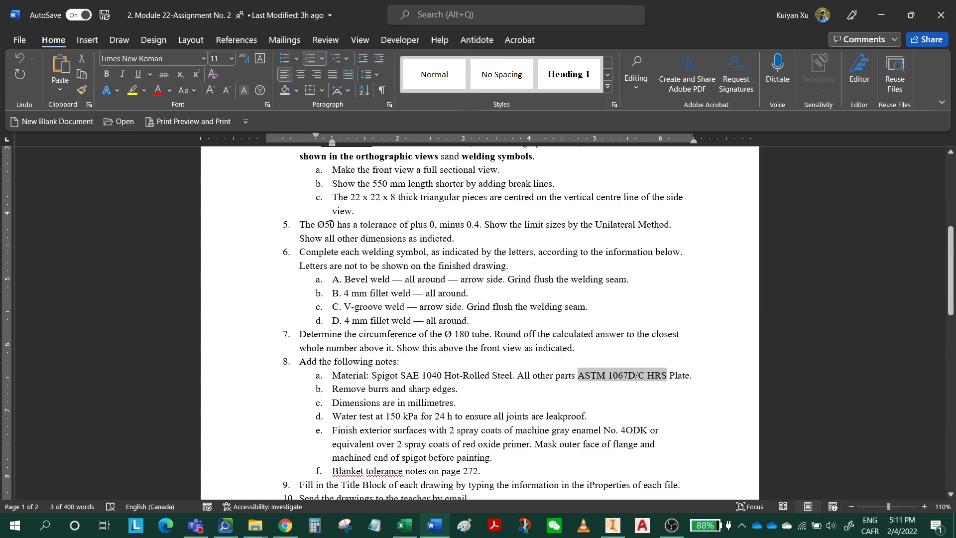
pyautogui.moveTo(330, 224); pyautogui.dragTo(335, 224)
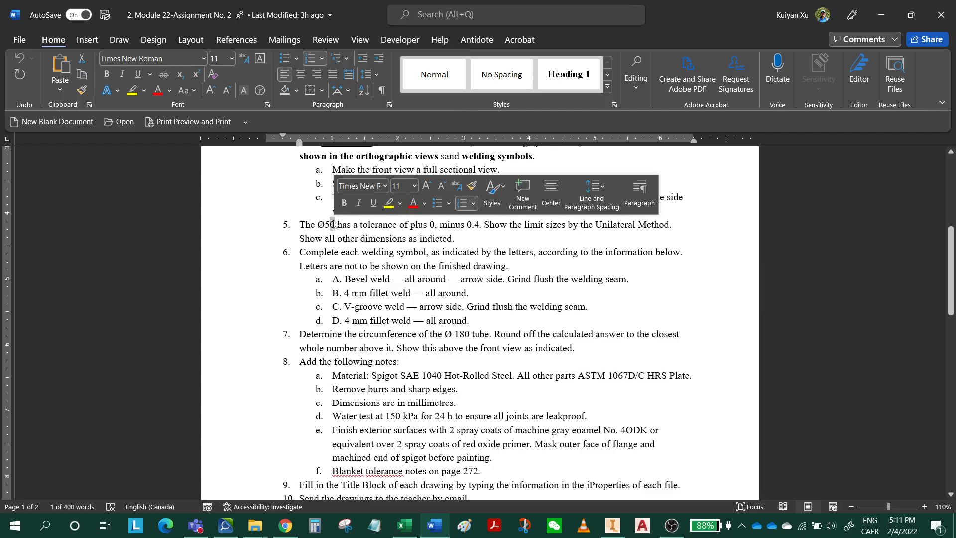
pyautogui.write('8')
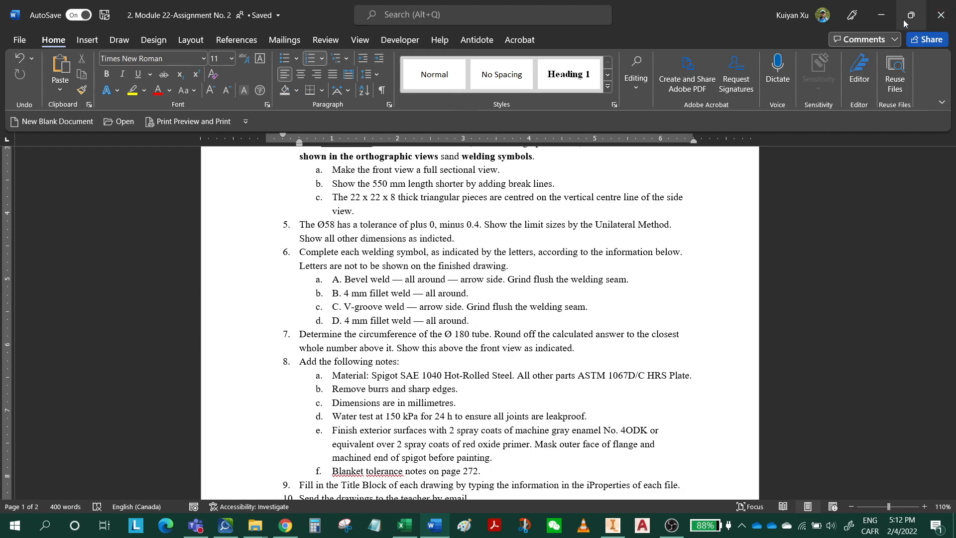
# Switch to Inventor and give the spigot's Ø58 dimension a deviation tolerance of upper 0.00 and lower 0.40.
pyautogui.click(882, 17)
pyautogui.moveTo(602, 274)
pyautogui.mouseDown(button='middle')
pyautogui.moveTo(769, 378)
pyautogui.moveTo(784, 400)
pyautogui.mouseUp(button='middle')
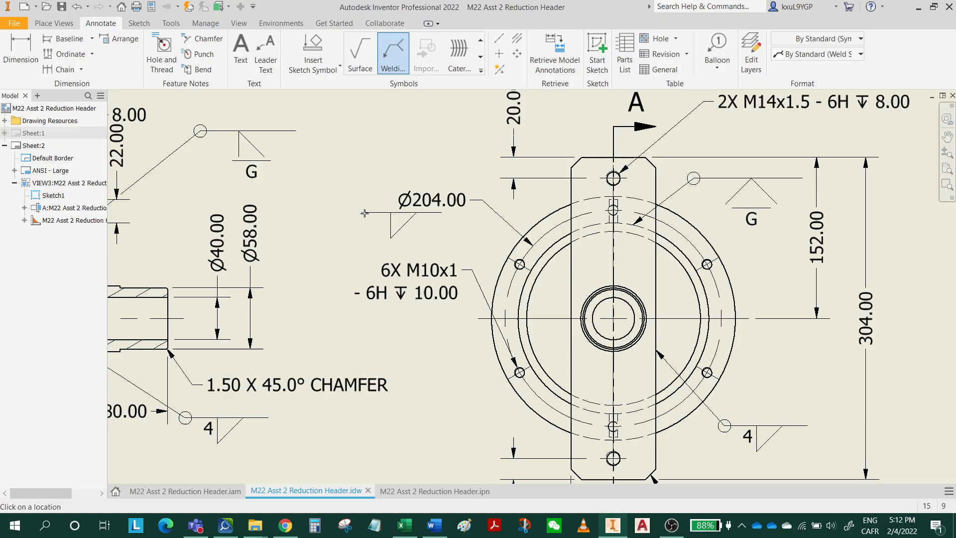
pyautogui.press('Escape')
pyautogui.doubleClick(254, 233)
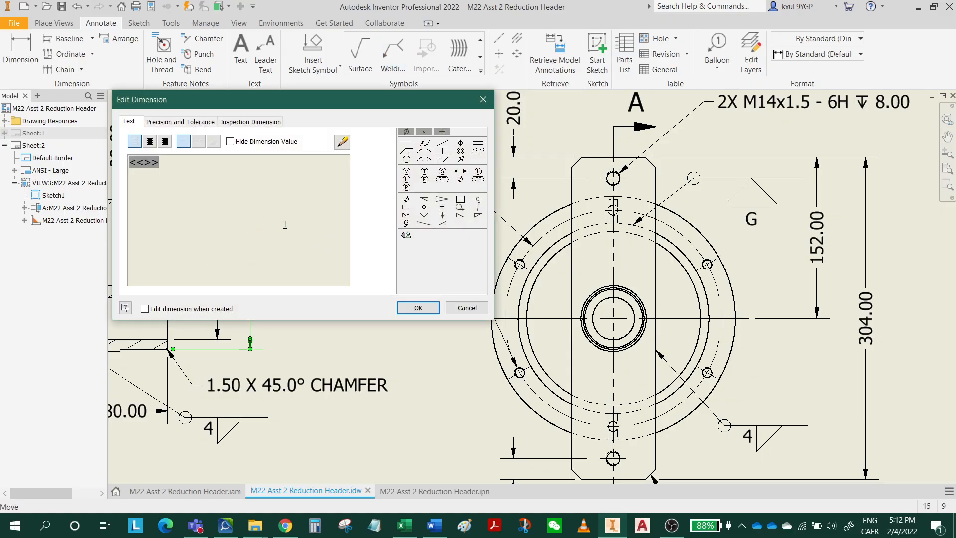
pyautogui.click(180, 121)
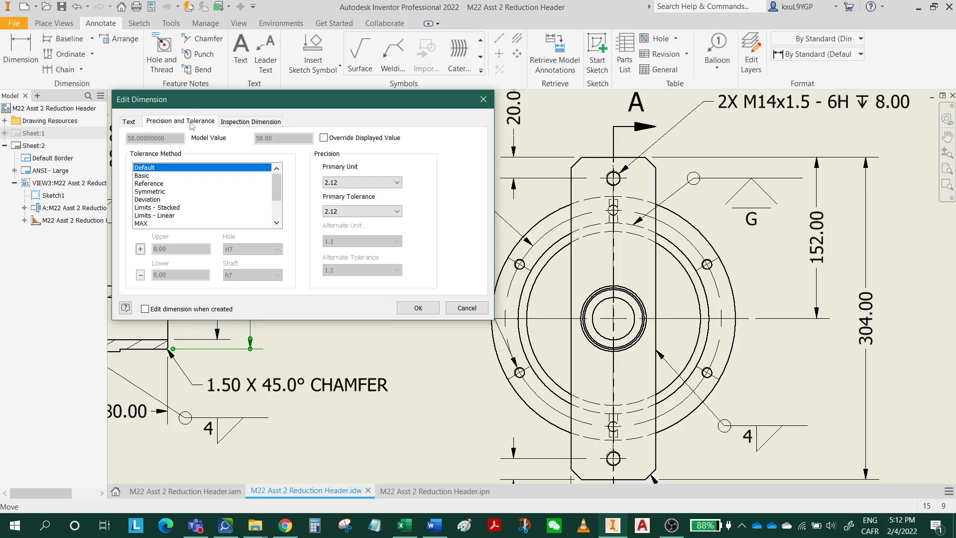
pyautogui.click(157, 201)
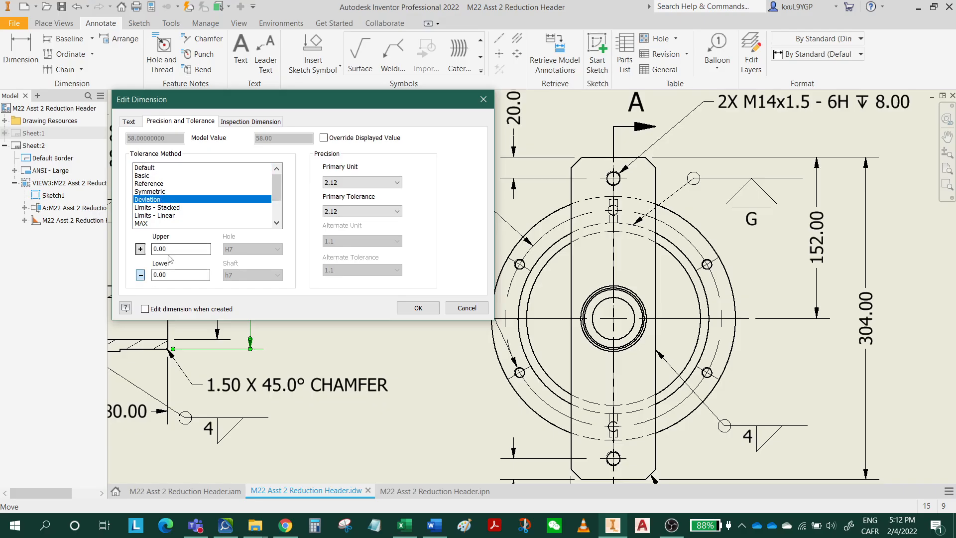
pyautogui.doubleClick(161, 276)
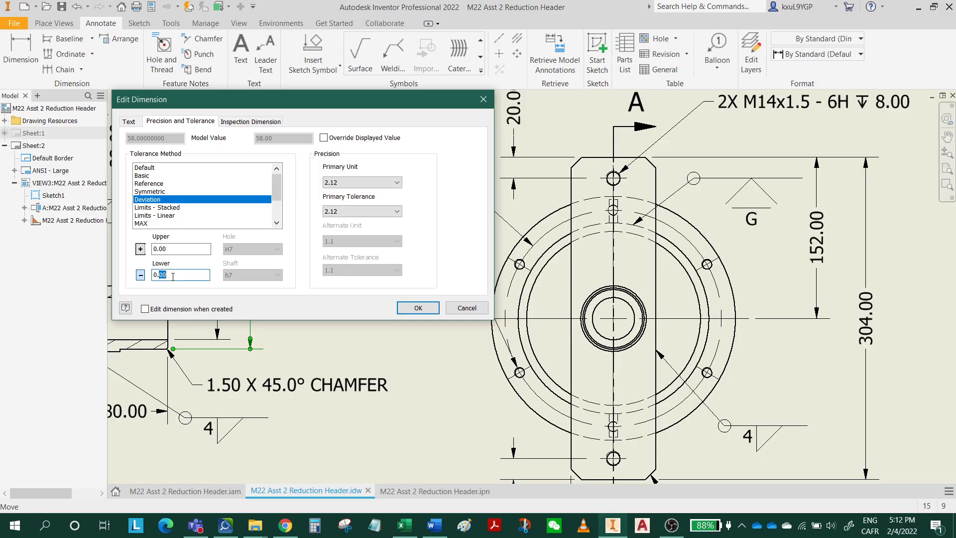
pyautogui.write('4')
pyautogui.click(418, 308)
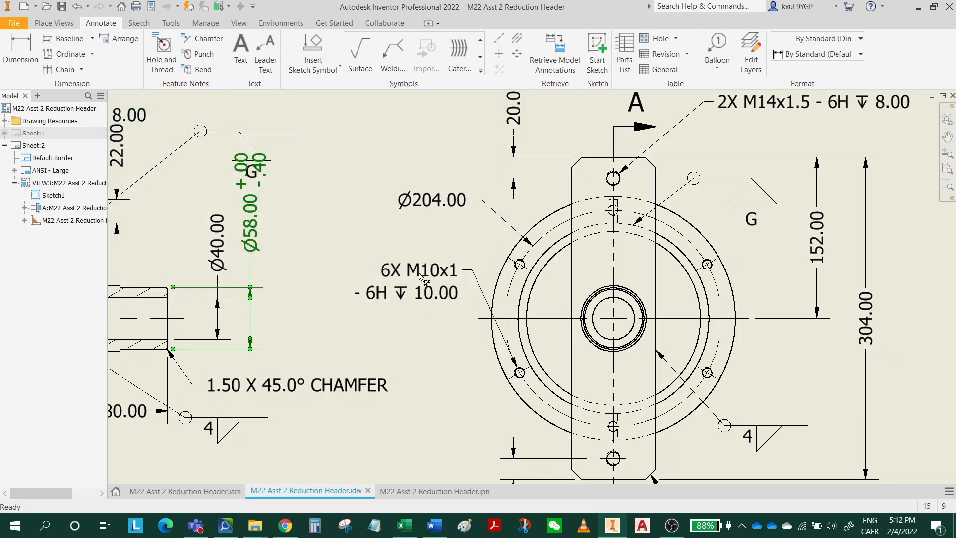
# Reposition the toleranced Ø58 dimension text horizontally above its dimension line and raise the nearby flush bevel weld symbol to clear it.
pyautogui.moveTo(327, 212); pyautogui.dragTo(352, 276, button='middle')
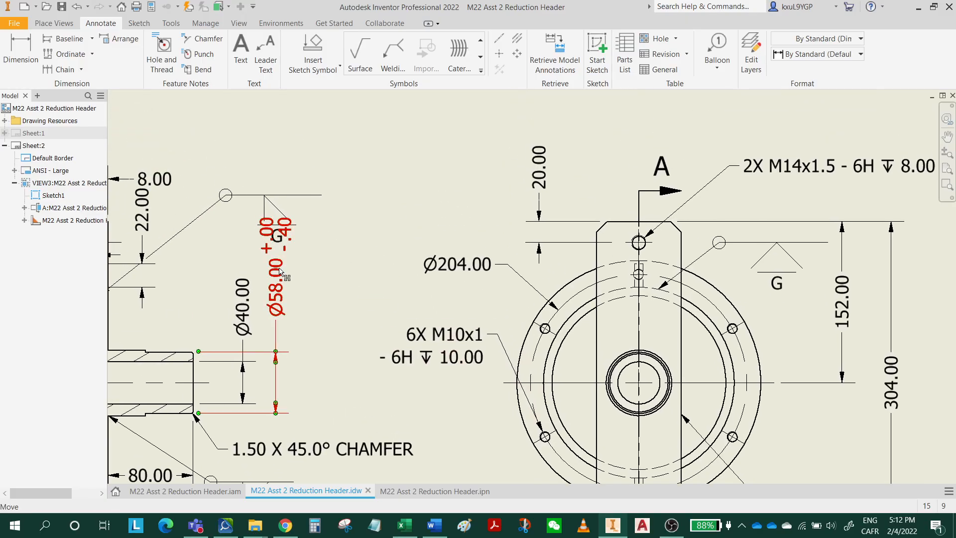
pyautogui.moveTo(281, 285); pyautogui.dragTo(297, 259)
pyautogui.moveTo(234, 195)
pyautogui.mouseDown()
pyautogui.moveTo(257, 173)
pyautogui.moveTo(224, 165)
pyautogui.mouseUp()
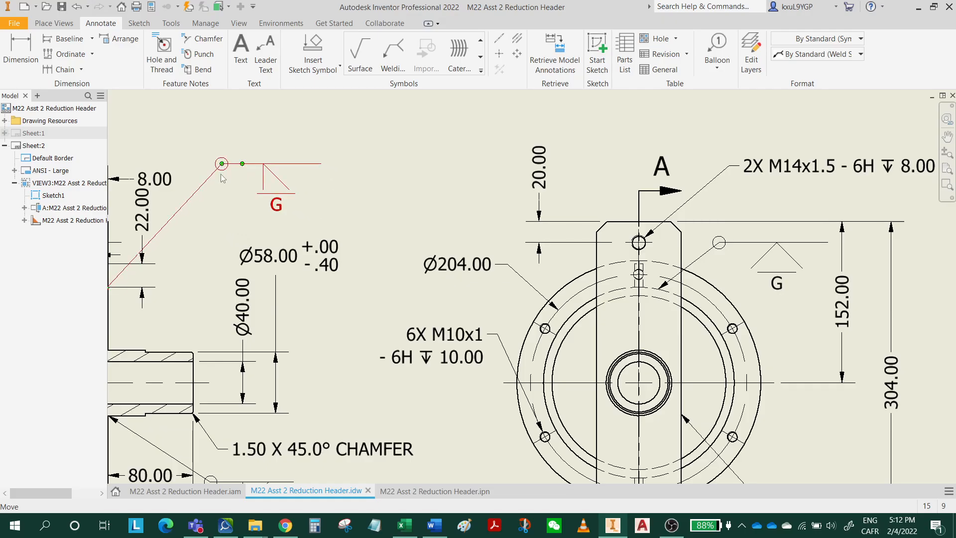
pyautogui.scroll(-2, 232, 220)
pyautogui.scroll(2, 218, 194)
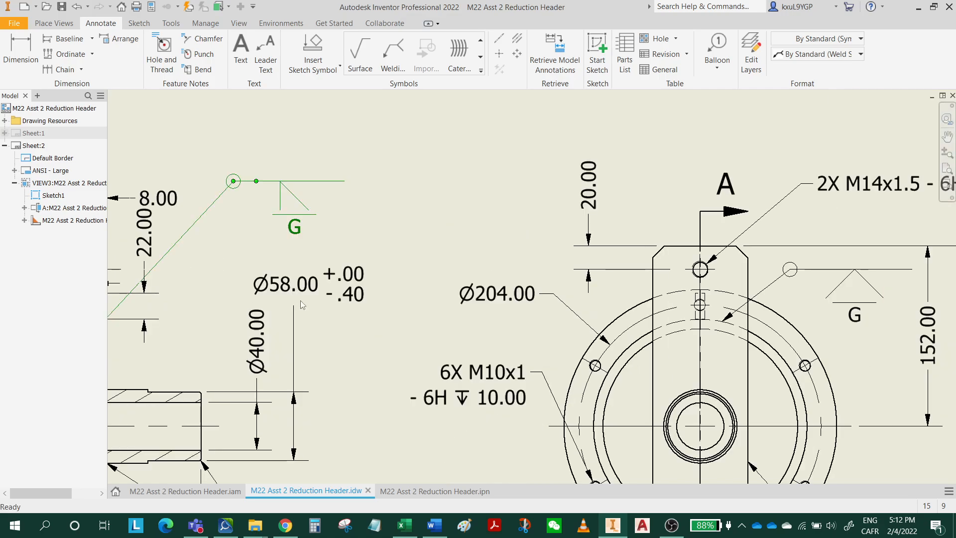
pyautogui.moveTo(307, 289); pyautogui.dragTo(309, 283)
pyautogui.scroll(-2, 361, 370)
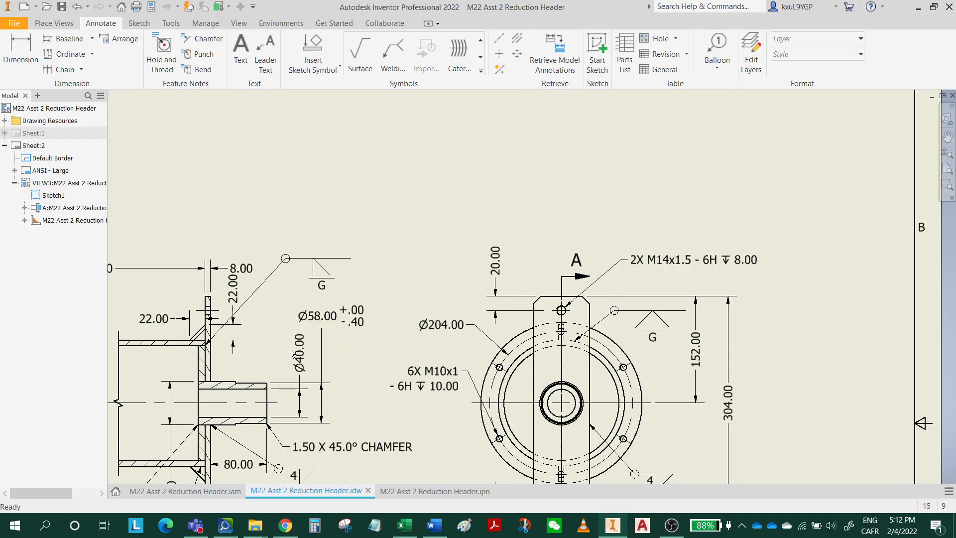
# Switch to the Word assignment and copy notes a to f from item 8.
pyautogui.moveTo(334, 349)
pyautogui.mouseDown(button='middle')
pyautogui.moveTo(367, 265)
pyautogui.moveTo(432, 265)
pyautogui.mouseUp(button='middle')
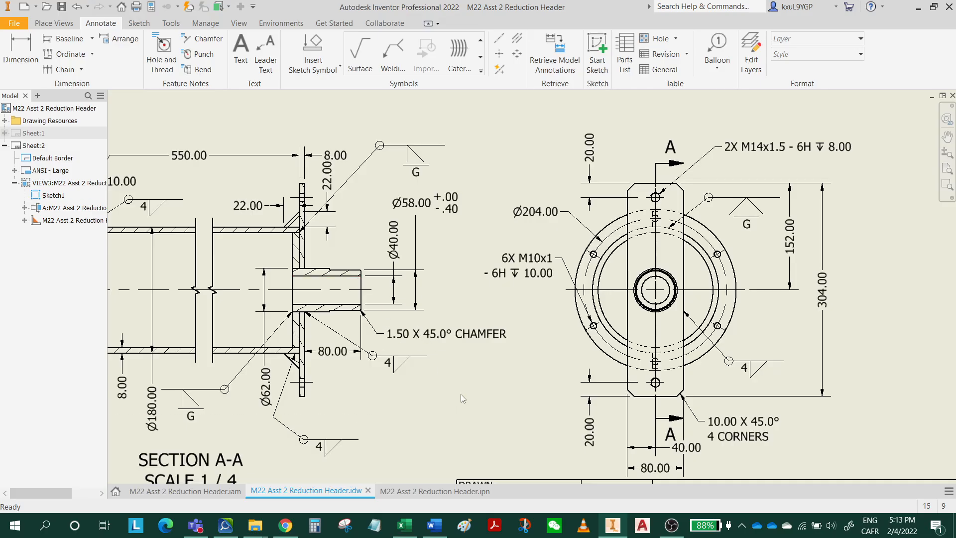
pyautogui.moveTo(506, 429)
pyautogui.mouseDown(button='middle')
pyautogui.moveTo(544, 350)
pyautogui.moveTo(521, 407)
pyautogui.moveTo(383, 451)
pyautogui.moveTo(690, 293)
pyautogui.mouseUp(button='middle')
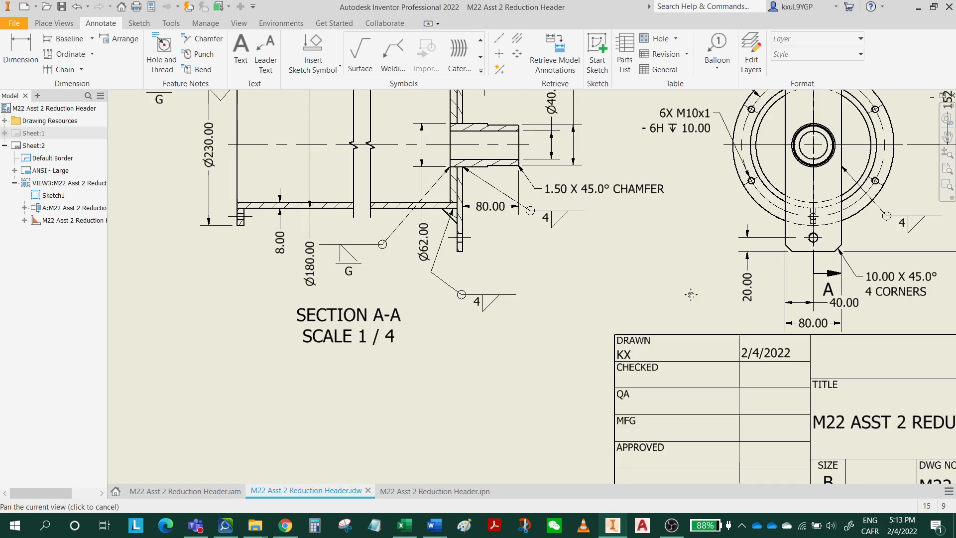
pyautogui.click(435, 525)
pyautogui.scroll(-3, 397, 365)
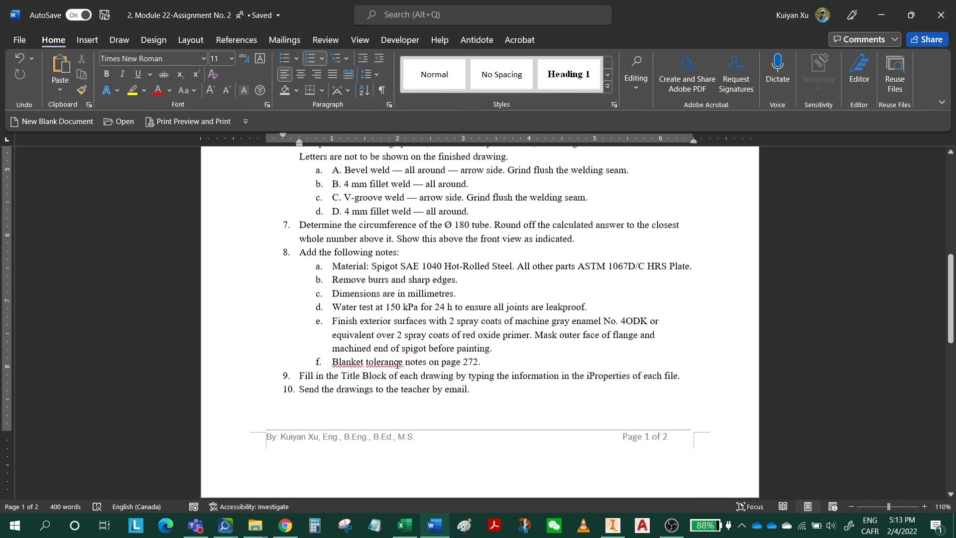
pyautogui.moveTo(334, 264); pyautogui.dragTo(478, 362)
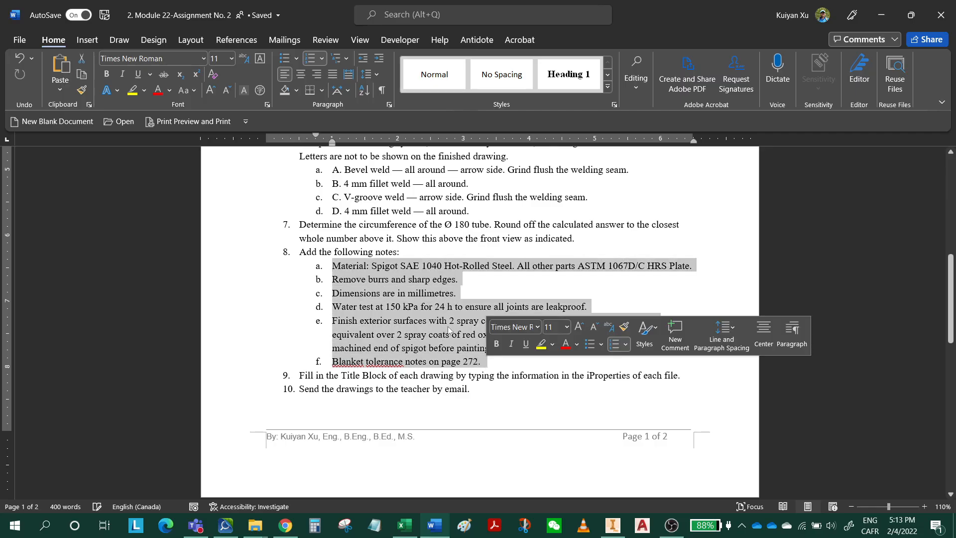
pyautogui.rightClick(414, 299)
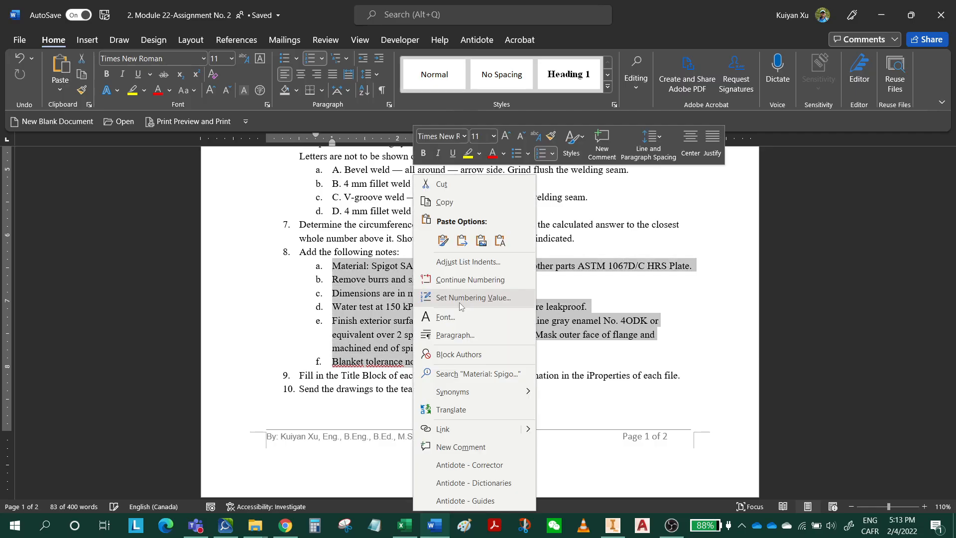
pyautogui.click(449, 202)
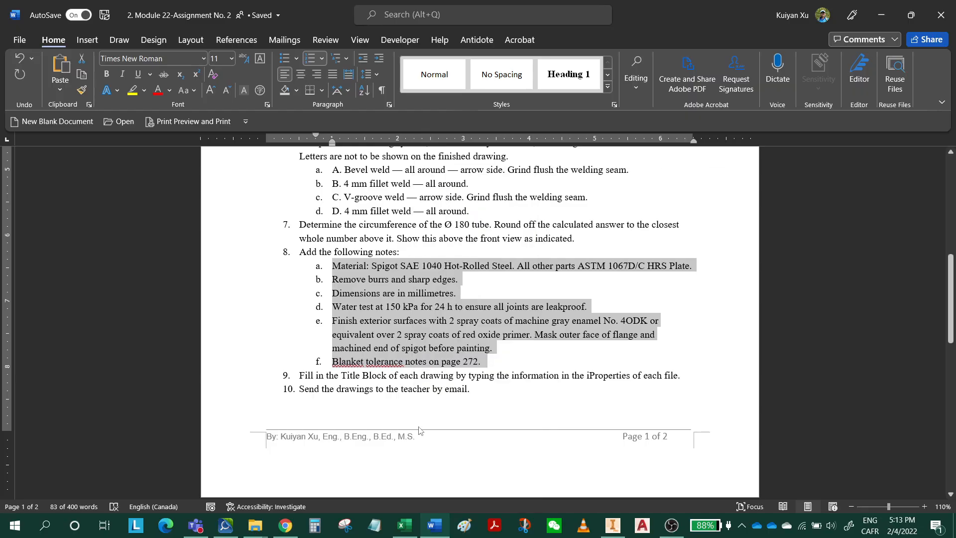
# Return to the Inventor drawing, start a text note below the Section A-A view, and paste the copied notes into it.
pyautogui.click(881, 14)
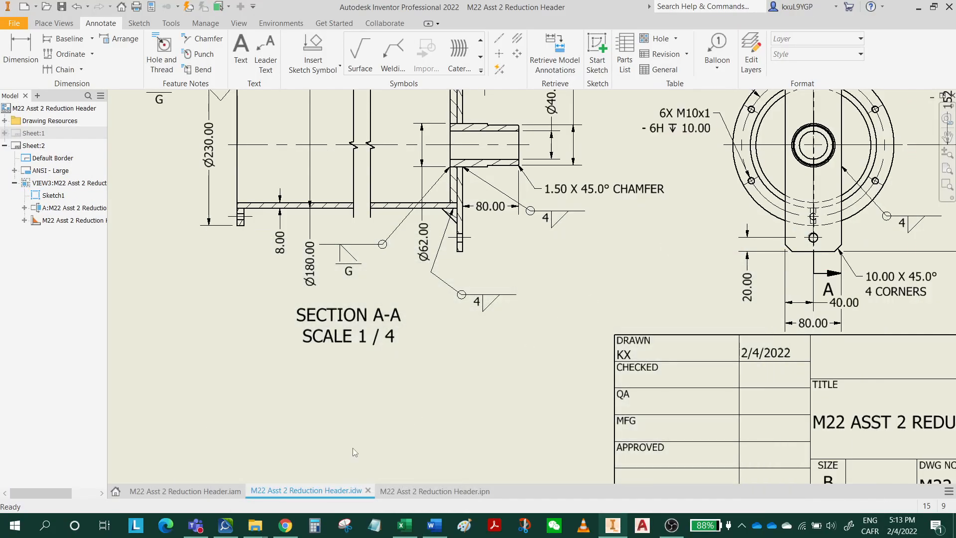
pyautogui.moveTo(324, 422); pyautogui.dragTo(372, 442, button='middle')
pyautogui.moveTo(428, 327)
pyautogui.mouseDown(button='middle')
pyautogui.moveTo(422, 419)
pyautogui.moveTo(450, 270)
pyautogui.mouseUp(button='middle')
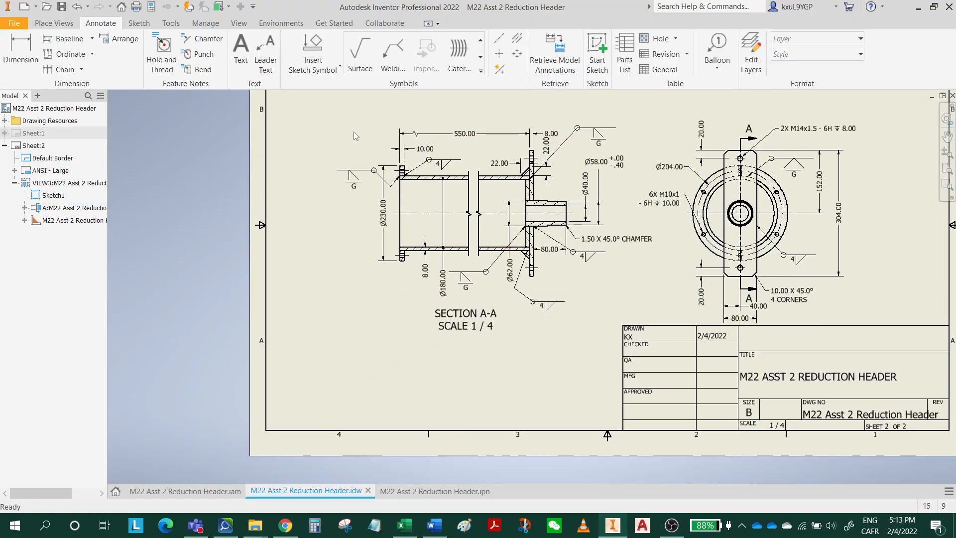
pyautogui.click(240, 49)
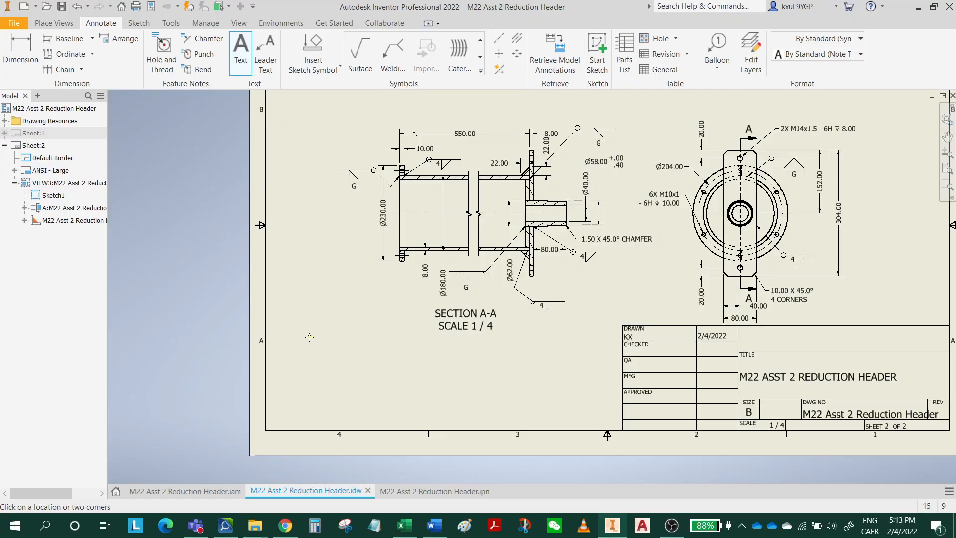
pyautogui.click(369, 371)
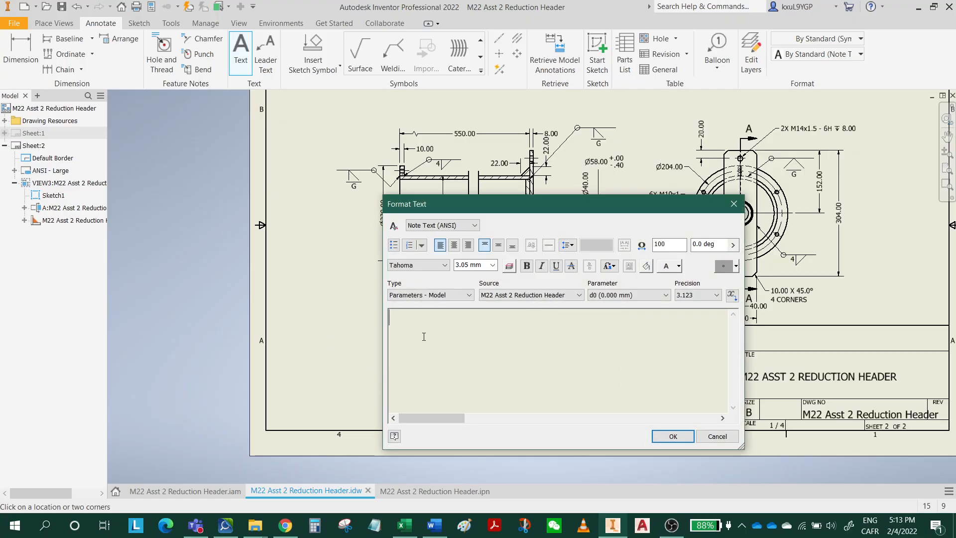
pyautogui.hotkey('ctrl', 'v')
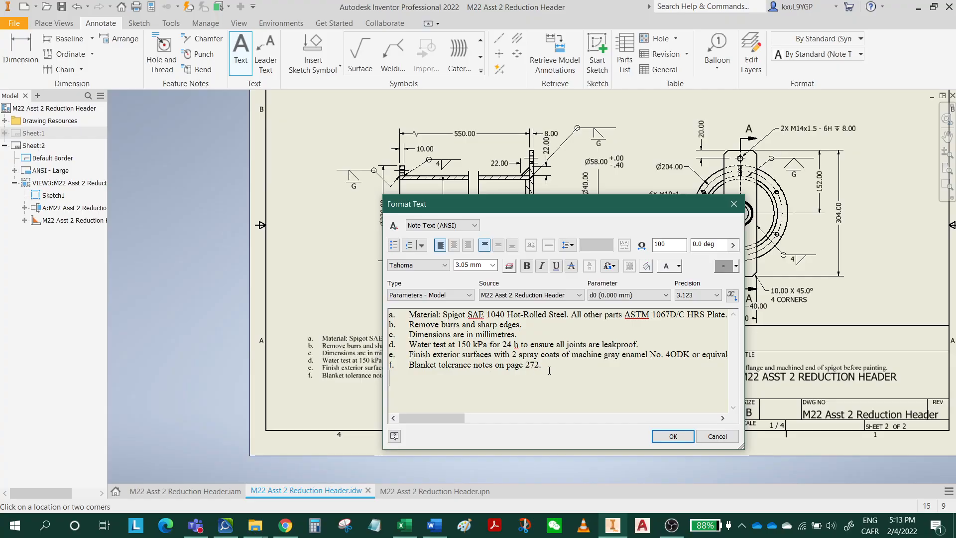
# Set the text height of all the pasted notes to 3.17 mm.
pyautogui.moveTo(549, 371); pyautogui.dragTo(403, 314)
pyautogui.click(493, 265)
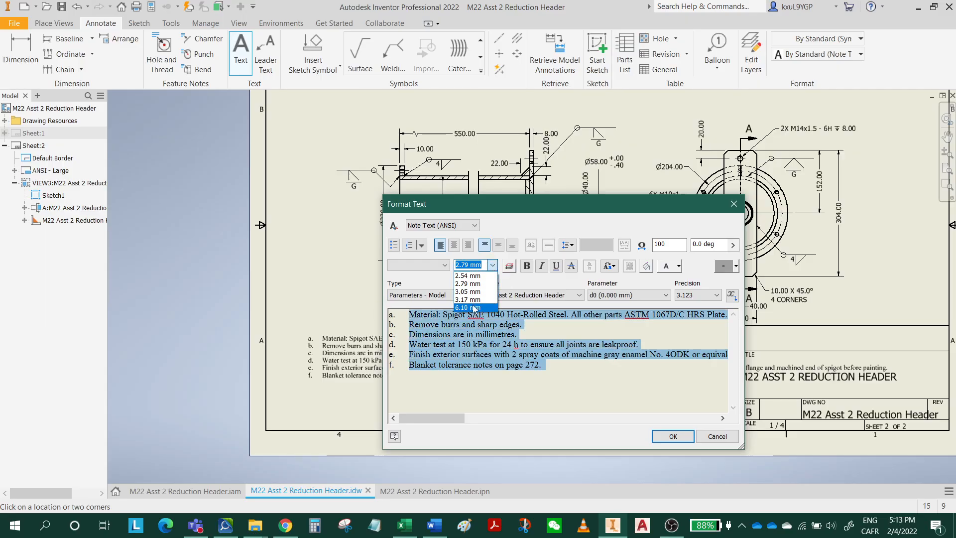
pyautogui.click(474, 300)
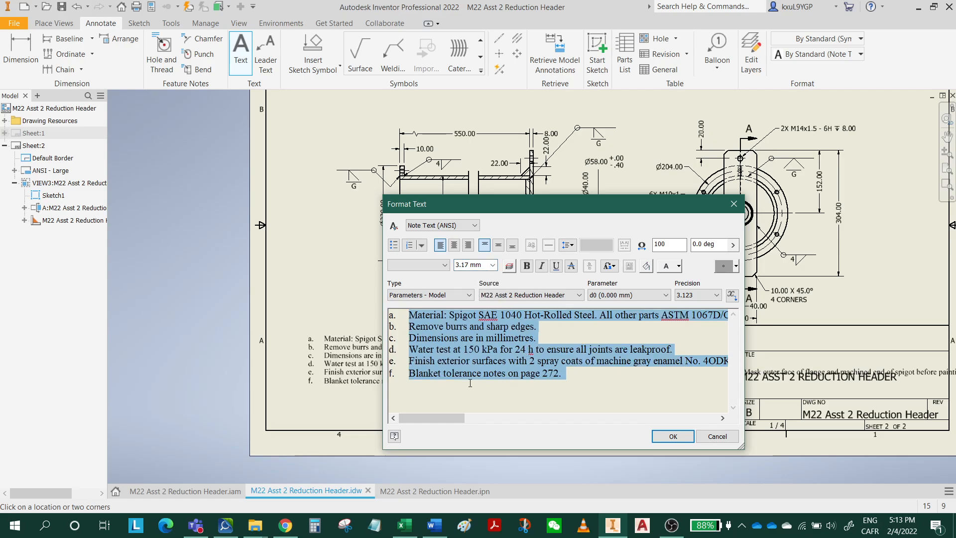
pyautogui.click(687, 349)
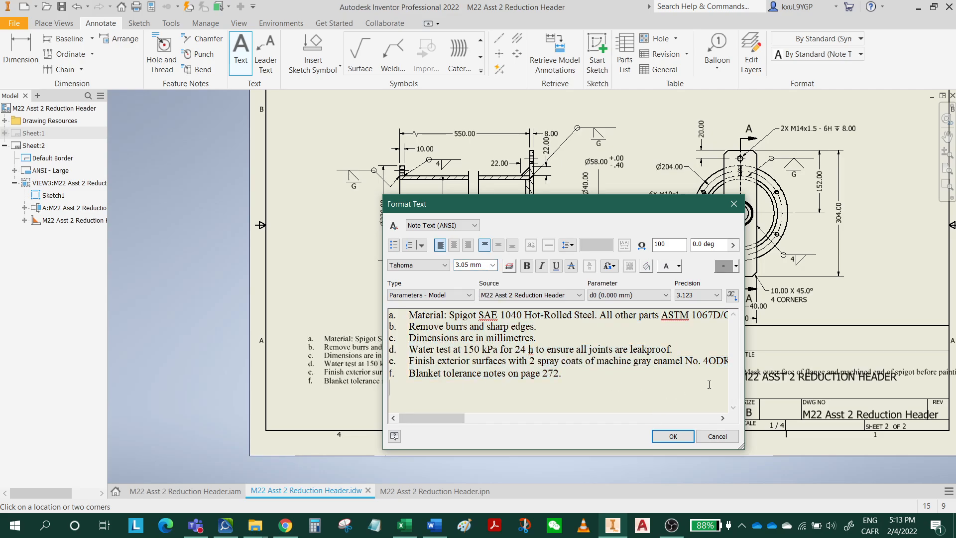
# Break note e into three lines after "4ODK or" and "flange and", without extra list letters or leading spaces, and place the notes.
pyautogui.moveTo(745, 376); pyautogui.dragTo(898, 362)
pyautogui.moveTo(588, 210)
pyautogui.mouseDown()
pyautogui.moveTo(605, 284)
pyautogui.moveTo(615, 423)
pyautogui.moveTo(550, 181)
pyautogui.mouseUp()
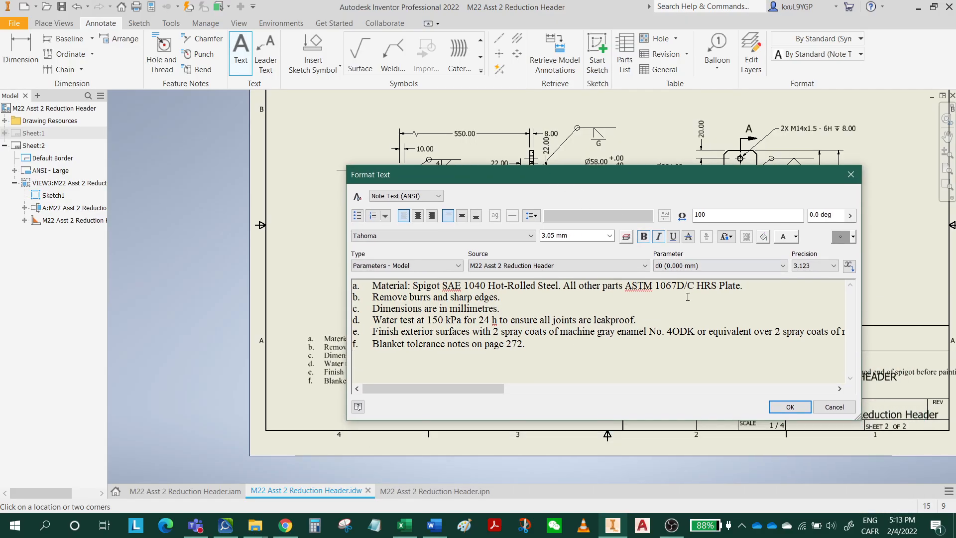
pyautogui.click(708, 332)
pyautogui.press('Return')
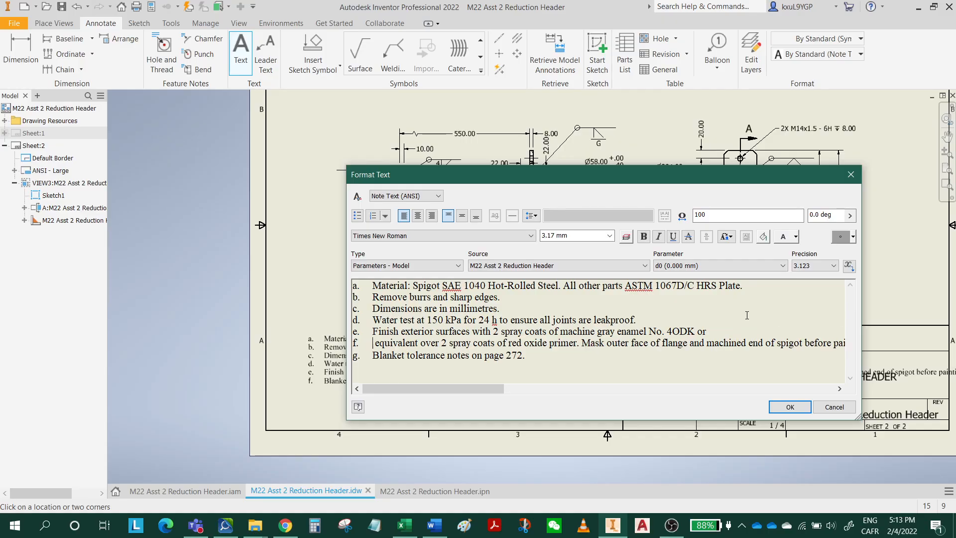
pyautogui.press('BackSpace')
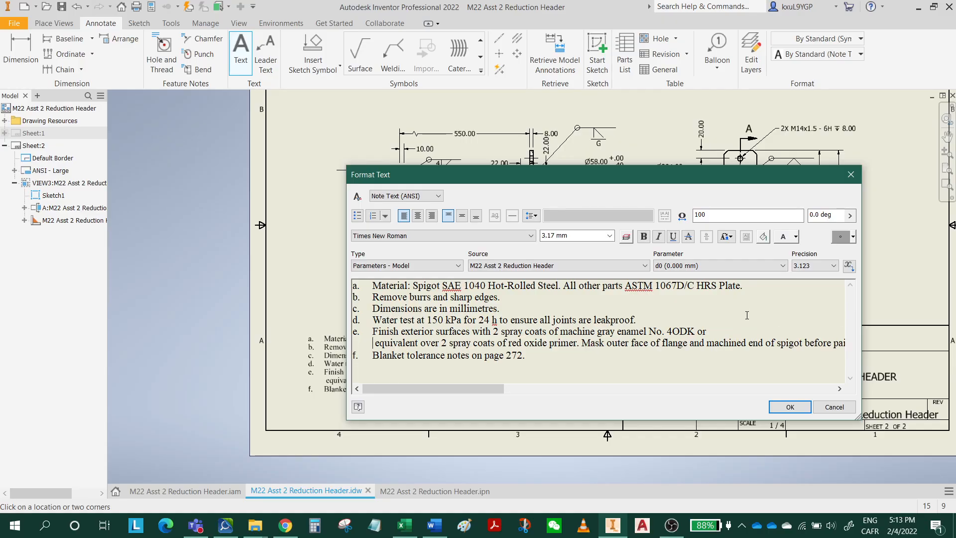
pyautogui.press('Delete')
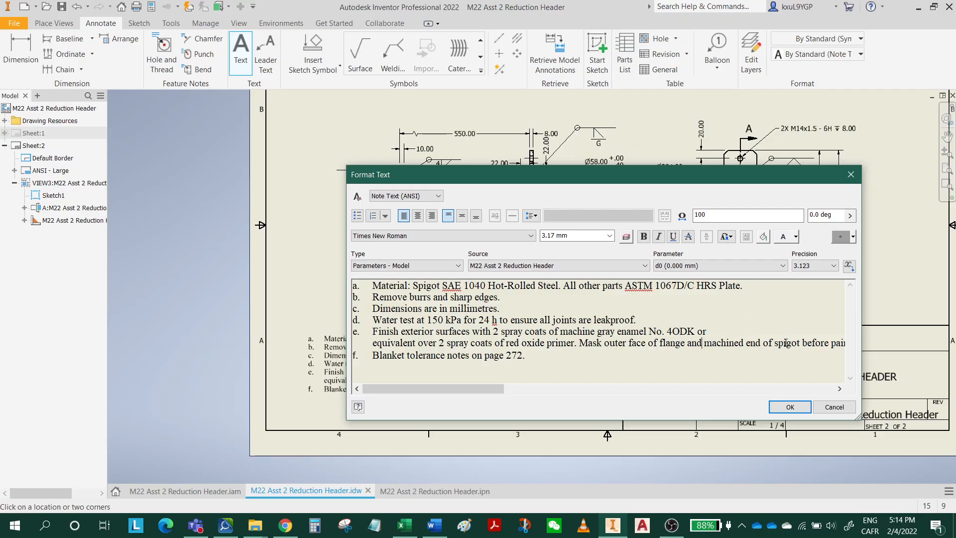
pyautogui.press('Return')
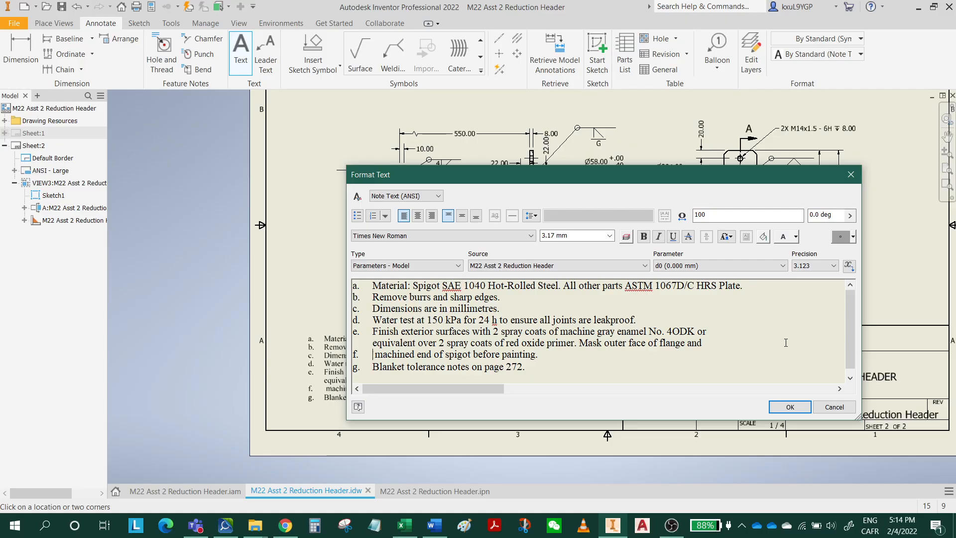
pyautogui.press('Delete')
pyautogui.press('BackSpace')
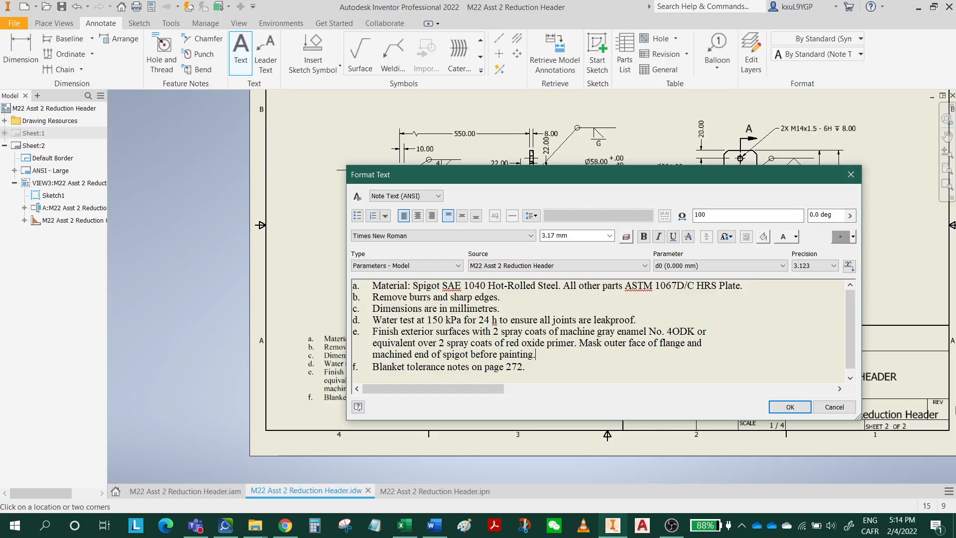
pyautogui.click(787, 407)
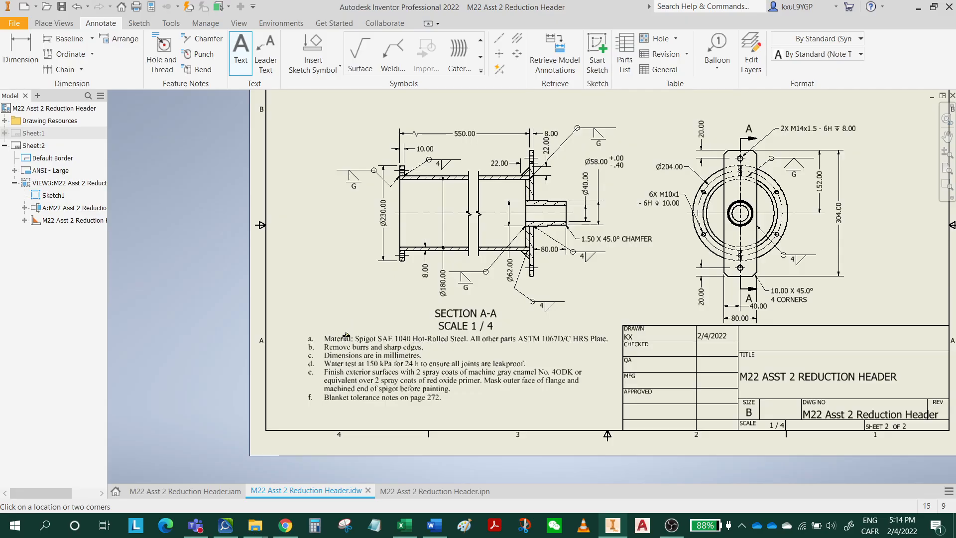
# Move the notes block slightly down, reopen it for editing, remove the Material line's automatic list letter and insert a blank line above it.
pyautogui.moveTo(340, 341); pyautogui.dragTo(338, 352)
pyautogui.doubleClick(339, 352)
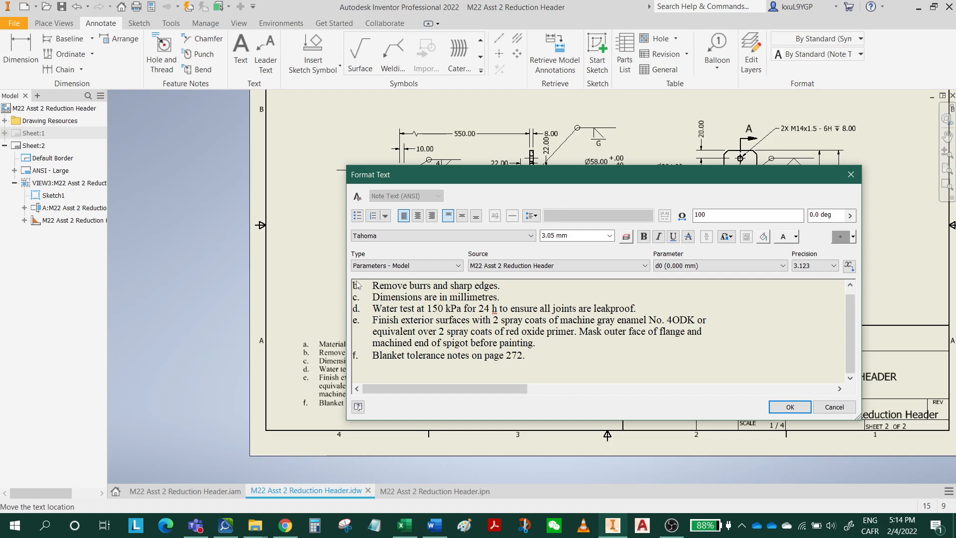
pyautogui.scroll(1, 432, 317)
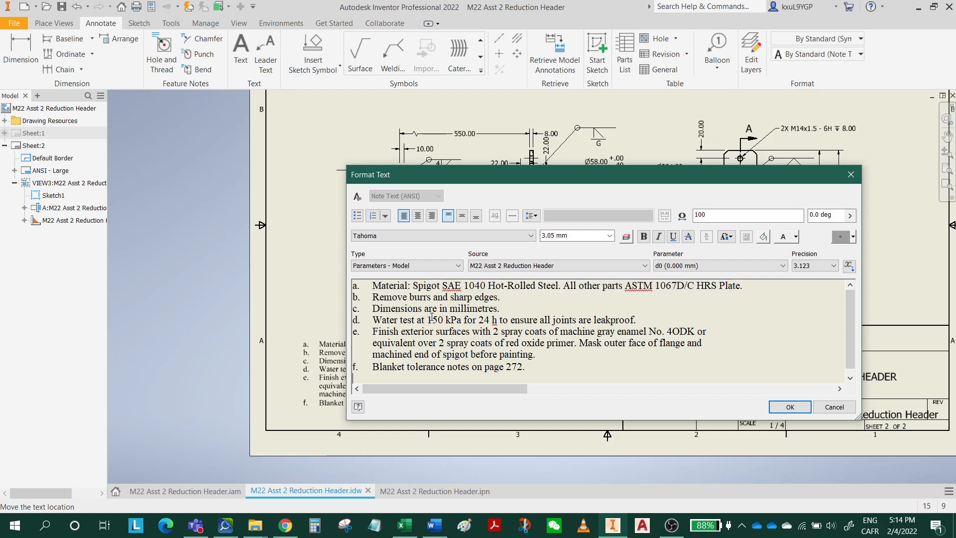
pyautogui.click(357, 287)
pyautogui.press('BackSpace')
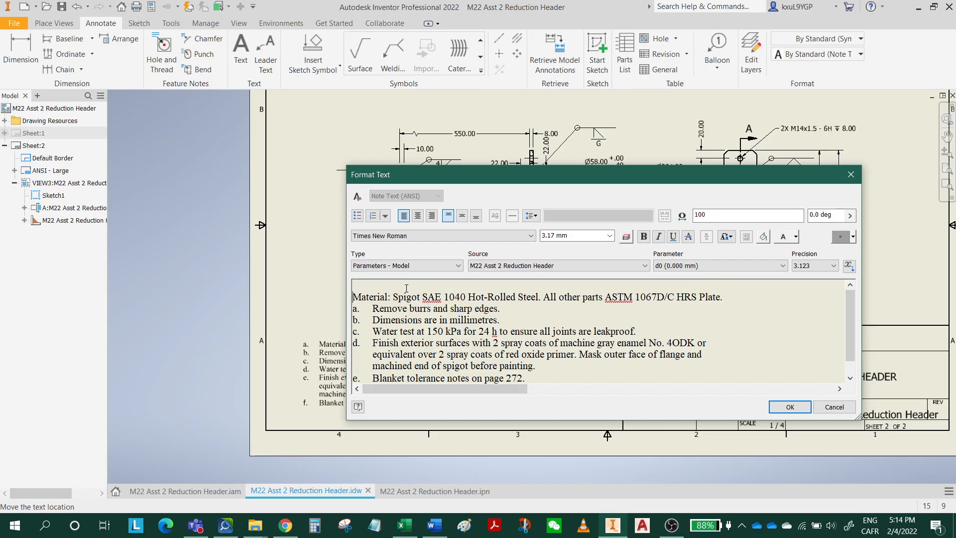
pyautogui.press('Return')
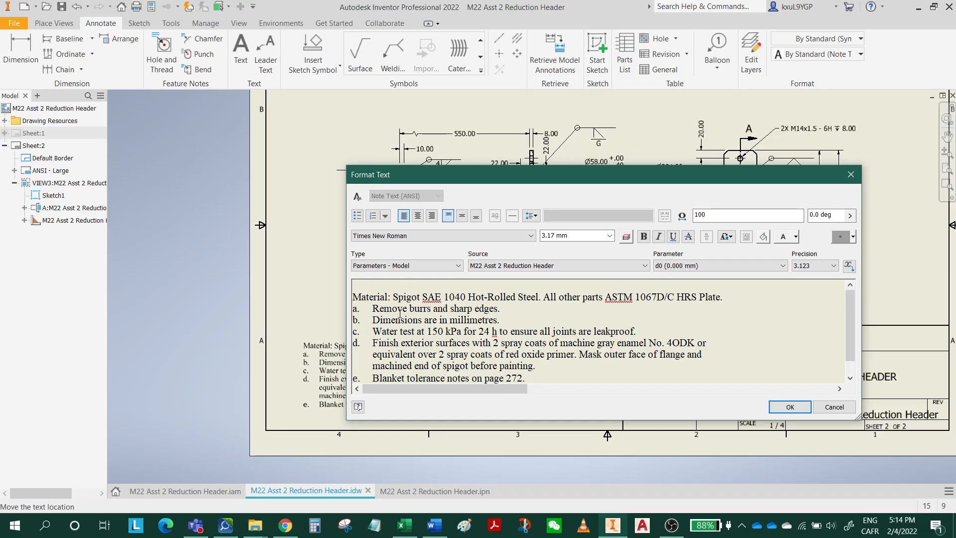
# Label the Material line with a manually entered lowercase "a ." in front of its text.
pyautogui.write('A.')
pyautogui.press('BackSpace')
pyautogui.press('BackSpace')
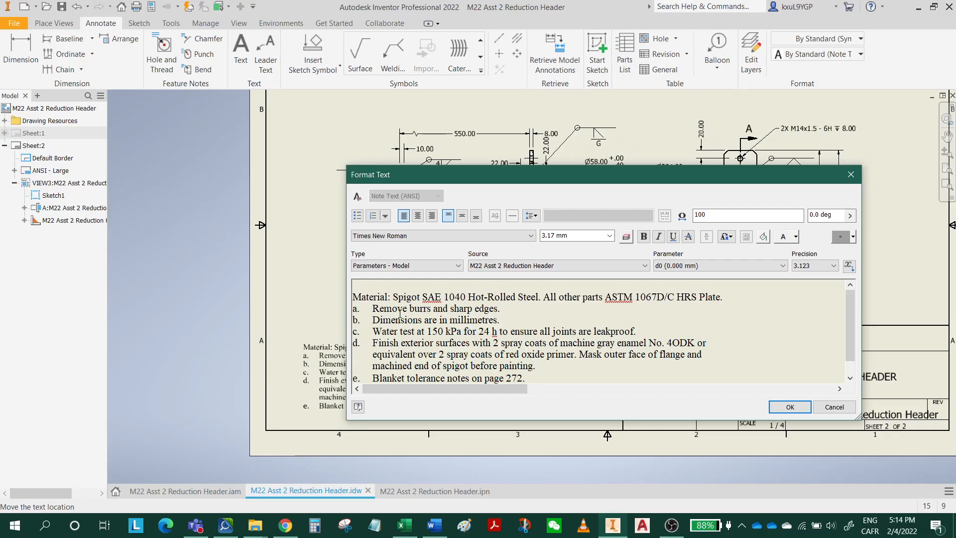
pyautogui.write('A.')
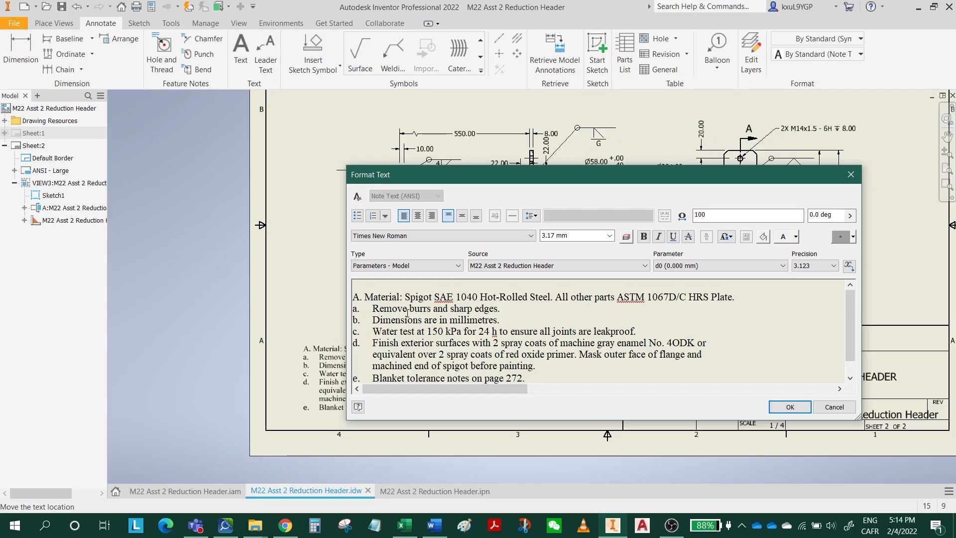
pyautogui.press('Delete')
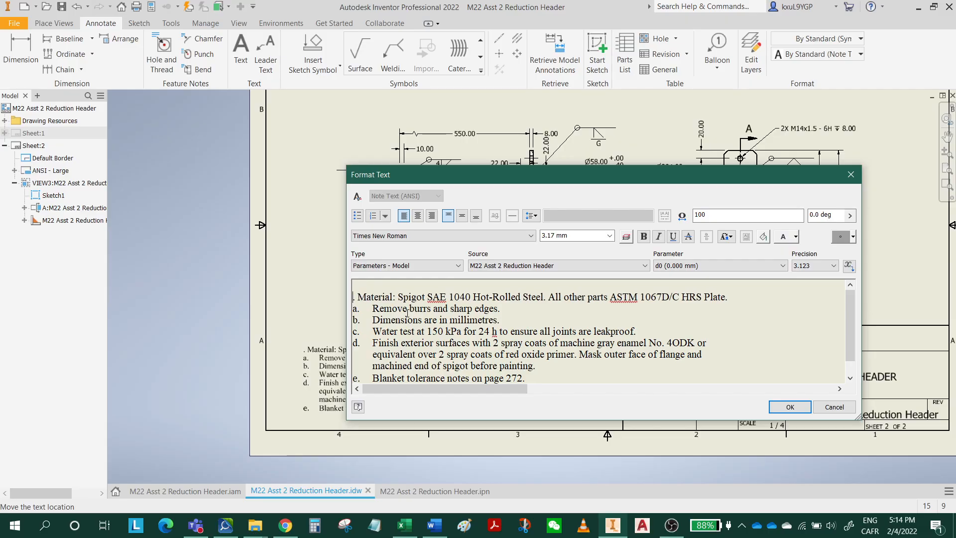
pyautogui.write('a')
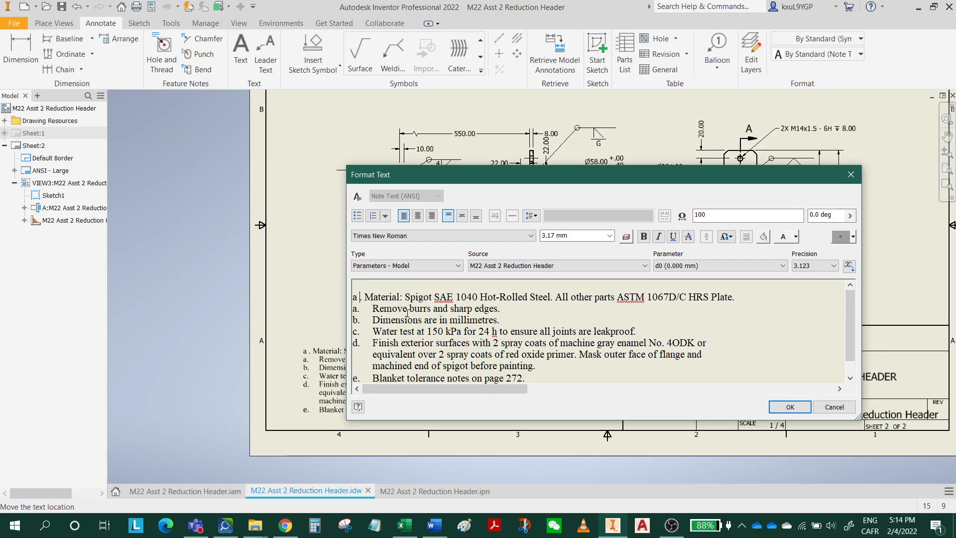
# Replace the automatic list letters of the "Remove burrs" and "Dimensions" lines with plain-text "b." and "c.".
pyautogui.press('BackSpace')
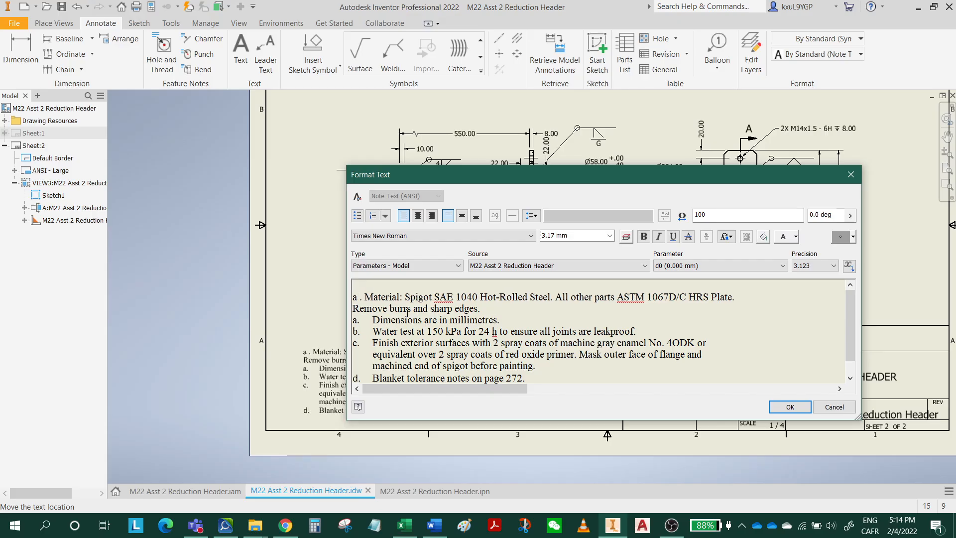
pyautogui.write('n')
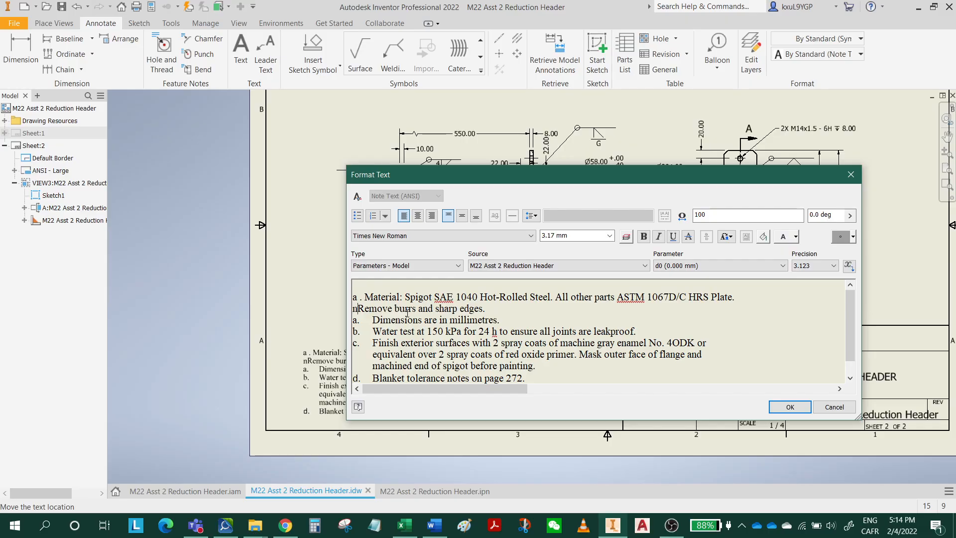
pyautogui.press('BackSpace')
pyautogui.write('b.')
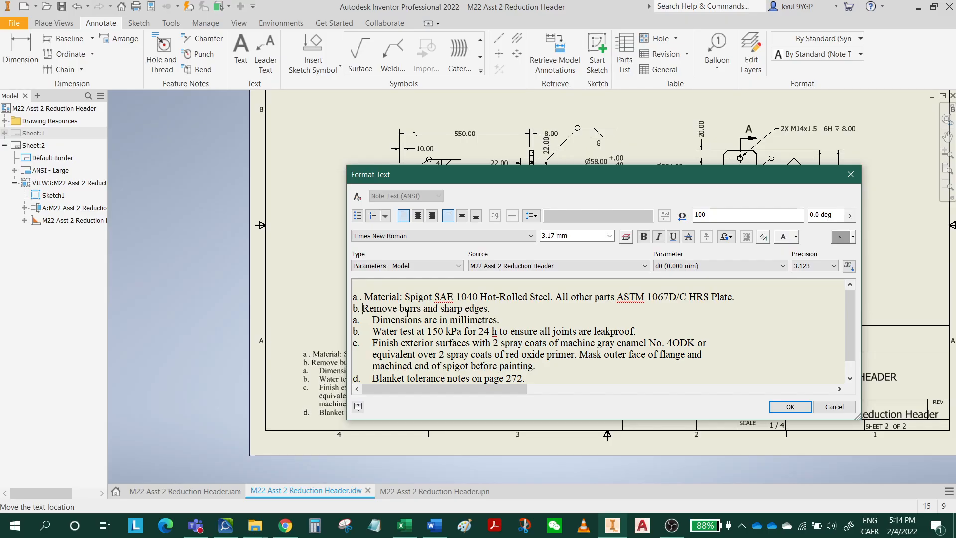
pyautogui.press('BackSpace')
pyautogui.write('b')
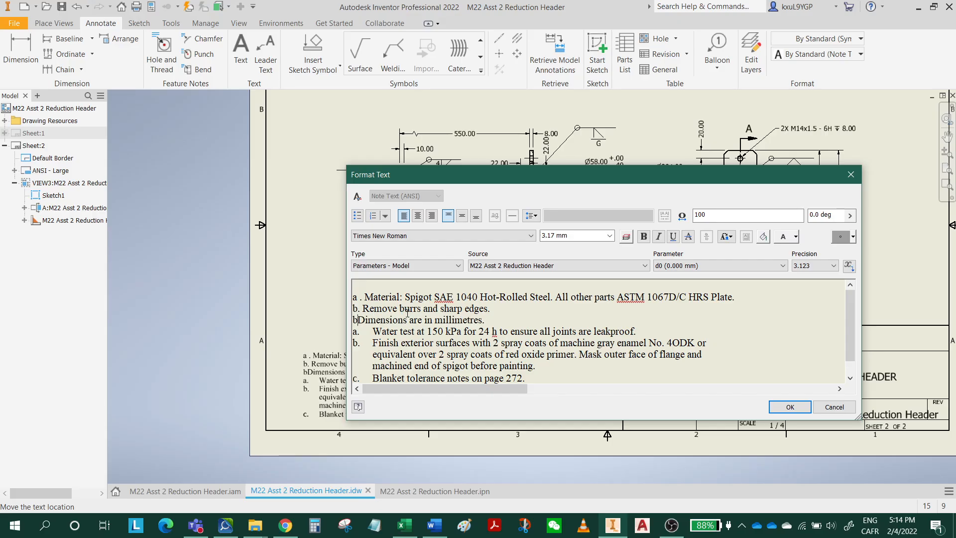
pyautogui.press('BackSpace')
pyautogui.write('c.')
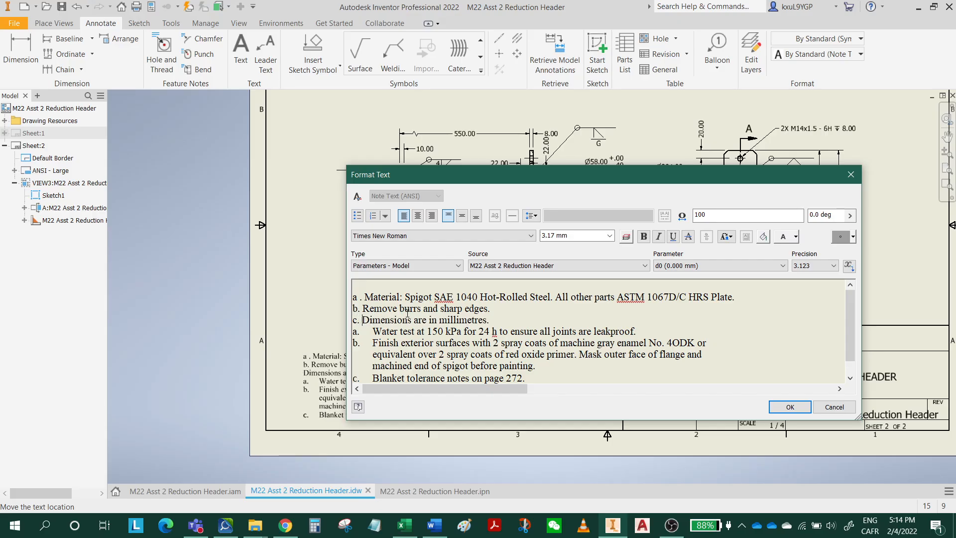
# Replace the automatic list letters of the "Water test" and "Finish exterior surfaces" lines with plain-text "d." and "e.".
pyautogui.press('Down')
pyautogui.press('BackSpace')
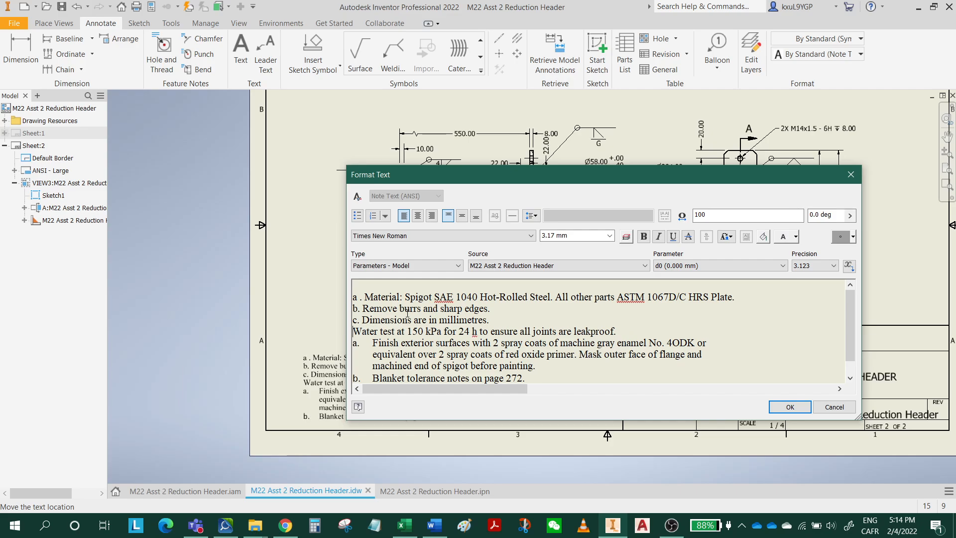
pyautogui.write('d.')
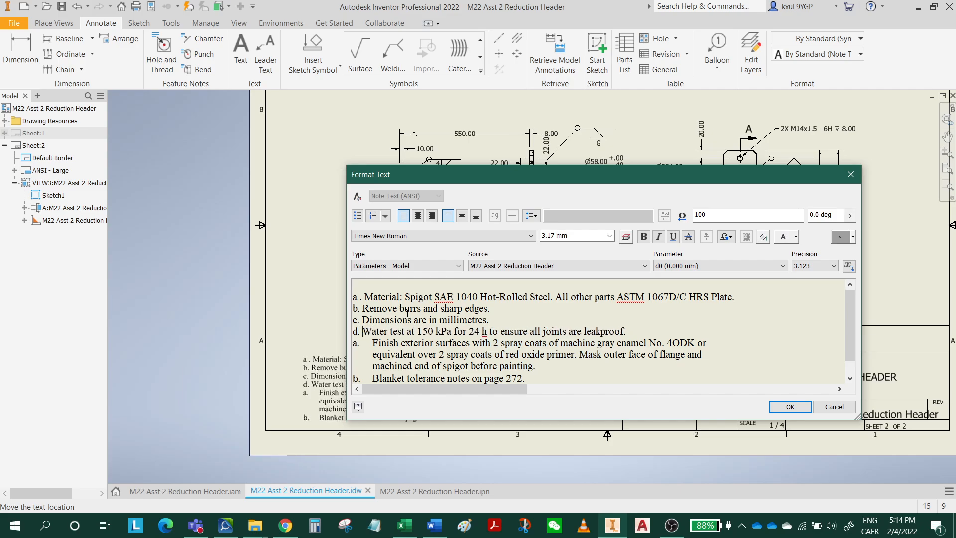
pyautogui.press('BackSpace')
pyautogui.write('e')
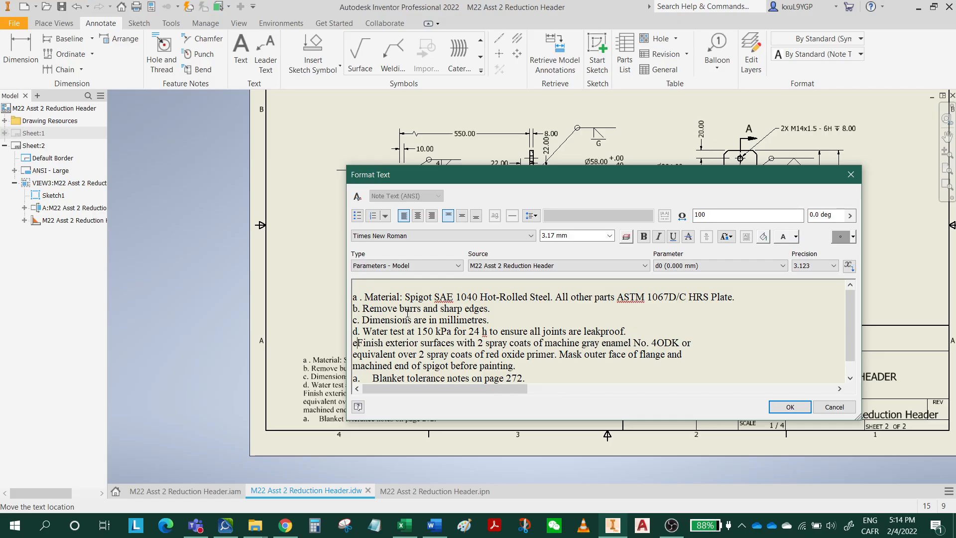
pyautogui.write('.')
# Replace the automatic list letter of the "Blanket tolerance notes" line with plain-text "f." followed by a space.
pyautogui.press('Down')
pyautogui.press('Down')
pyautogui.press('Down')
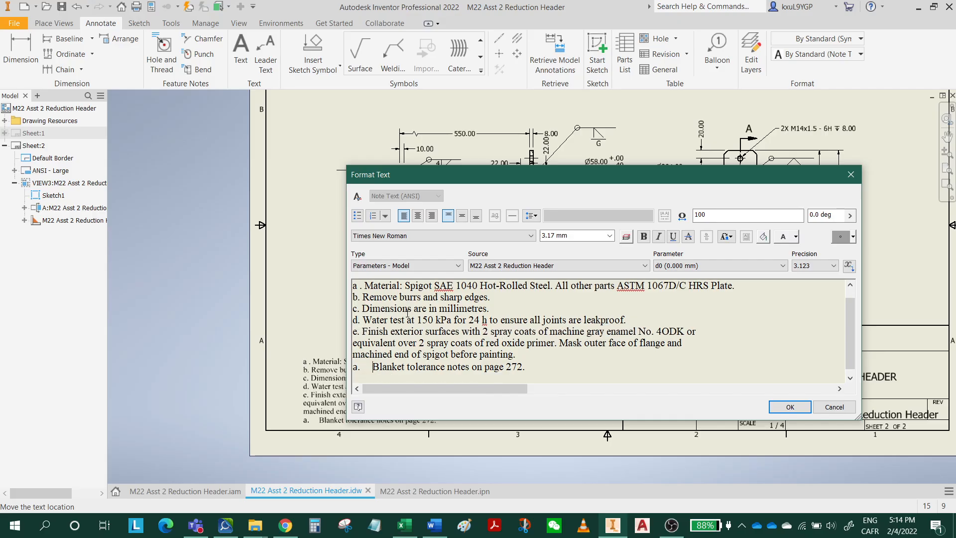
pyautogui.press('BackSpace')
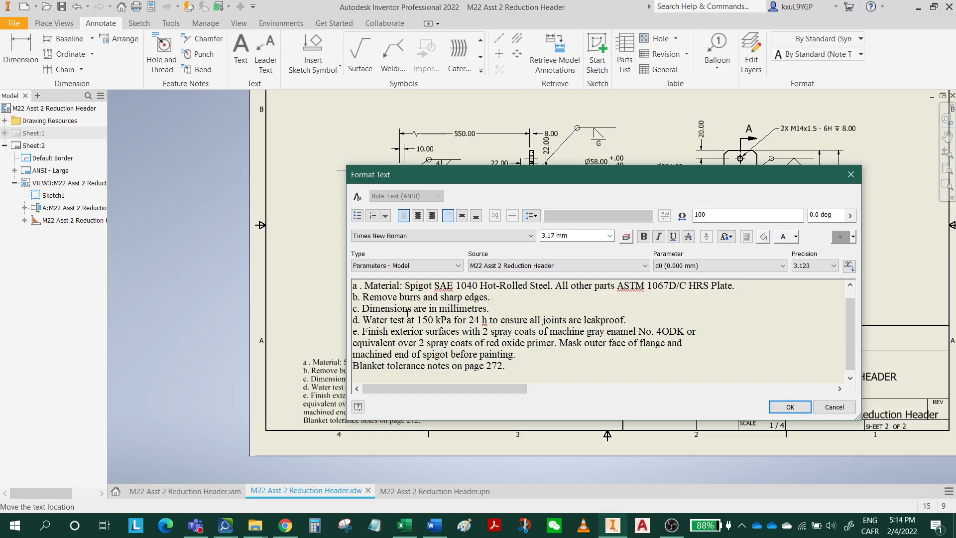
pyautogui.write('f.')
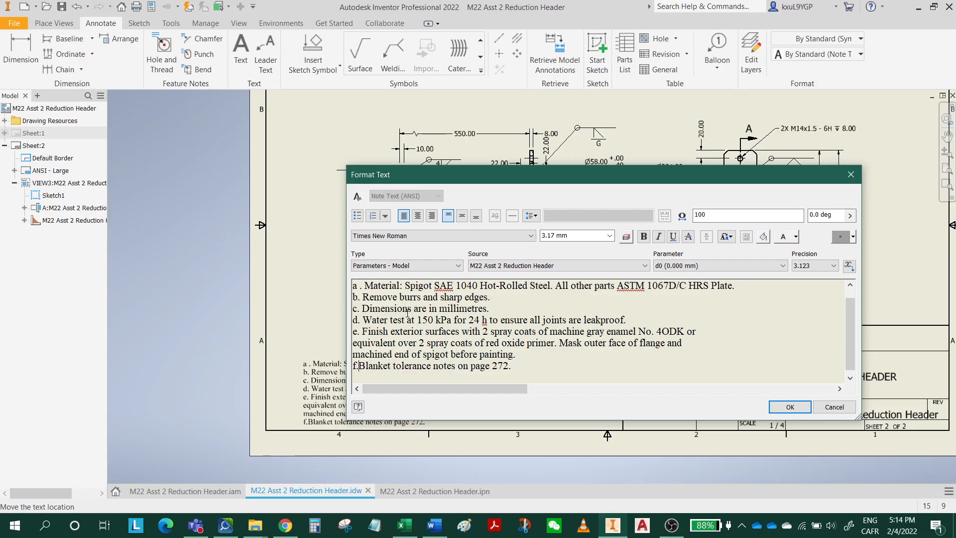
# Add the heading "Notes:" on the blank first line and accept the edited text.
pyautogui.scroll(1, 429, 286)
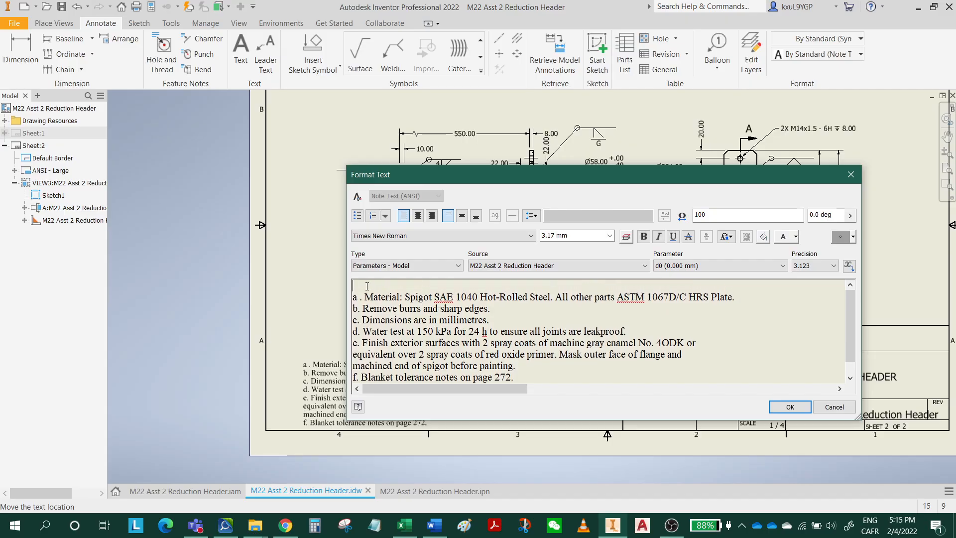
pyautogui.write('es:')
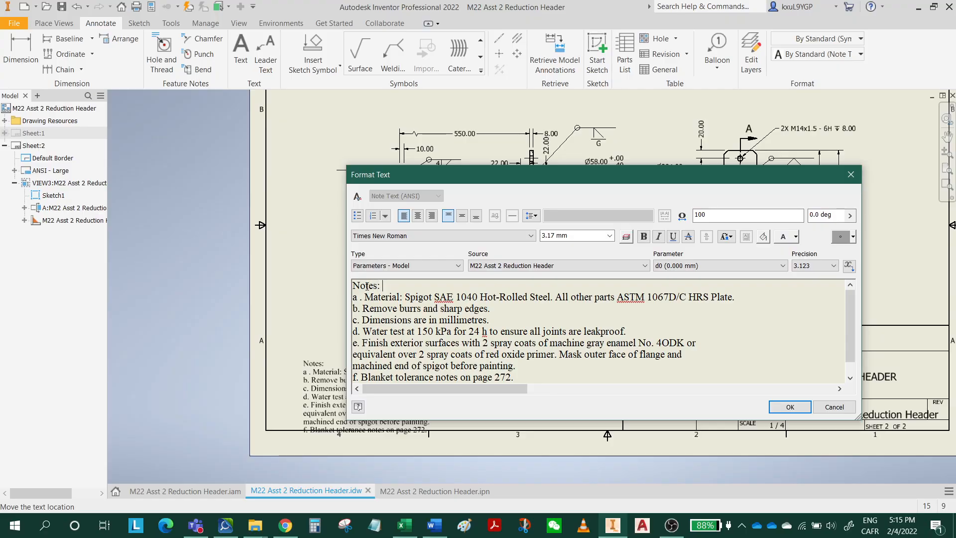
pyautogui.click(791, 408)
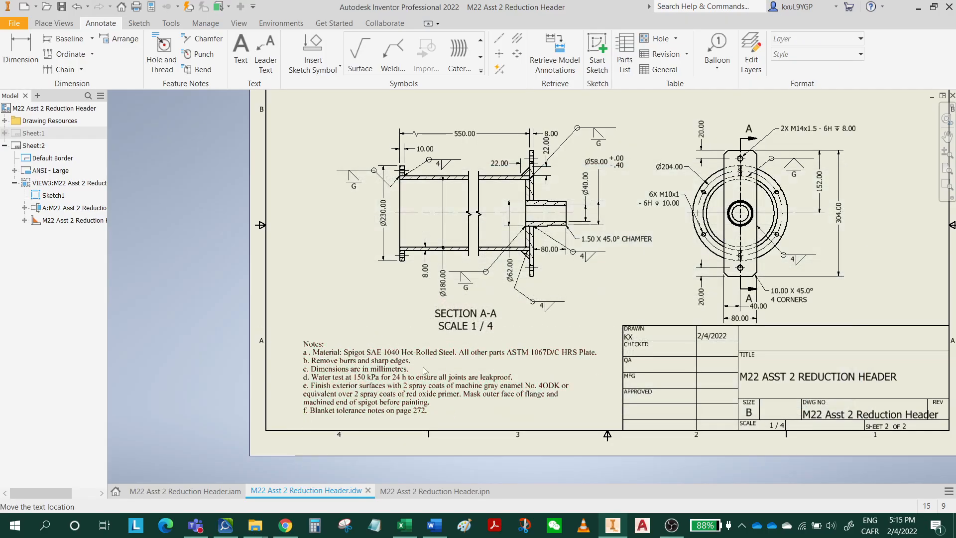
# Move the end view, together with its aligned Section A-A view, higher on the sheet to leave more room above the notes and title block.
pyautogui.moveTo(617, 192); pyautogui.dragTo(551, 338, button='middle')
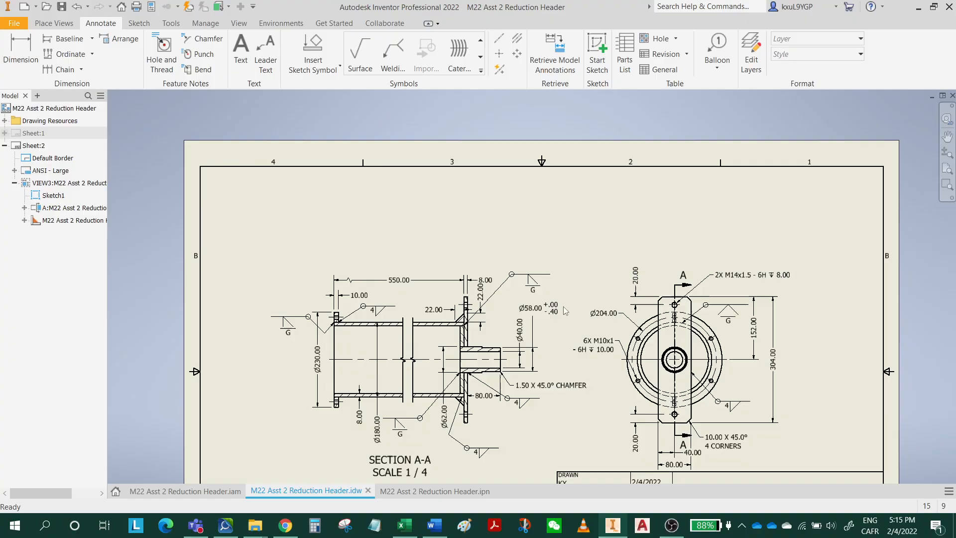
pyautogui.moveTo(569, 305); pyautogui.dragTo(590, 260, button='middle')
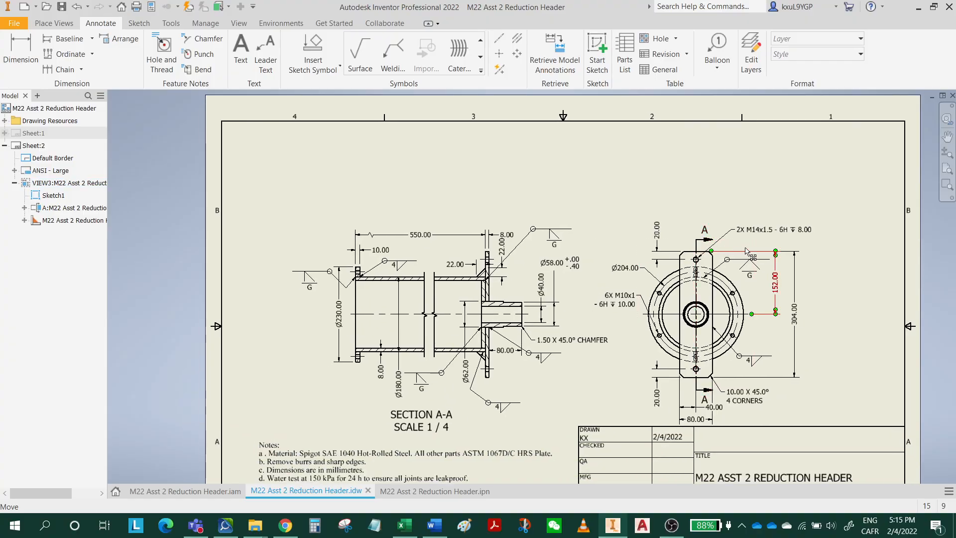
pyautogui.moveTo(754, 242); pyautogui.dragTo(755, 204)
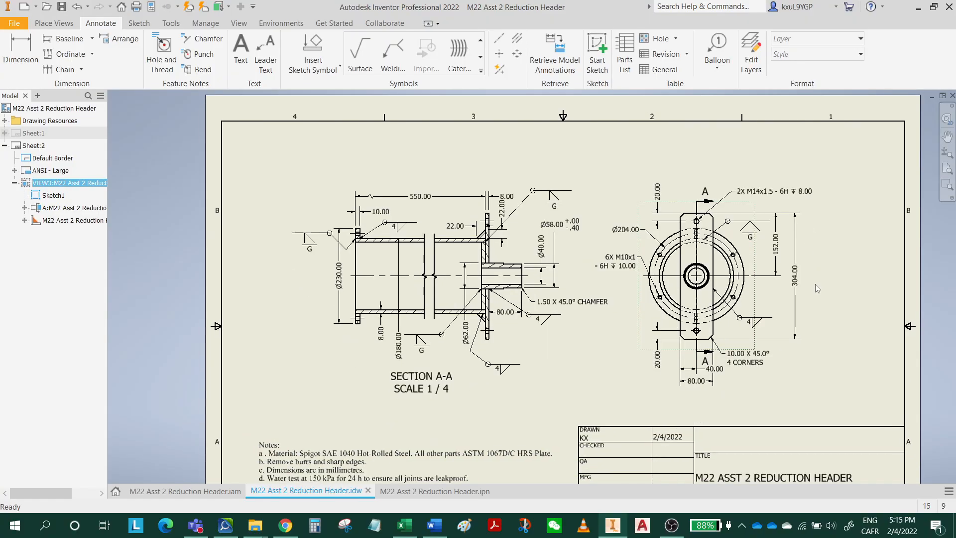
pyautogui.moveTo(813, 336); pyautogui.dragTo(806, 250, button='middle')
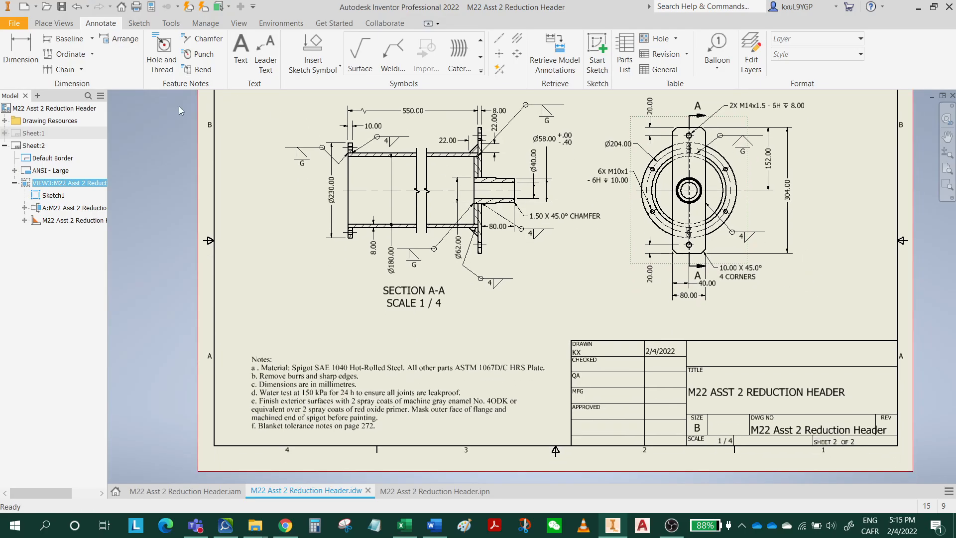
# Save the M22 Asst 2 Reduction Header drawing and accept the save dialog.
pyautogui.click(189, 8)
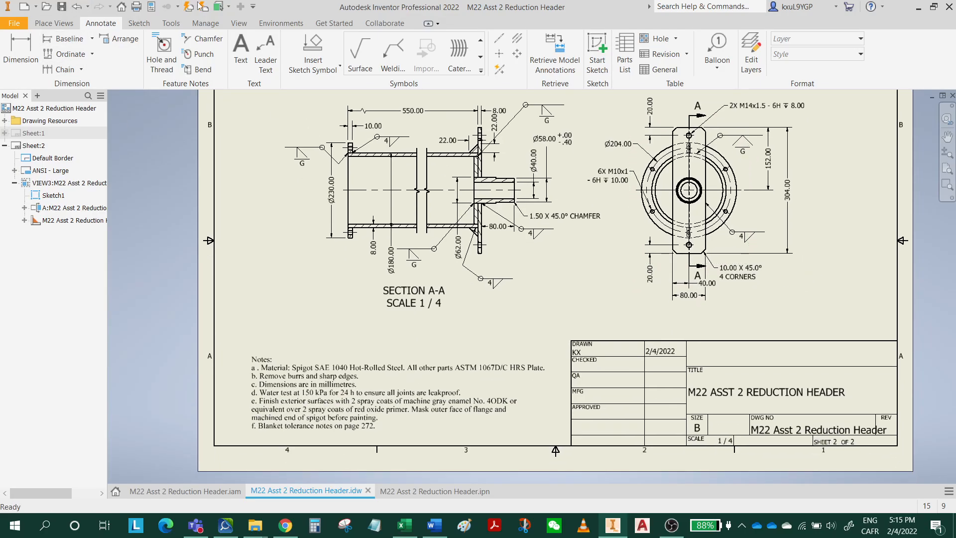
pyautogui.click(62, 6)
pyautogui.click(604, 167)
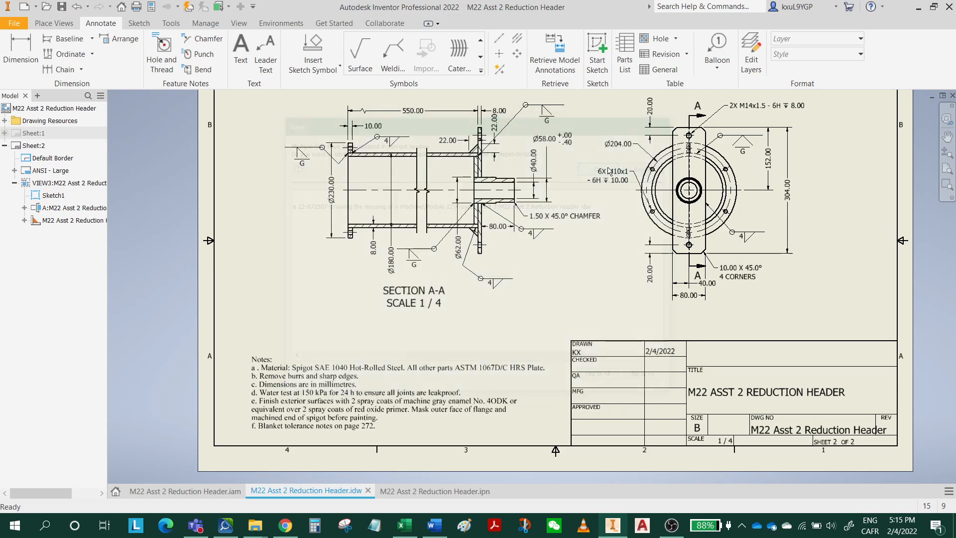